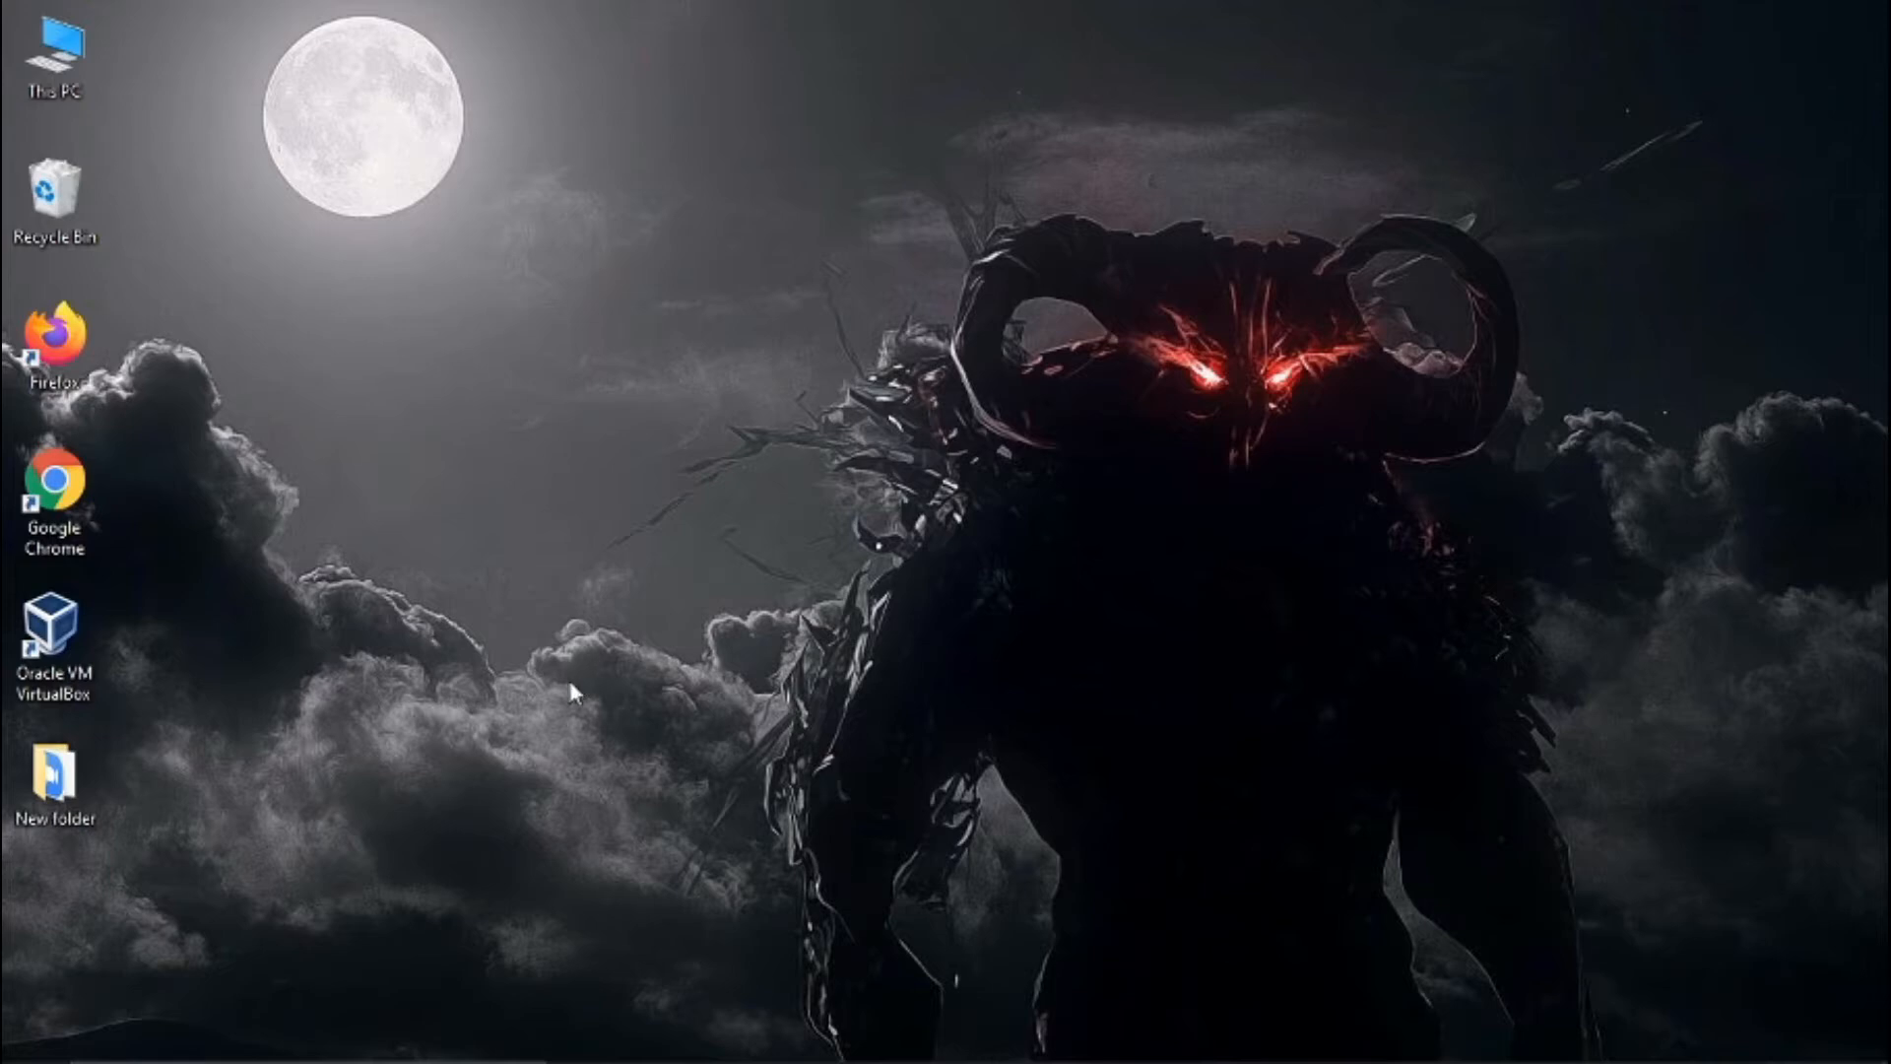
# - Open Oracle VM VirtualBox and start a new virtual machine named Ubuntu
pyautogui.doubleClick(53, 636)
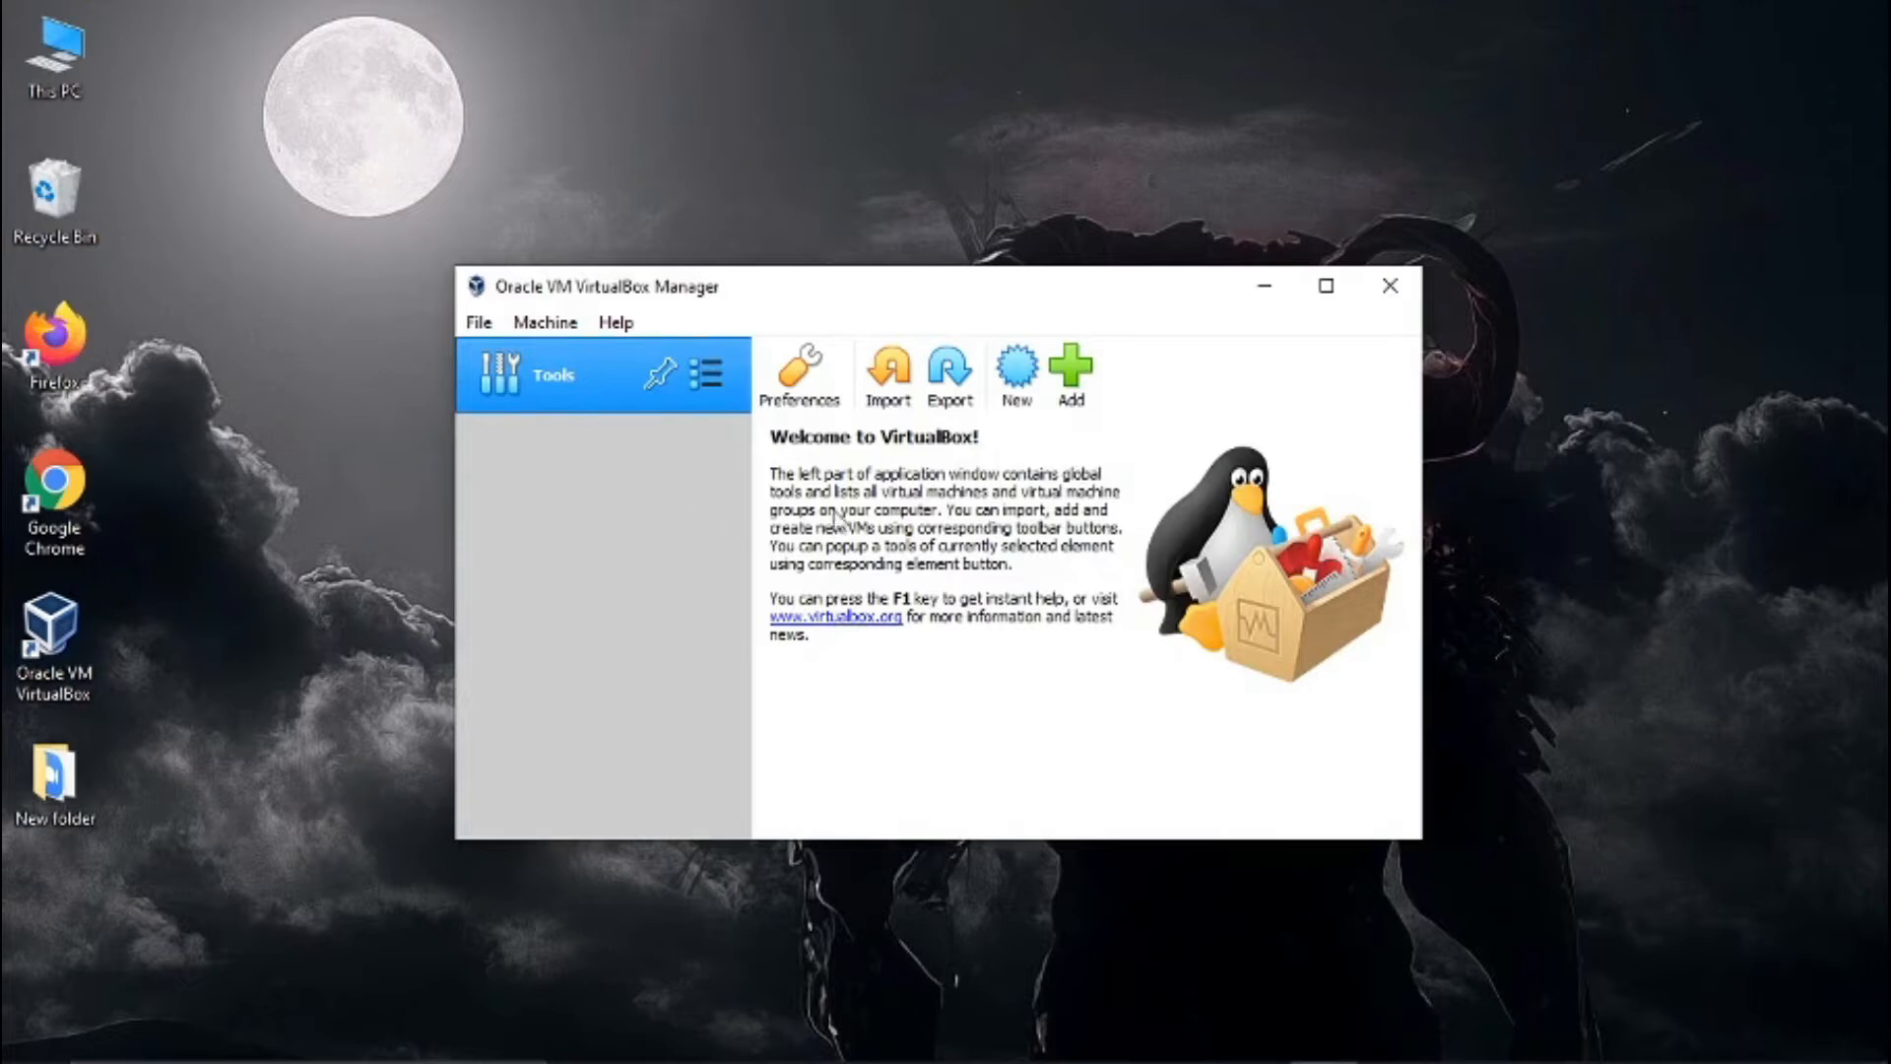
pyautogui.click(1015, 370)
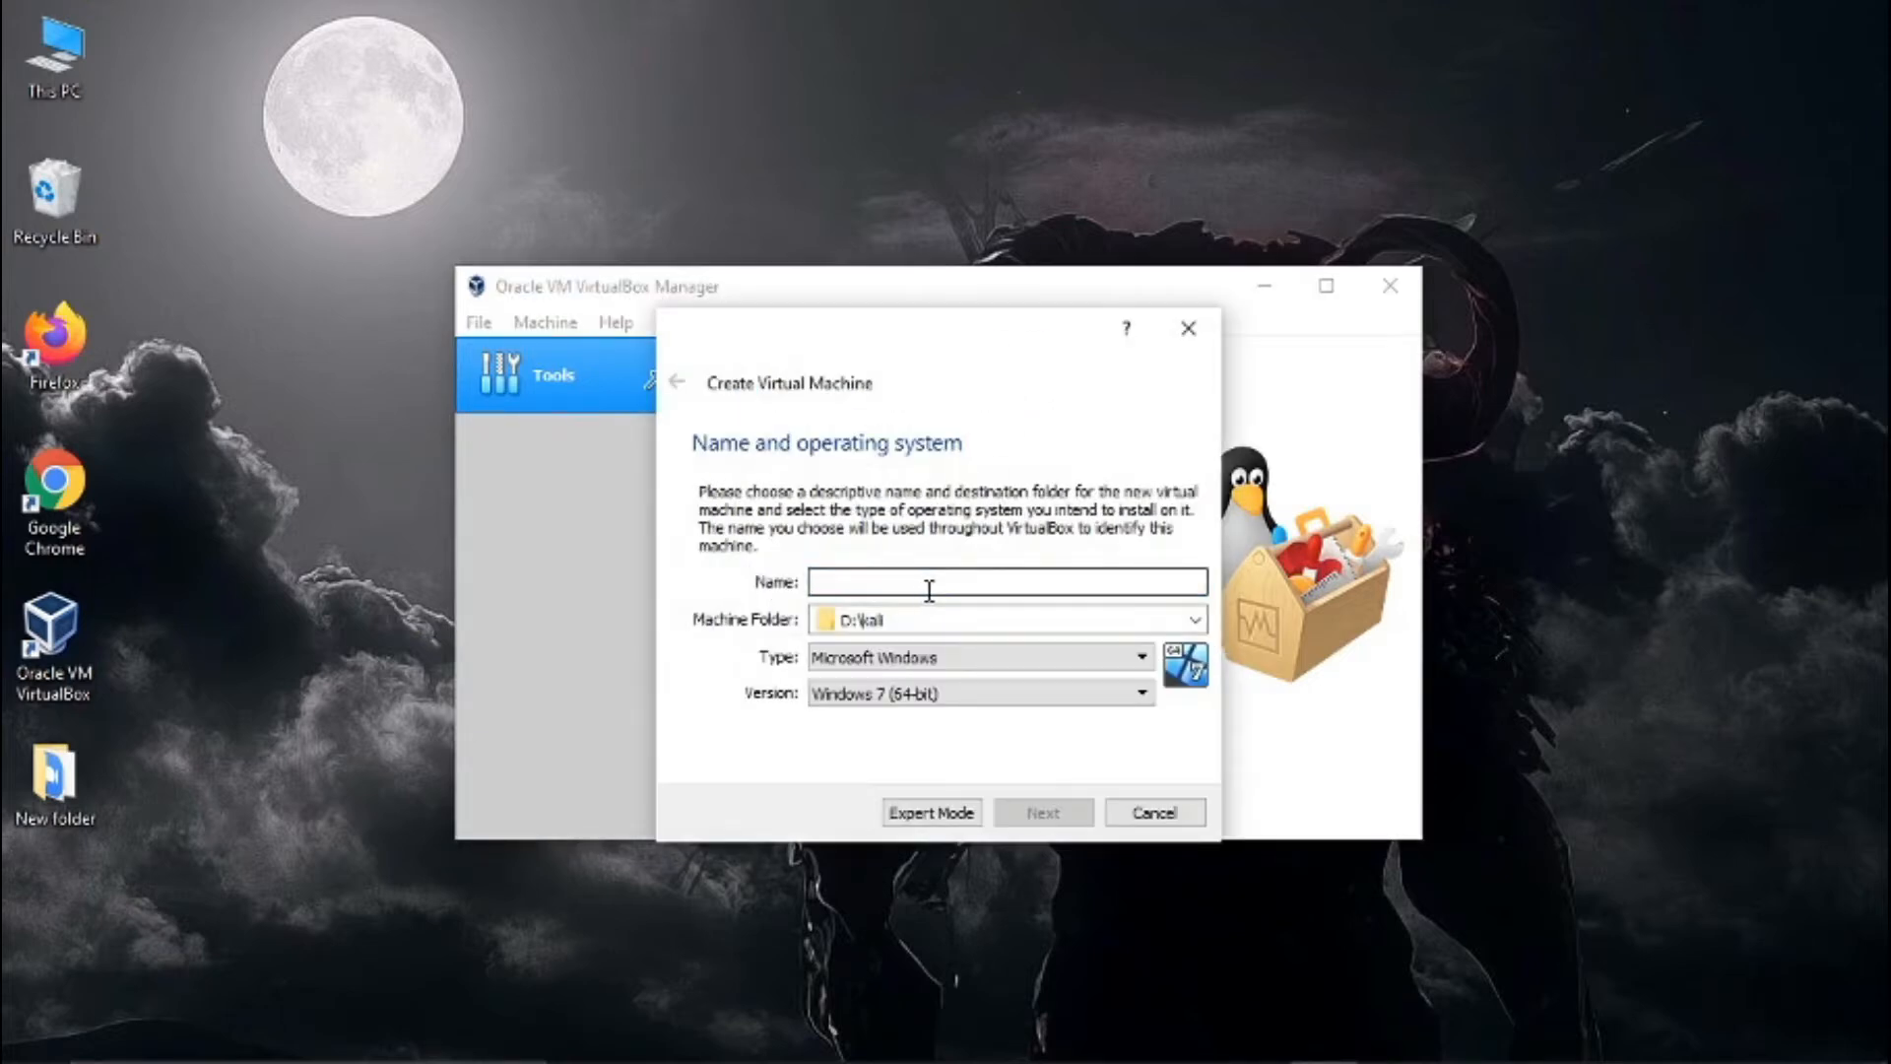
pyautogui.write('U')
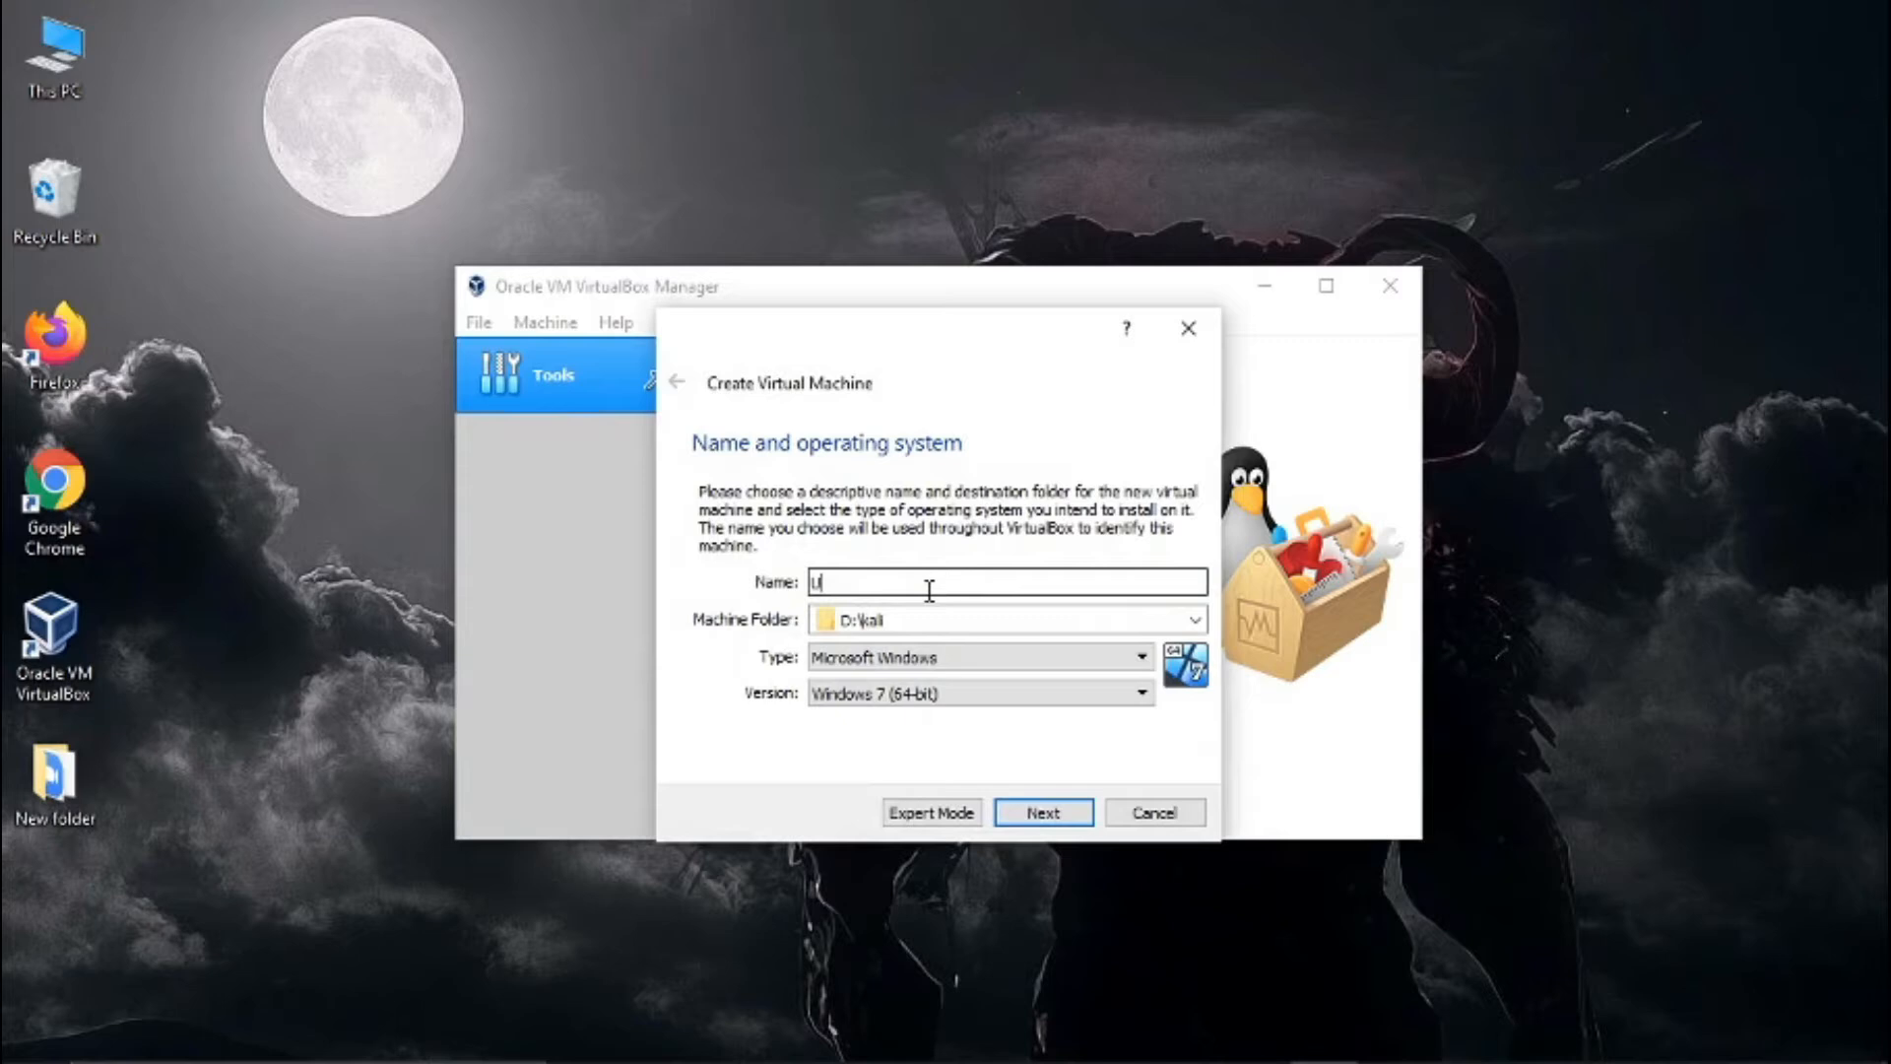
pyautogui.write('buntu')
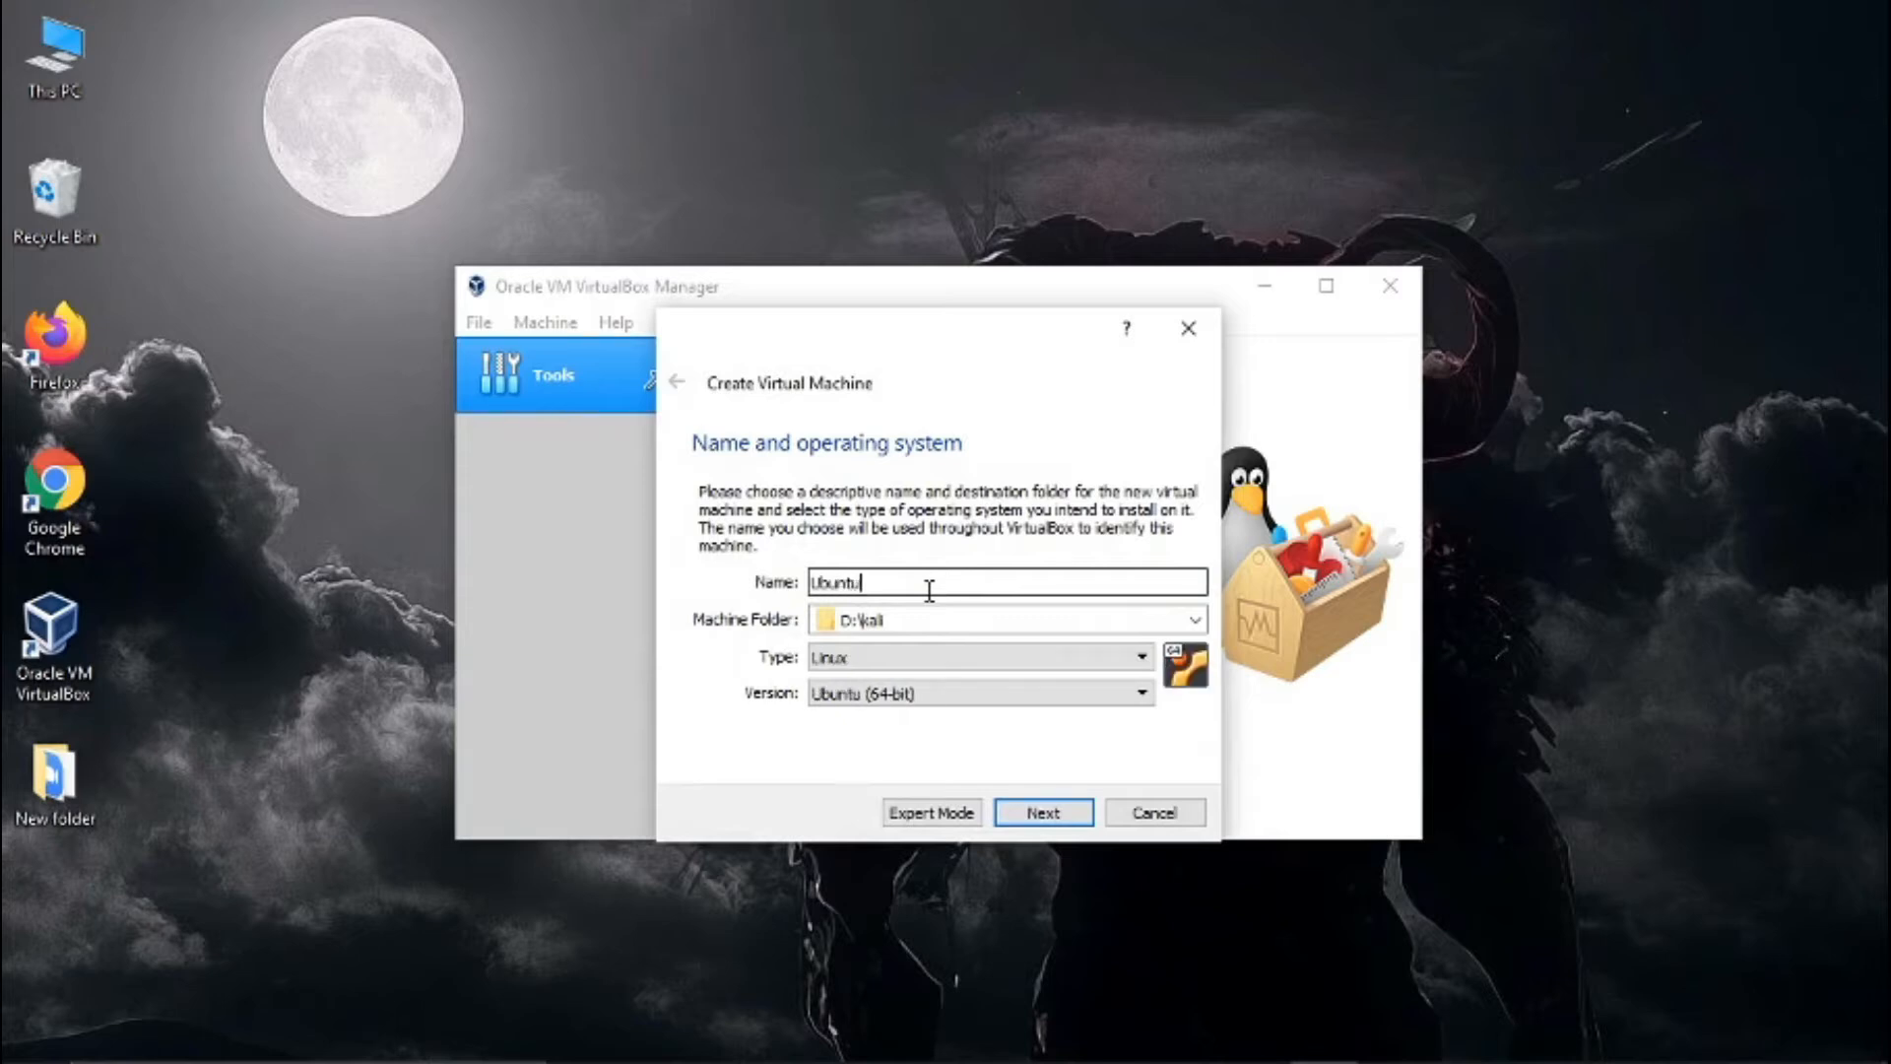
pyautogui.moveTo(867, 583); pyautogui.dragTo(799, 601)
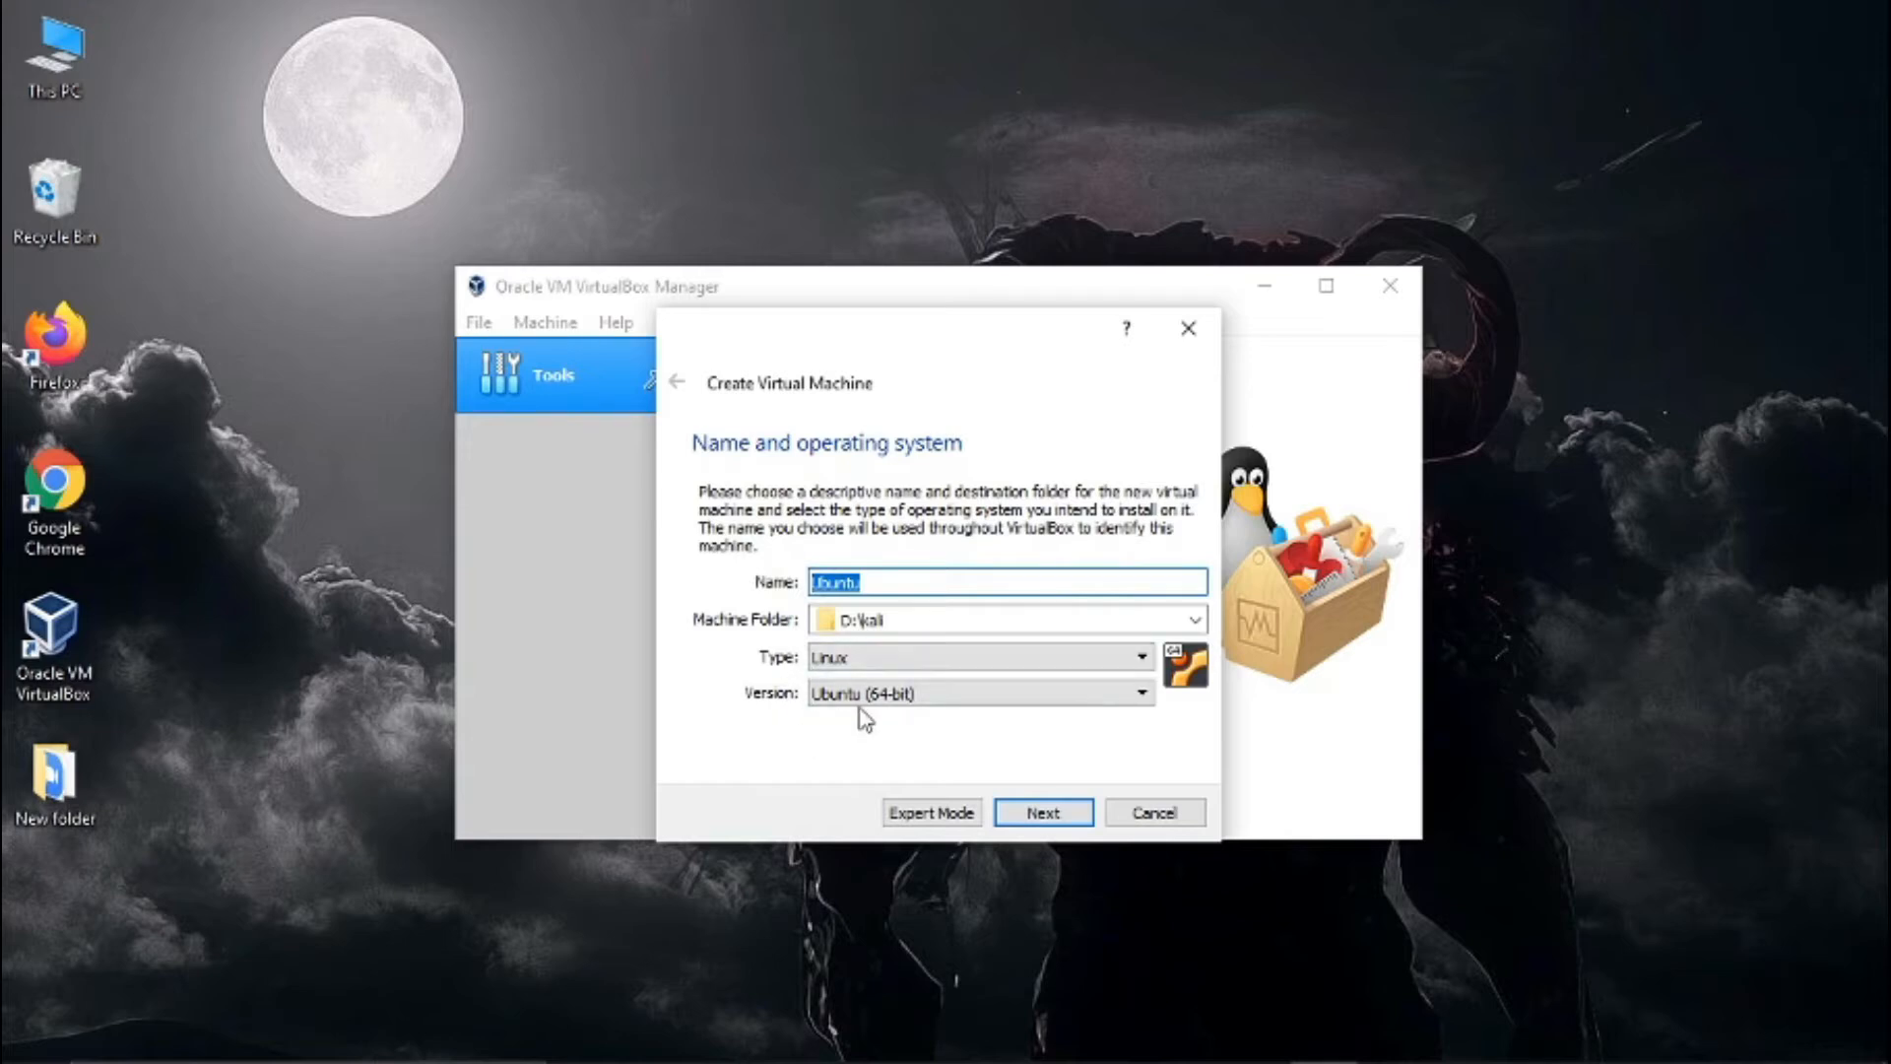
# - Set the new machine's folder to D:\Ubuntu and accept the name and operating system settings
pyautogui.moveTo(907, 621); pyautogui.dragTo(842, 620)
pyautogui.write('U')
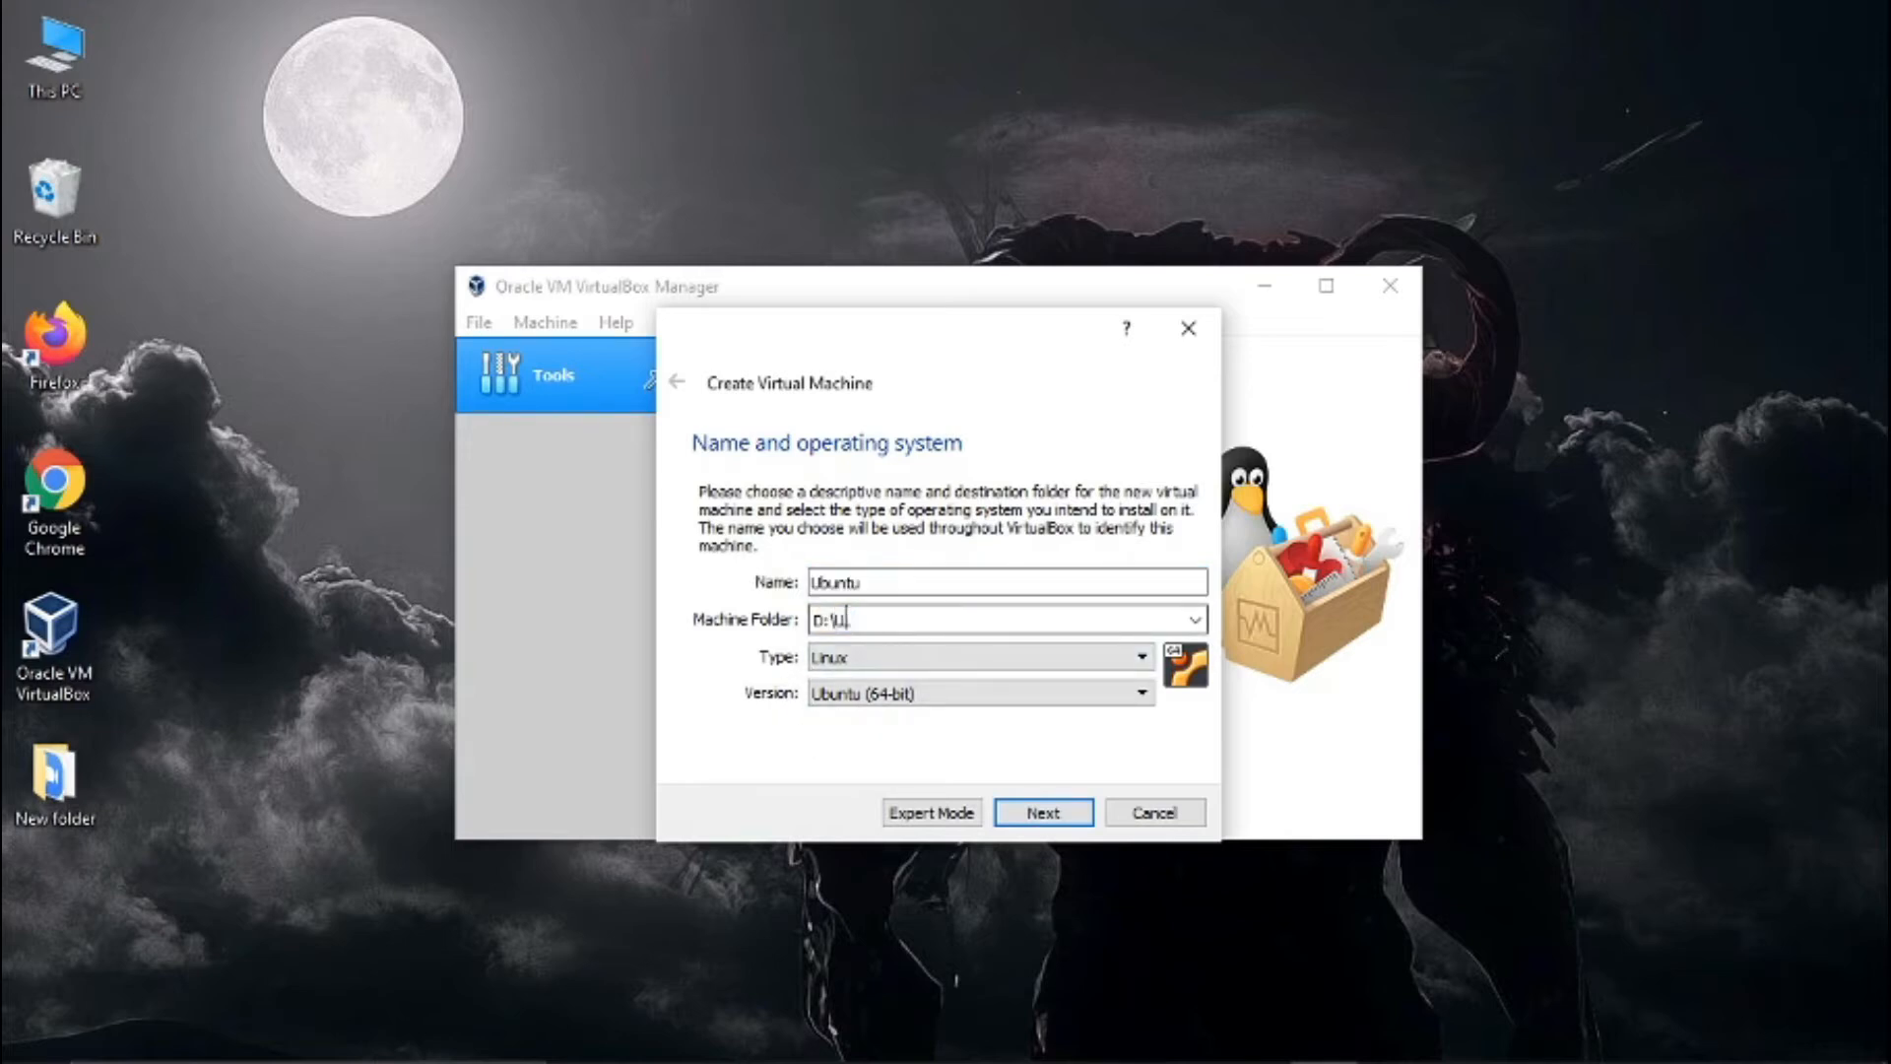
pyautogui.write('buntu')
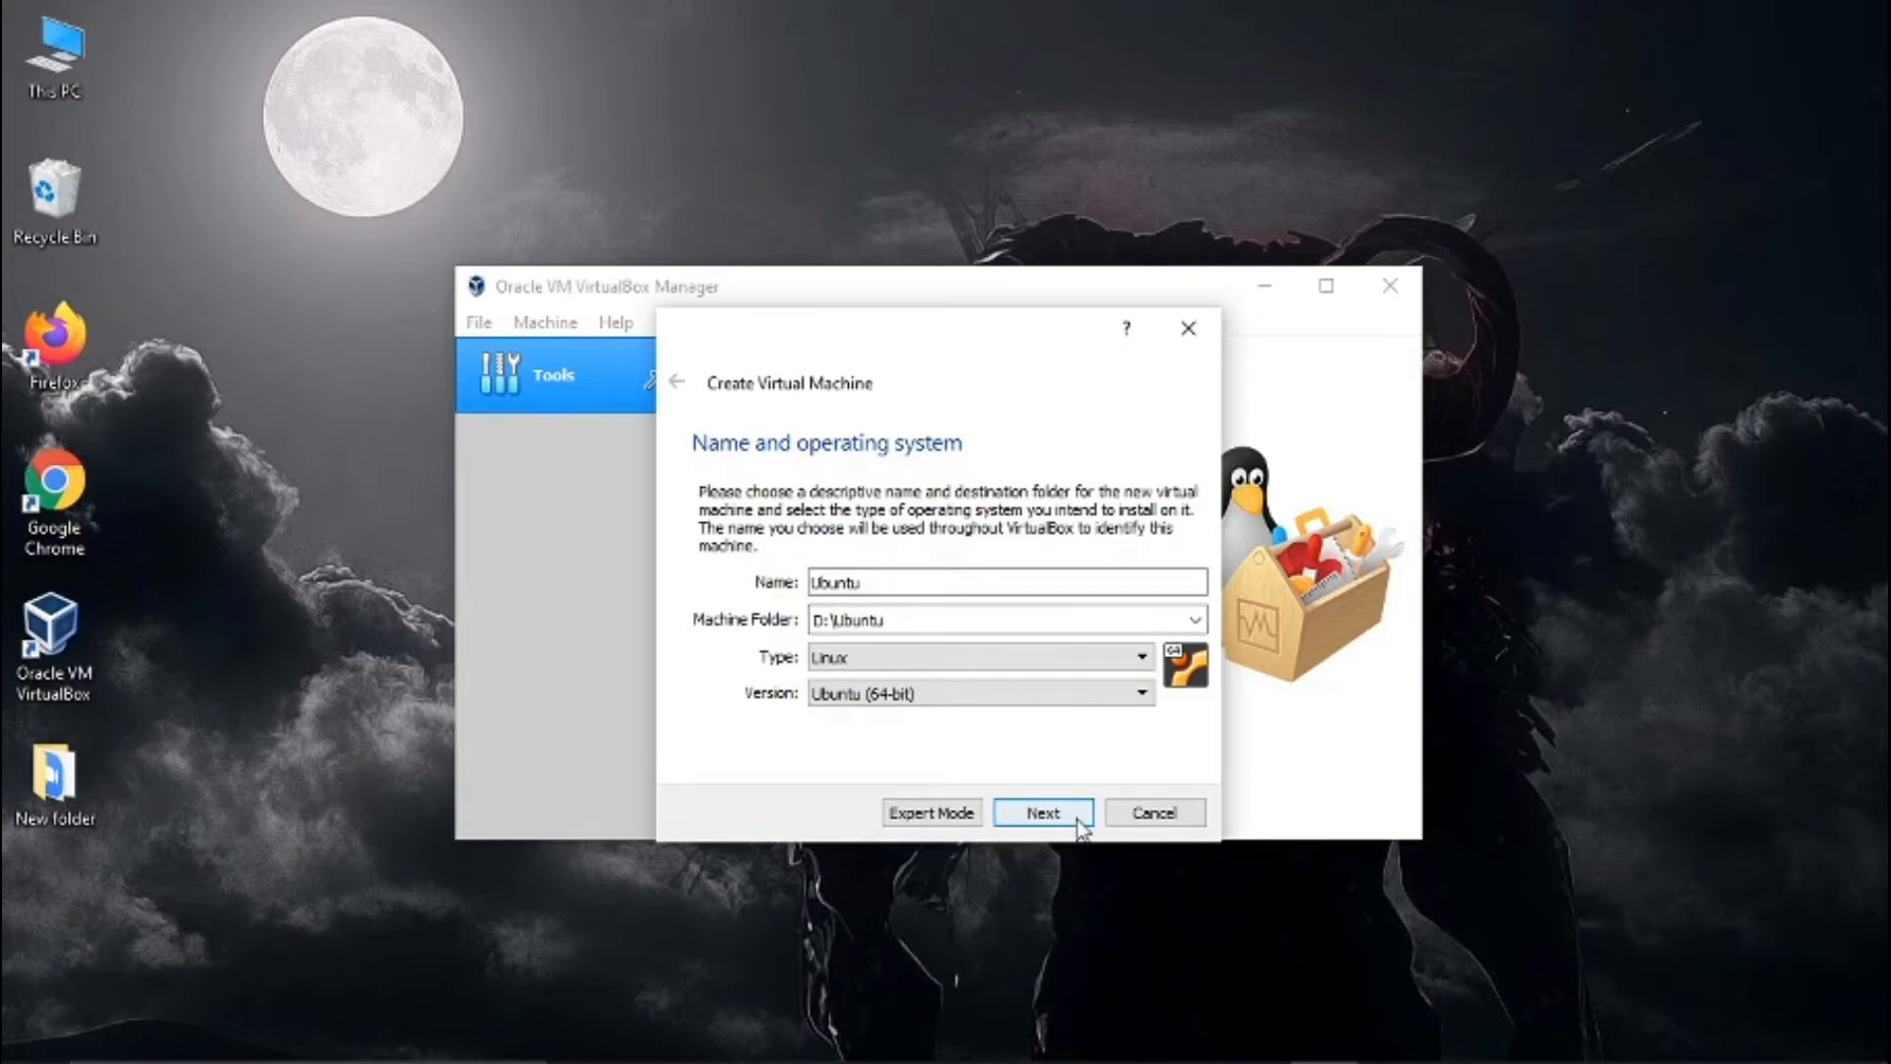
pyautogui.click(1080, 825)
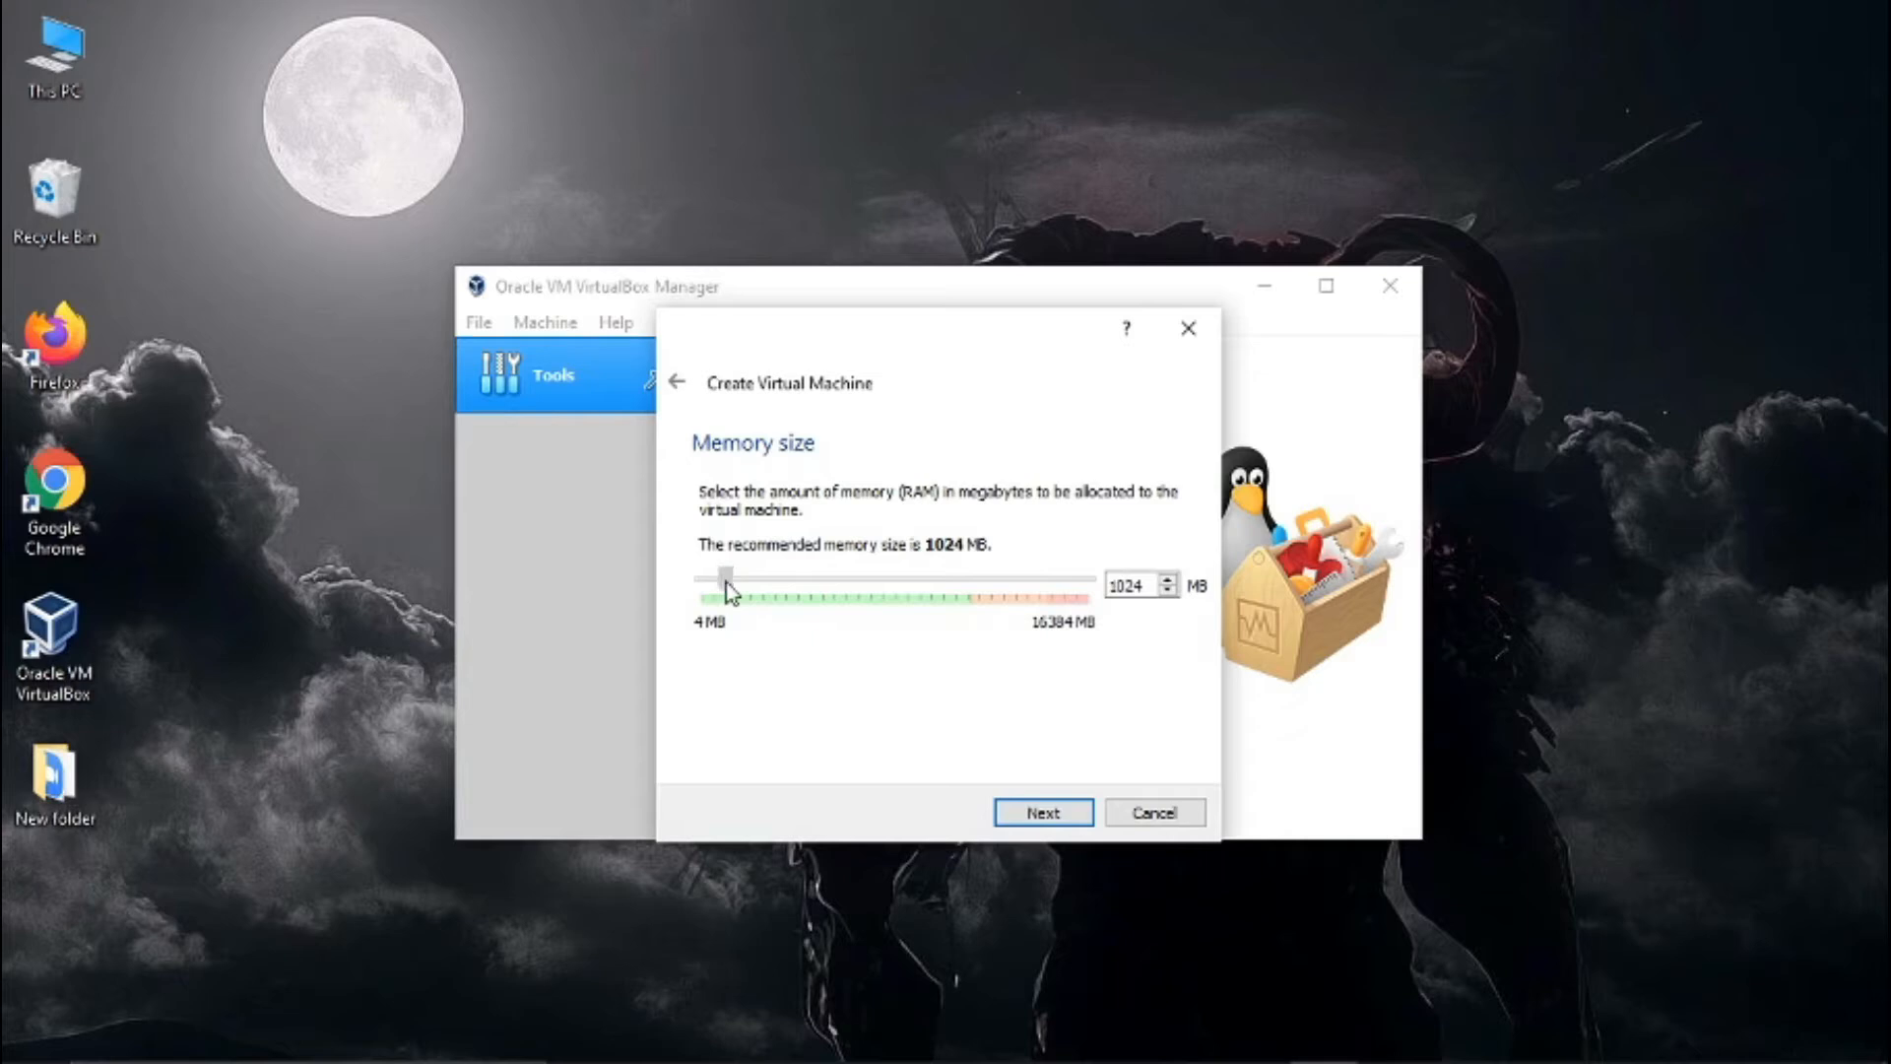
# - Allocate 3046 MB of memory to the machine and choose to create a virtual hard disk now
pyautogui.moveTo(730, 591); pyautogui.dragTo(776, 588)
pyautogui.click(1063, 812)
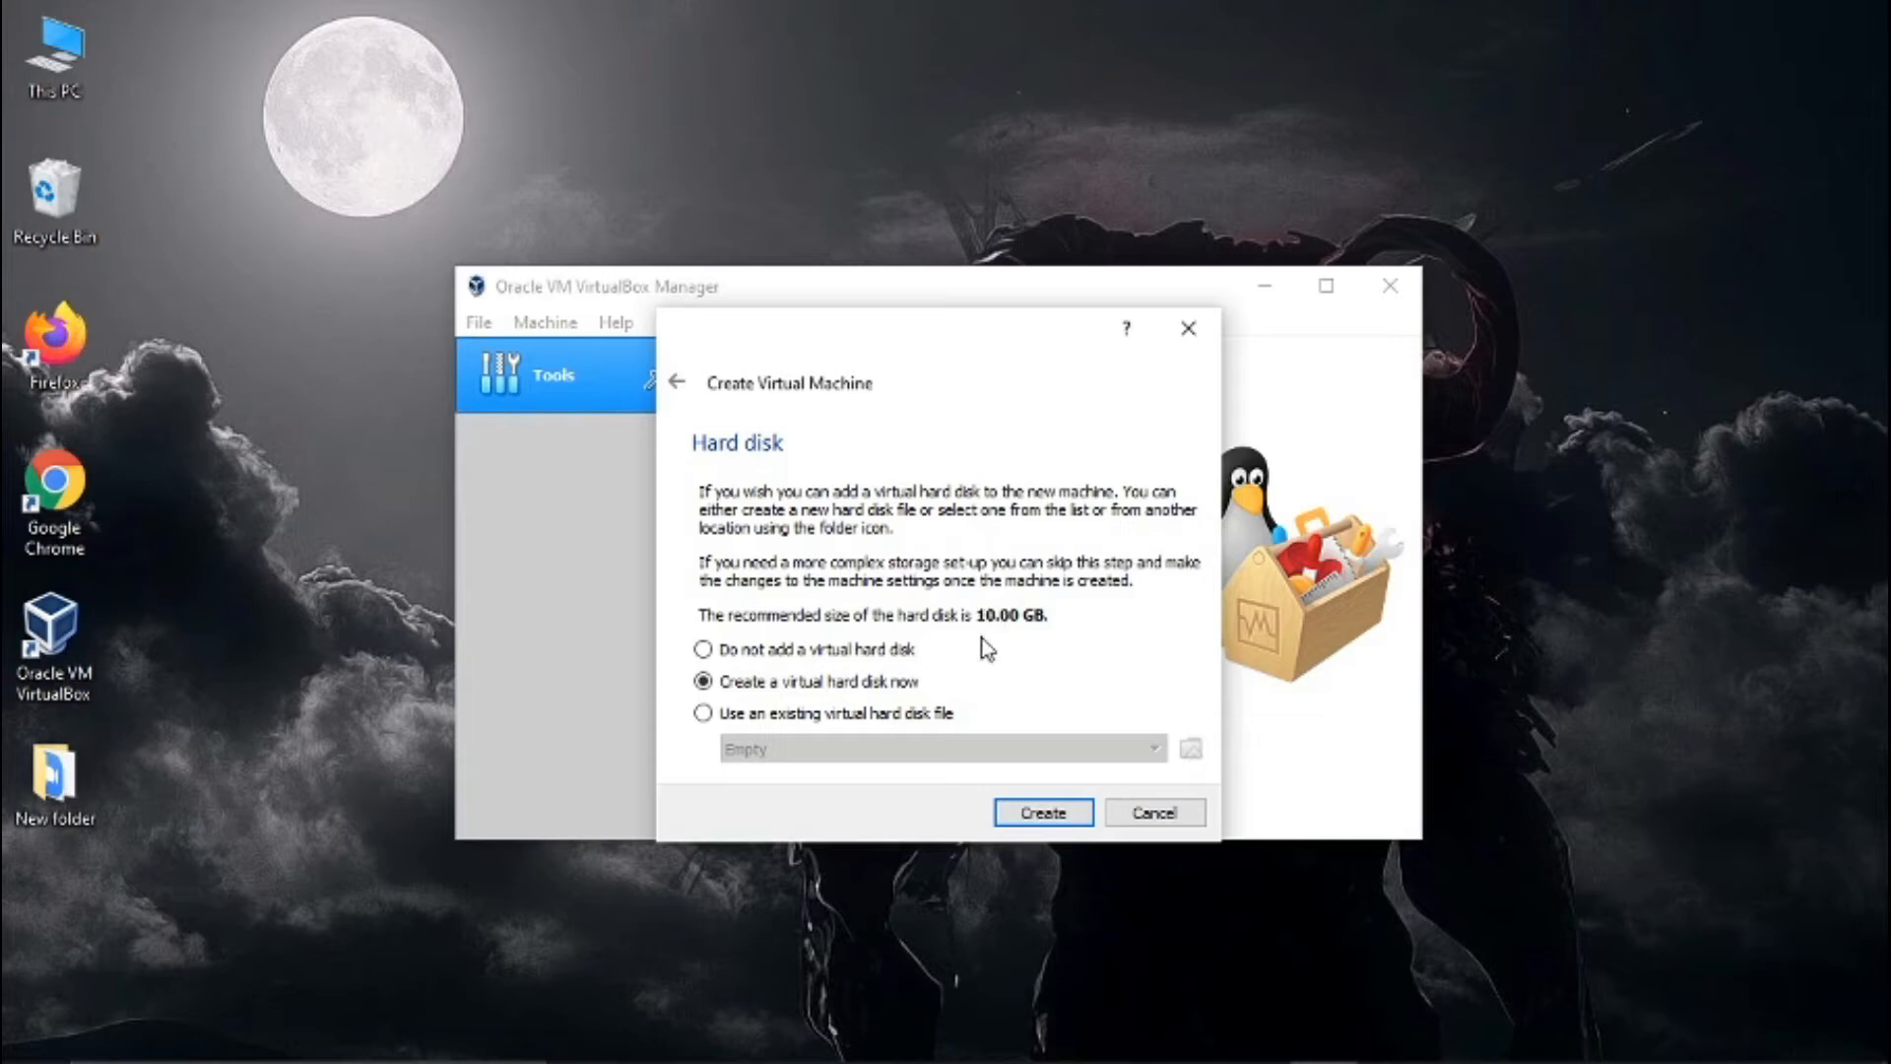
pyautogui.click(1045, 825)
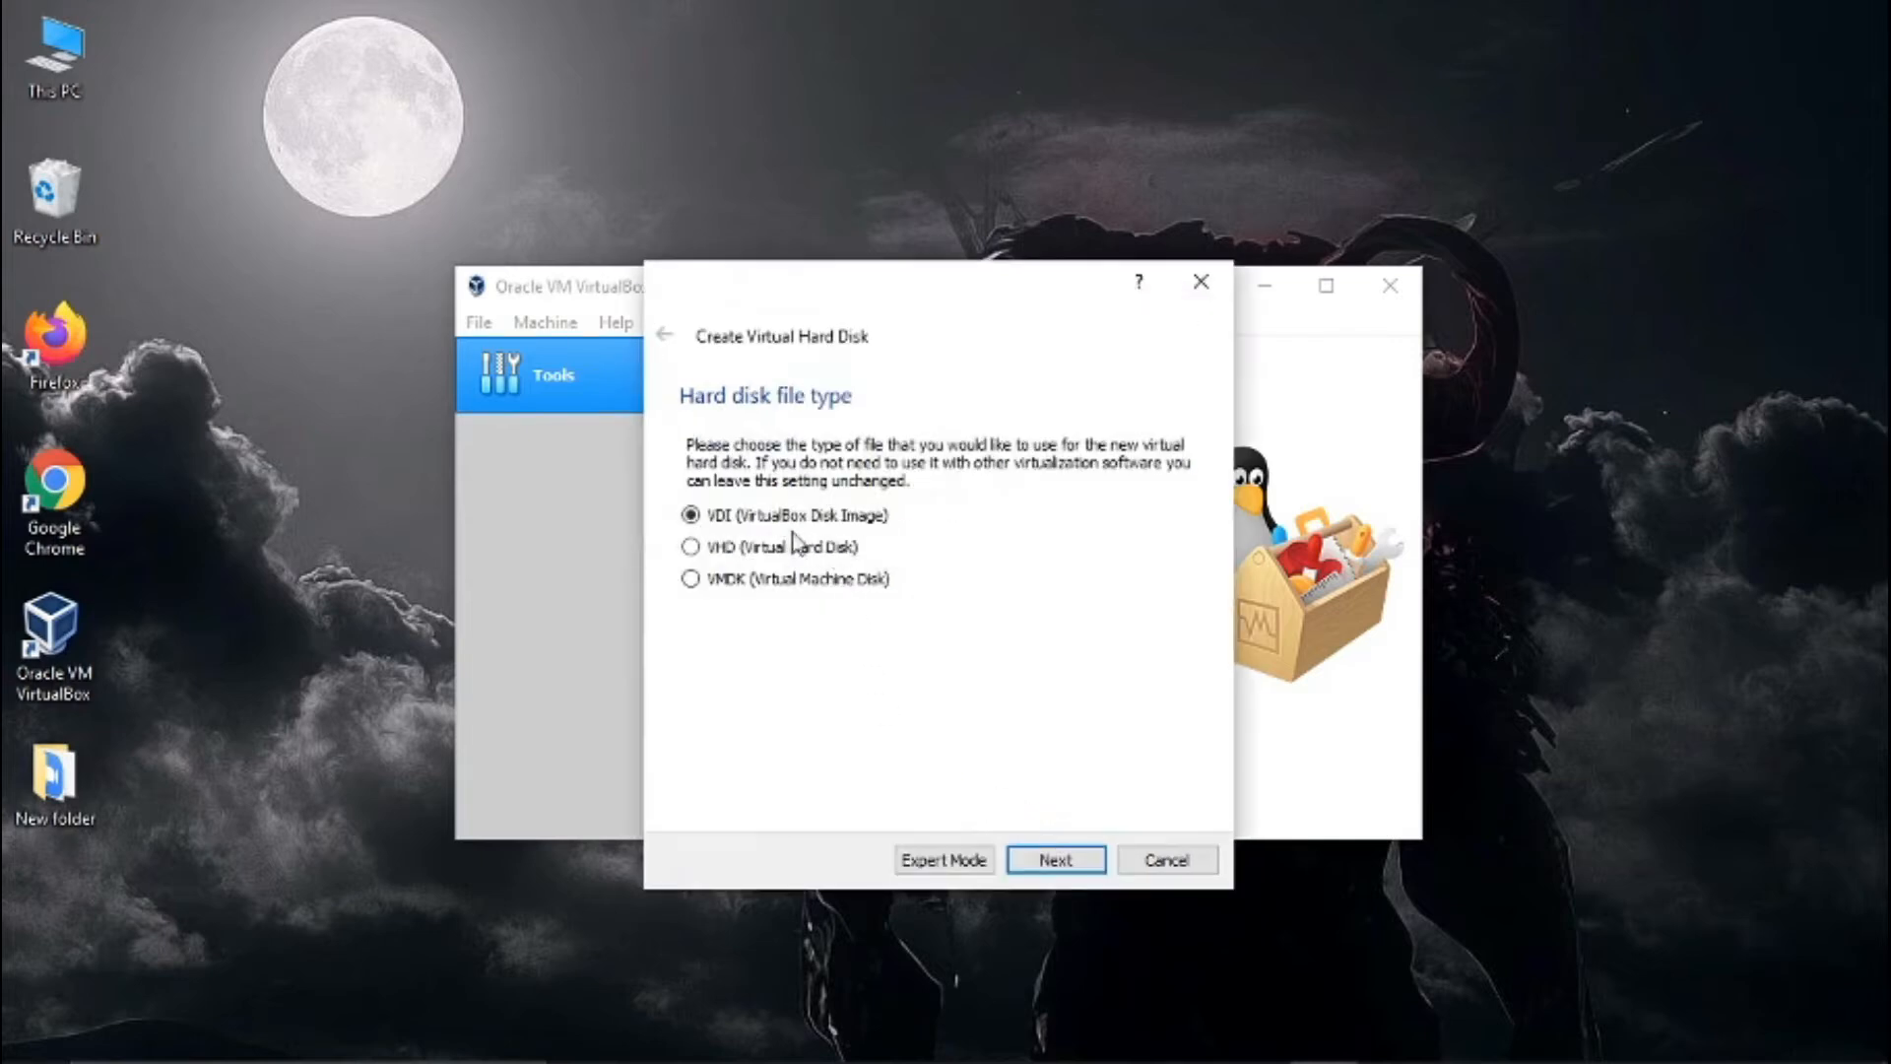
# - Create a dynamically allocated VDI hard disk of 21.22 GB for the Ubuntu machine
pyautogui.click(1052, 859)
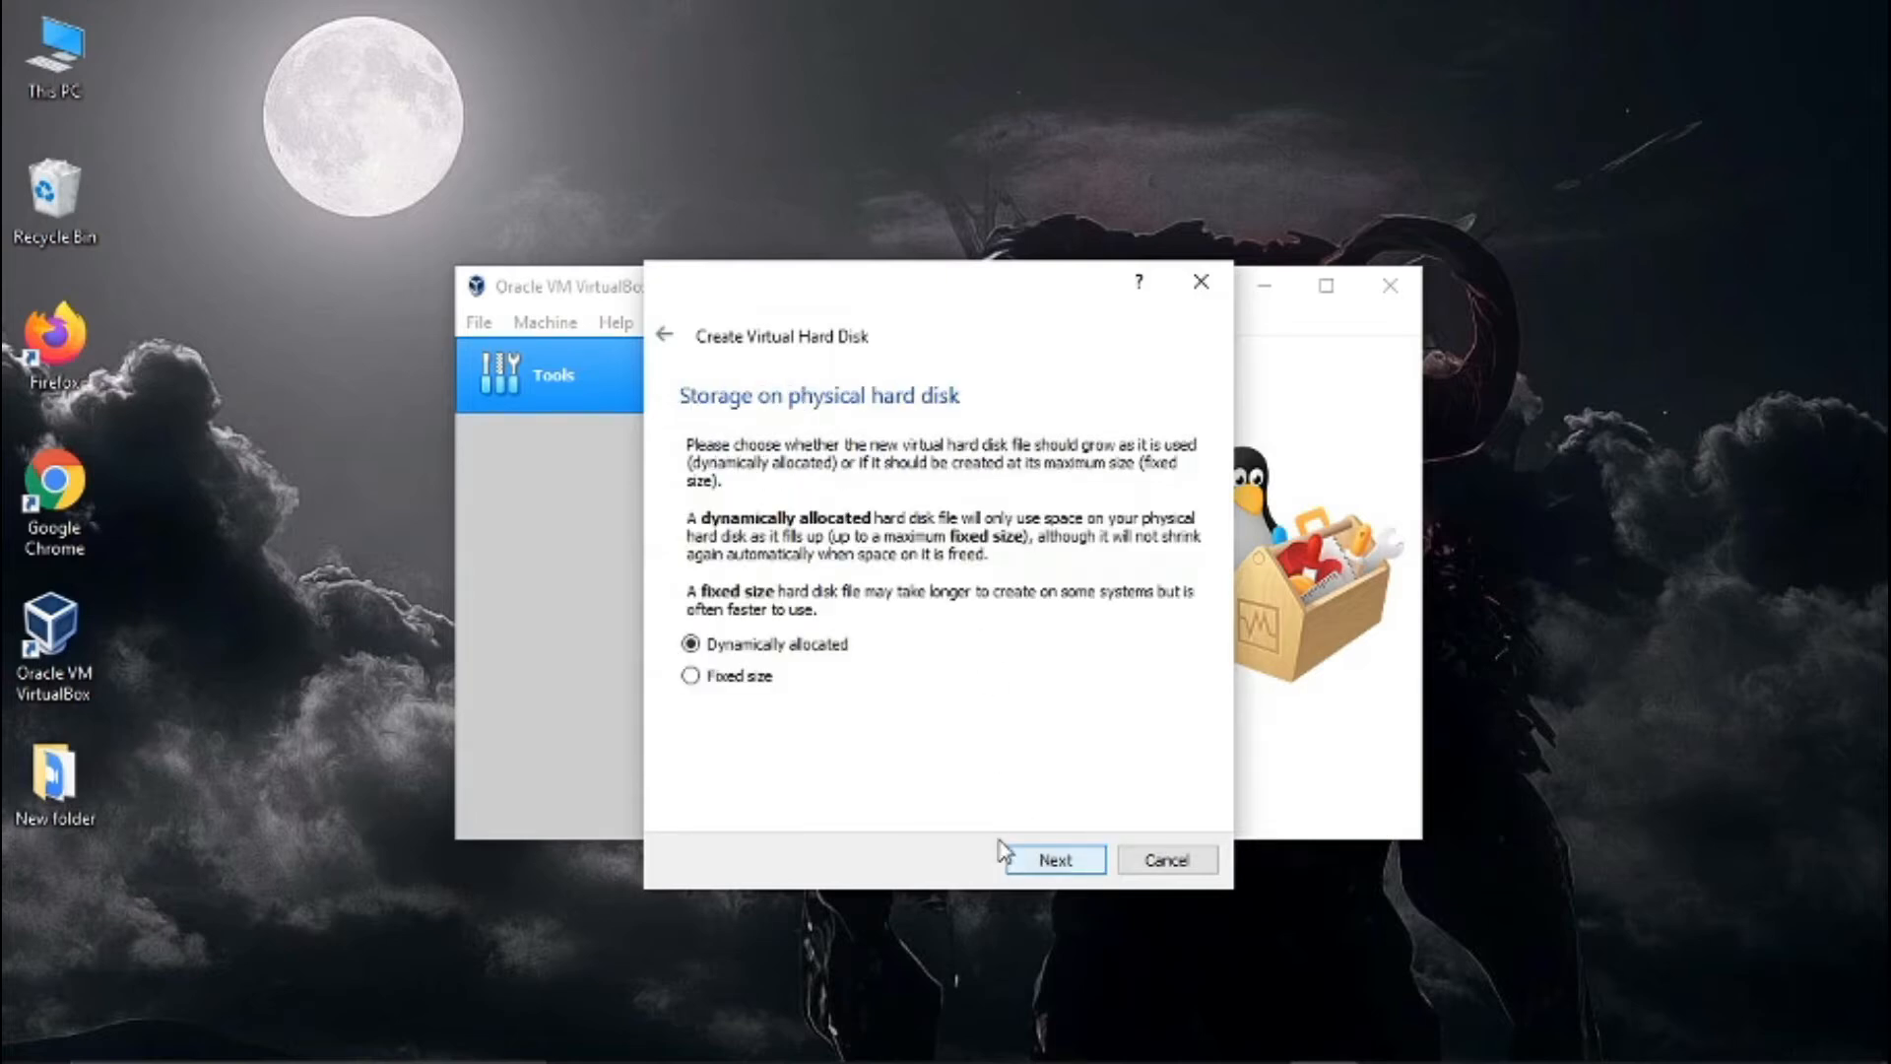
pyautogui.click(1046, 862)
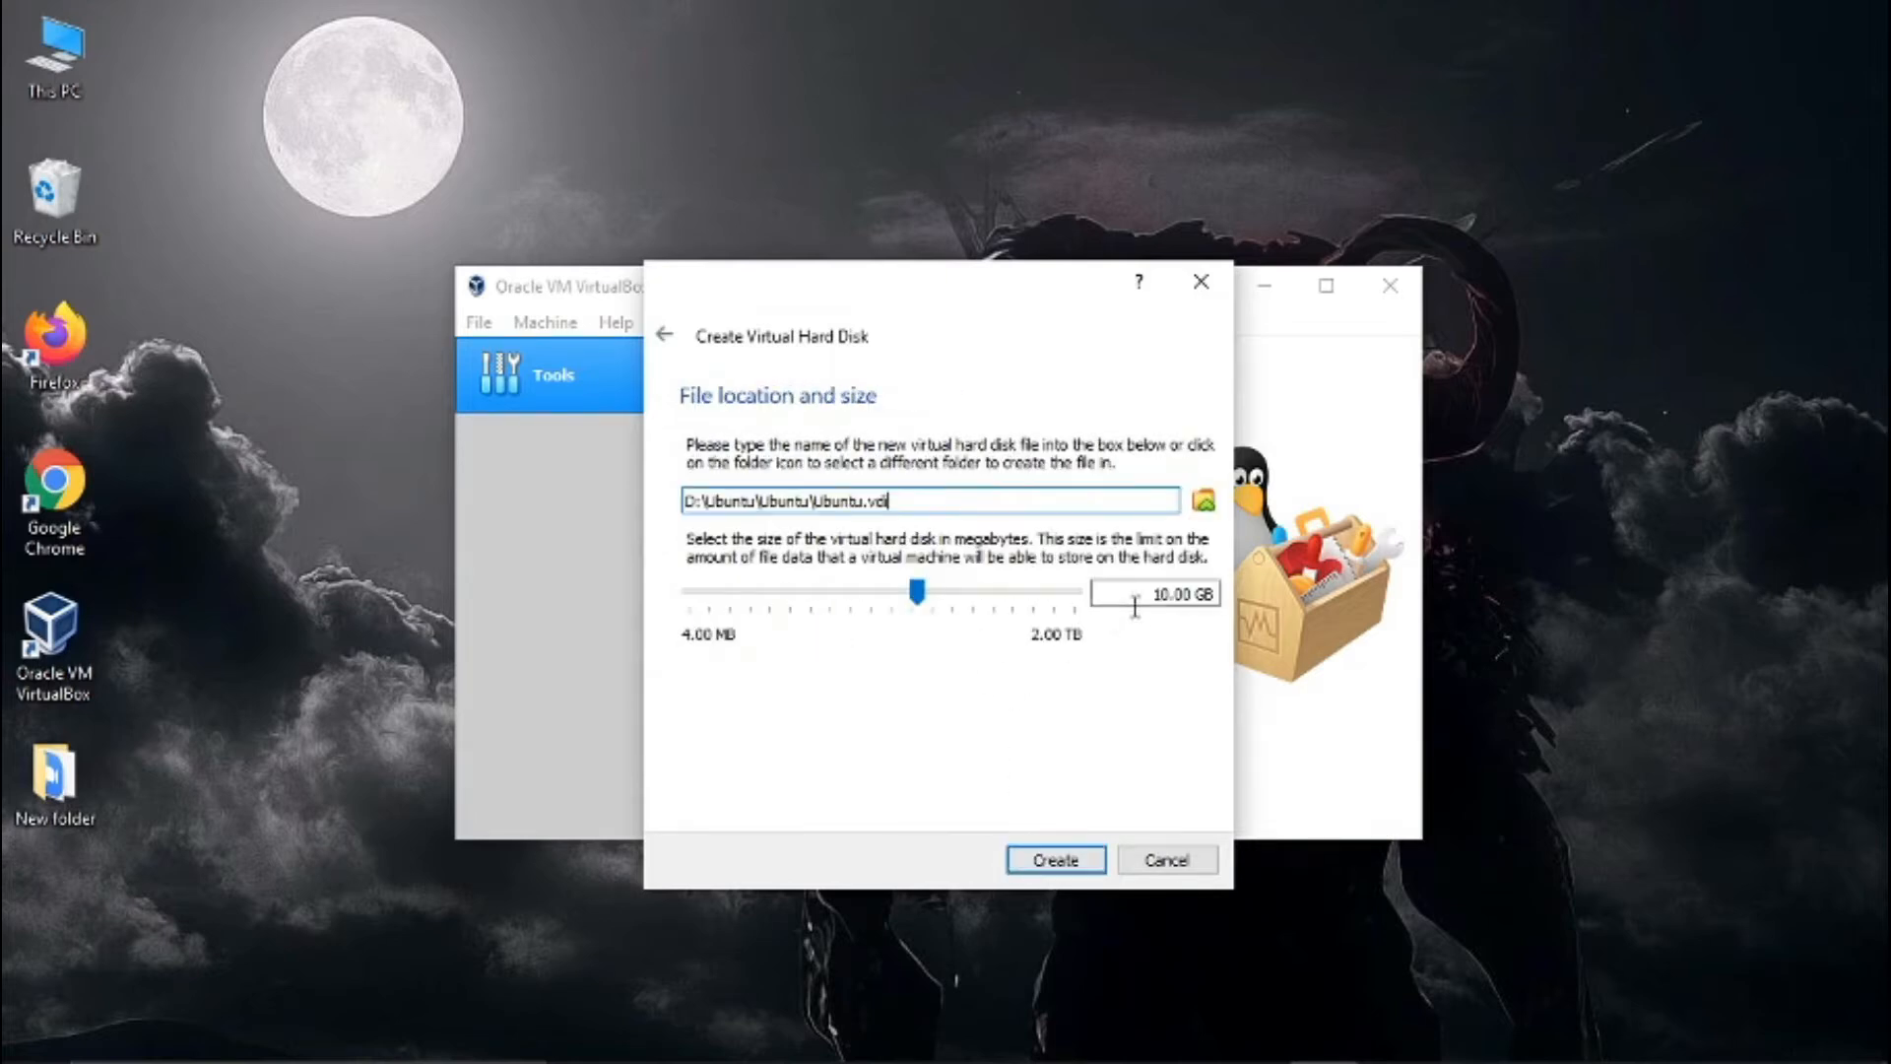
pyautogui.moveTo(918, 593); pyautogui.dragTo(937, 592)
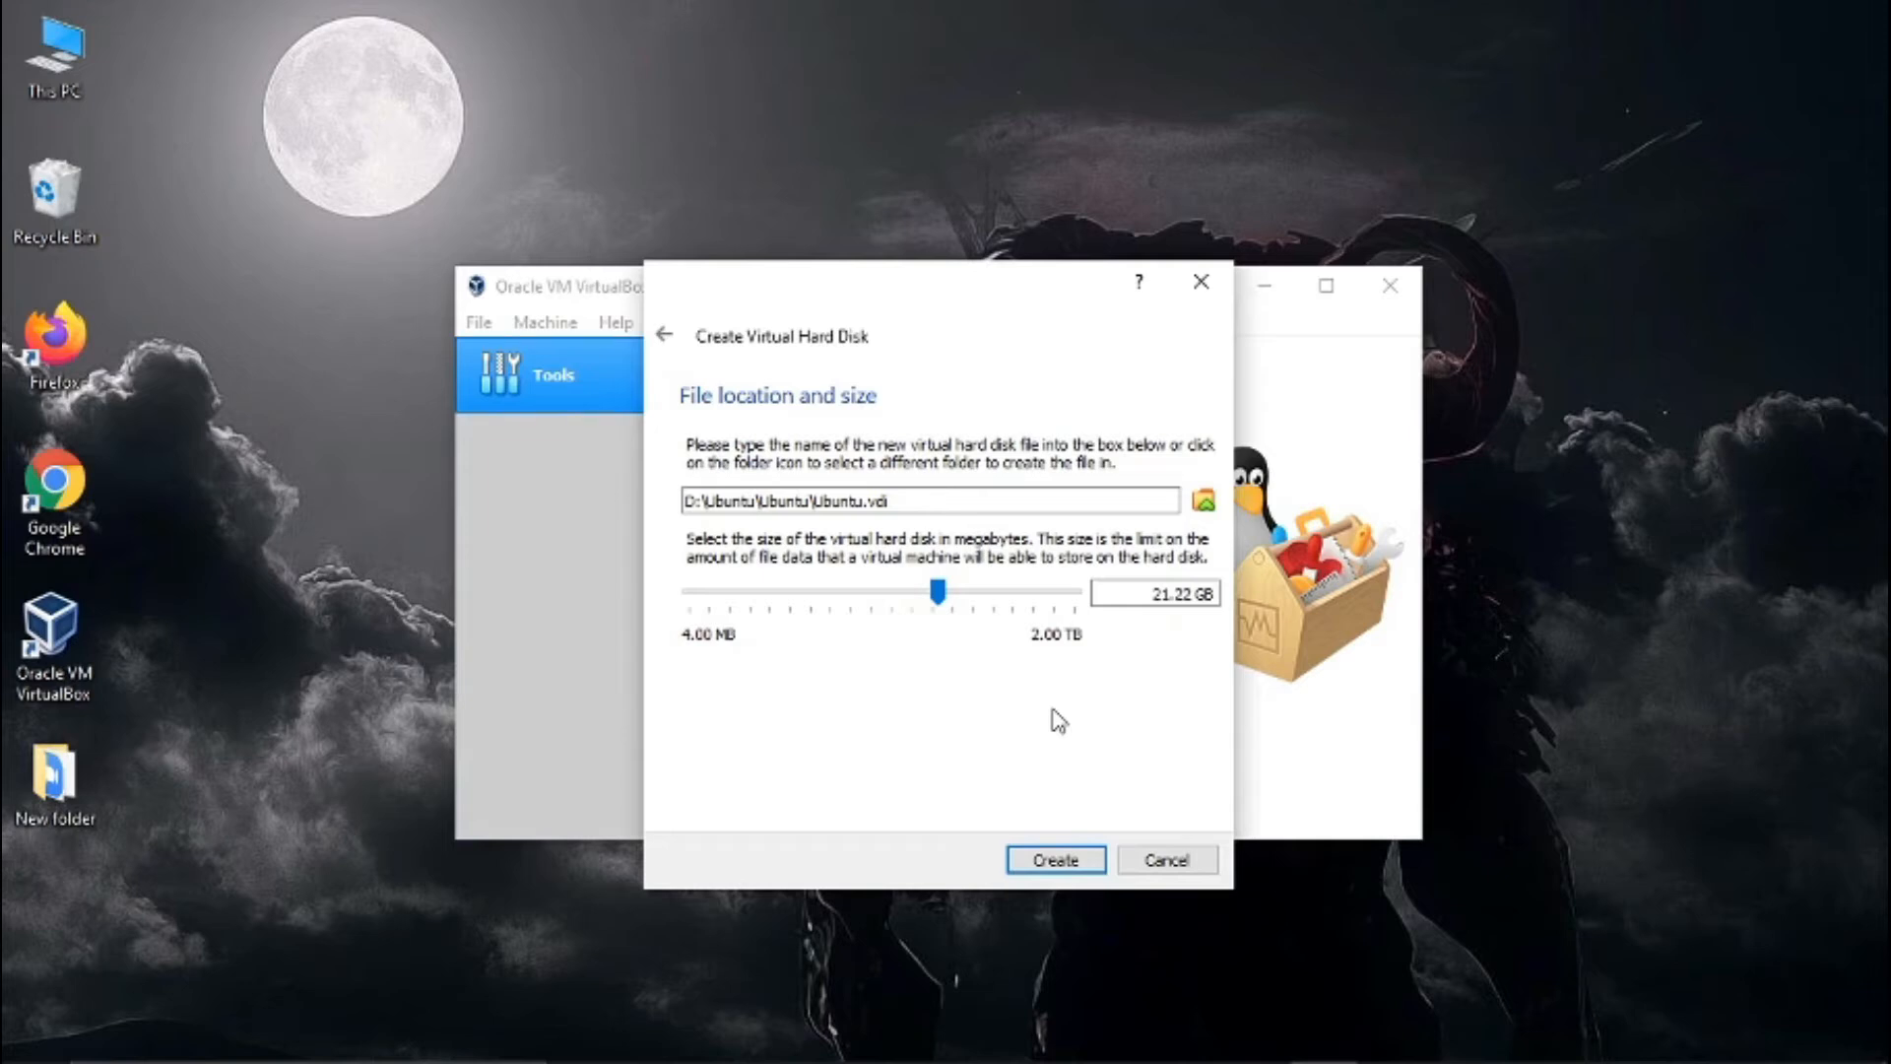
pyautogui.click(1082, 864)
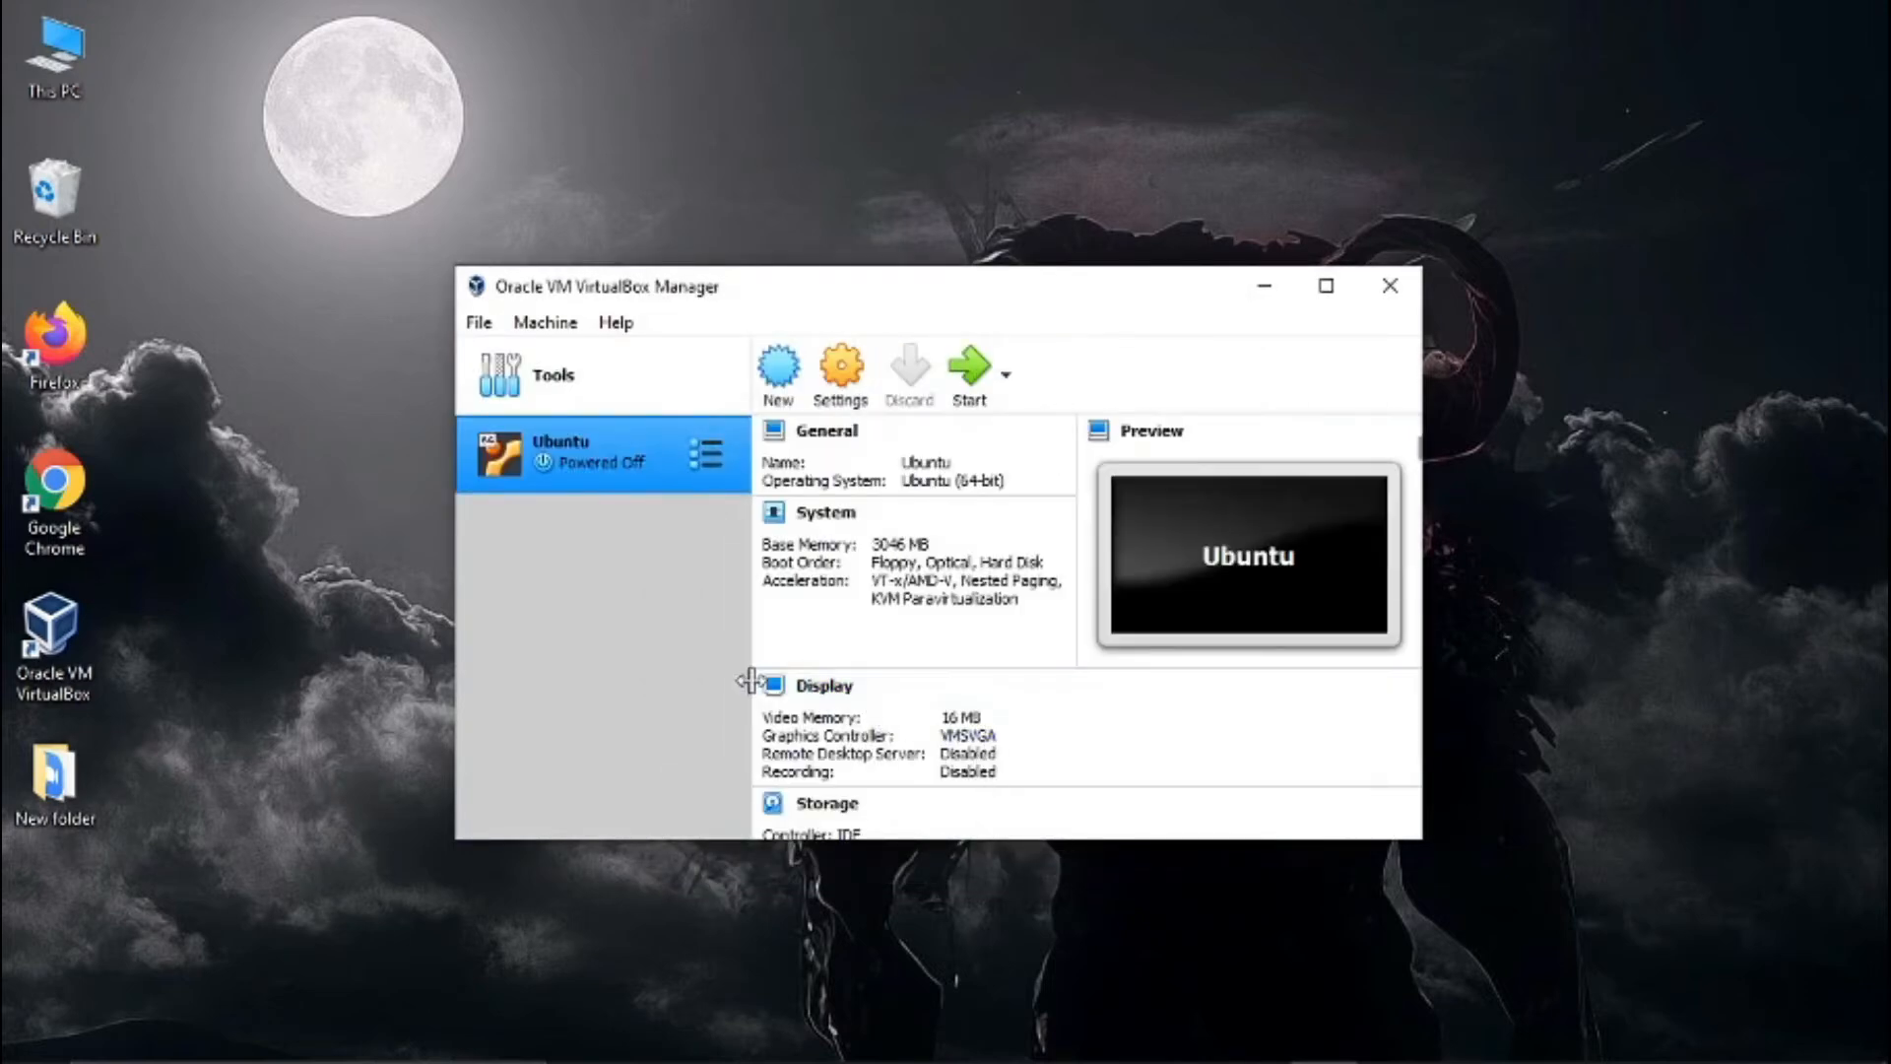
# - Minimize VirtualBox, switch to Firefox, and search Google for ubuntu to open the ubuntu.com website
pyautogui.click(1266, 294)
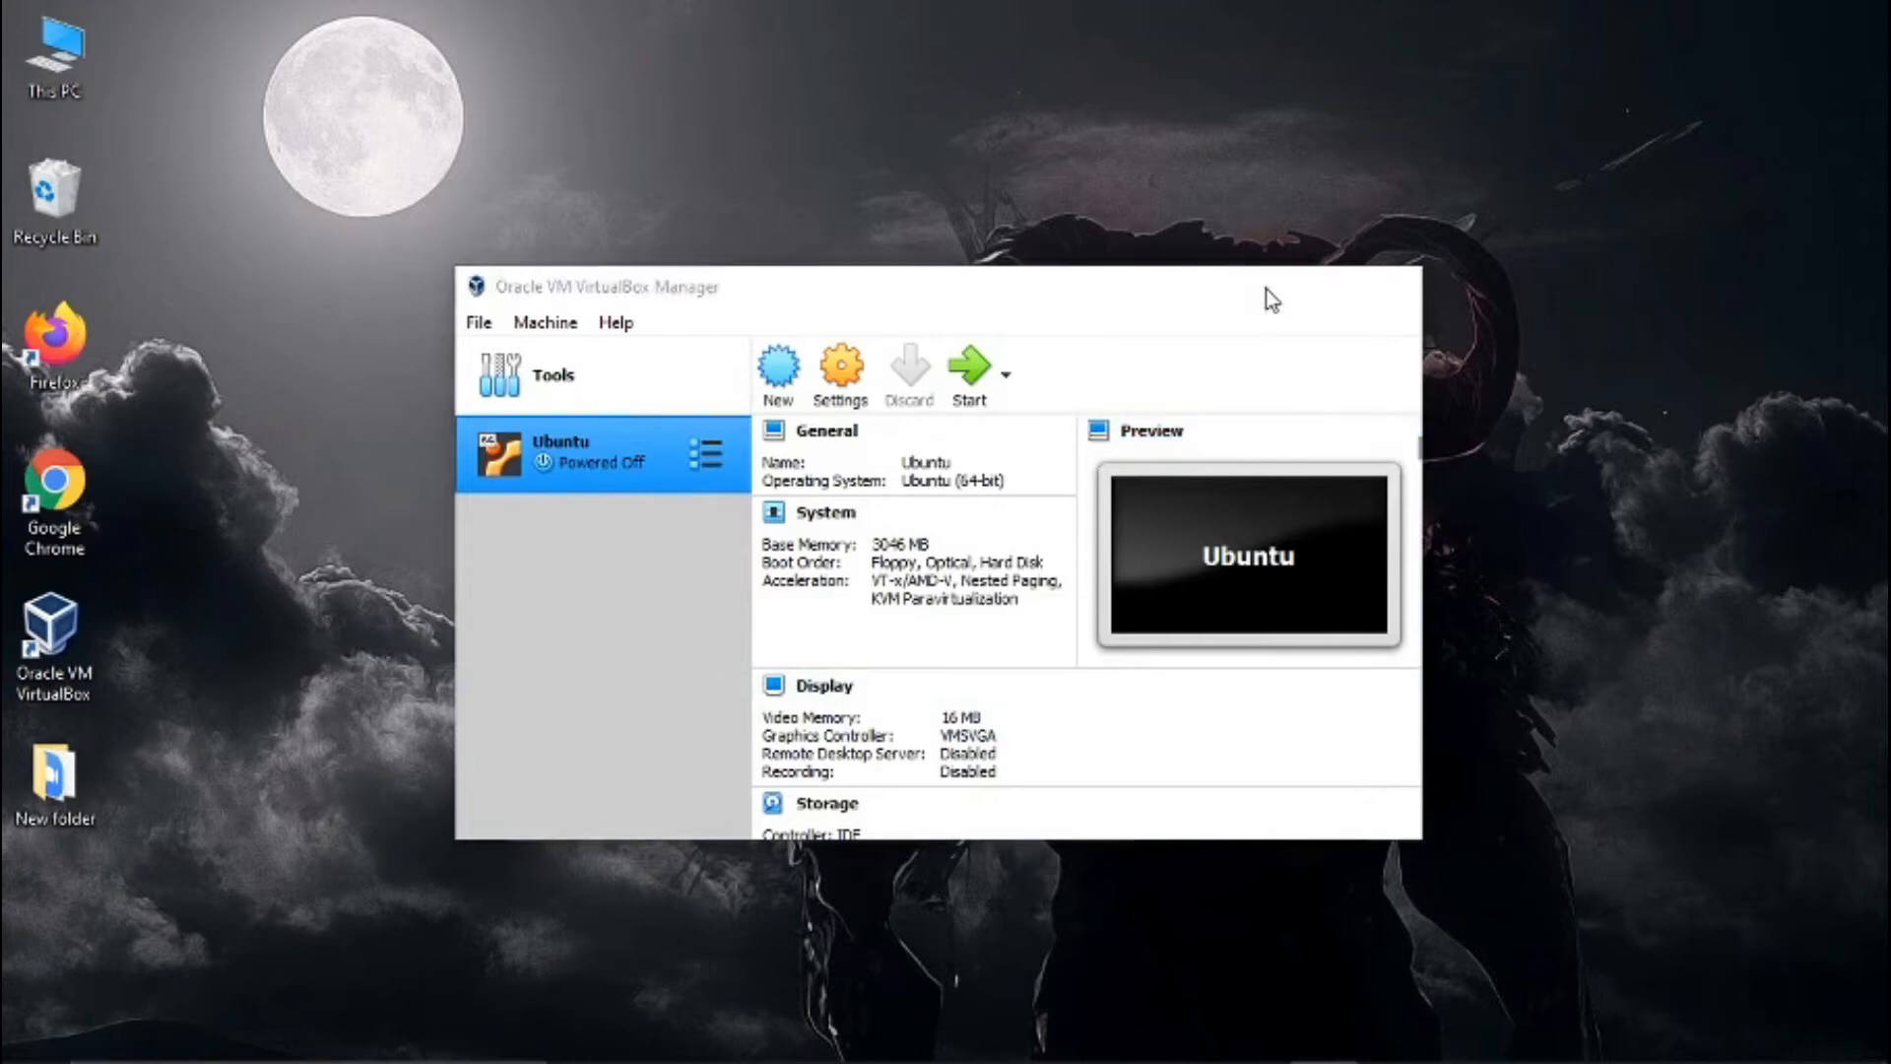
pyautogui.click(1121, 1035)
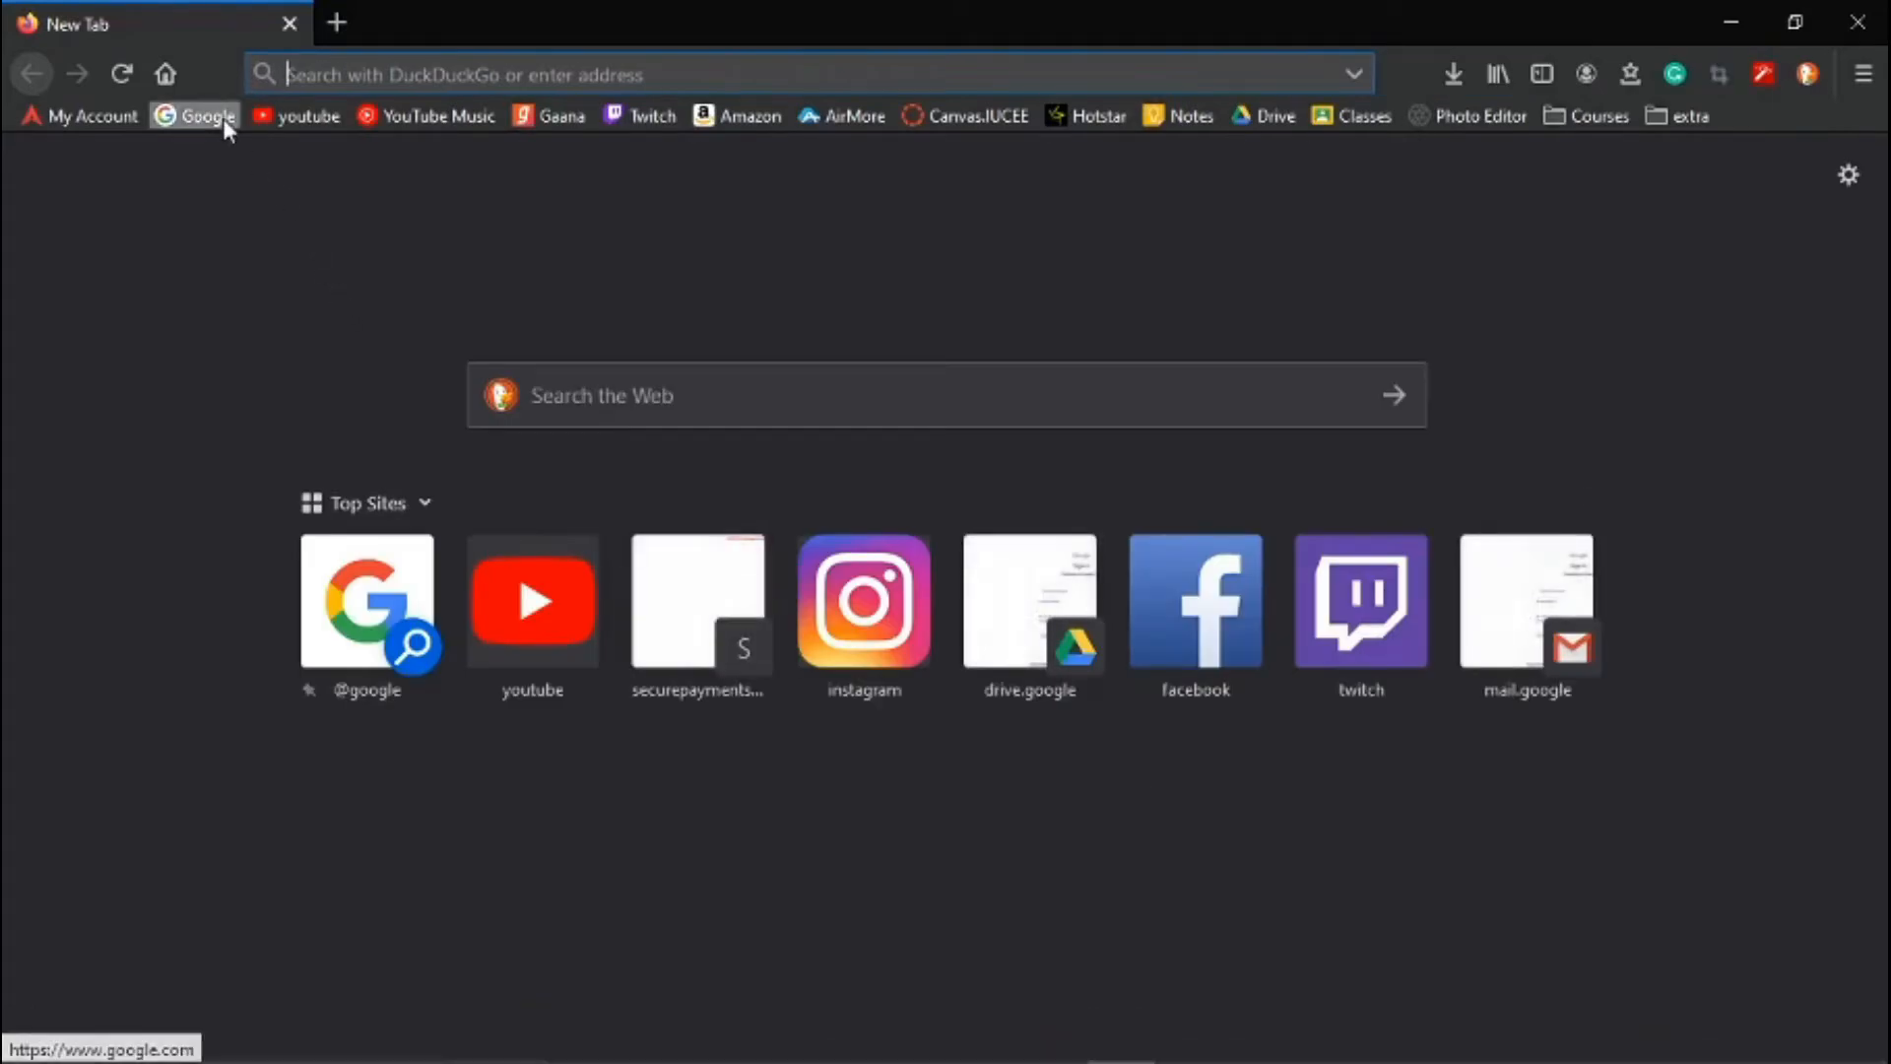
pyautogui.click(223, 118)
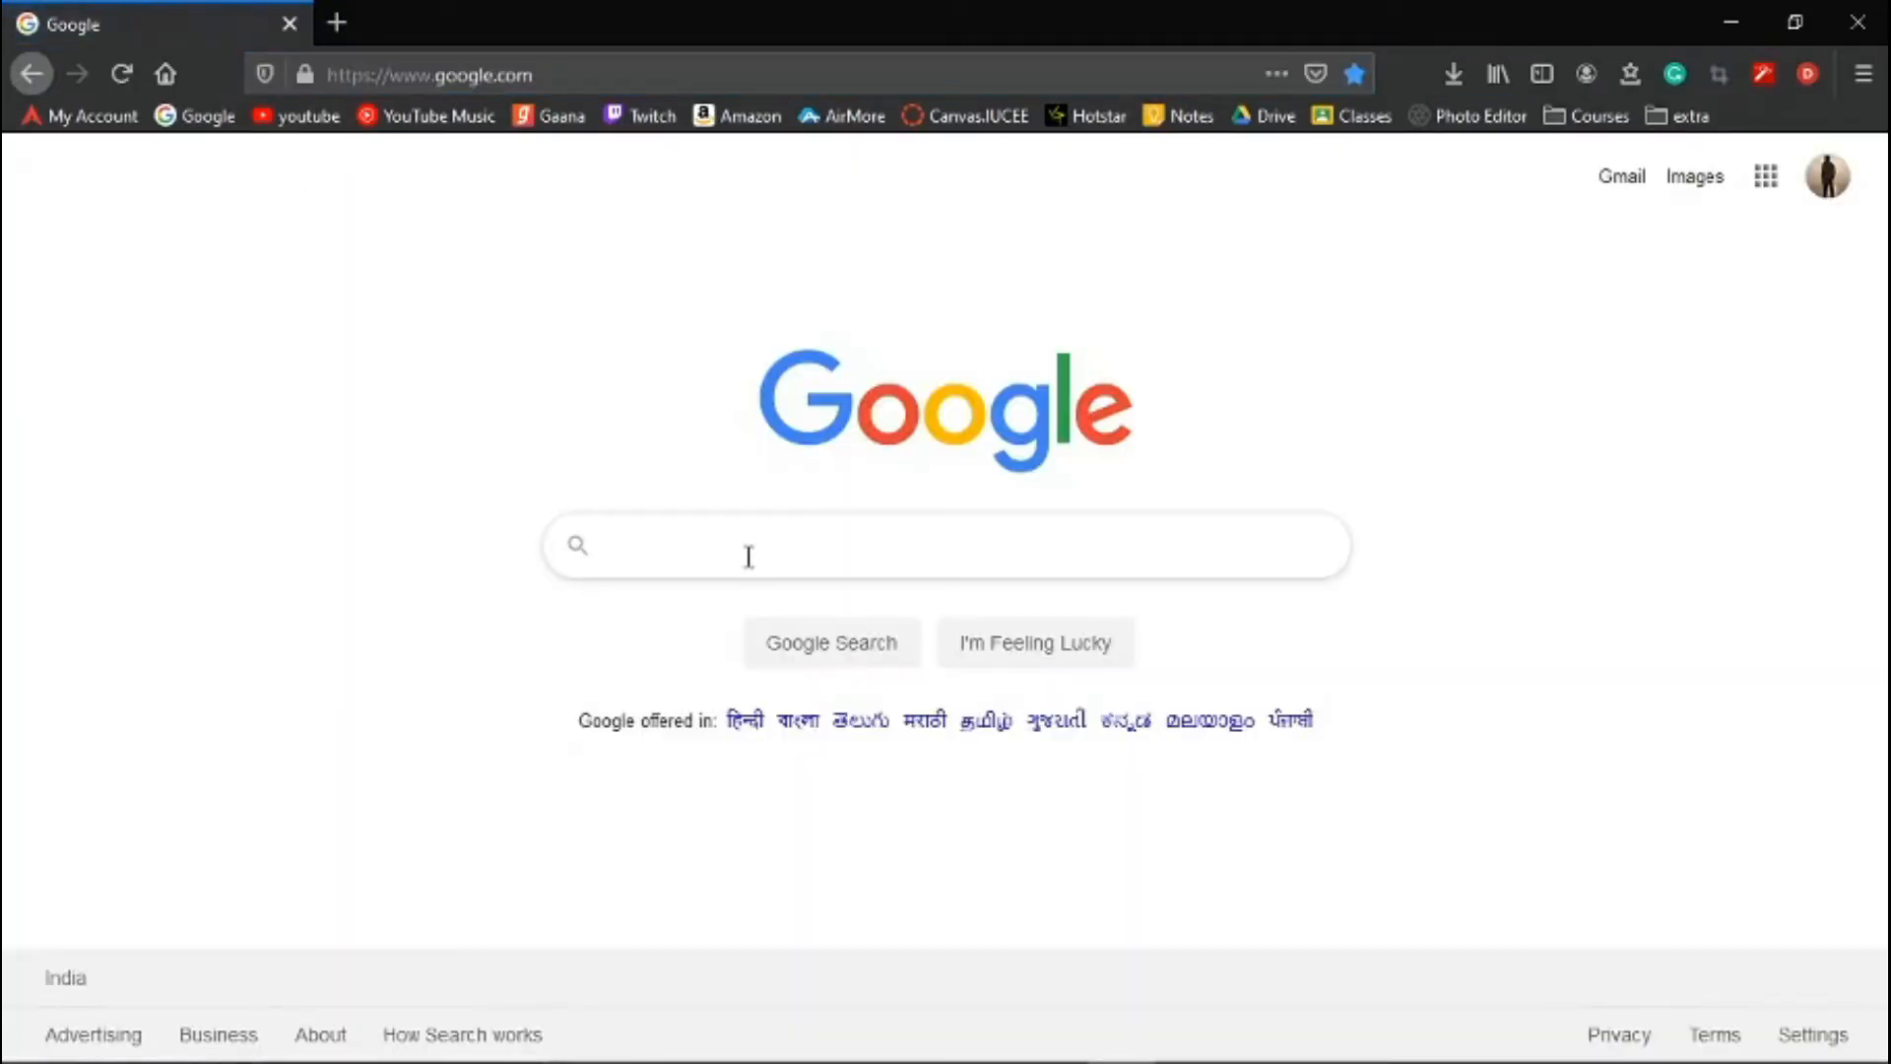
pyautogui.click(749, 557)
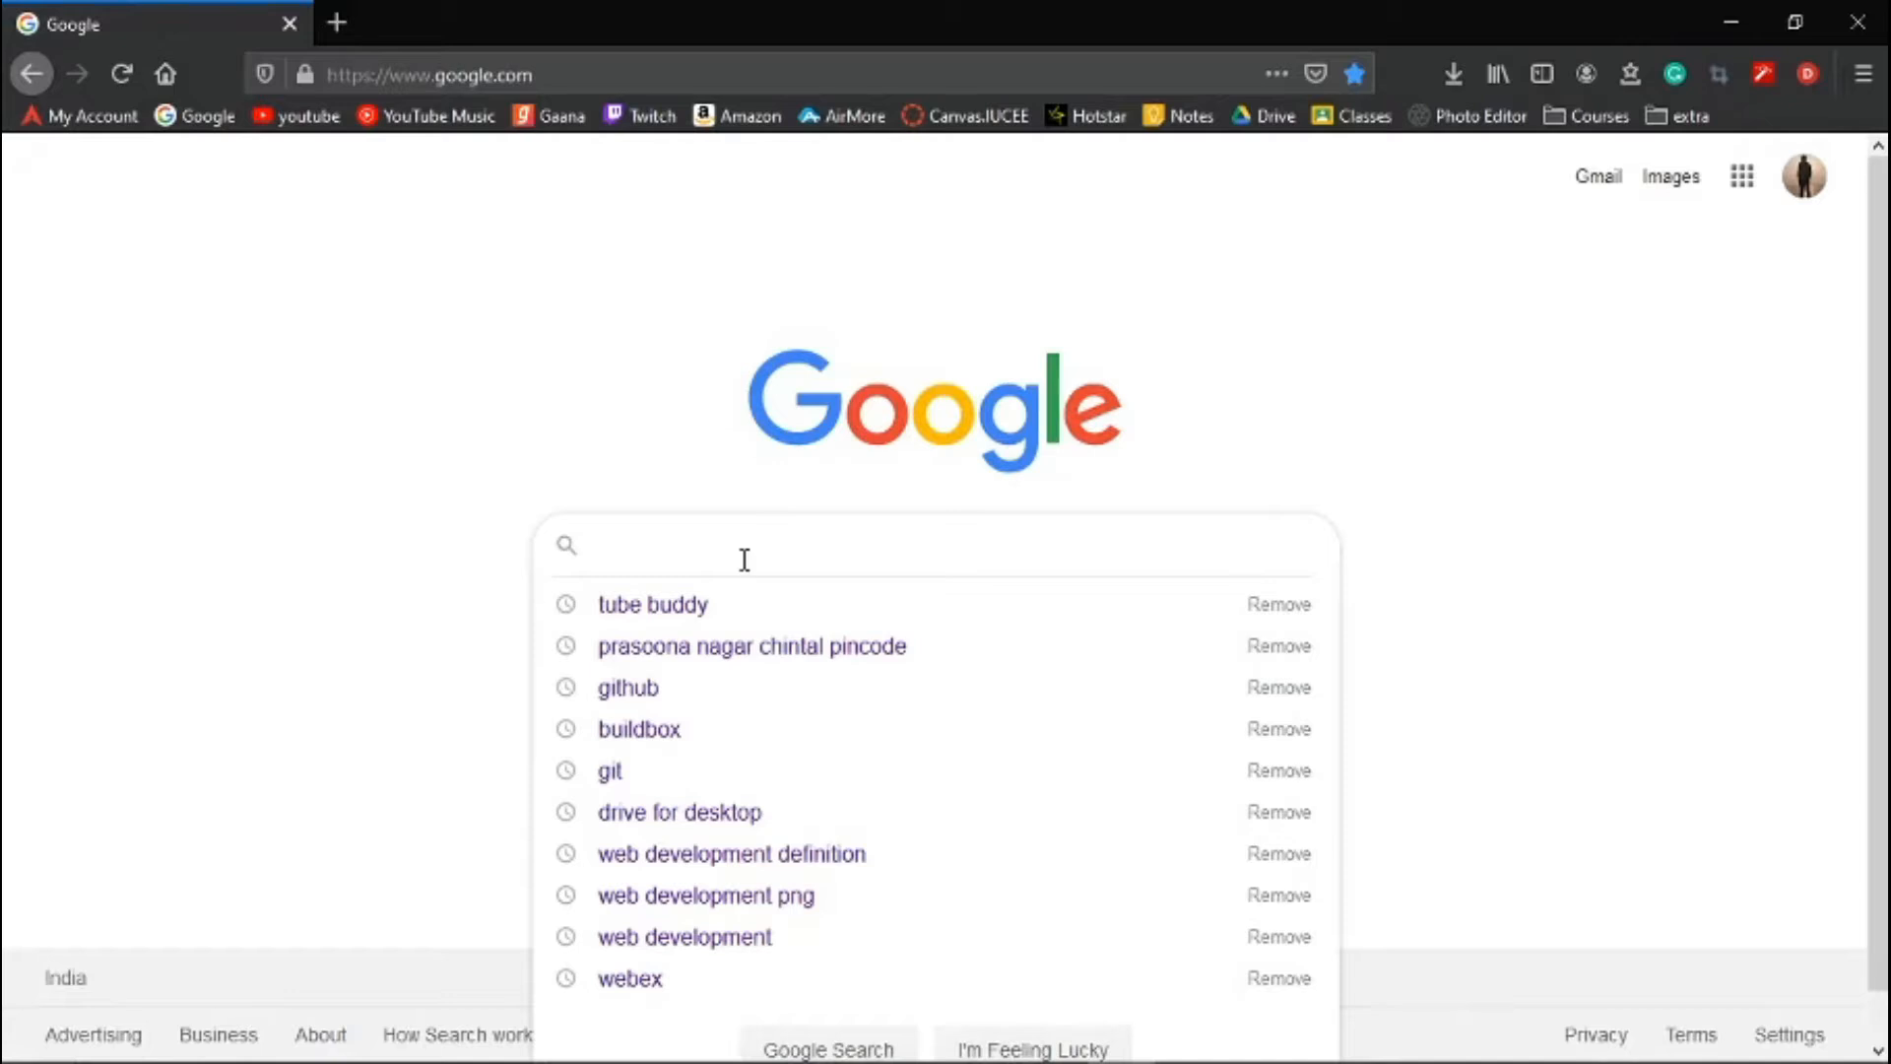
pyautogui.write('ubuntu')
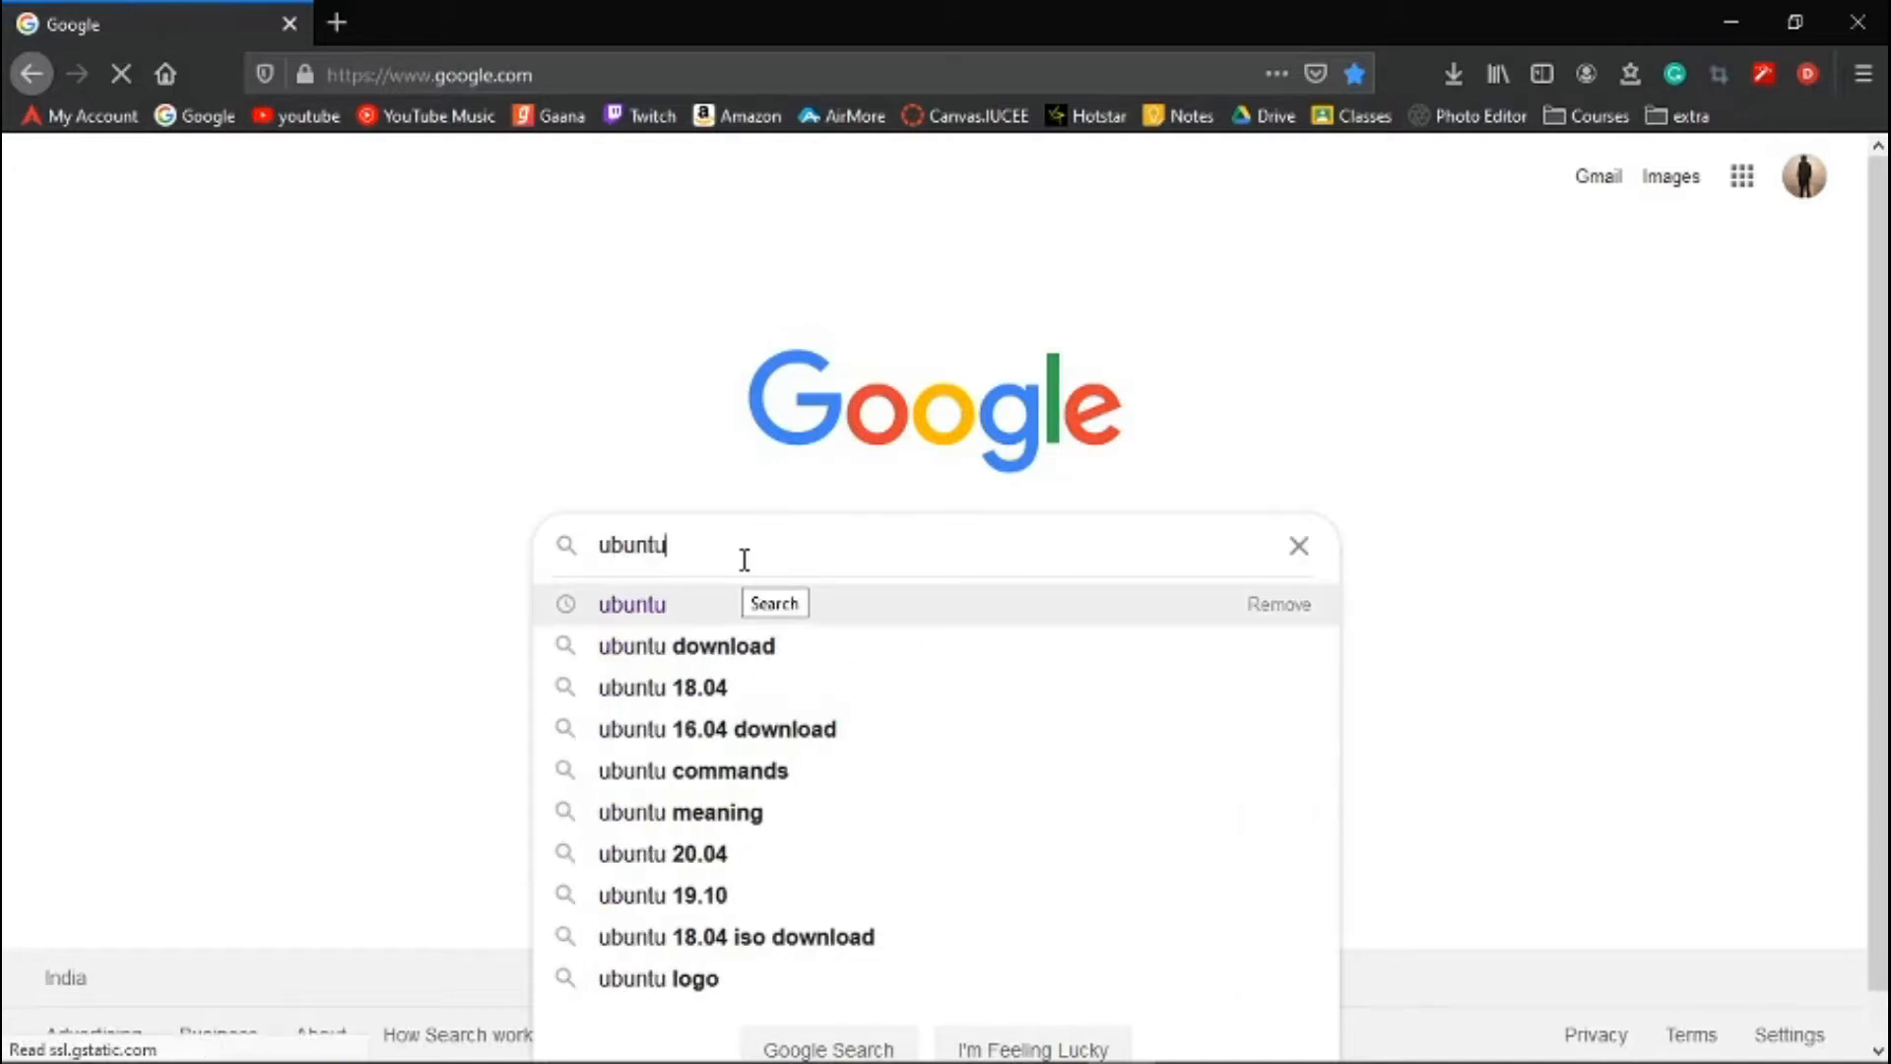
pyautogui.press('Return')
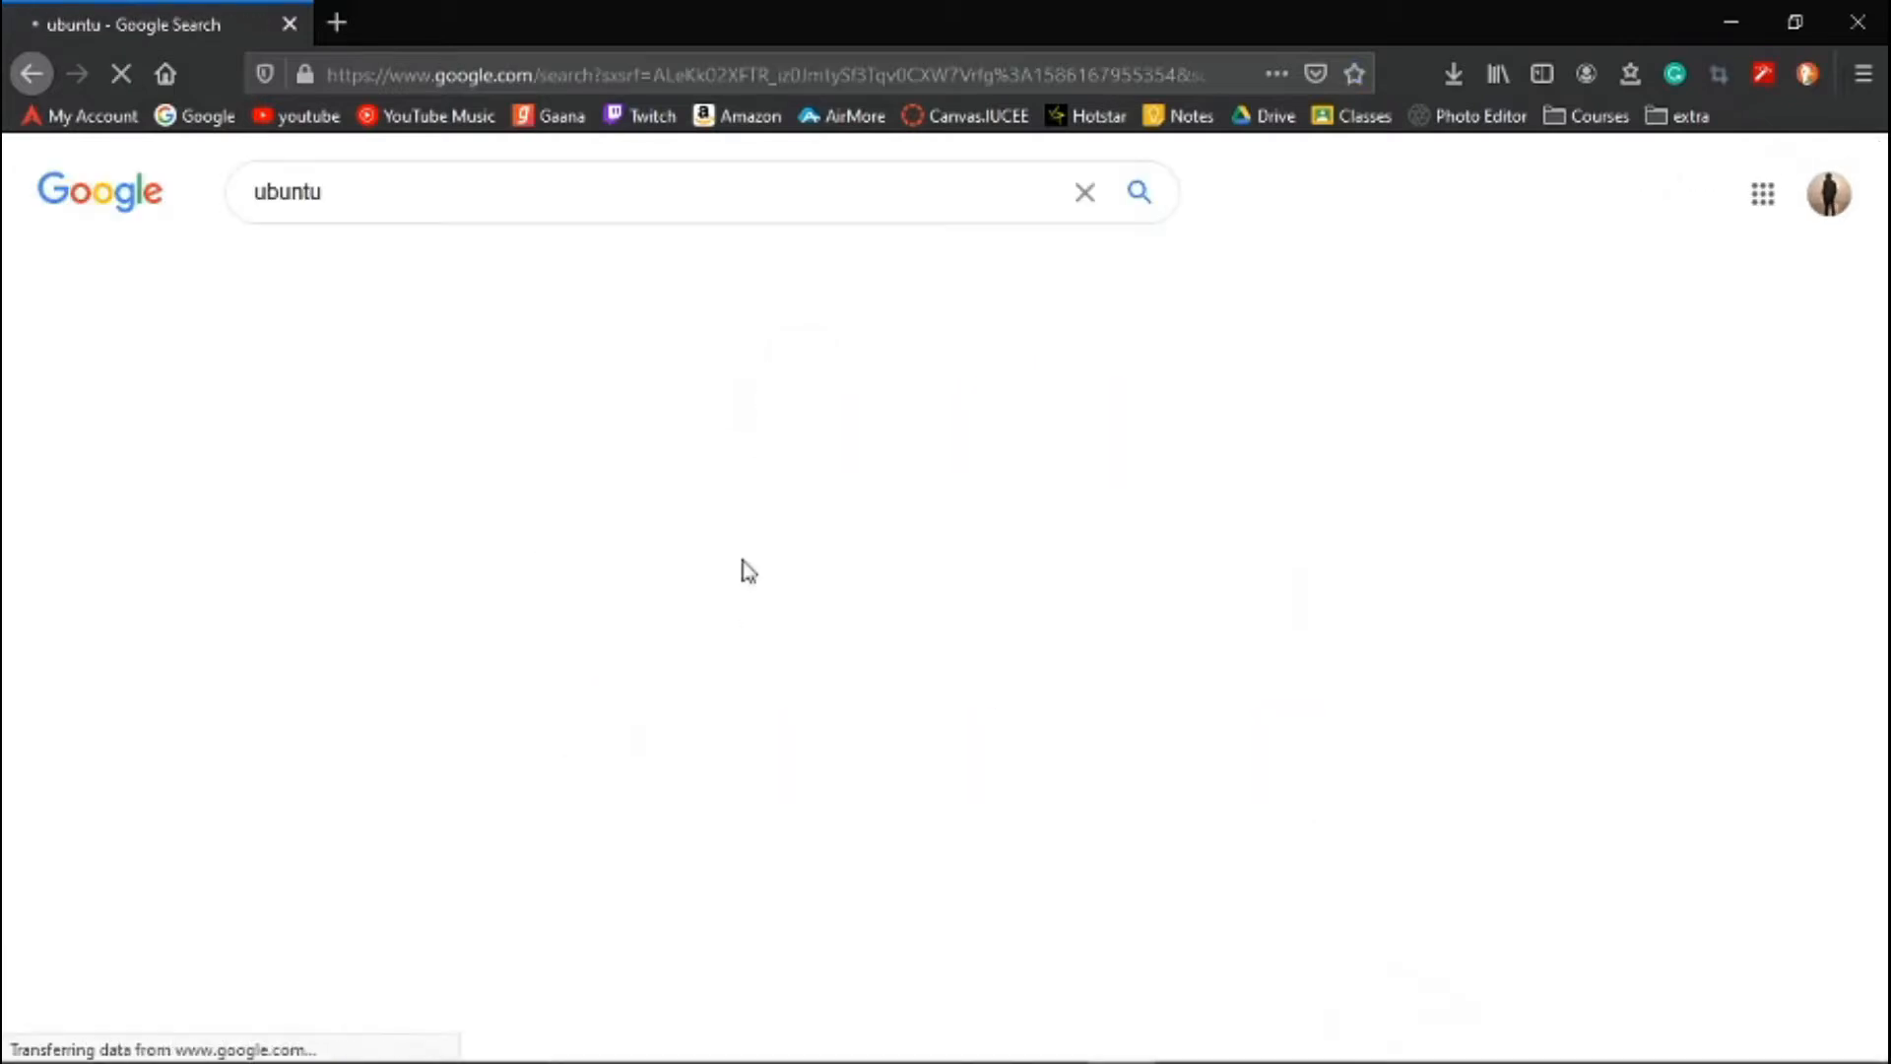
pyautogui.click(523, 430)
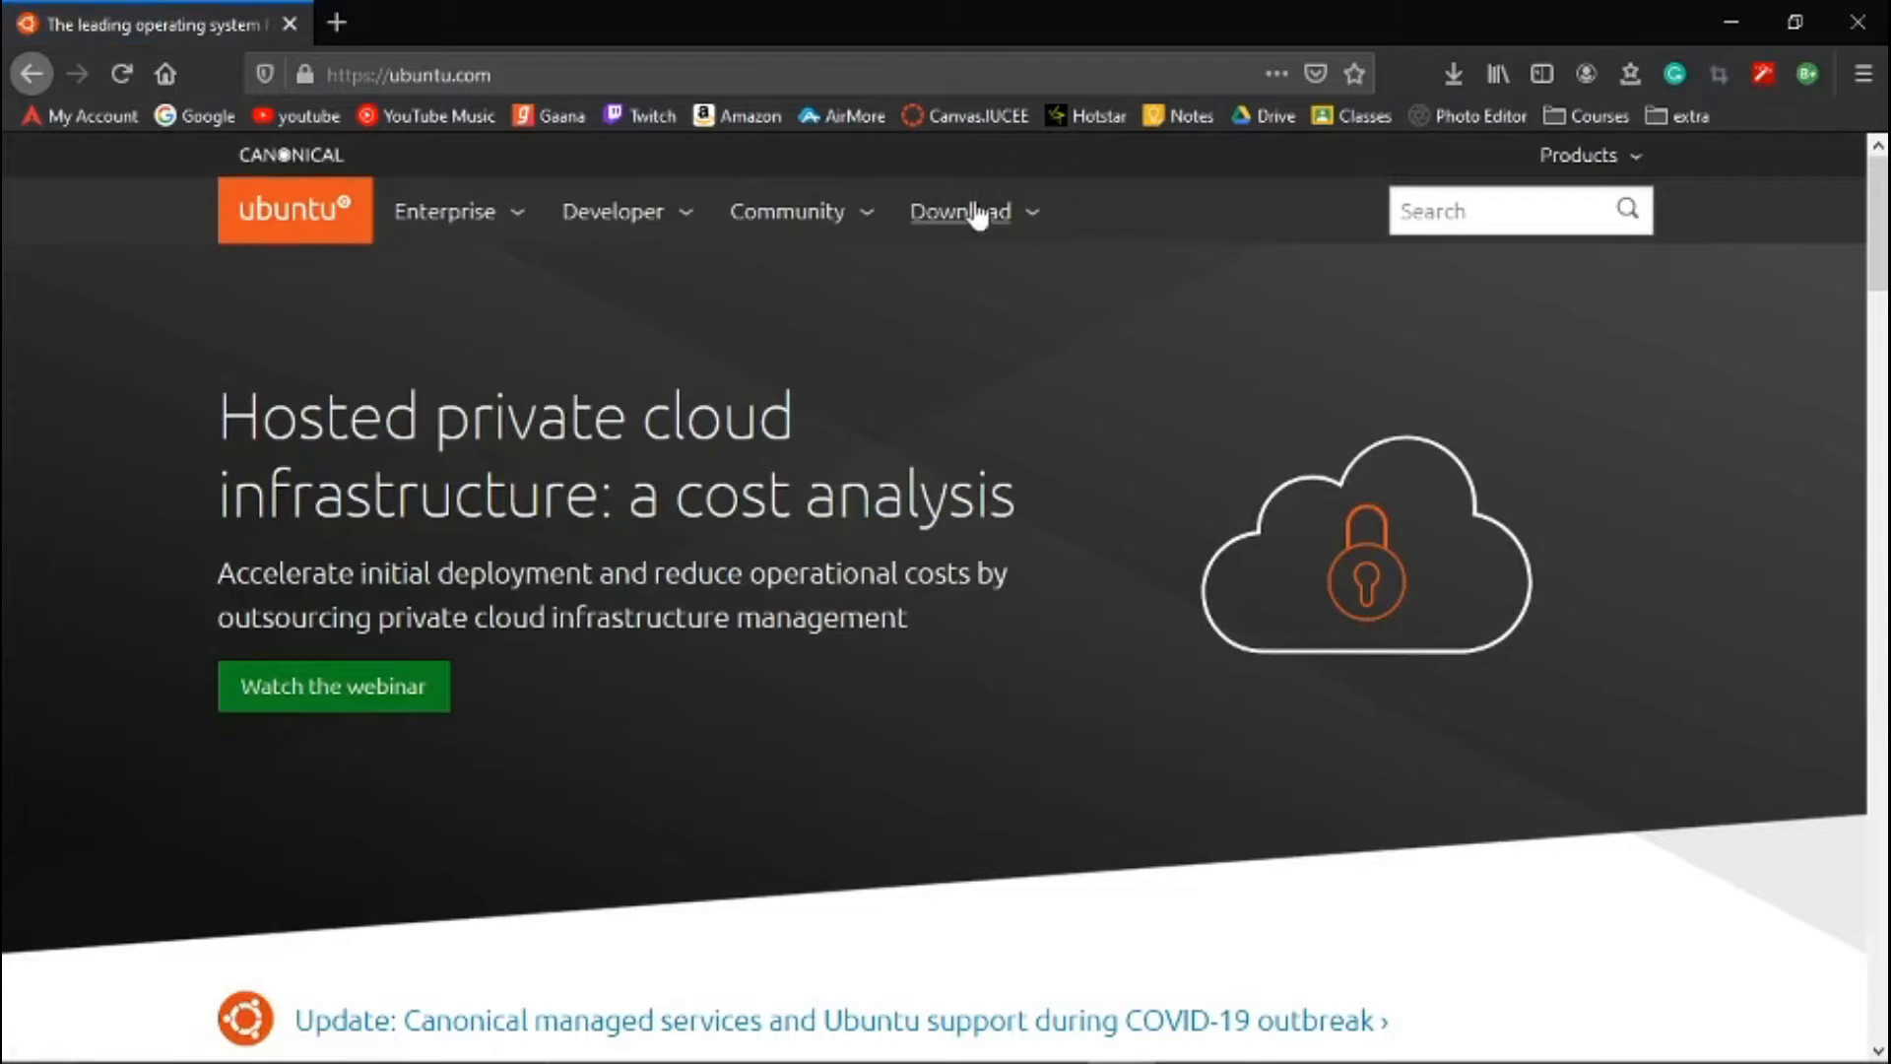
# - Request the Ubuntu Desktop 18.04 LTS download from ubuntu.com and cancel the download dialog
pyautogui.click(965, 219)
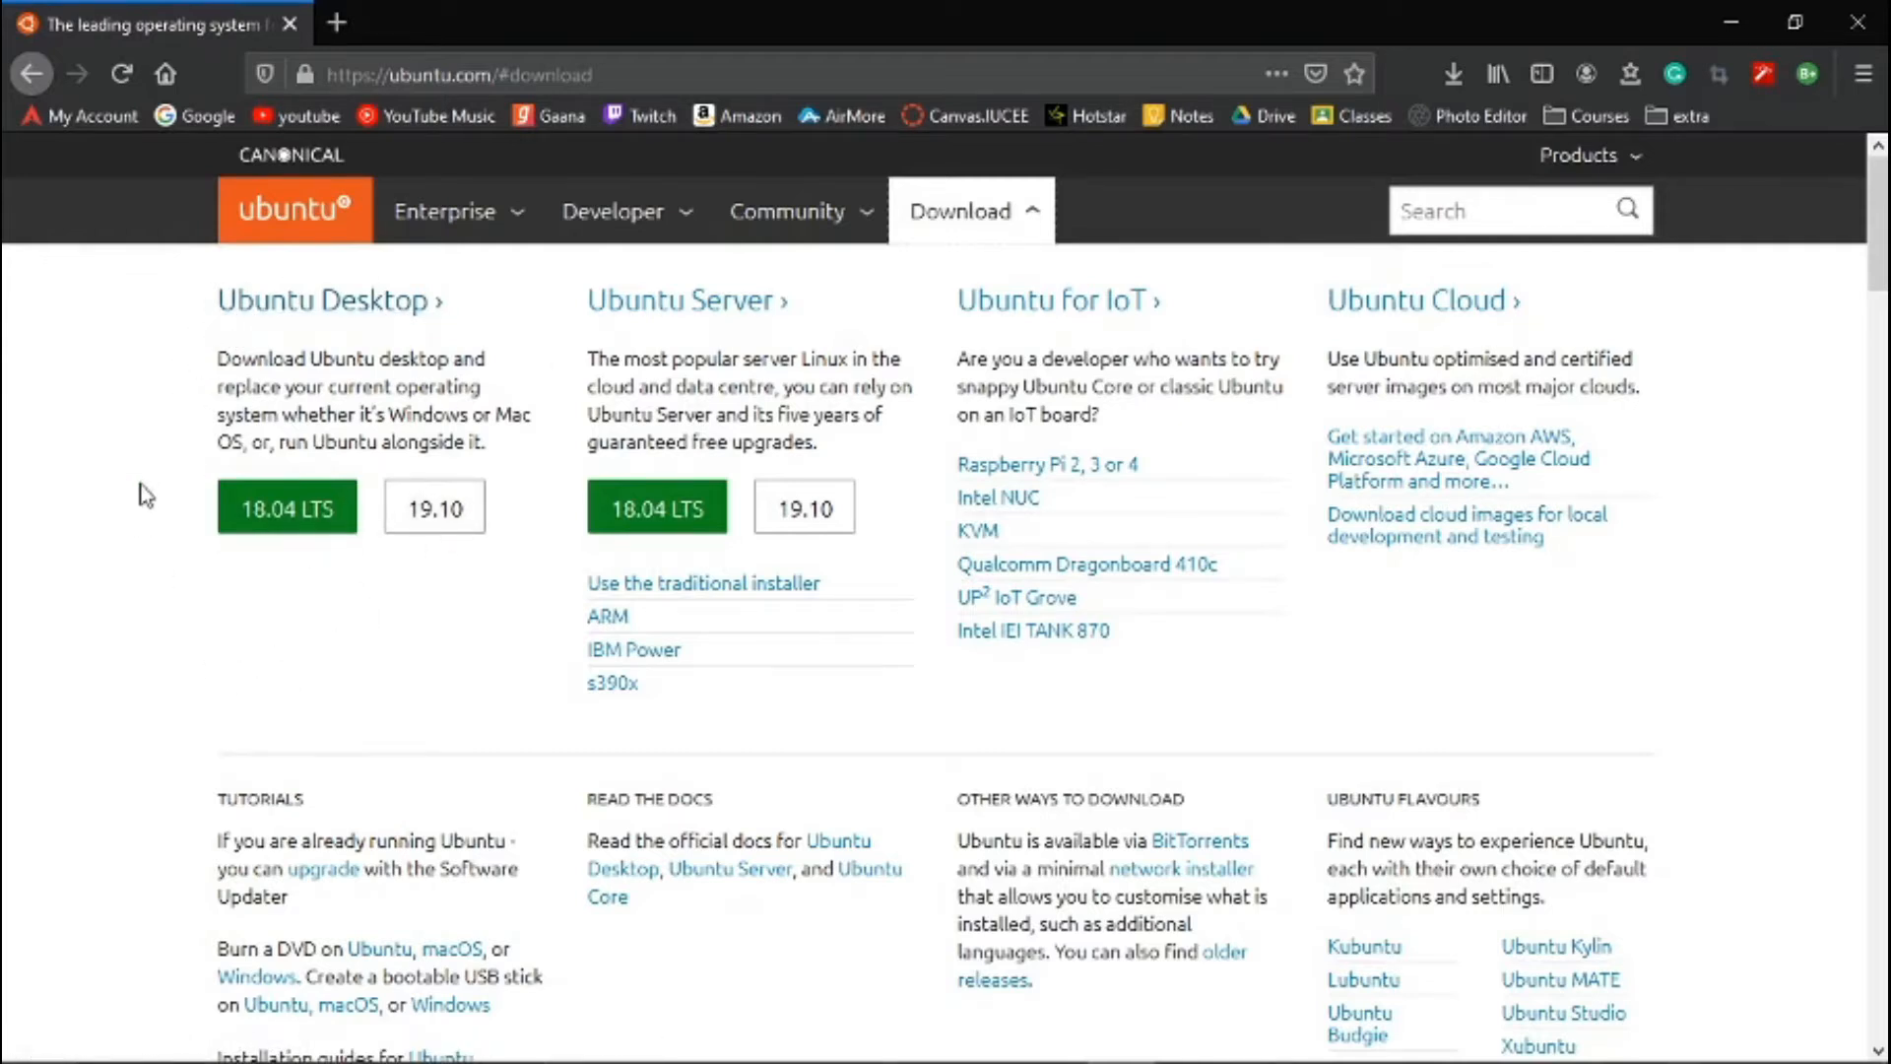
pyautogui.click(281, 522)
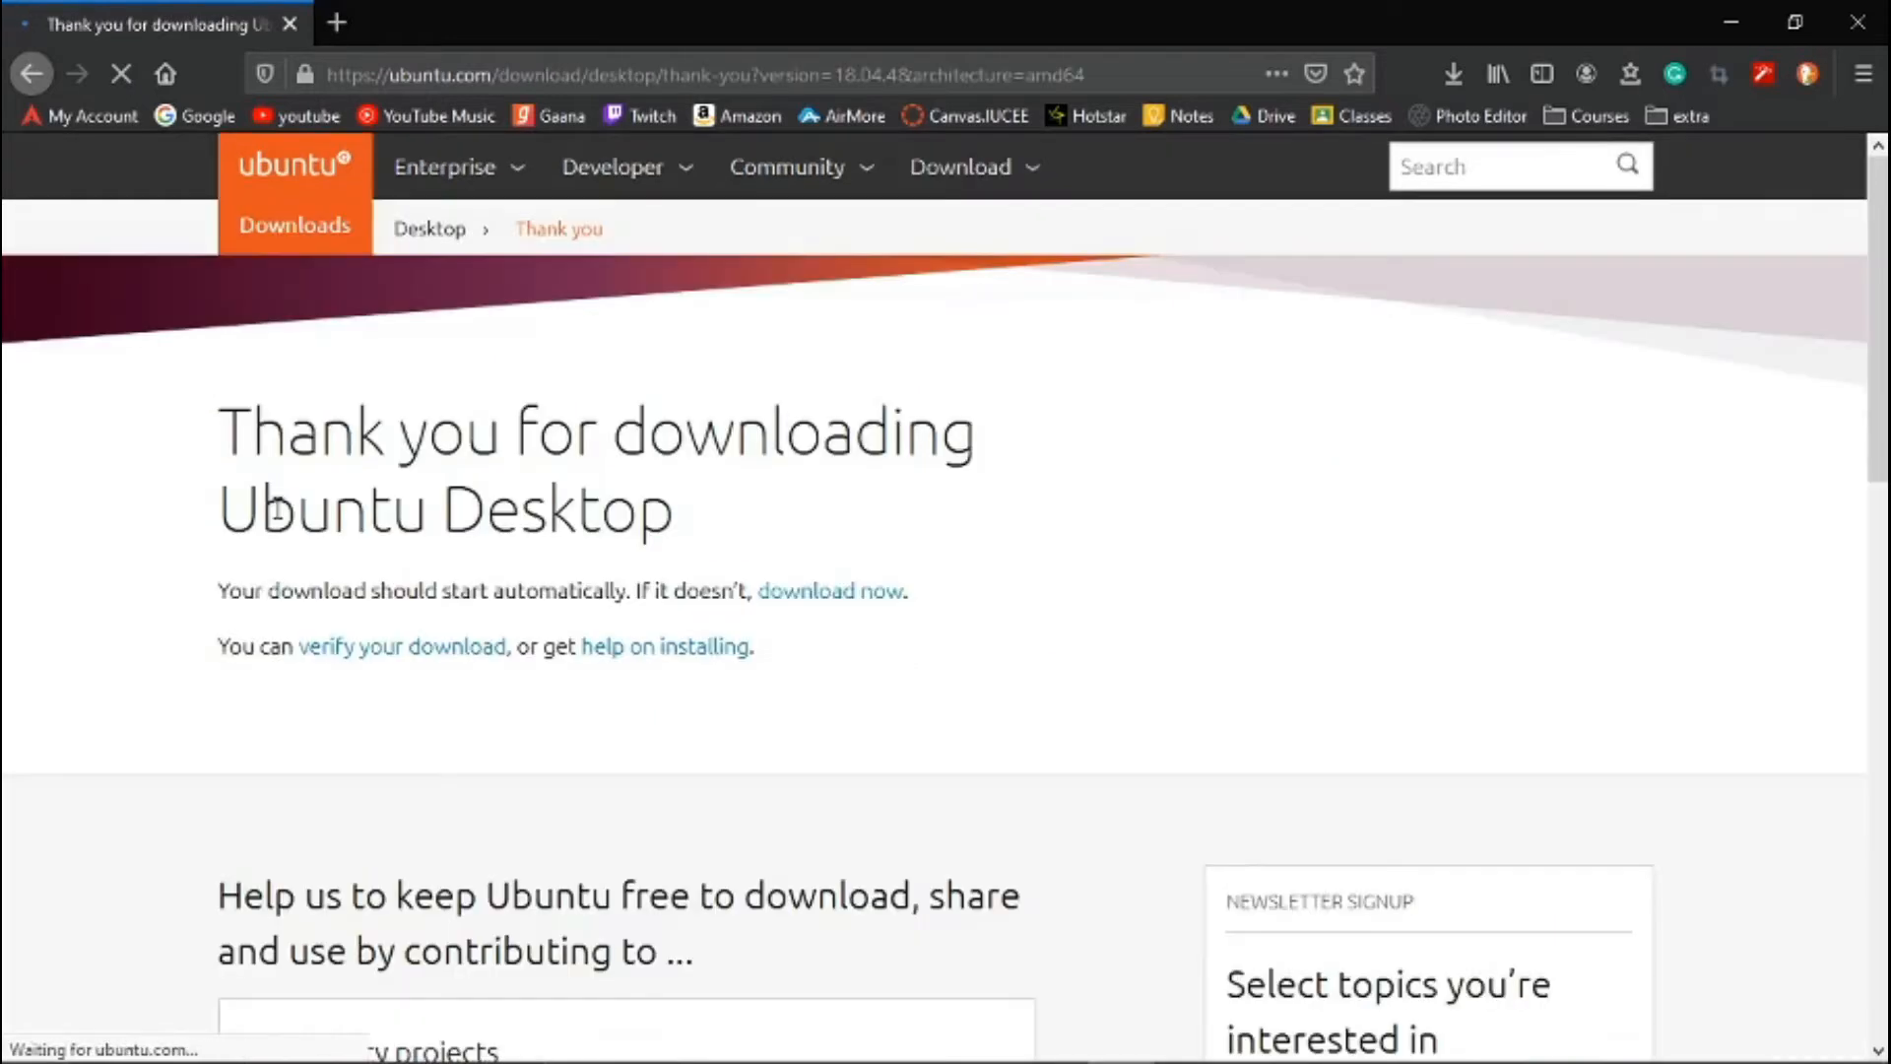
pyautogui.scroll(-5, 778, 665)
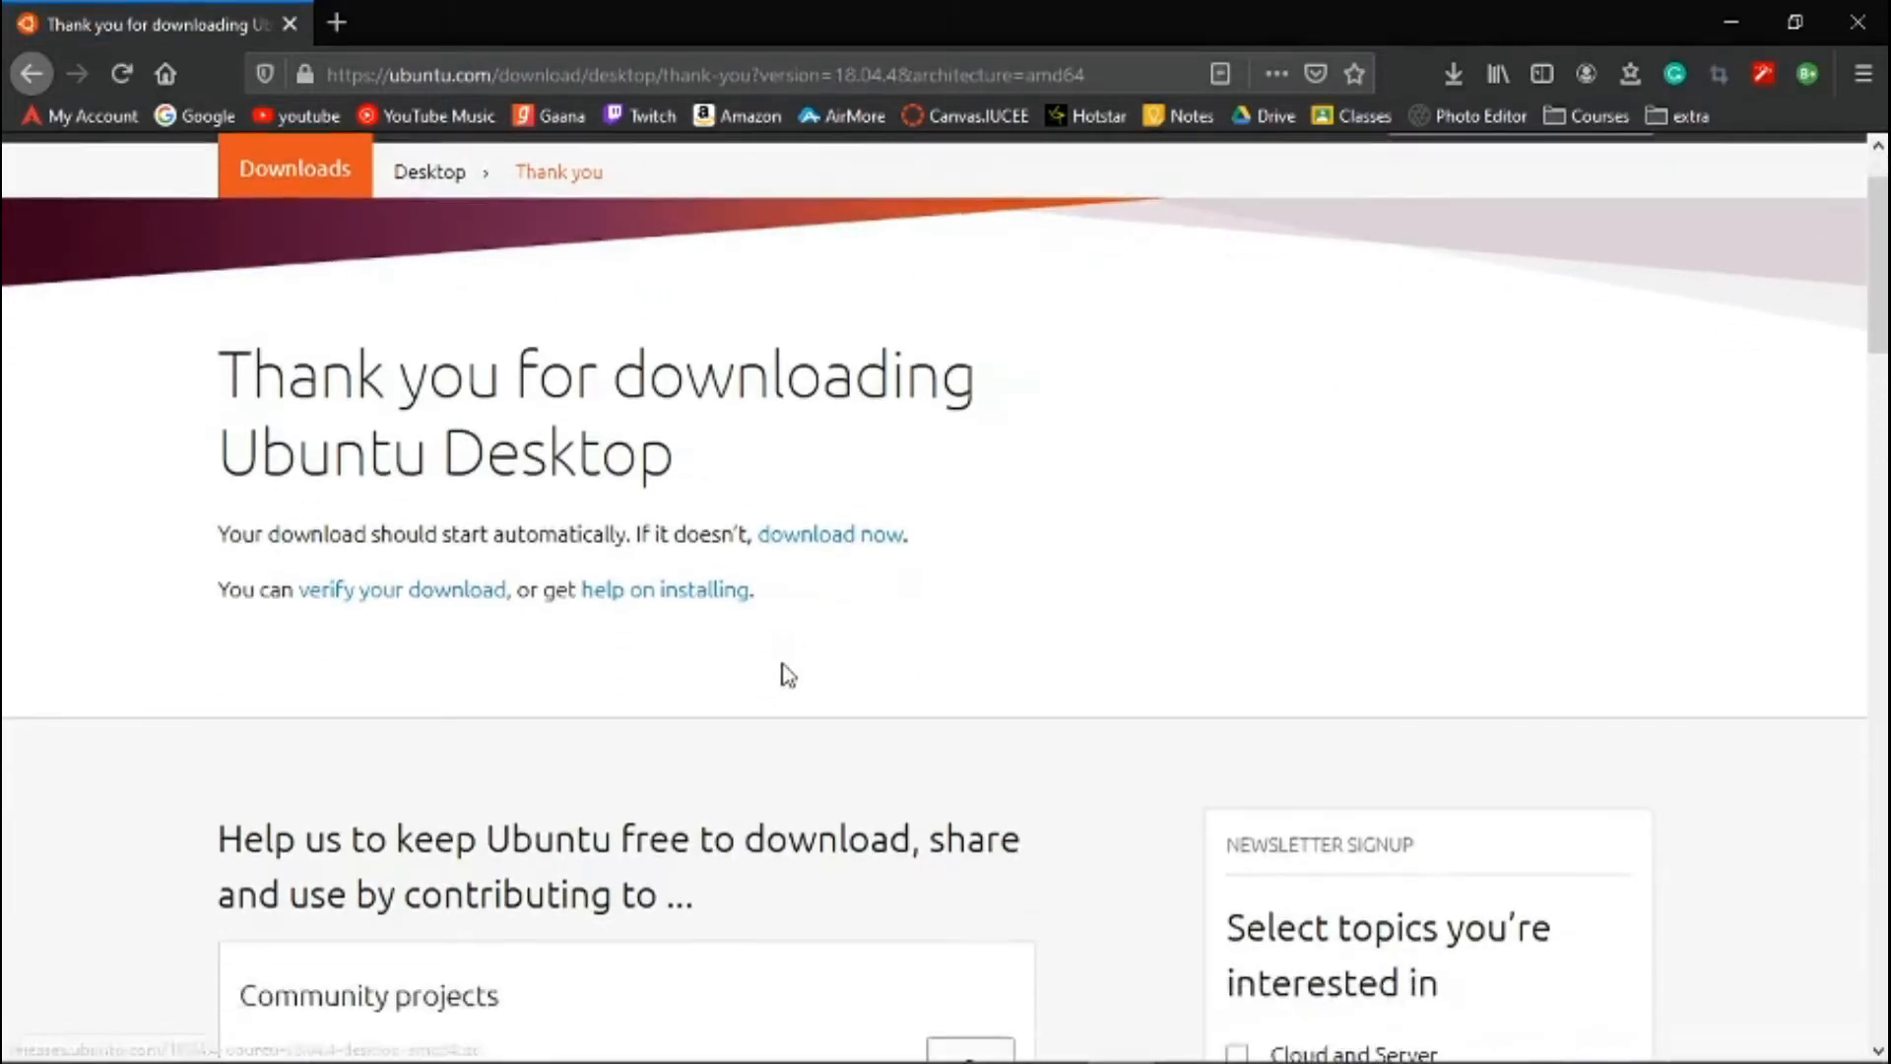
pyautogui.scroll(1, 774, 673)
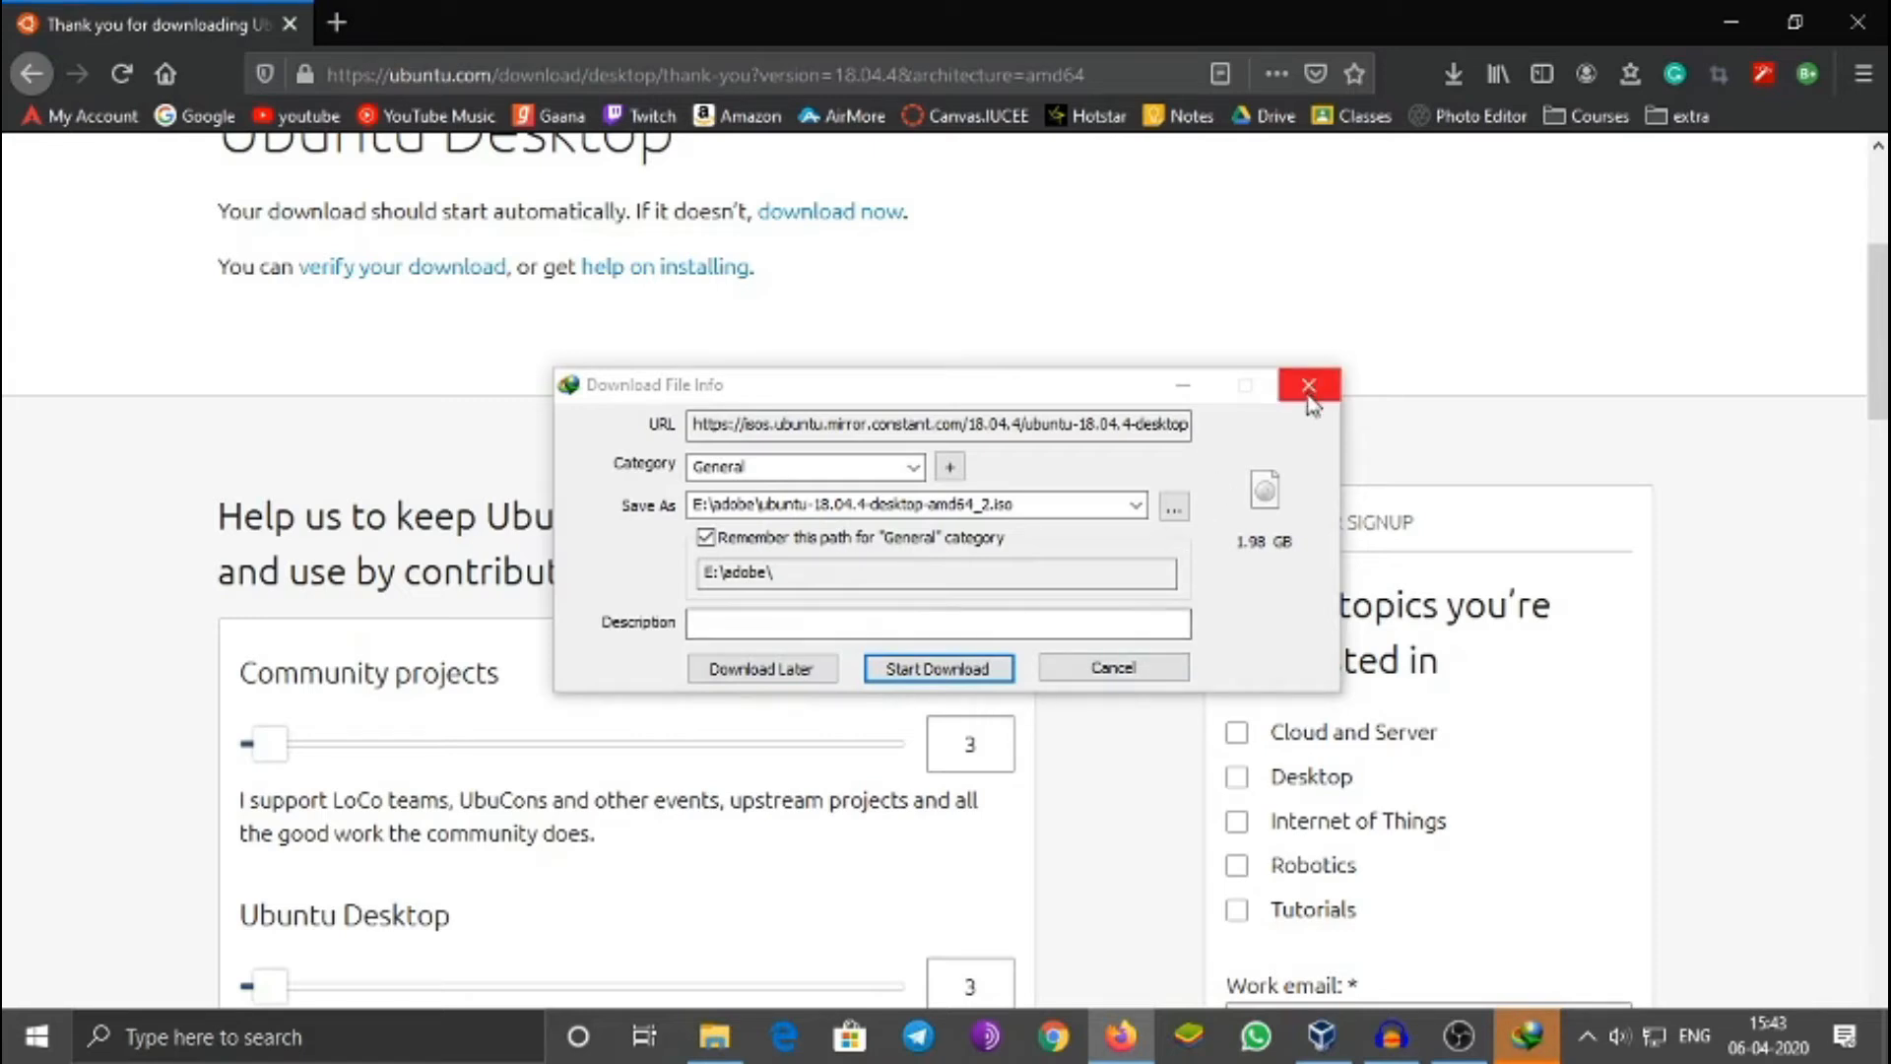
pyautogui.click(1160, 672)
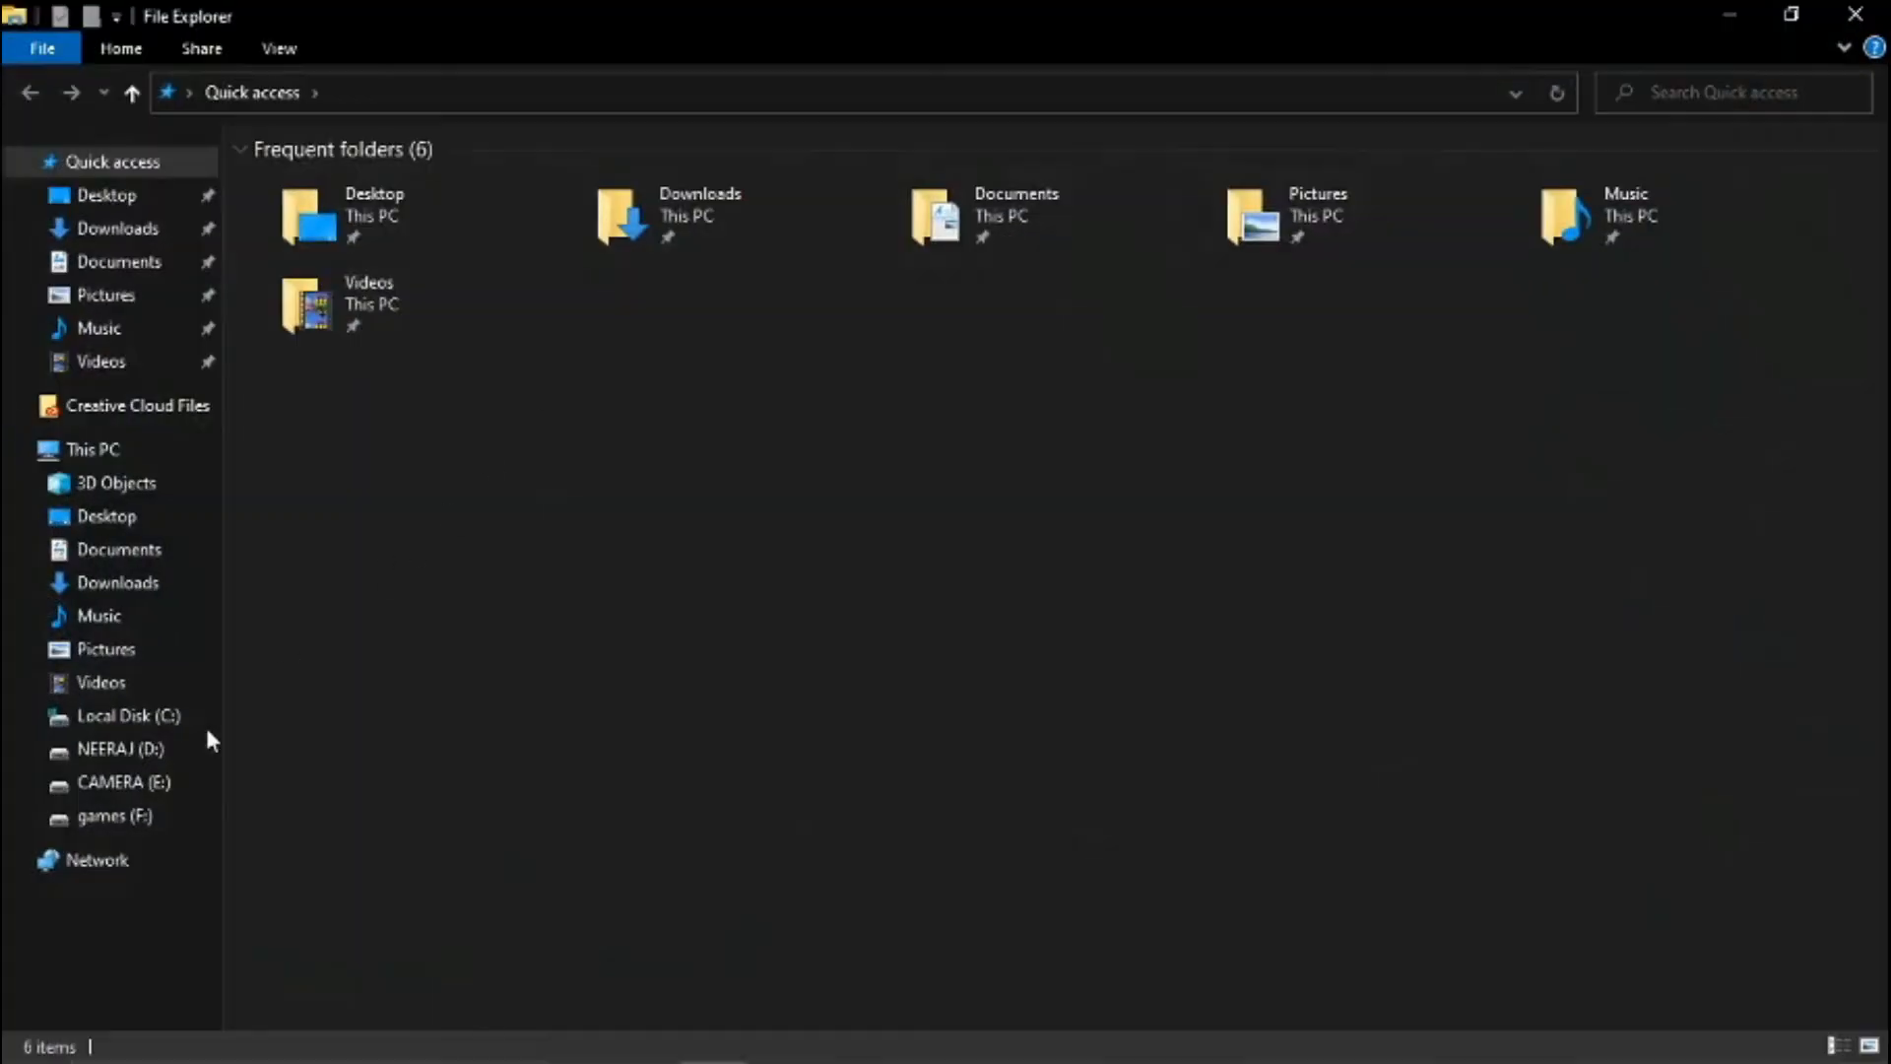
# - Locate the ubuntu-18.04.4-desktop-amd64 image in the F: drive's Downloads folder and shrink the File Explorer window to part of the desktop
pyautogui.click(115, 817)
pyautogui.doubleClick(361, 196)
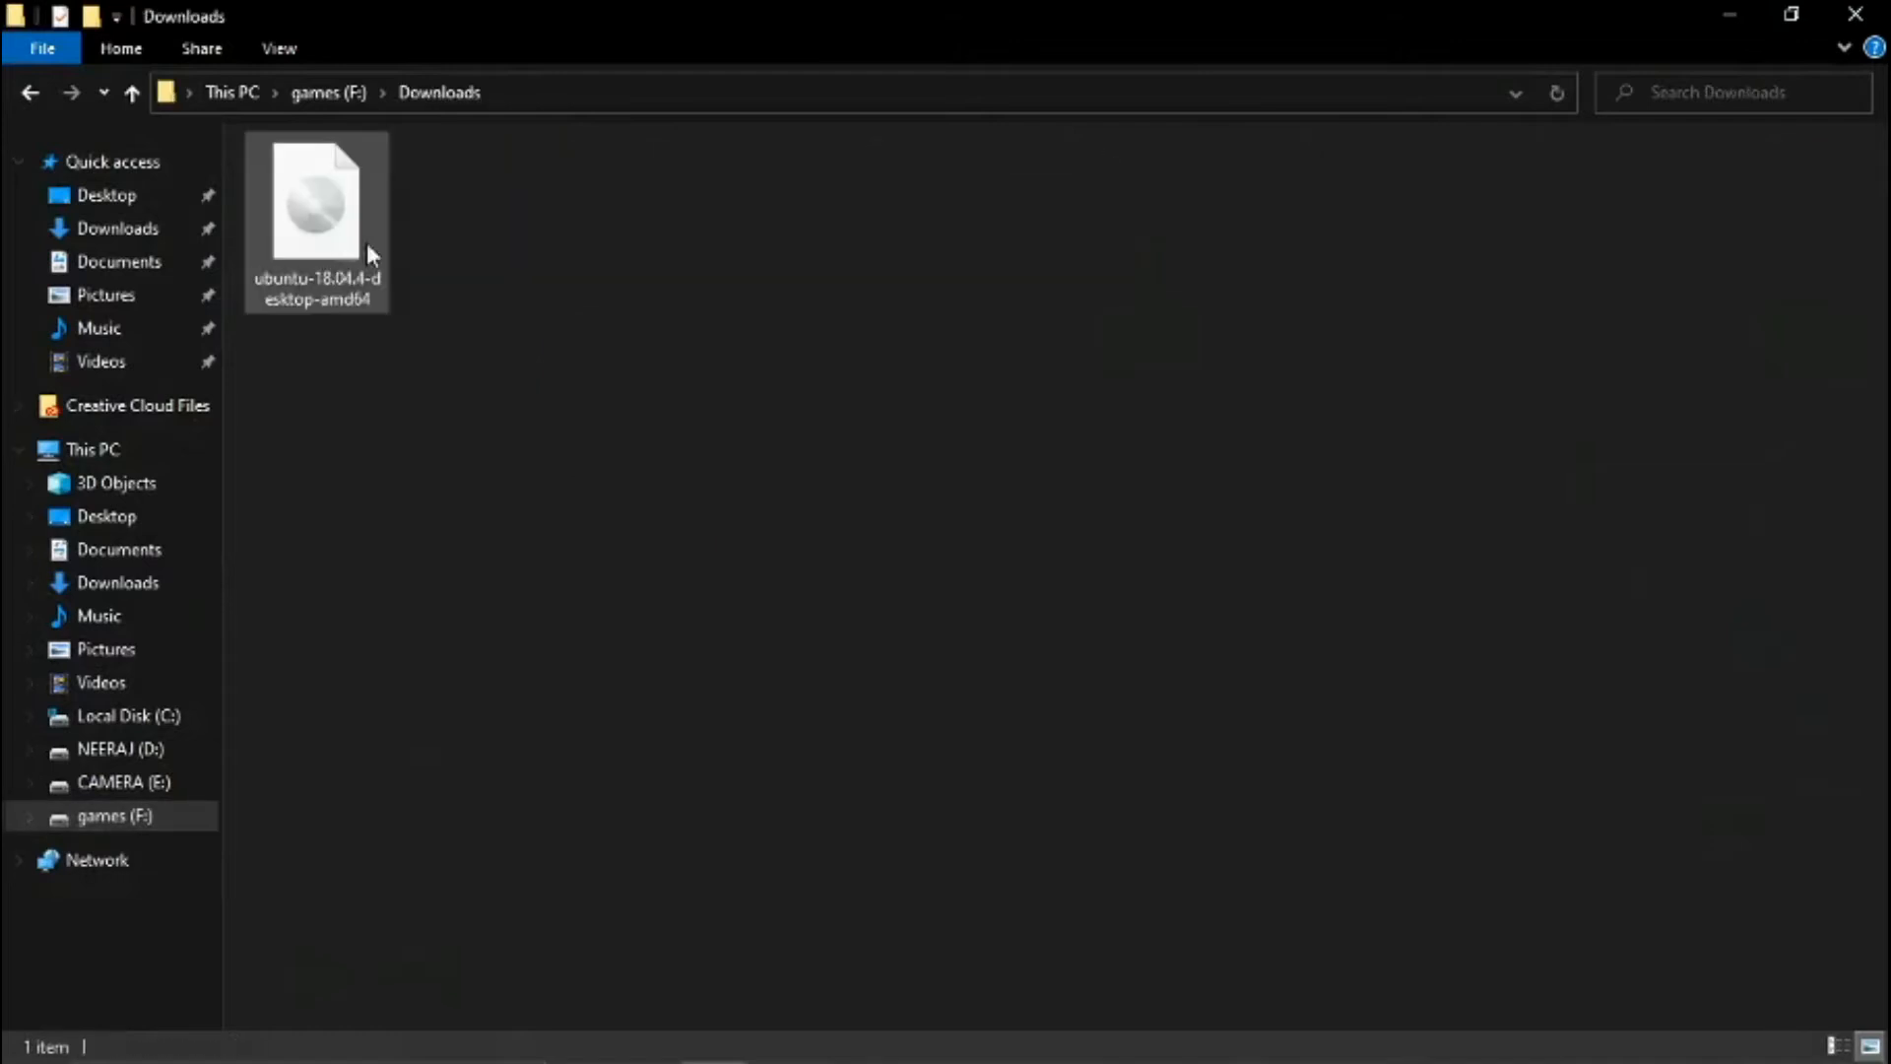
pyautogui.doubleClick(815, 24)
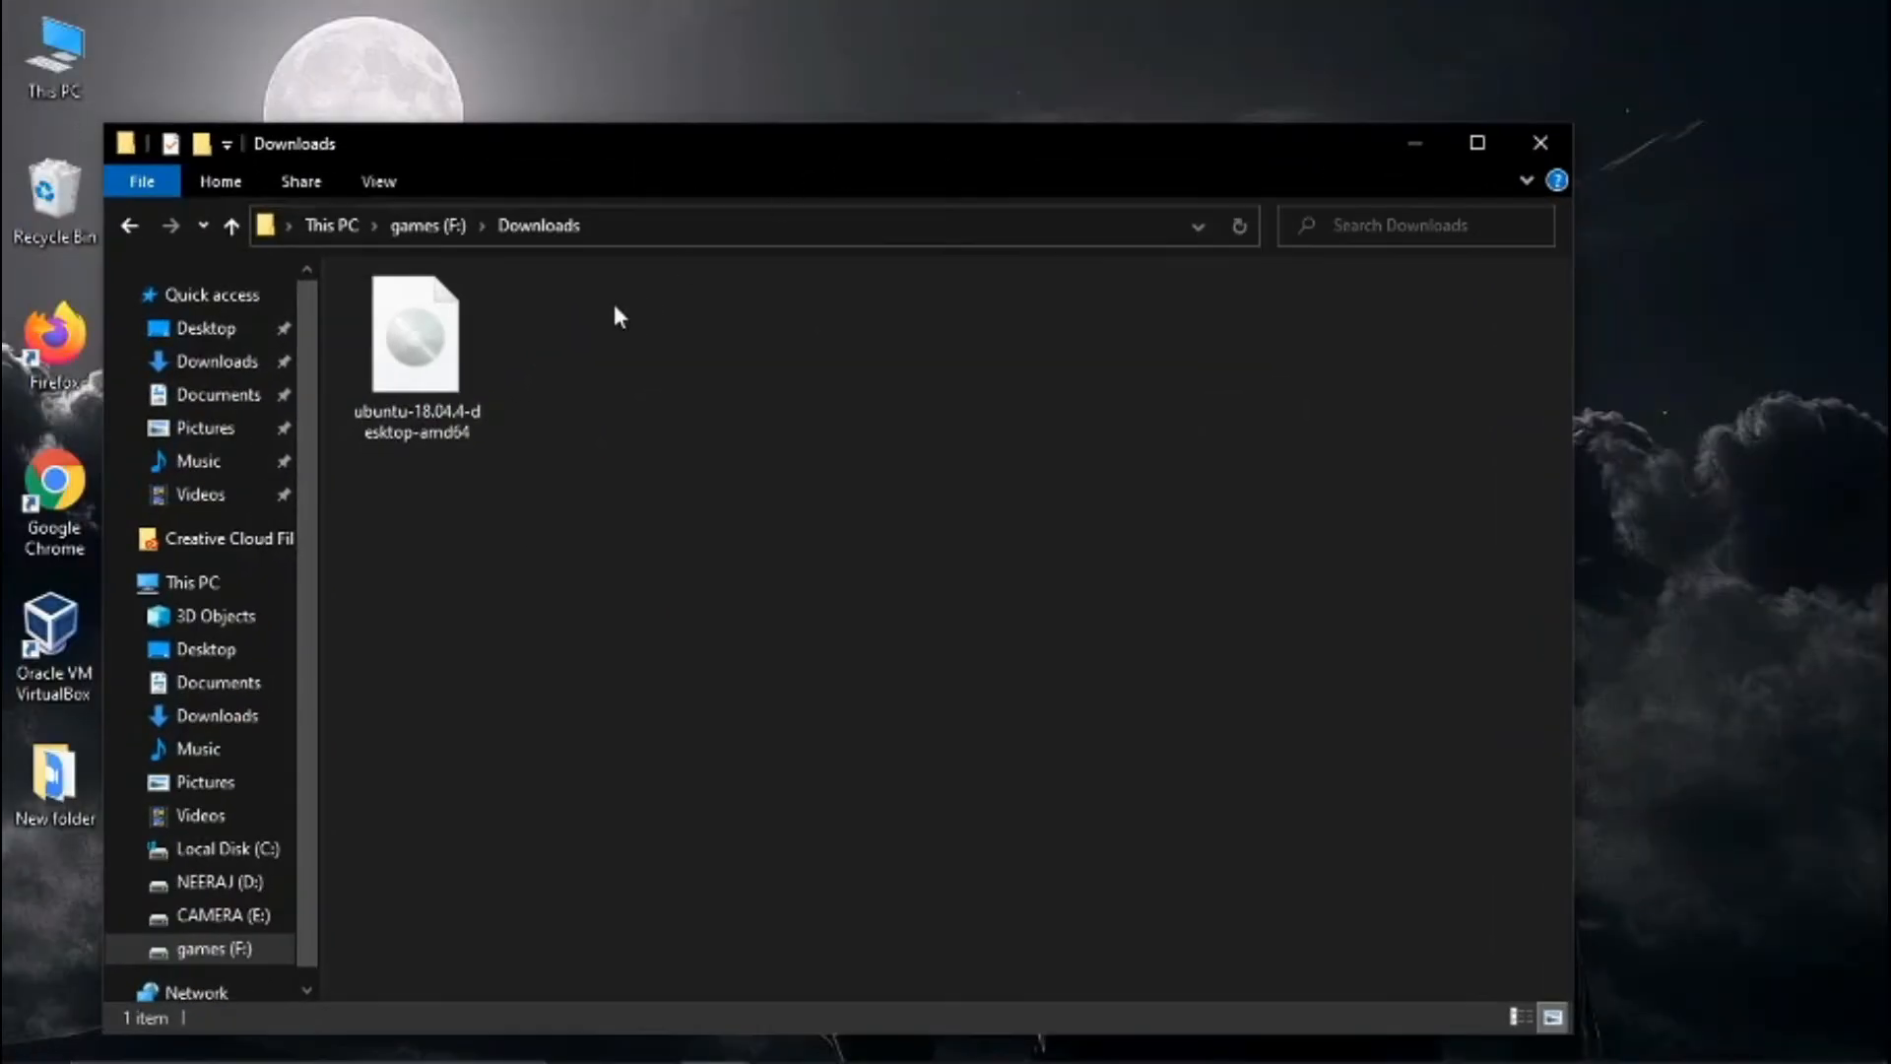
pyautogui.moveTo(768, 169); pyautogui.dragTo(772, 74)
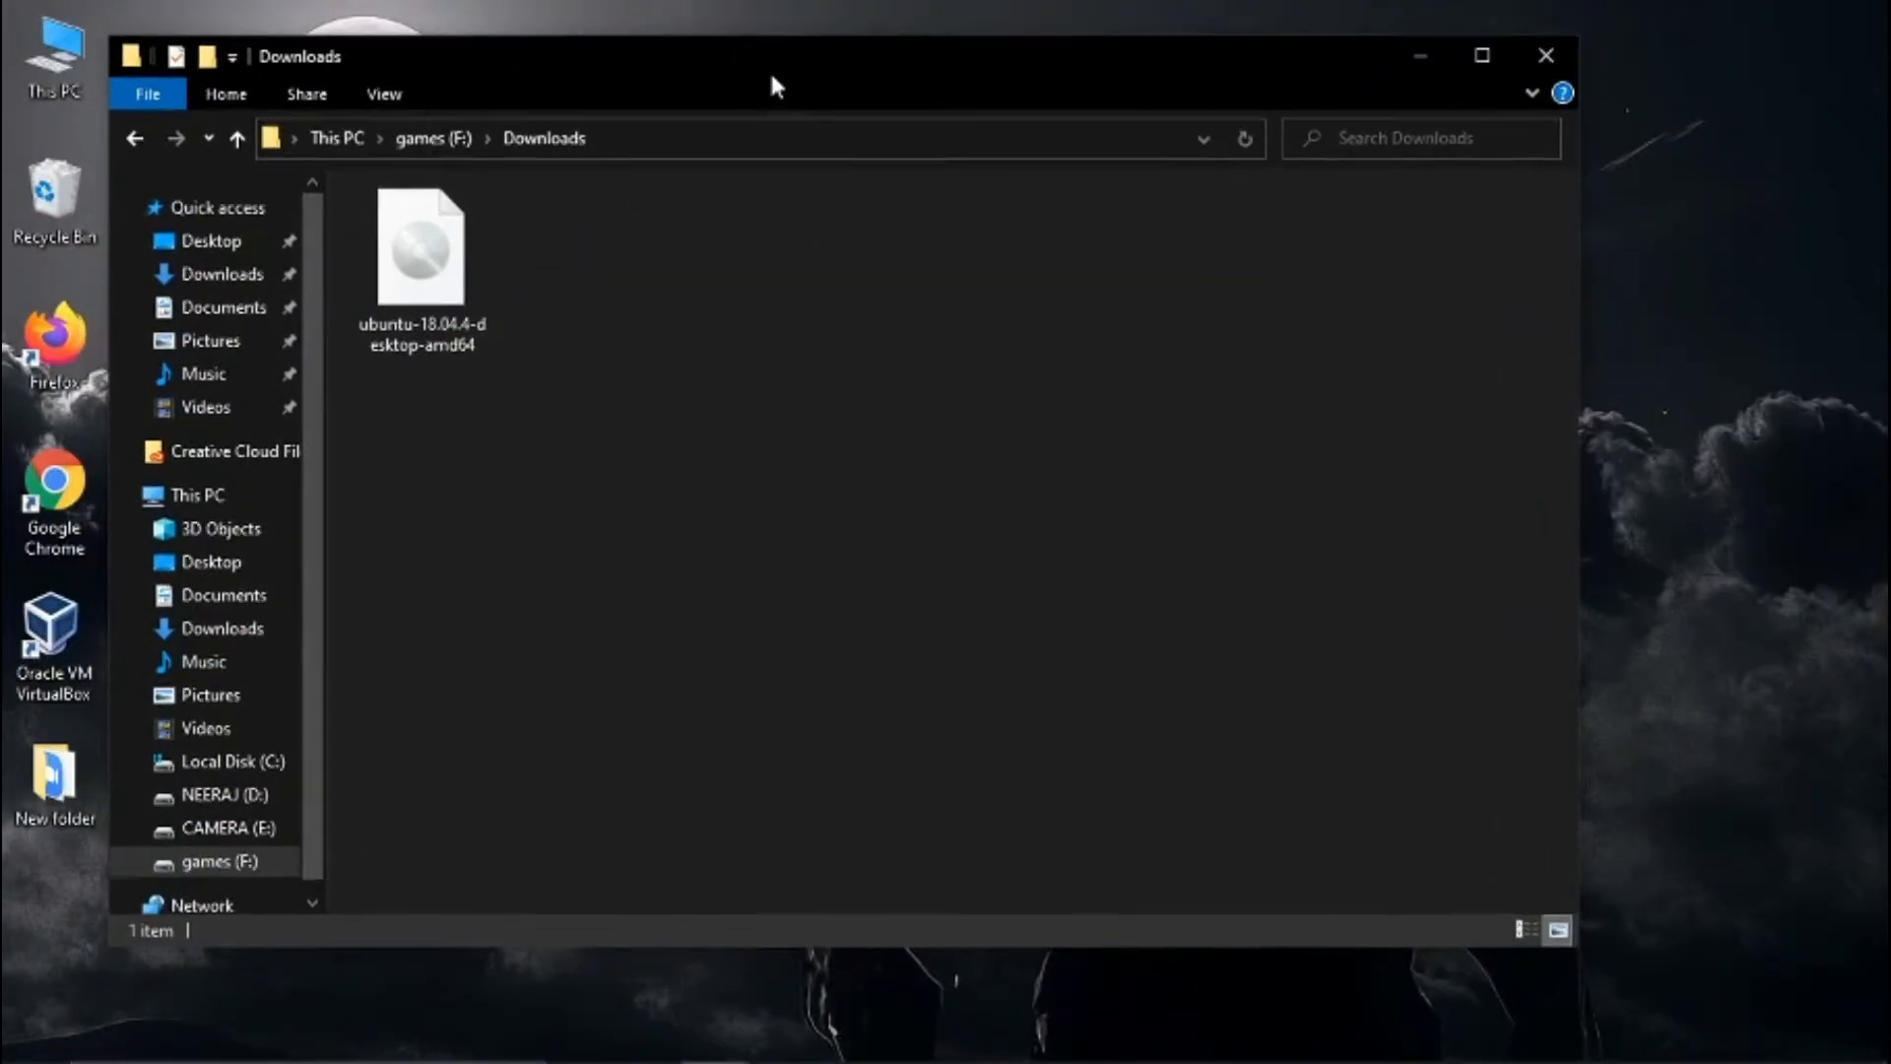
# - Switch to VirtualBox and attach the ubuntu-18.04.4-desktop-amd64 disk image from F:\Downloads to the Ubuntu machine's empty IDE optical drive
pyautogui.moveTo(1108, 1034)
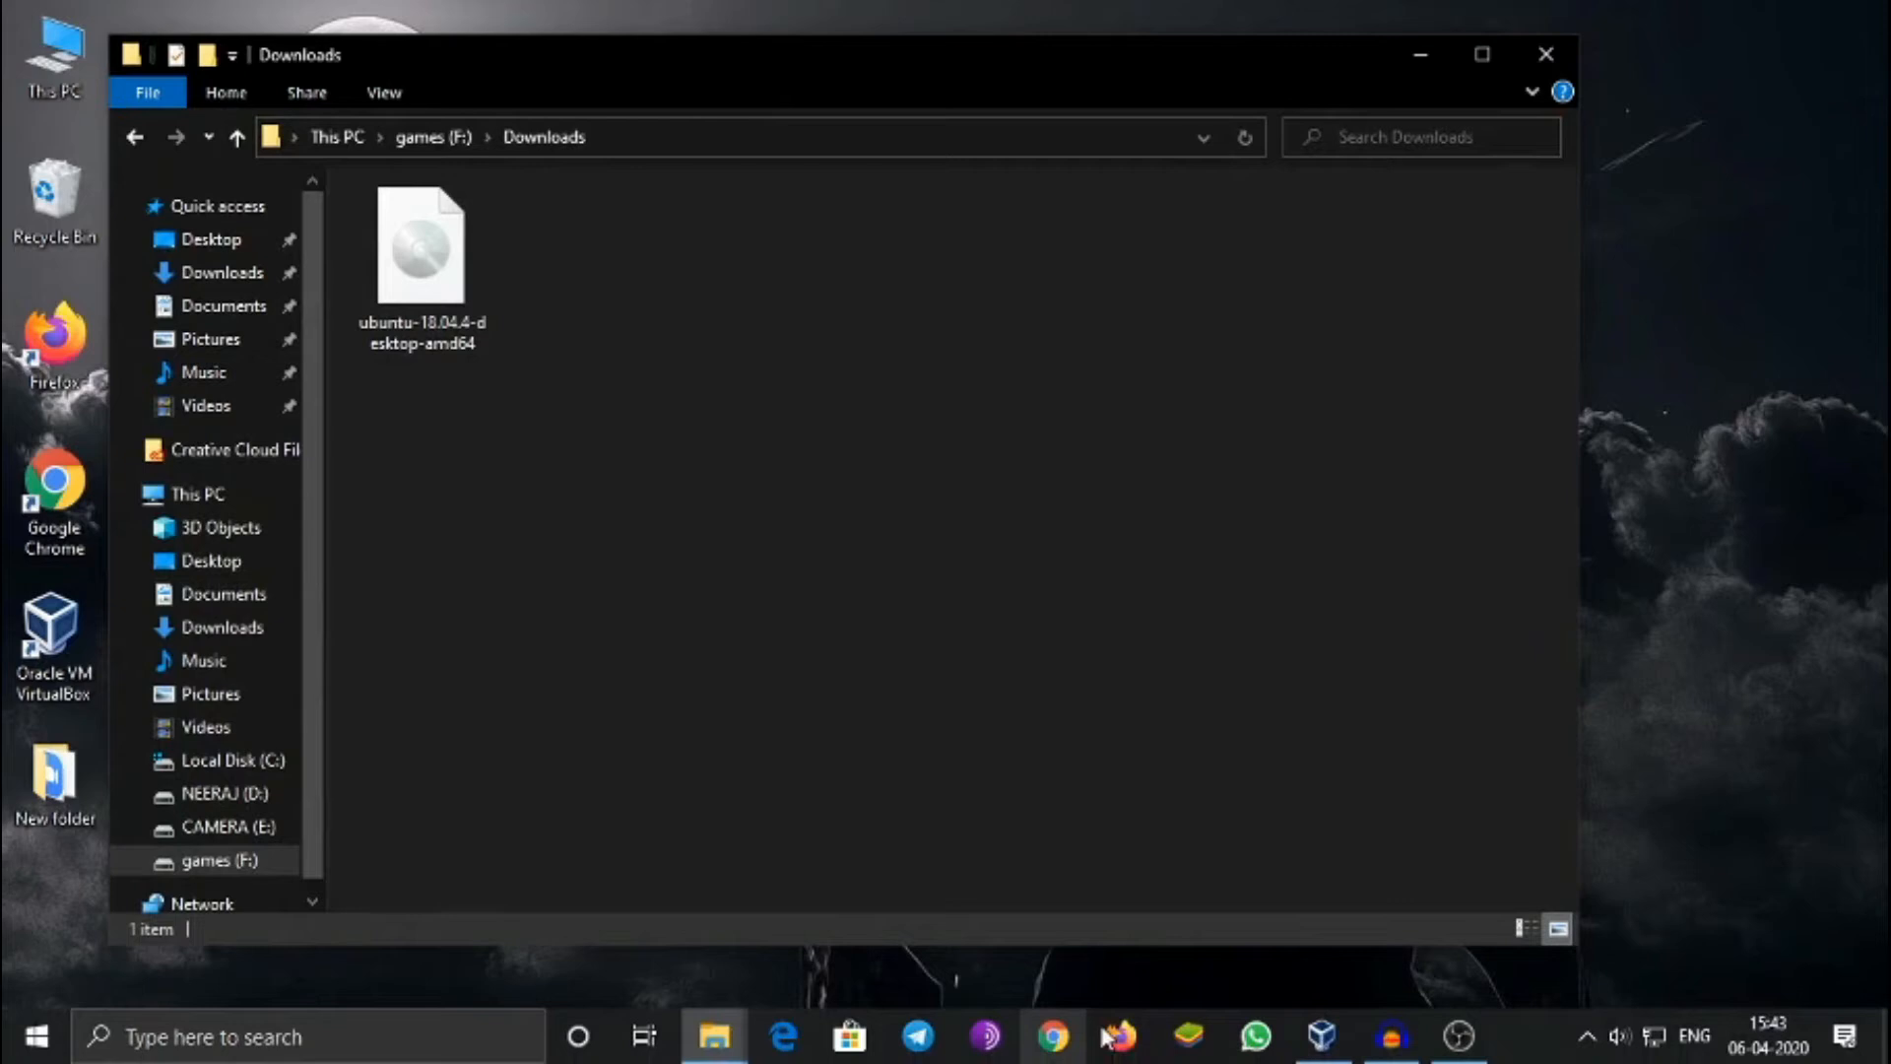
pyautogui.click(1322, 1034)
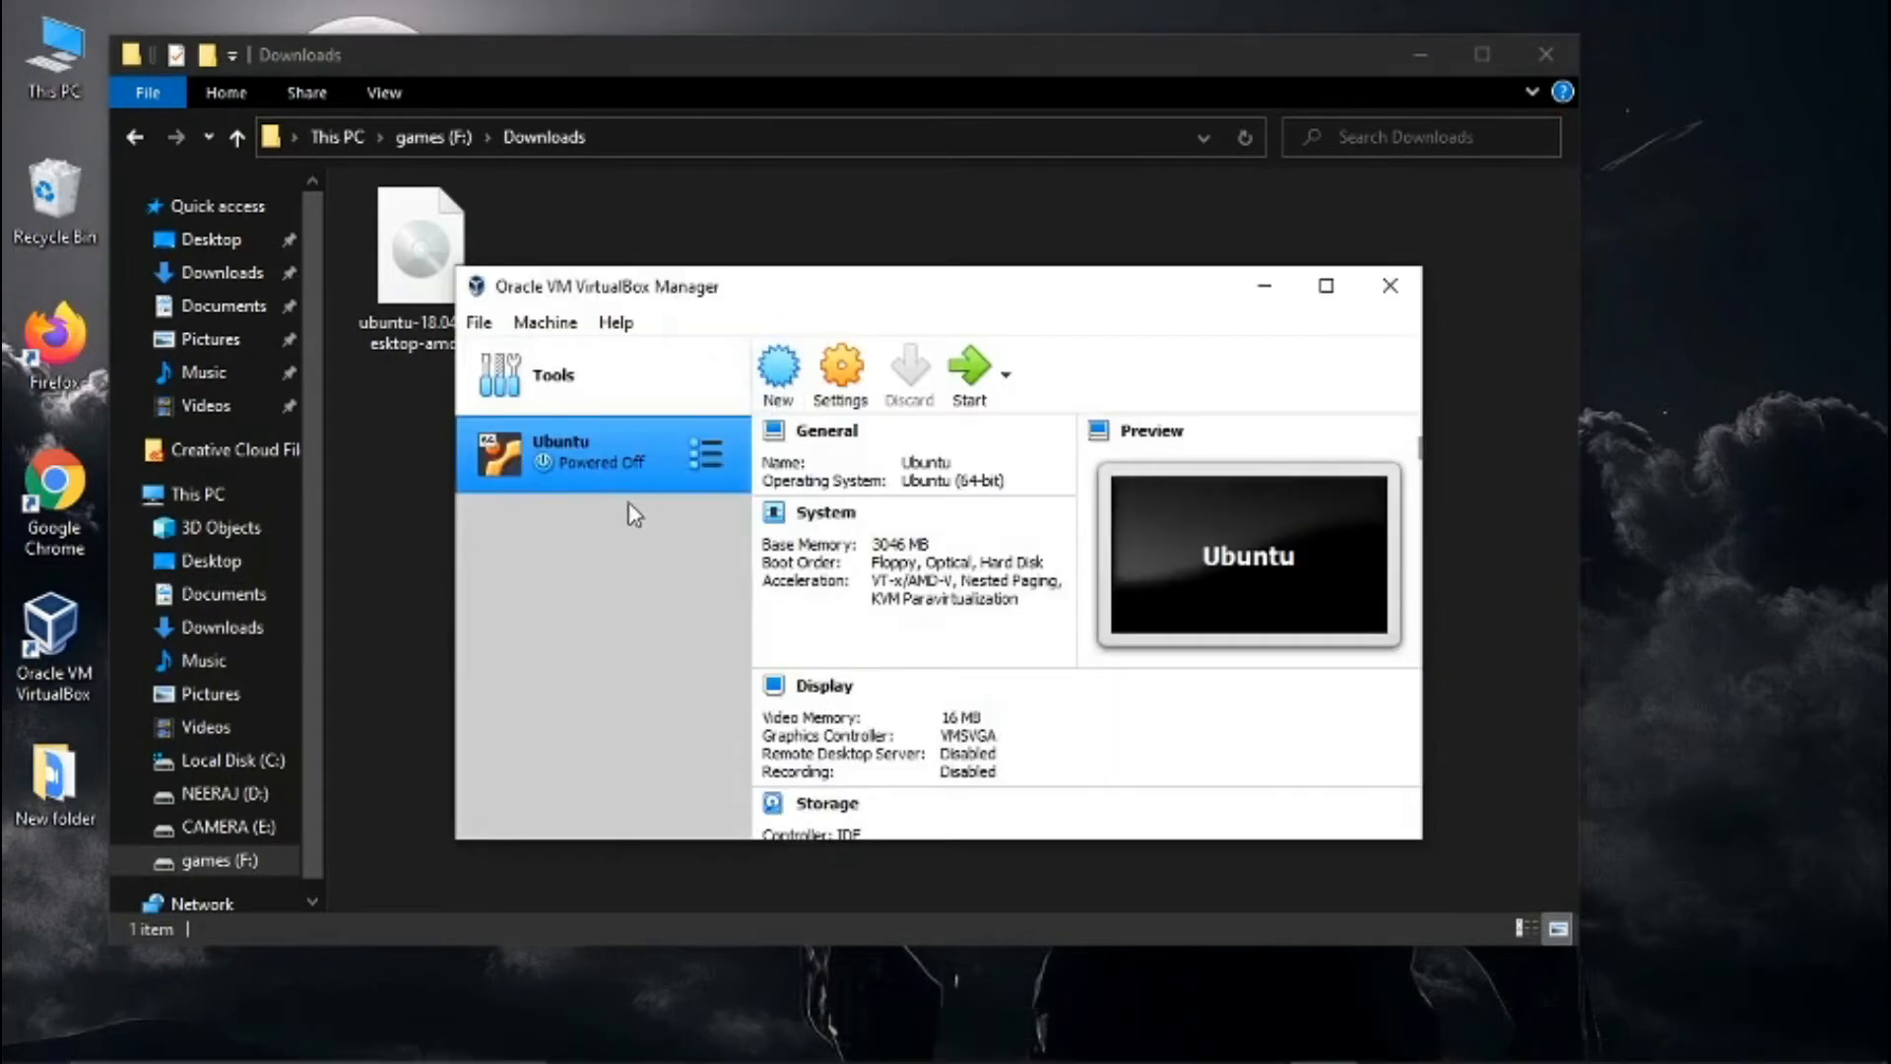
pyautogui.rightClick(626, 465)
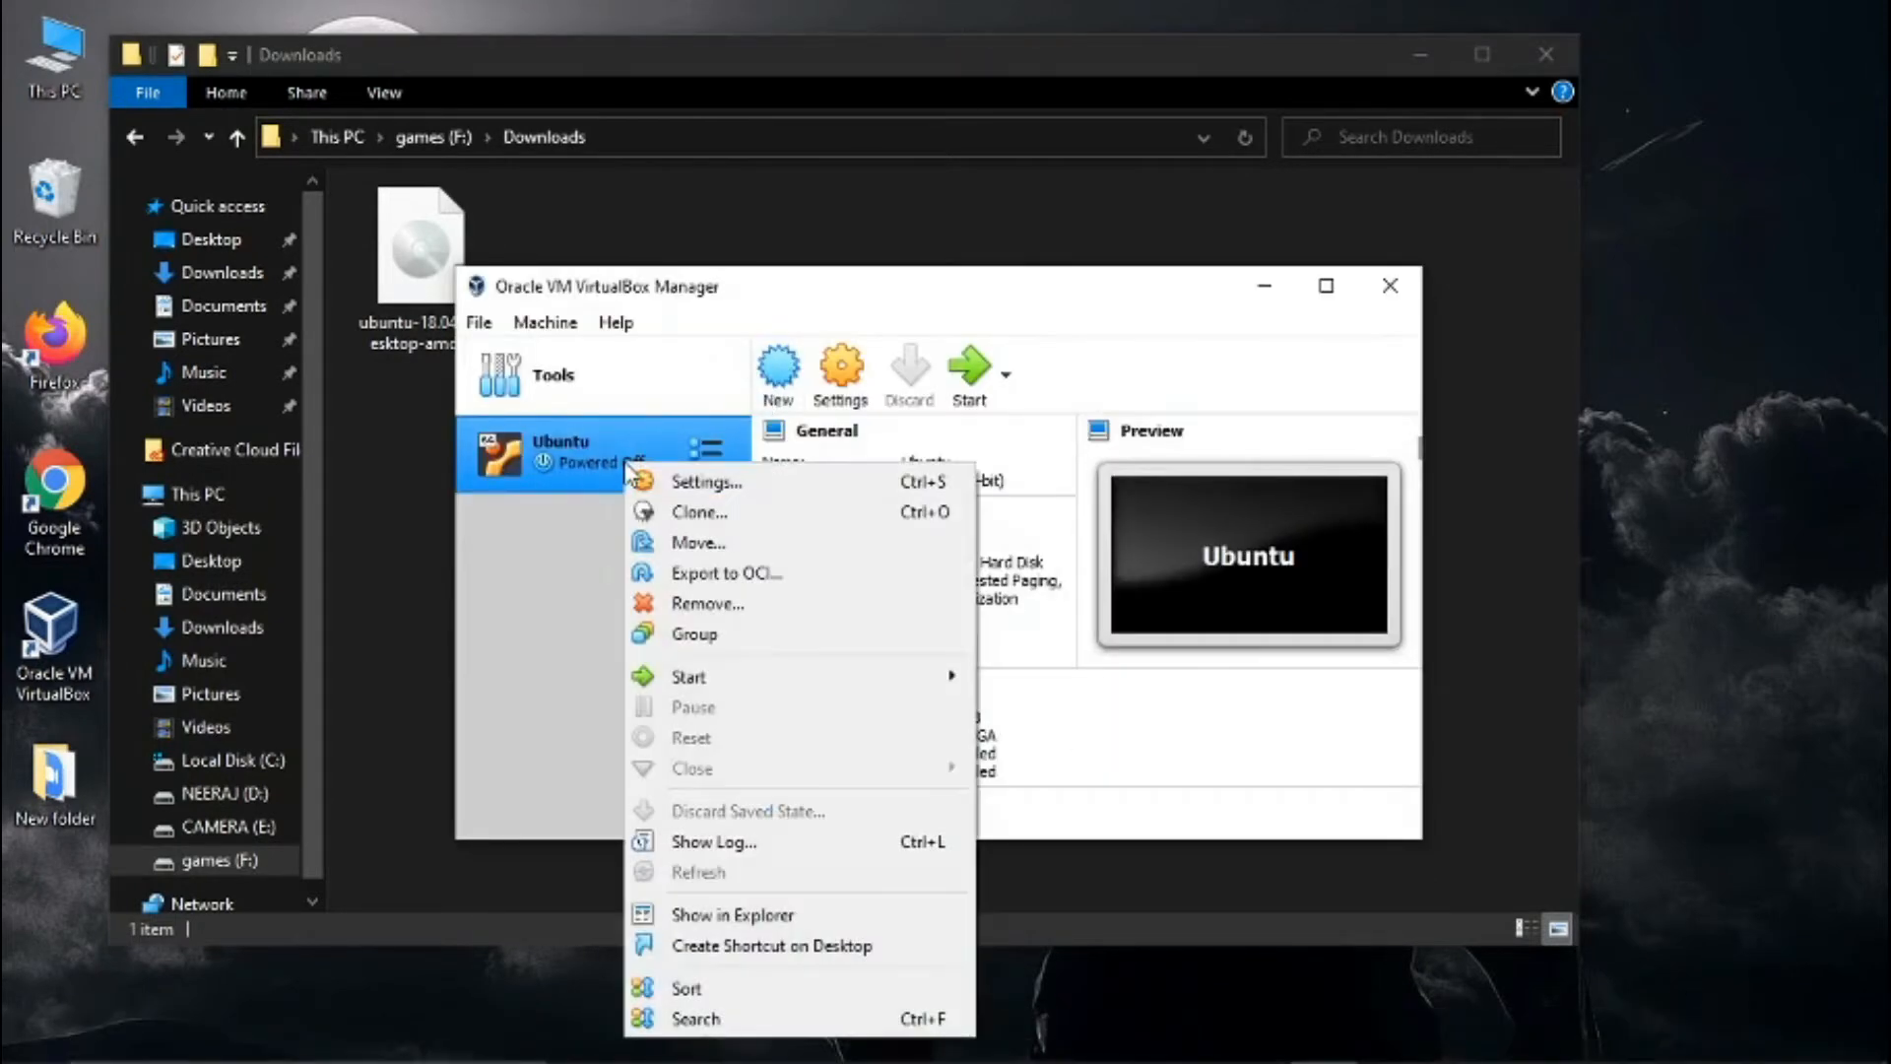
pyautogui.click(647, 482)
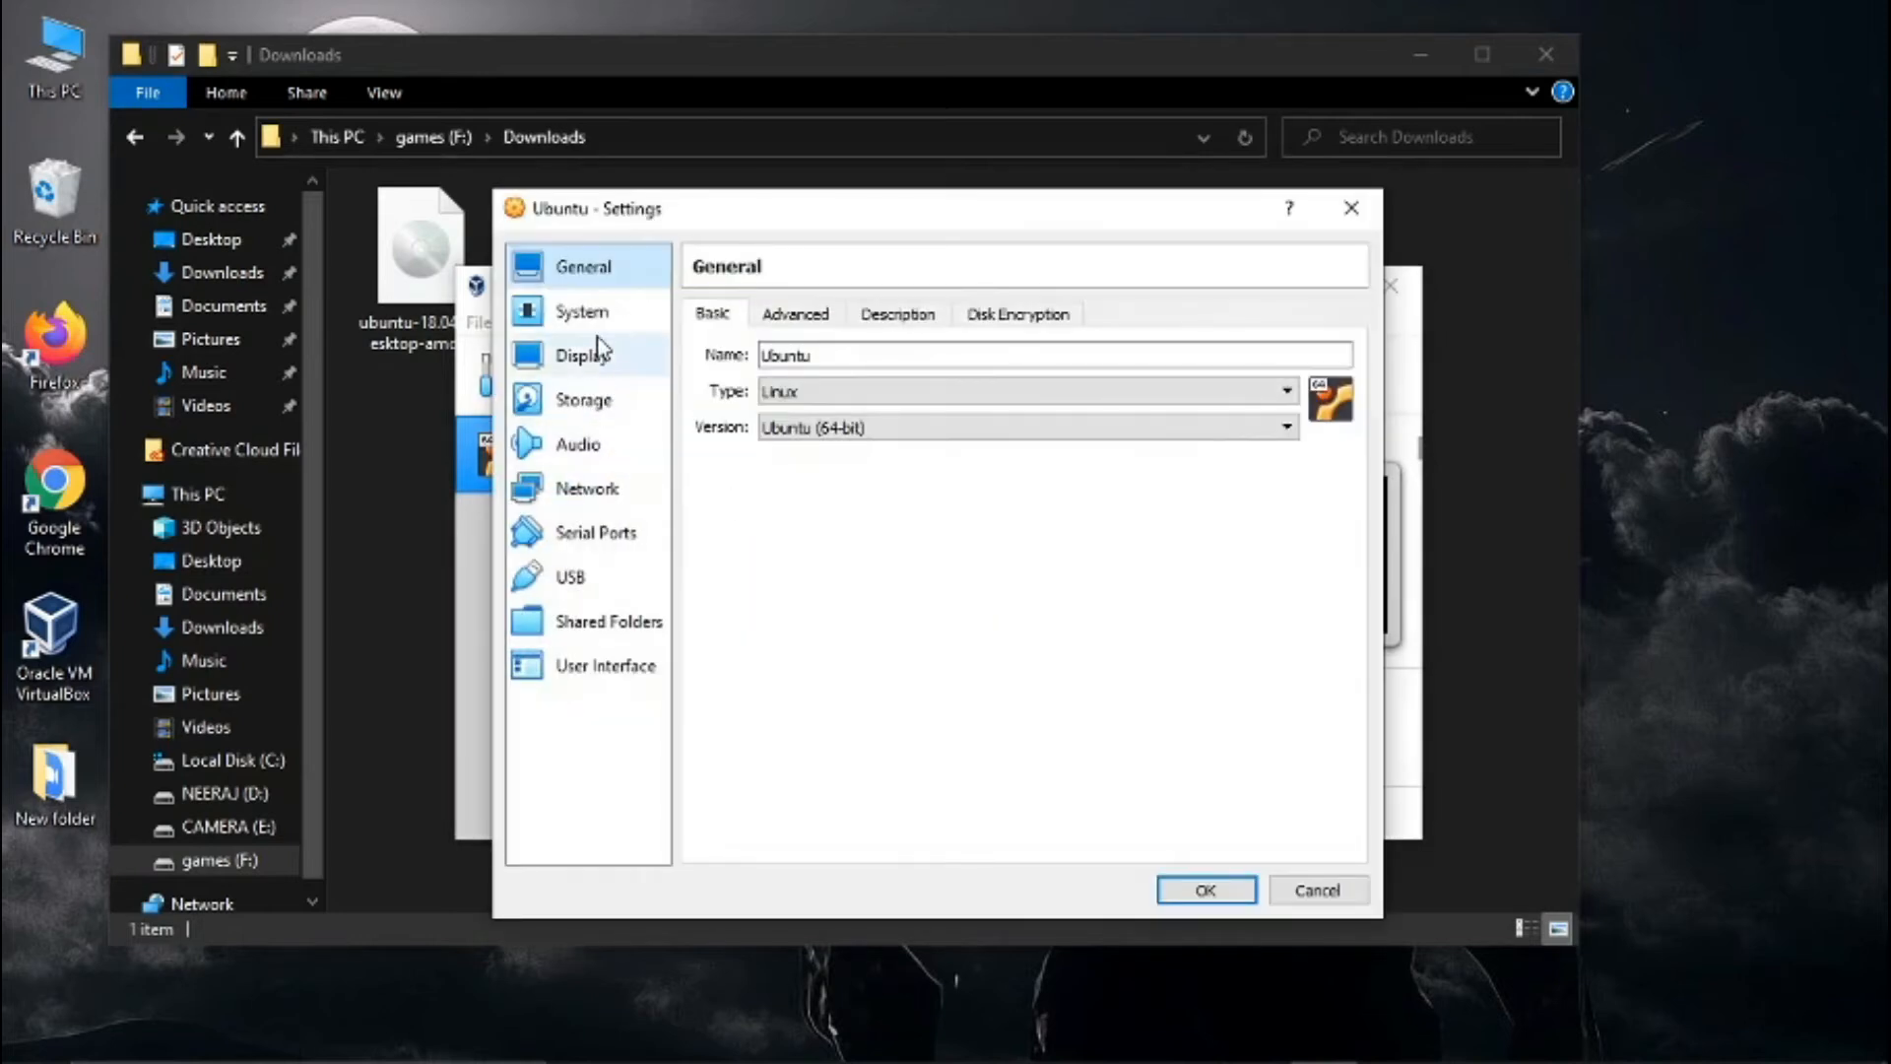
pyautogui.click(603, 404)
pyautogui.click(739, 380)
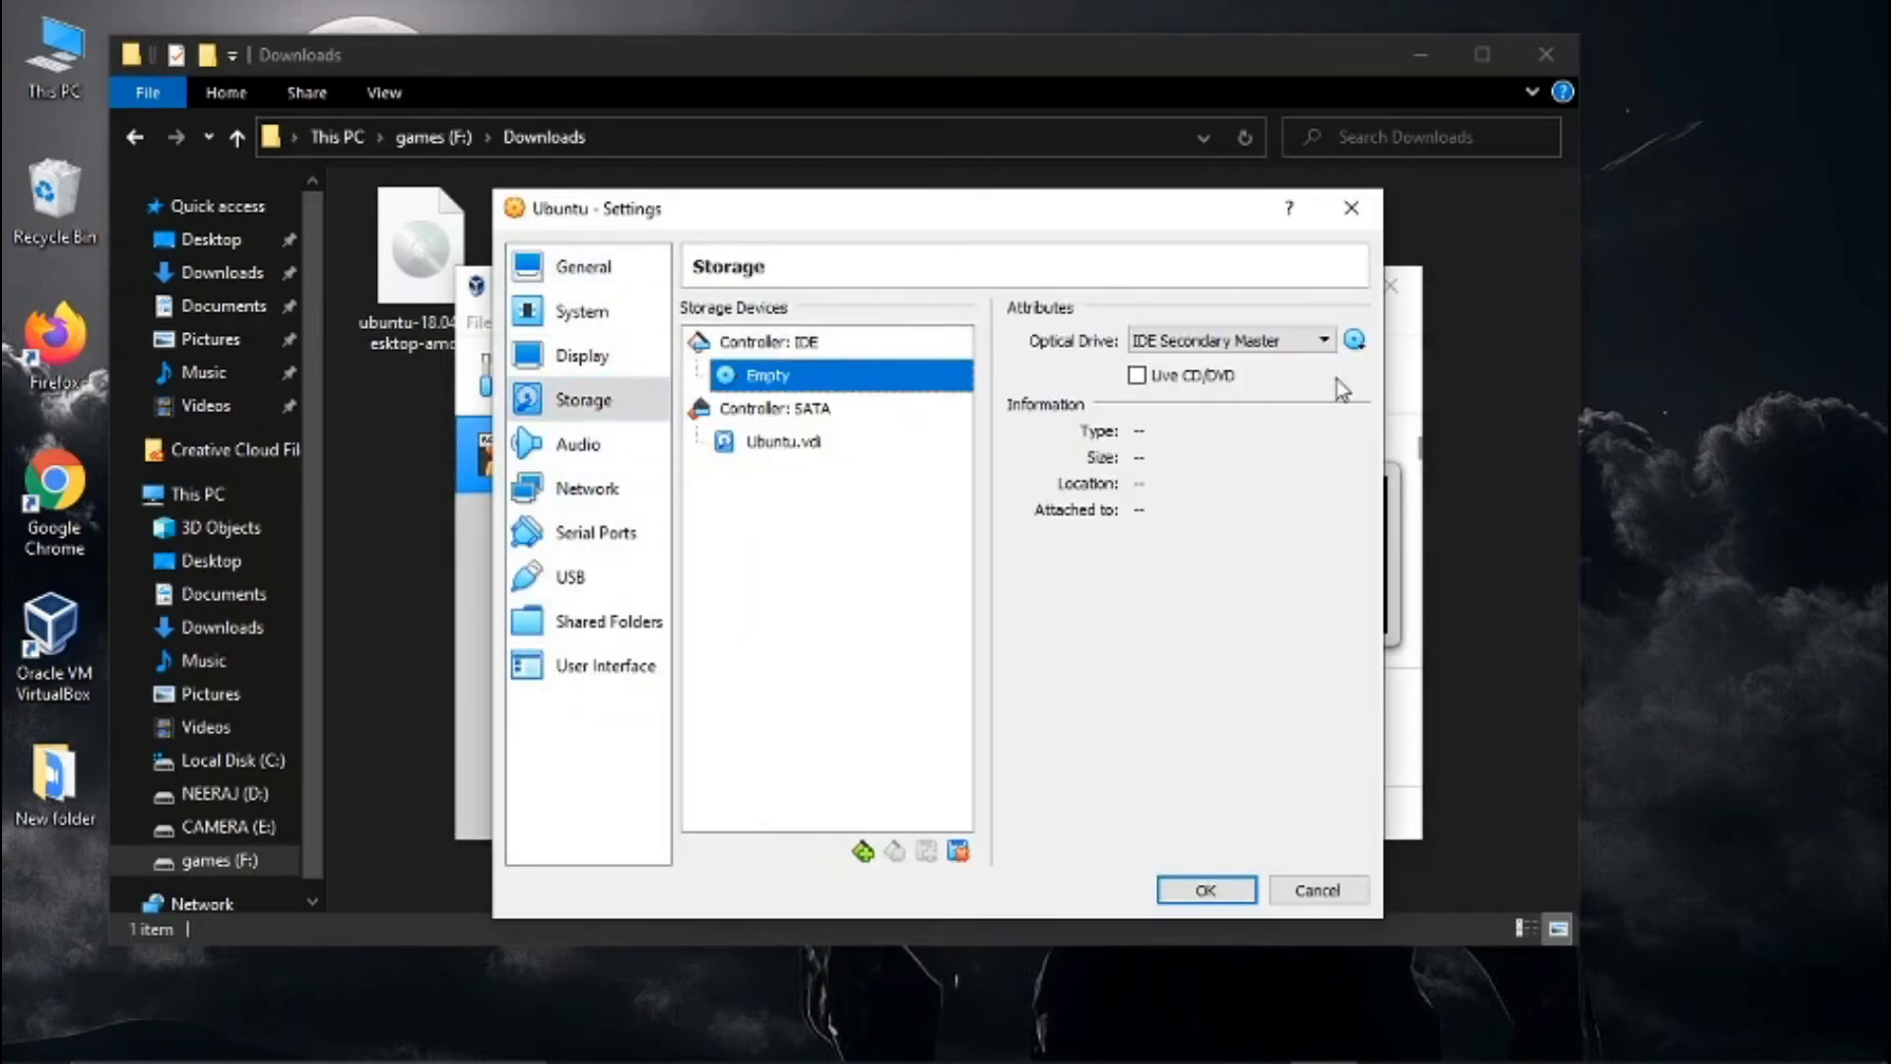
pyautogui.click(1358, 344)
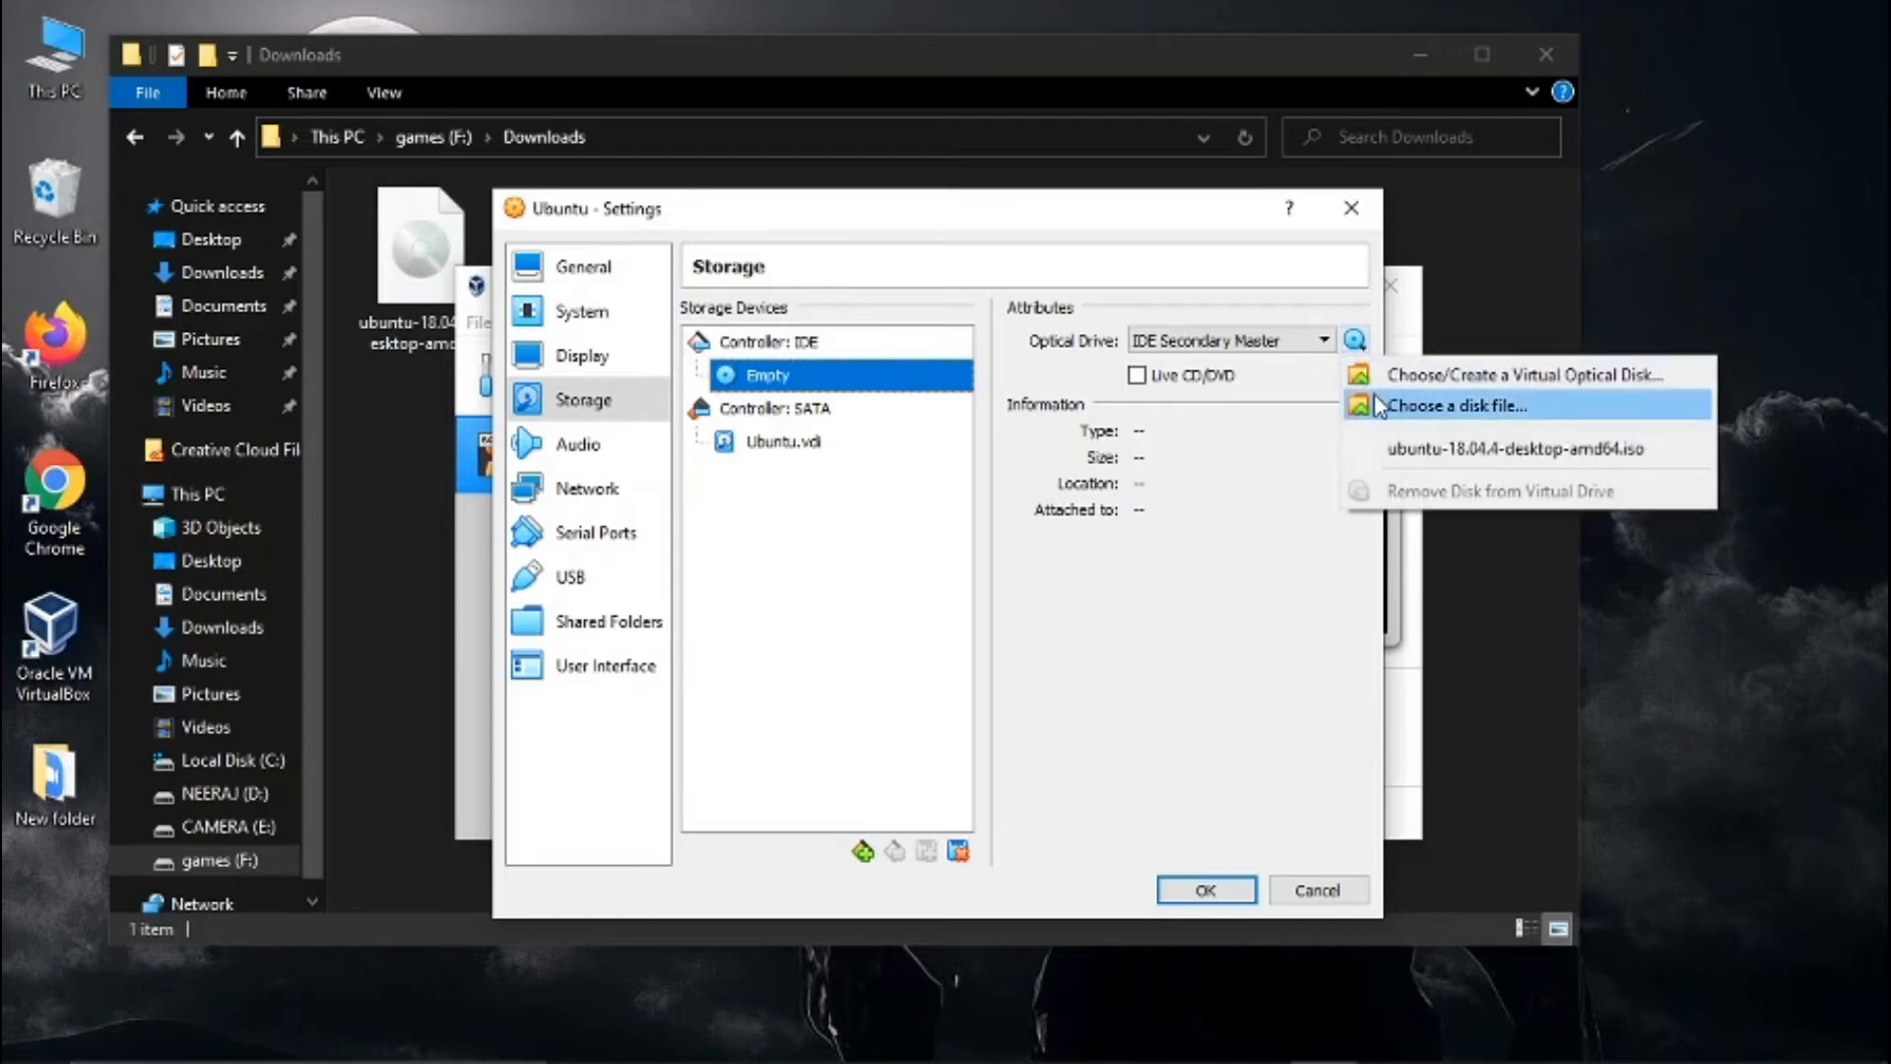
pyautogui.click(1379, 406)
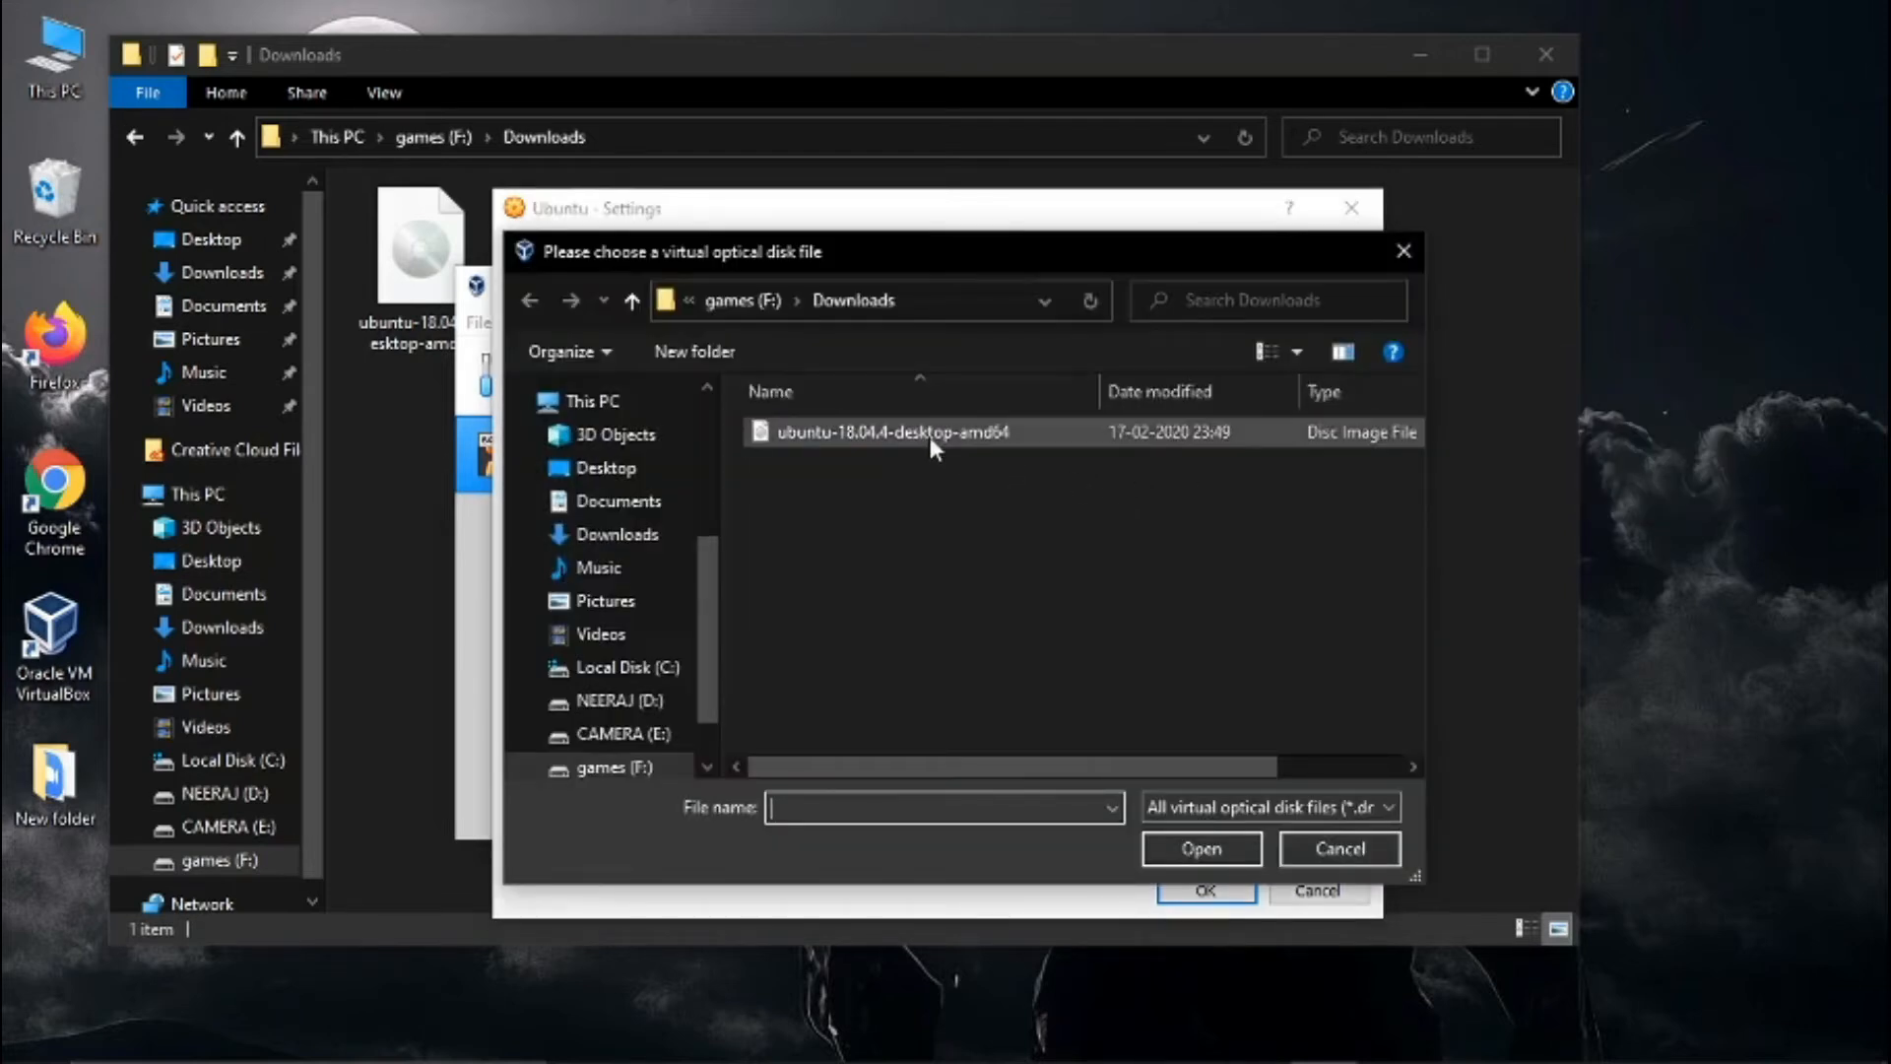
pyautogui.doubleClick(920, 433)
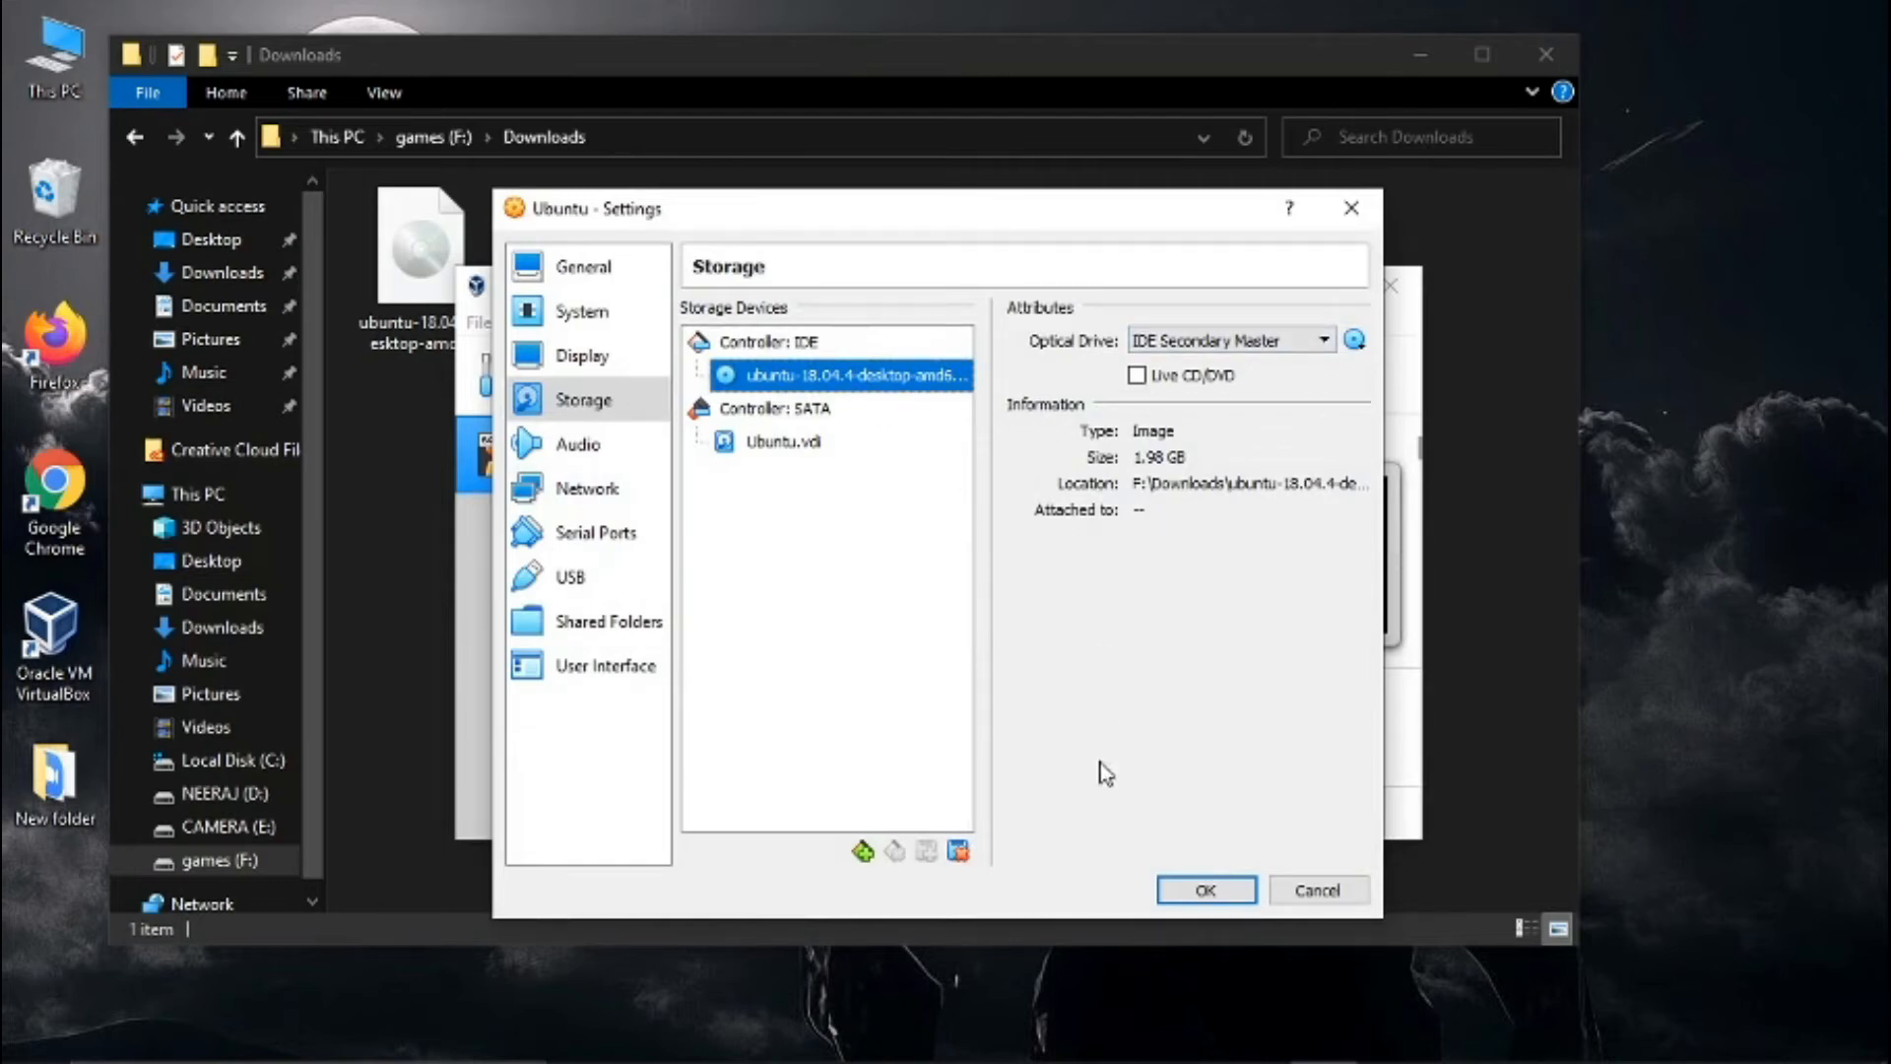
pyautogui.click(1202, 889)
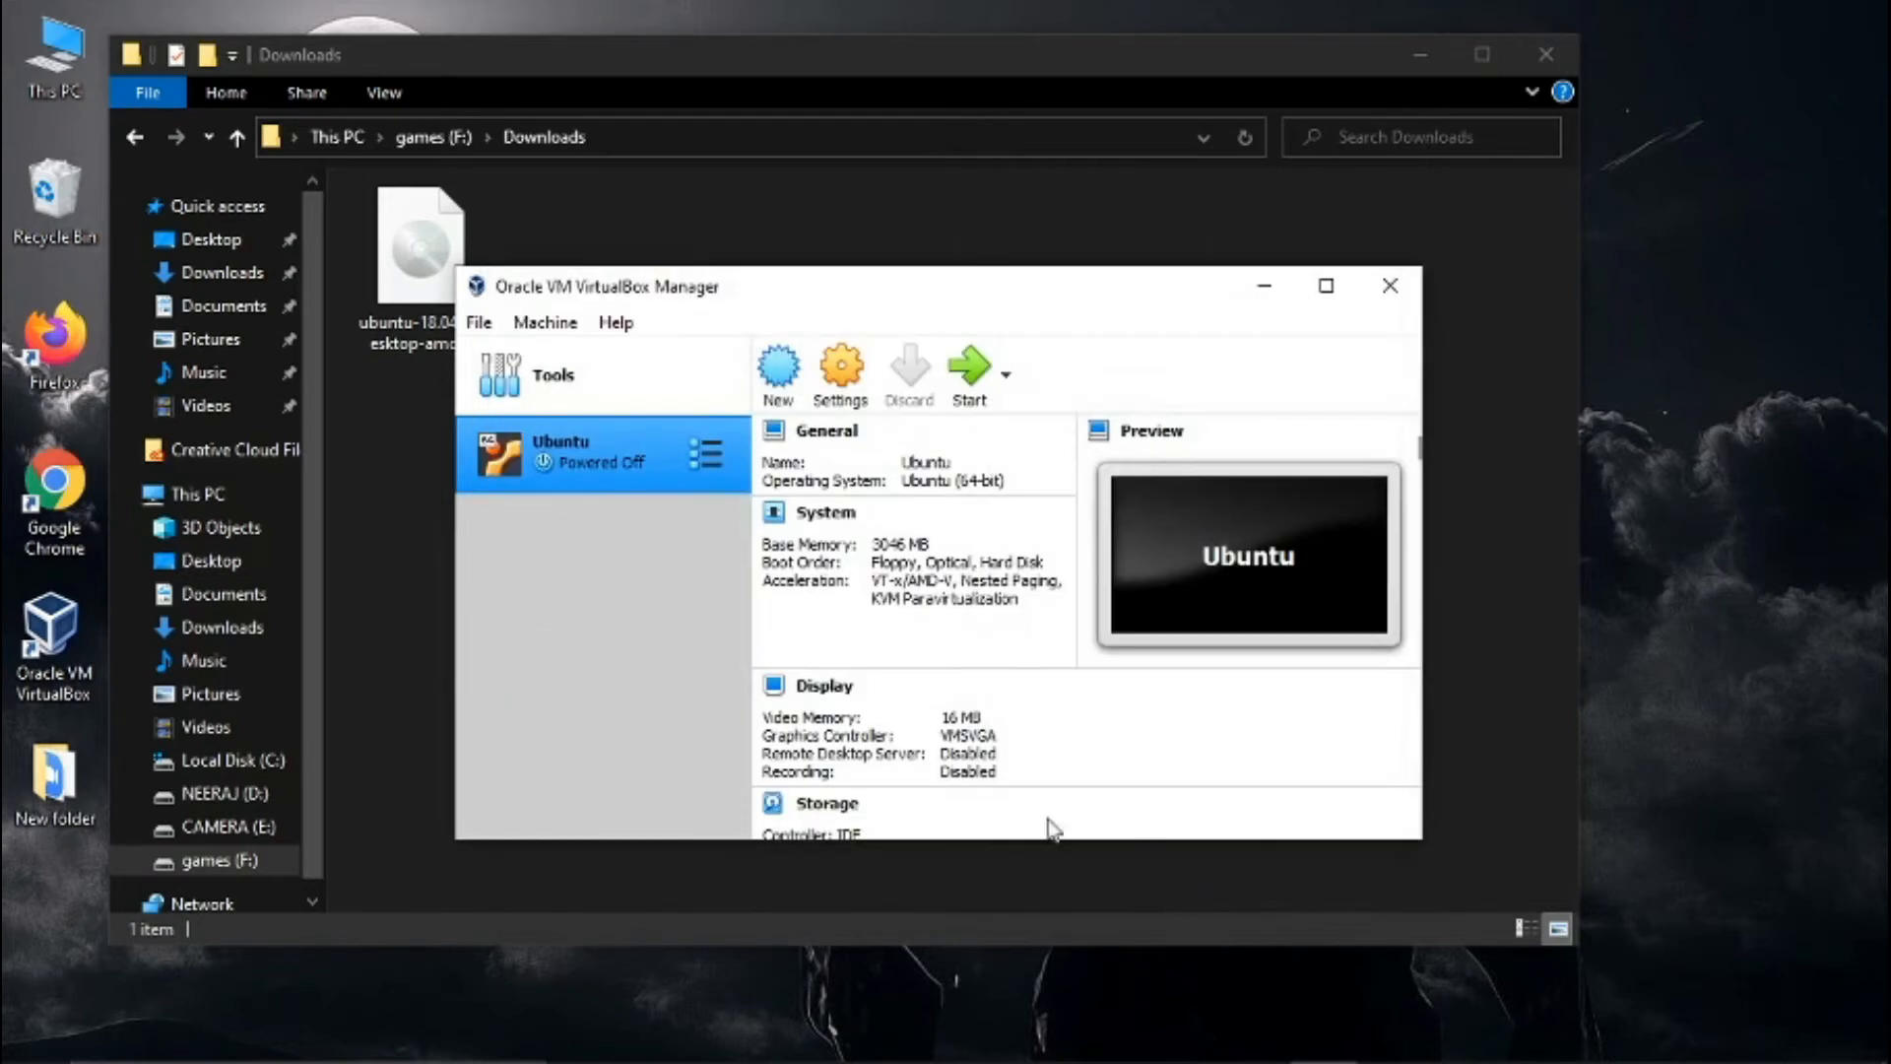
# - Start the Ubuntu machine with ubuntu-18.04.4-desktop-amd64.iso as start-up disk, minimizing File Explorer while it launches
pyautogui.click(962, 384)
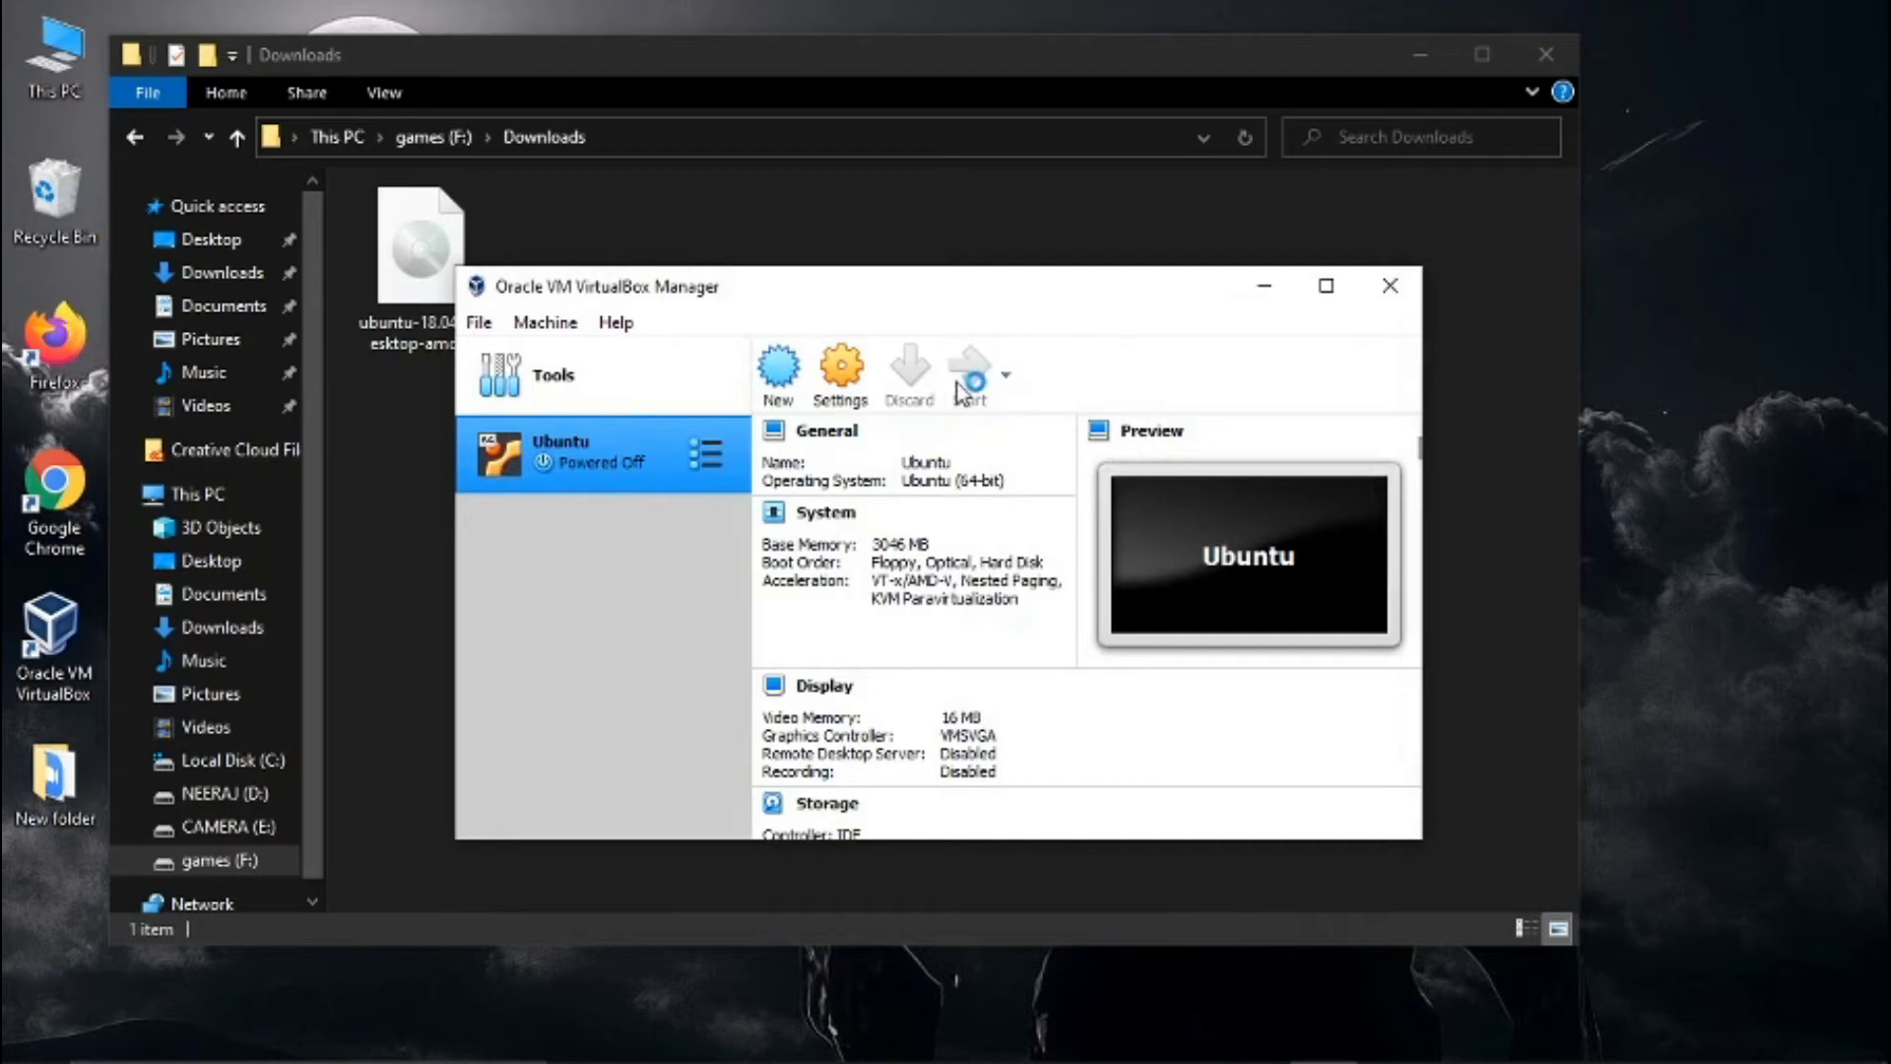
pyautogui.click(1424, 52)
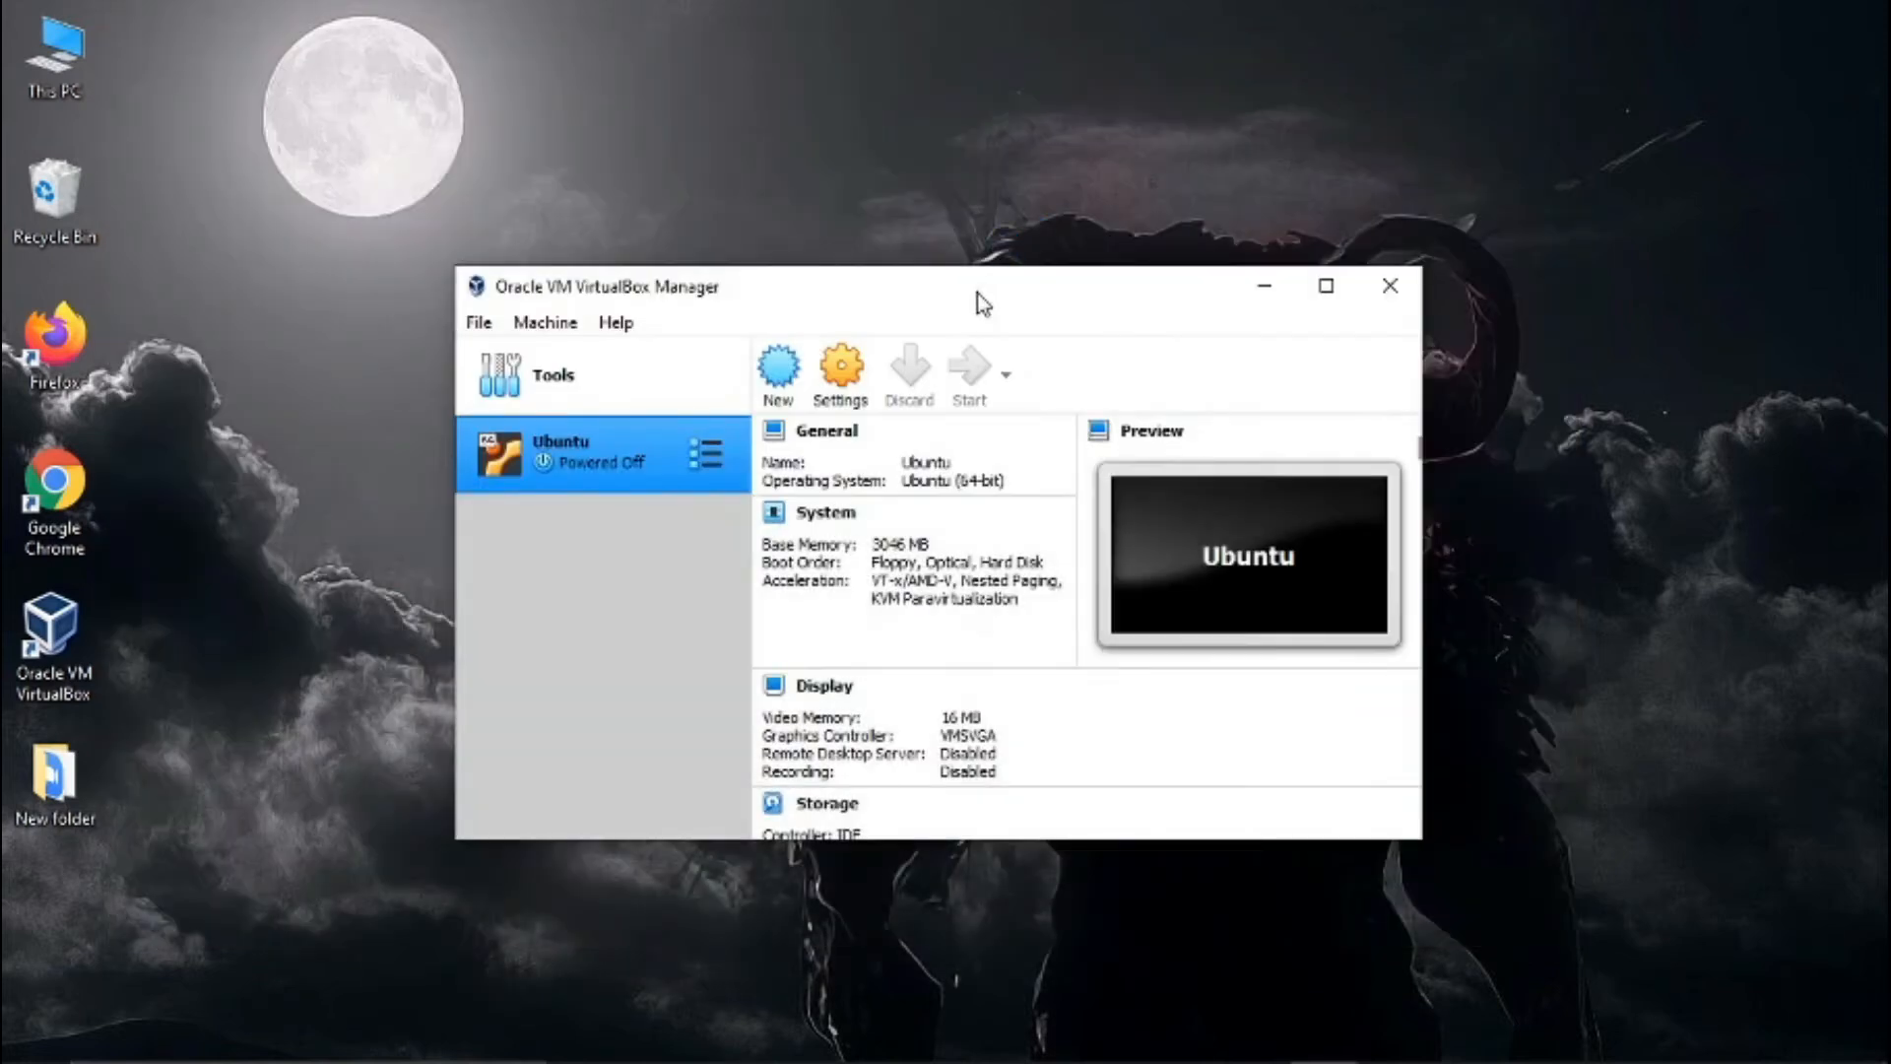
pyautogui.moveTo(982, 303); pyautogui.dragTo(921, 211)
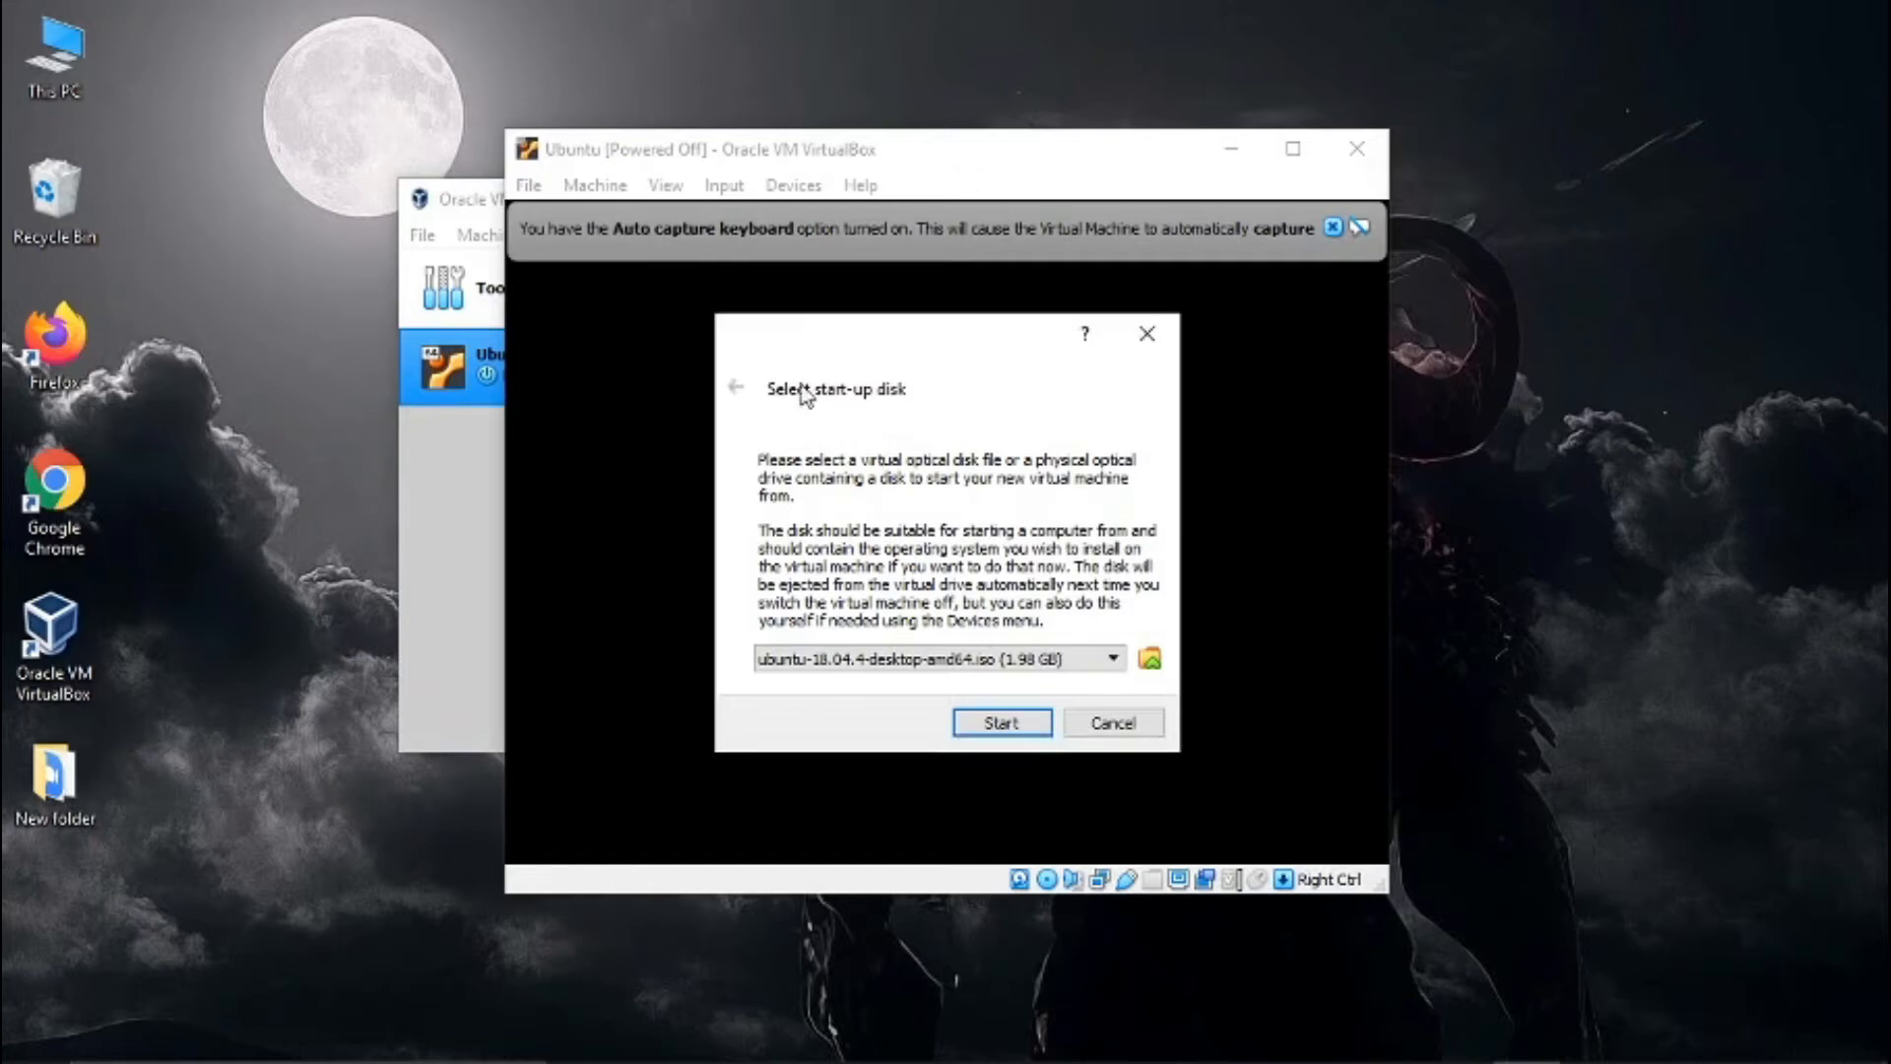
pyautogui.click(1019, 666)
pyautogui.click(1020, 667)
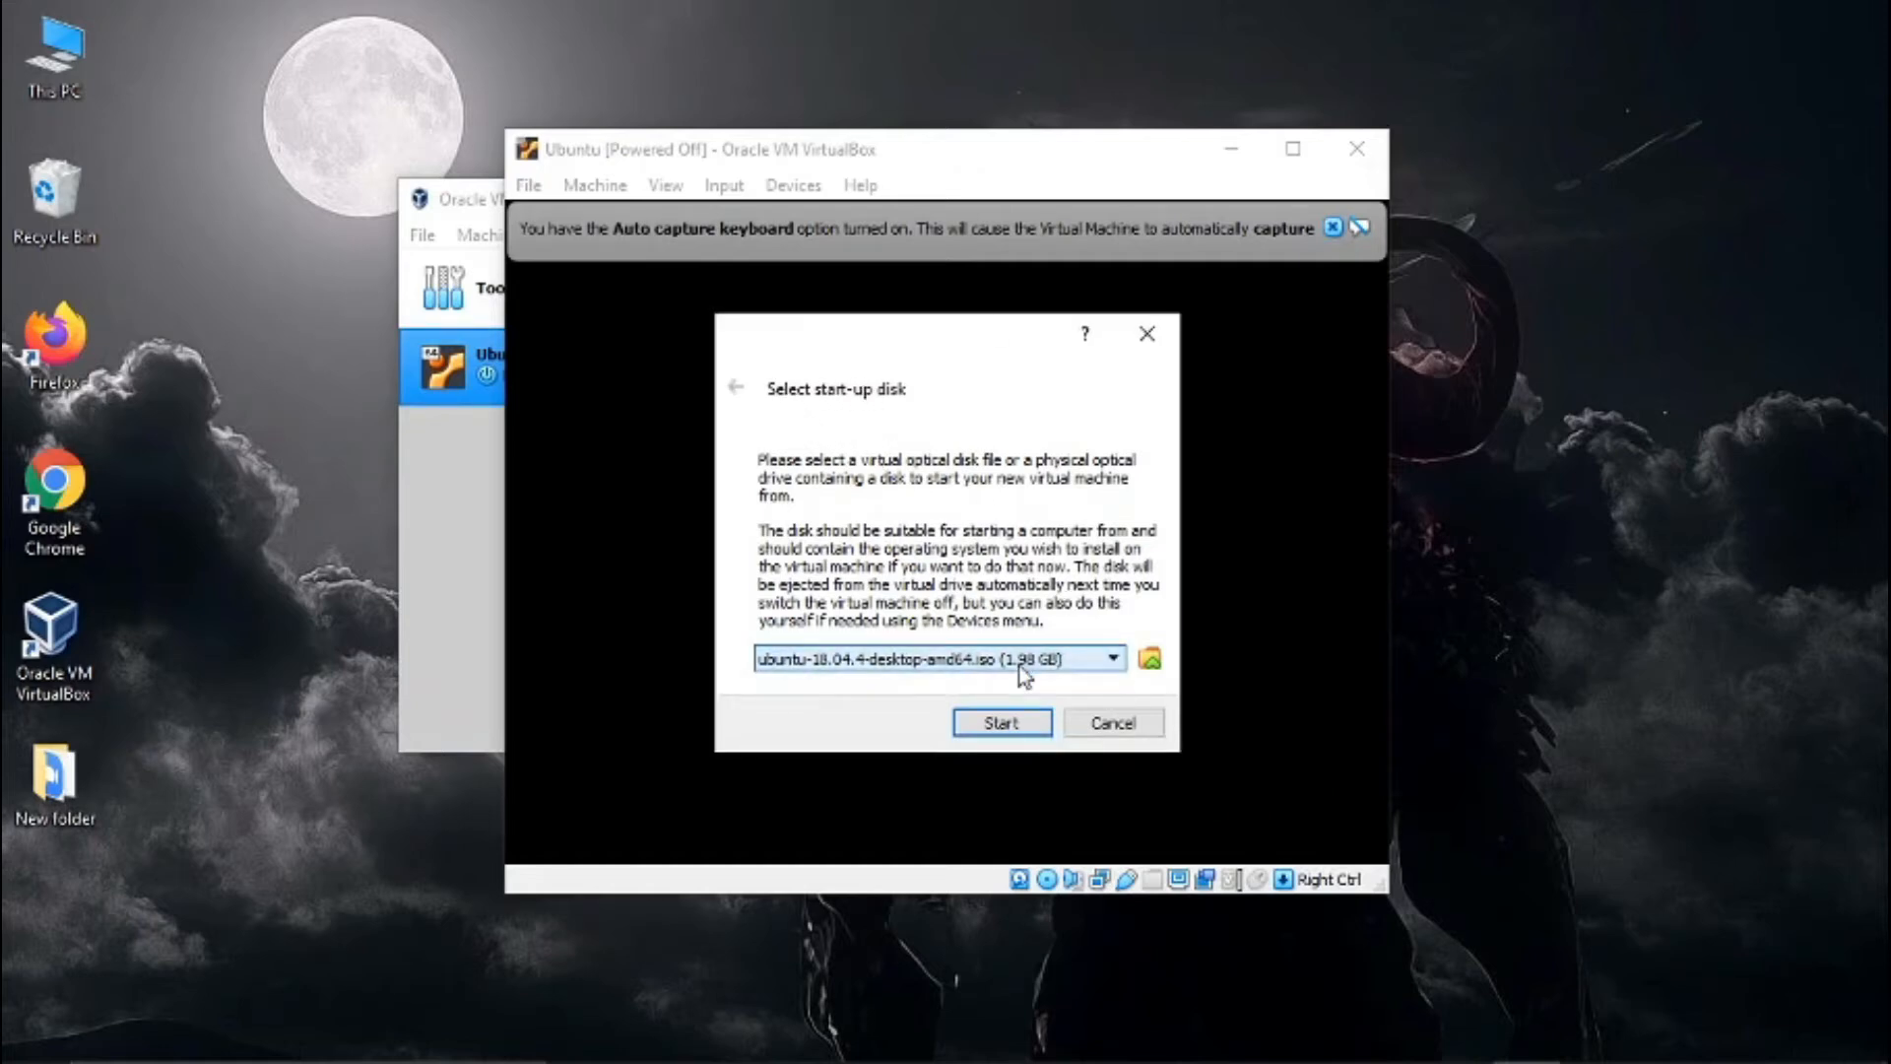
pyautogui.click(1017, 729)
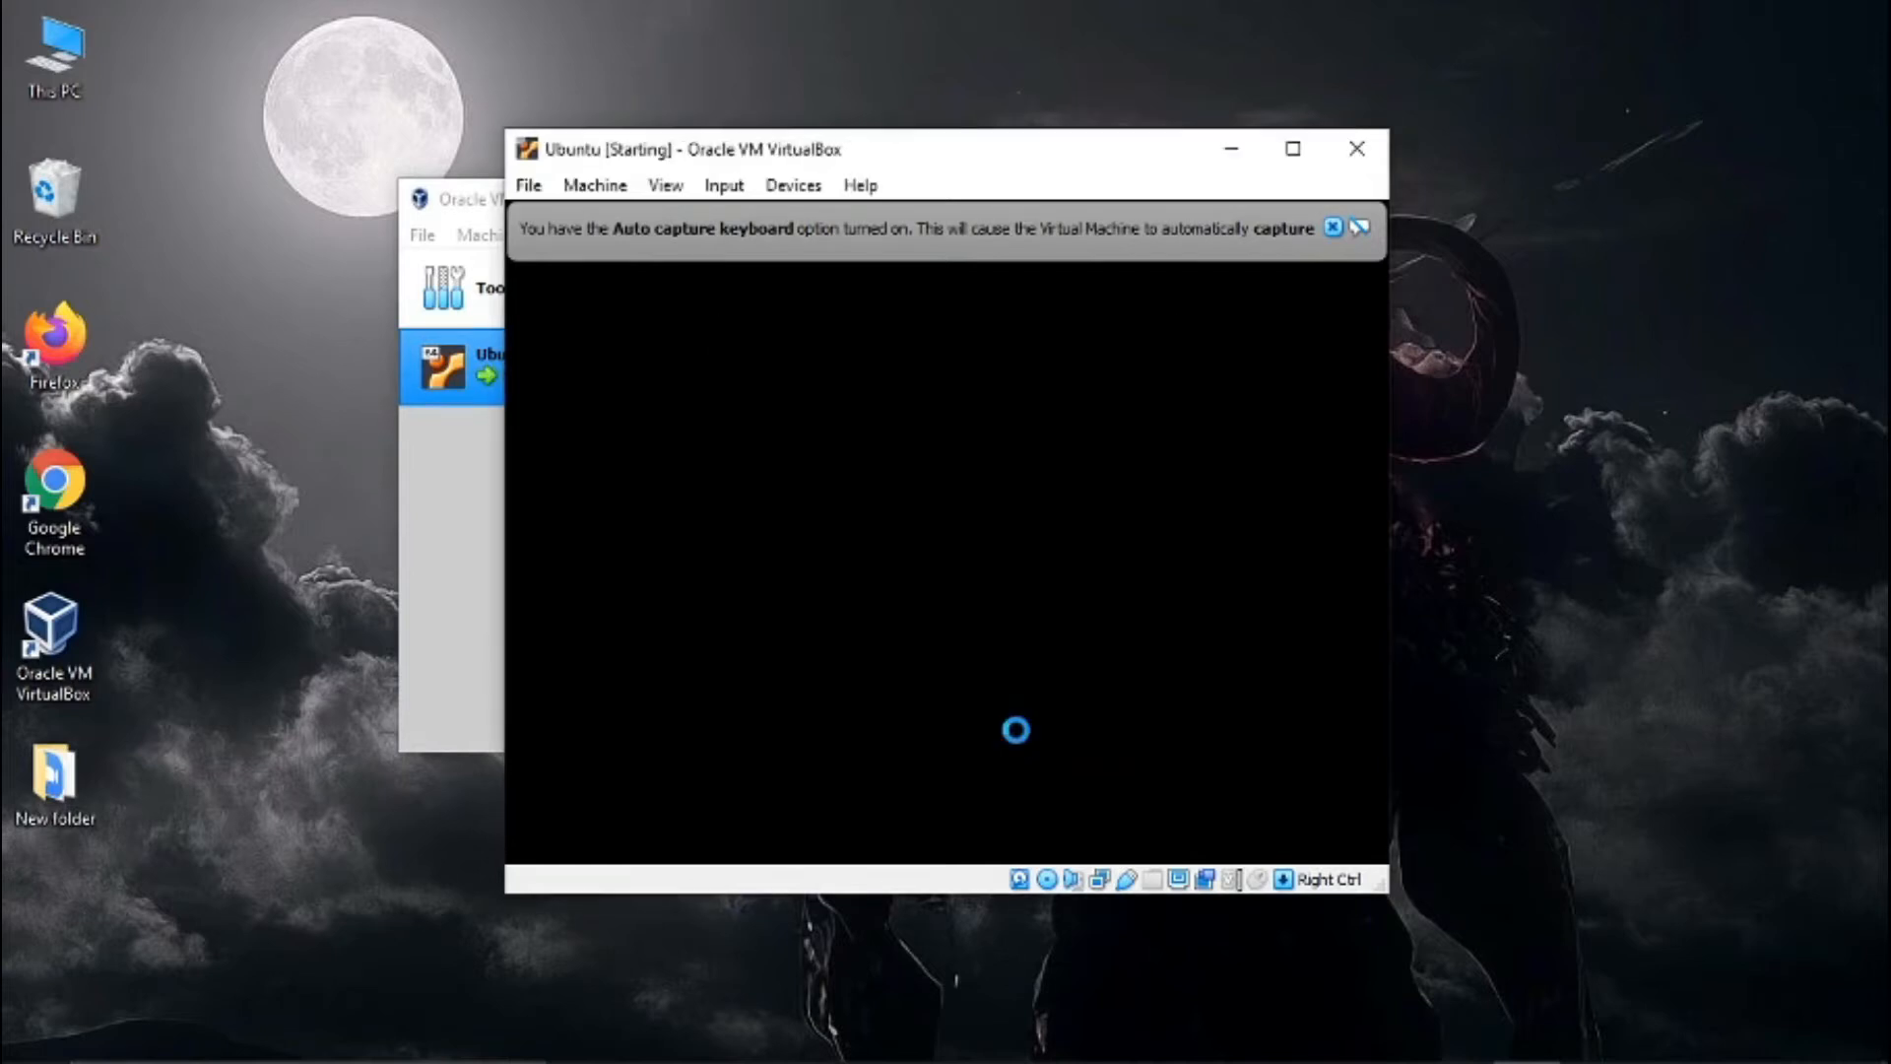
# - Maximize the running Ubuntu machine's window and dismiss the keyboard capture and mouse pointer integration notices
pyautogui.click(1332, 229)
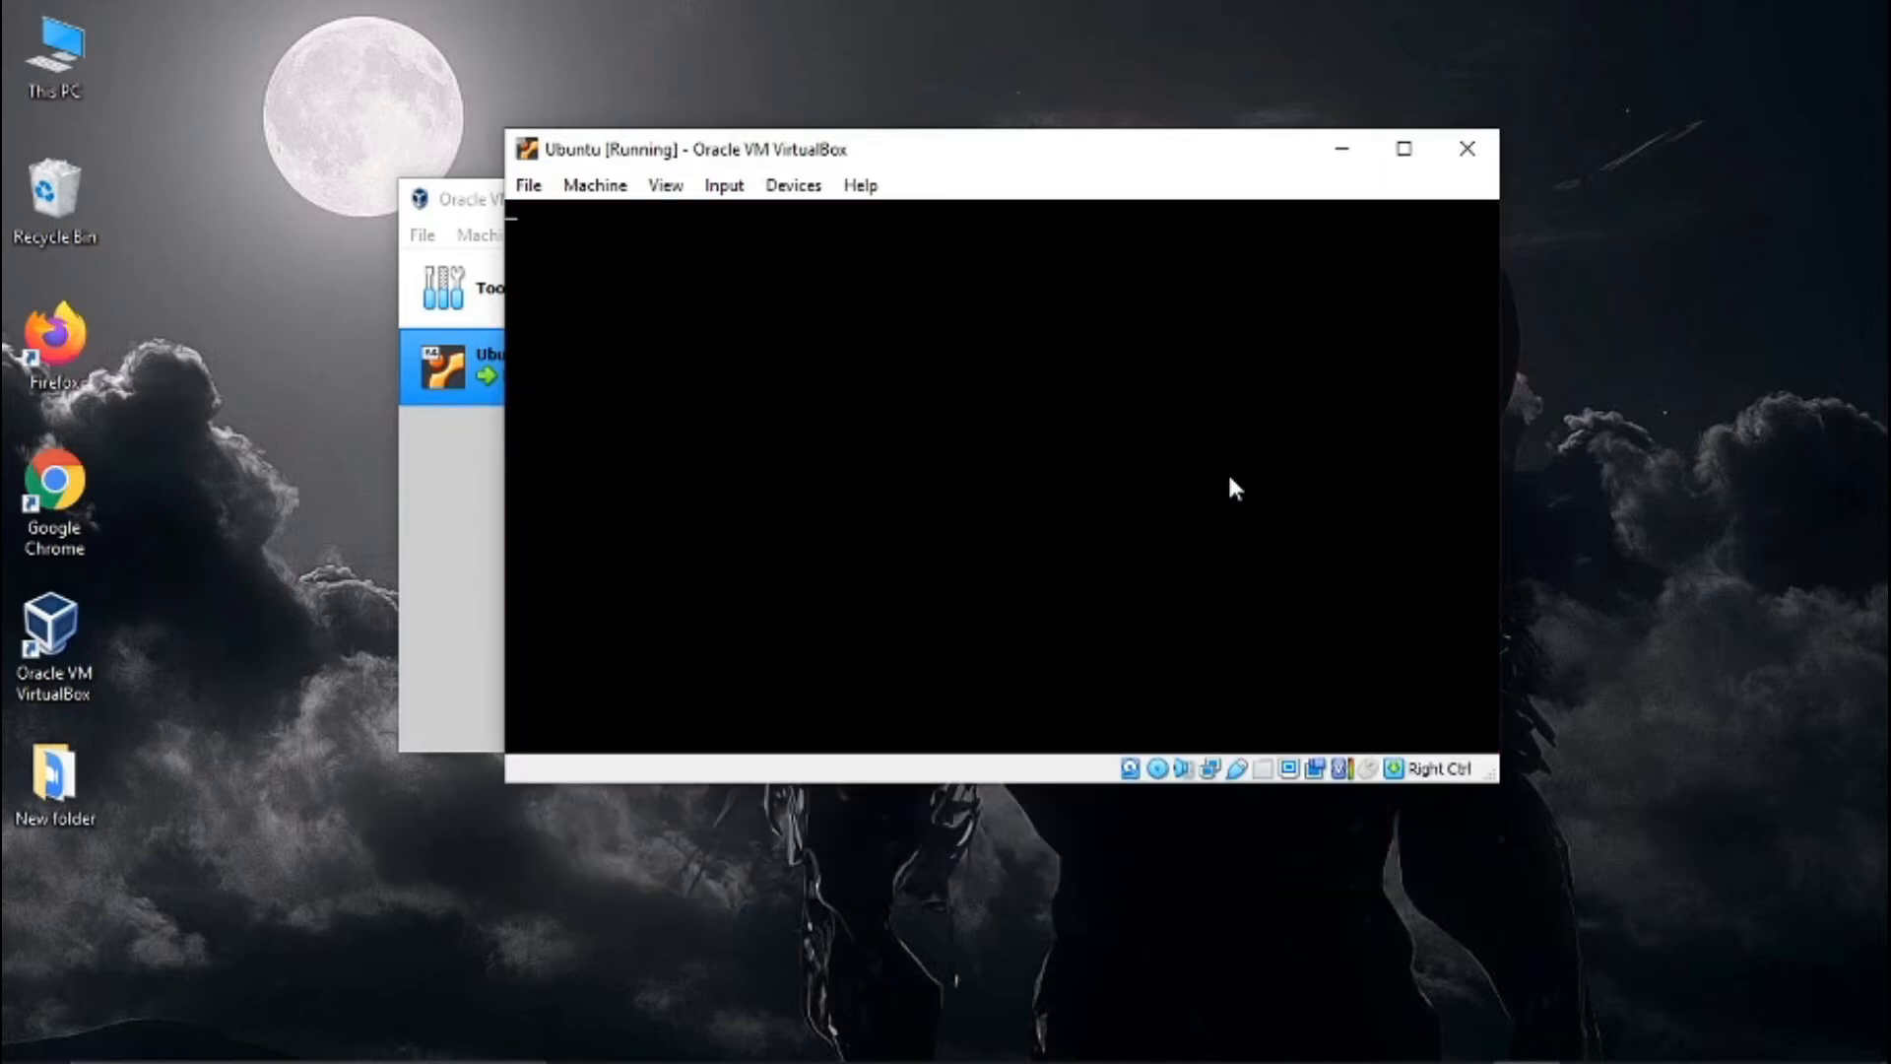
pyautogui.moveTo(989, 160); pyautogui.dragTo(829, 204)
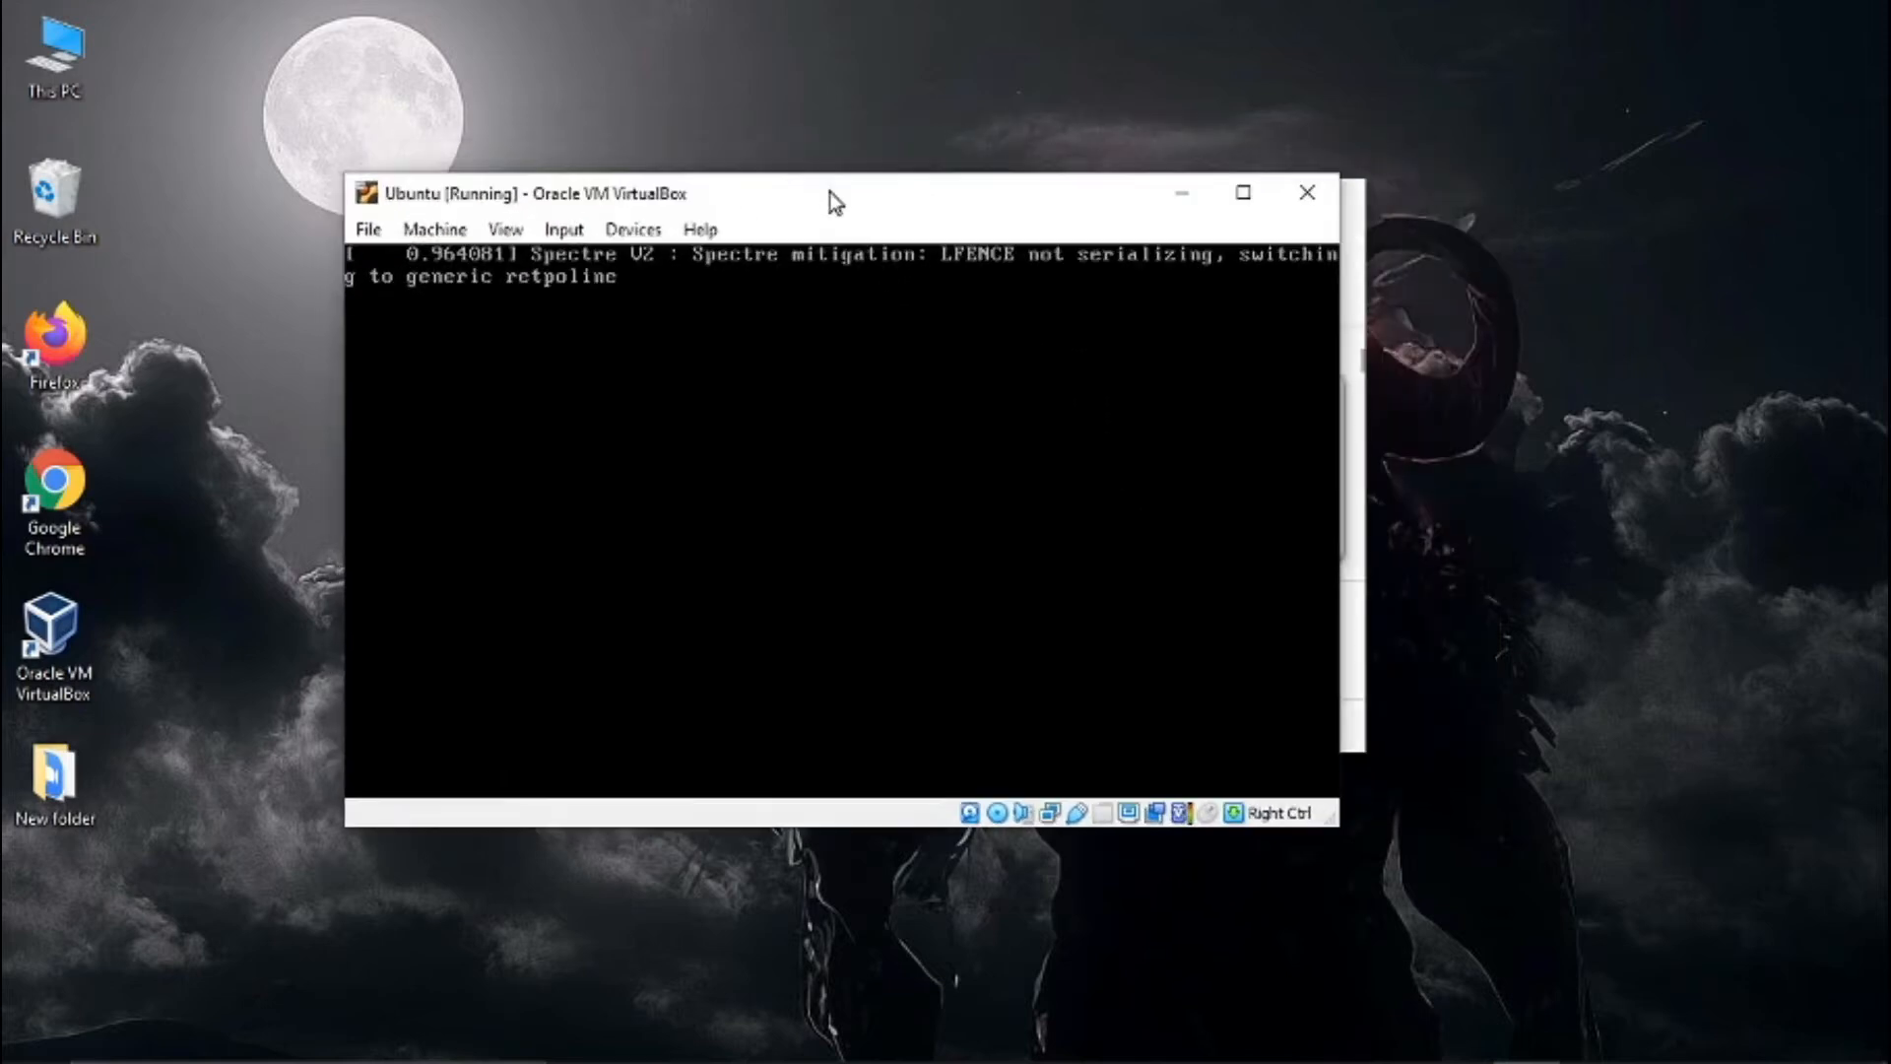
pyautogui.click(1243, 196)
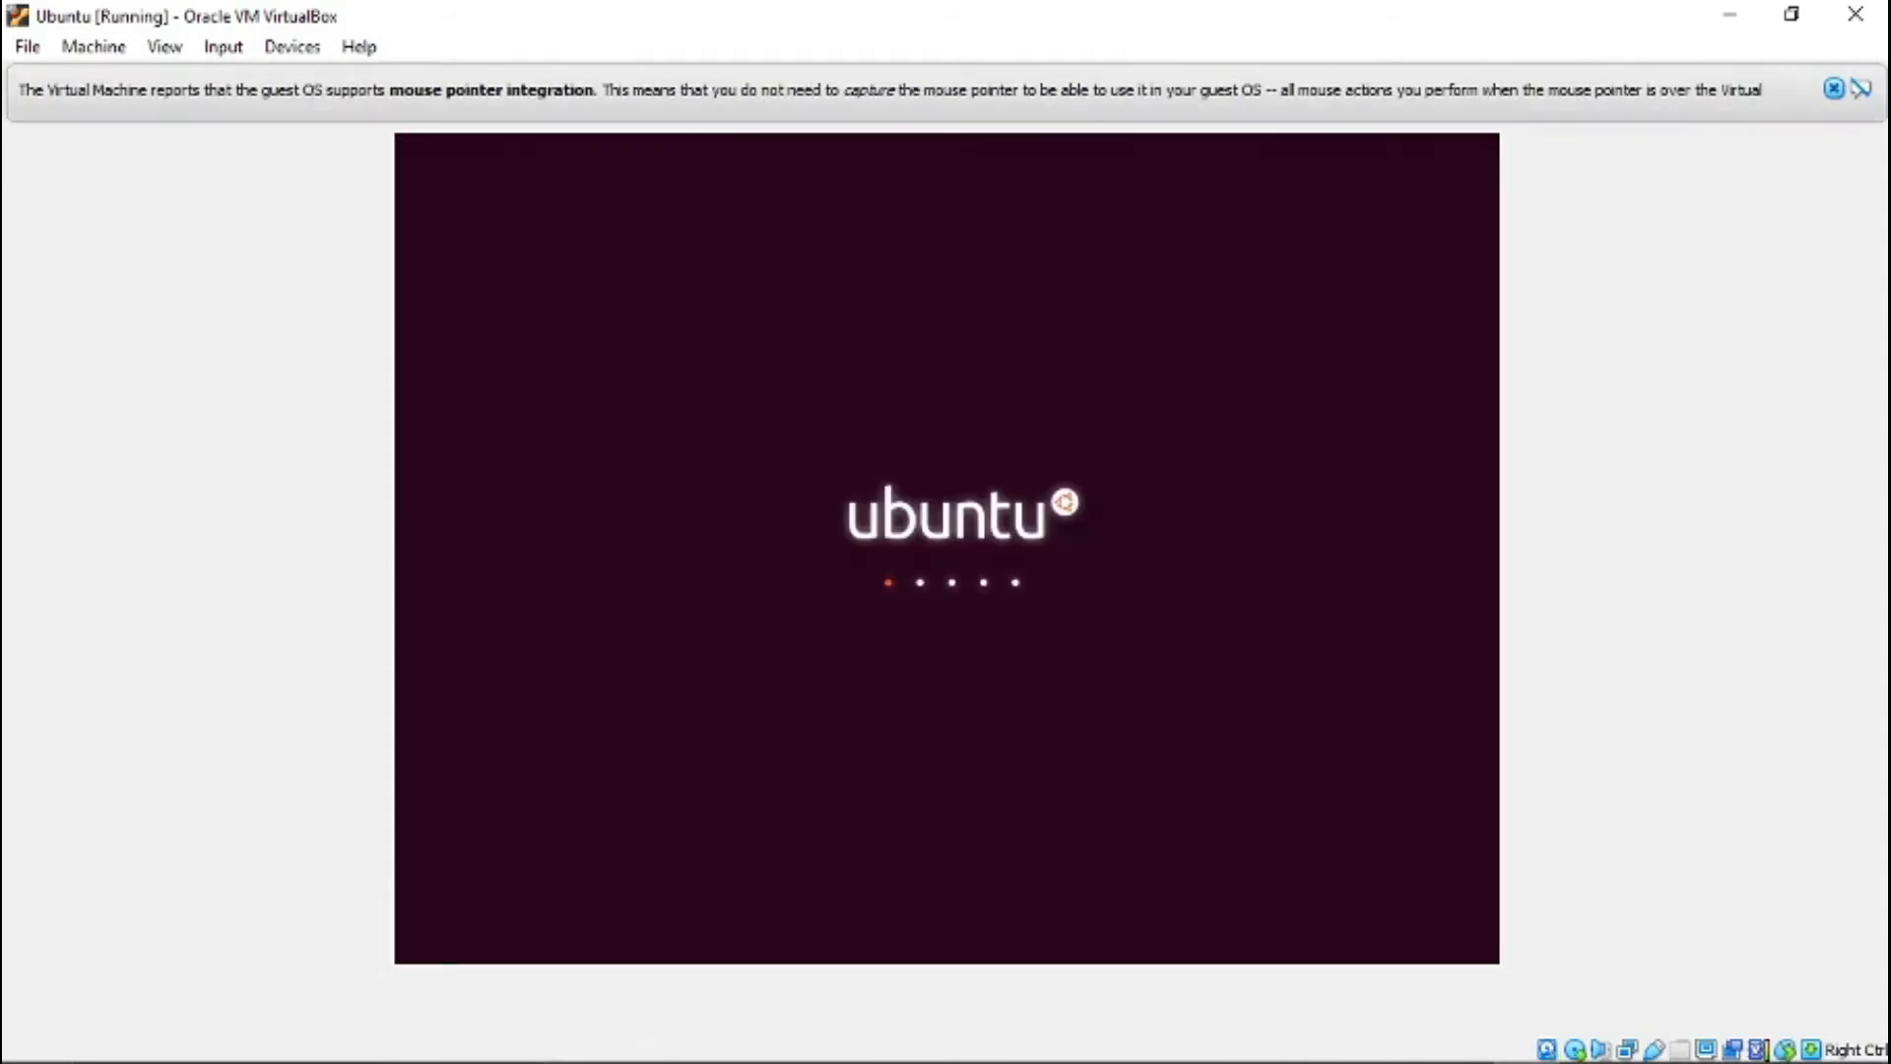
pyautogui.click(1834, 89)
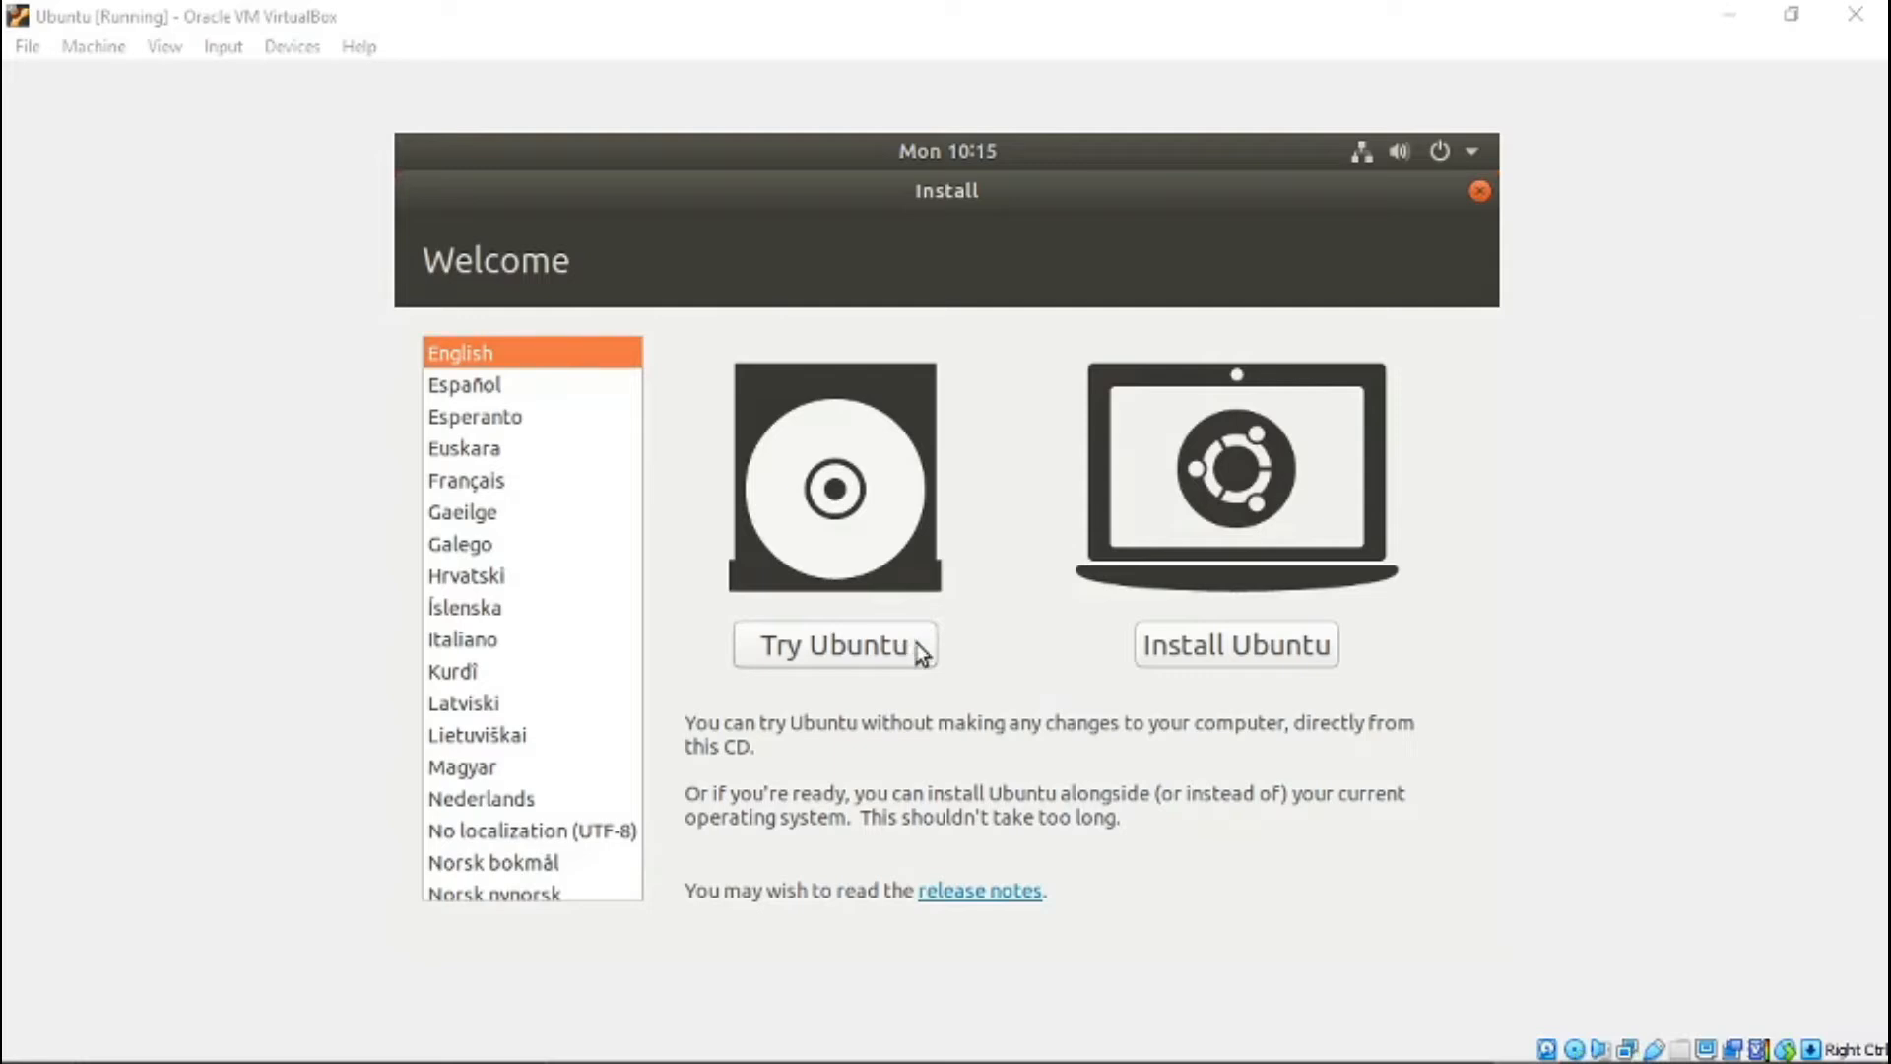
# - Begin installing Ubuntu in English and accept the English (US) keyboard layout after looking through the layout variants
pyautogui.click(1186, 647)
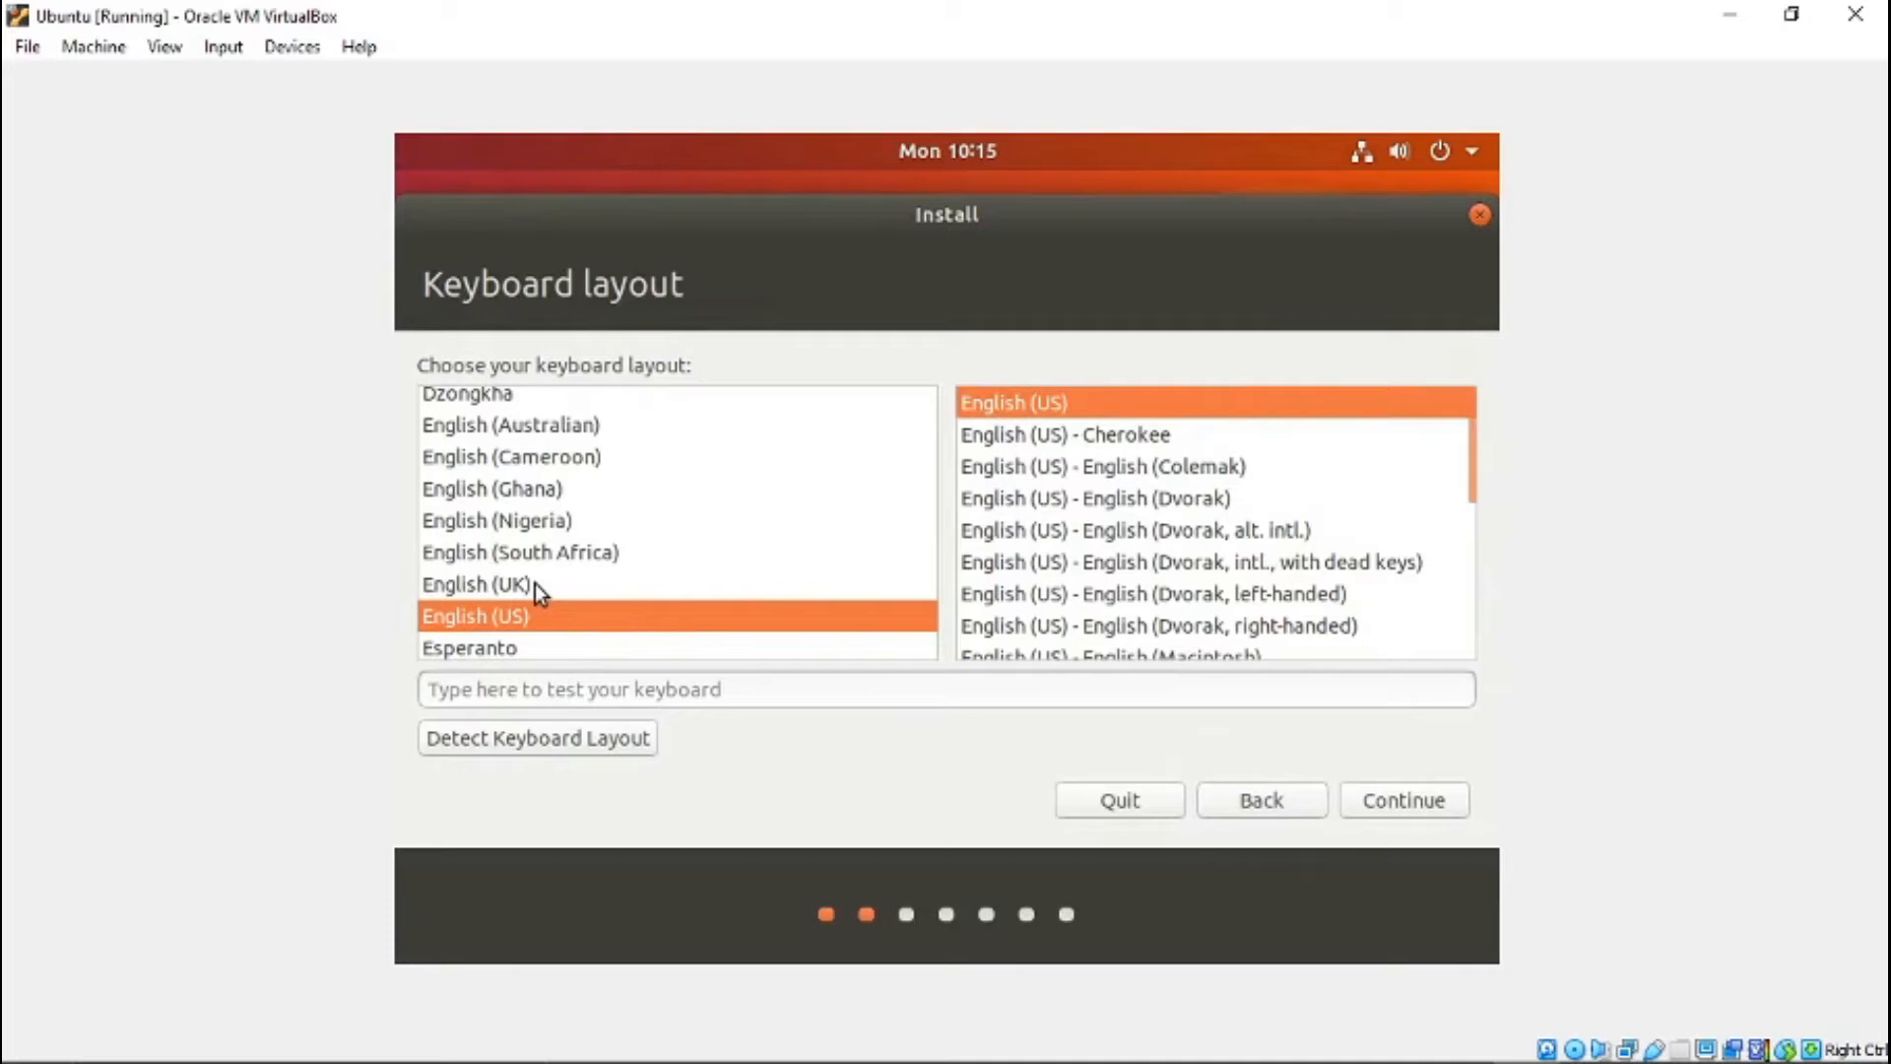
pyautogui.scroll(-2, 535, 583)
pyautogui.scroll(1, 535, 583)
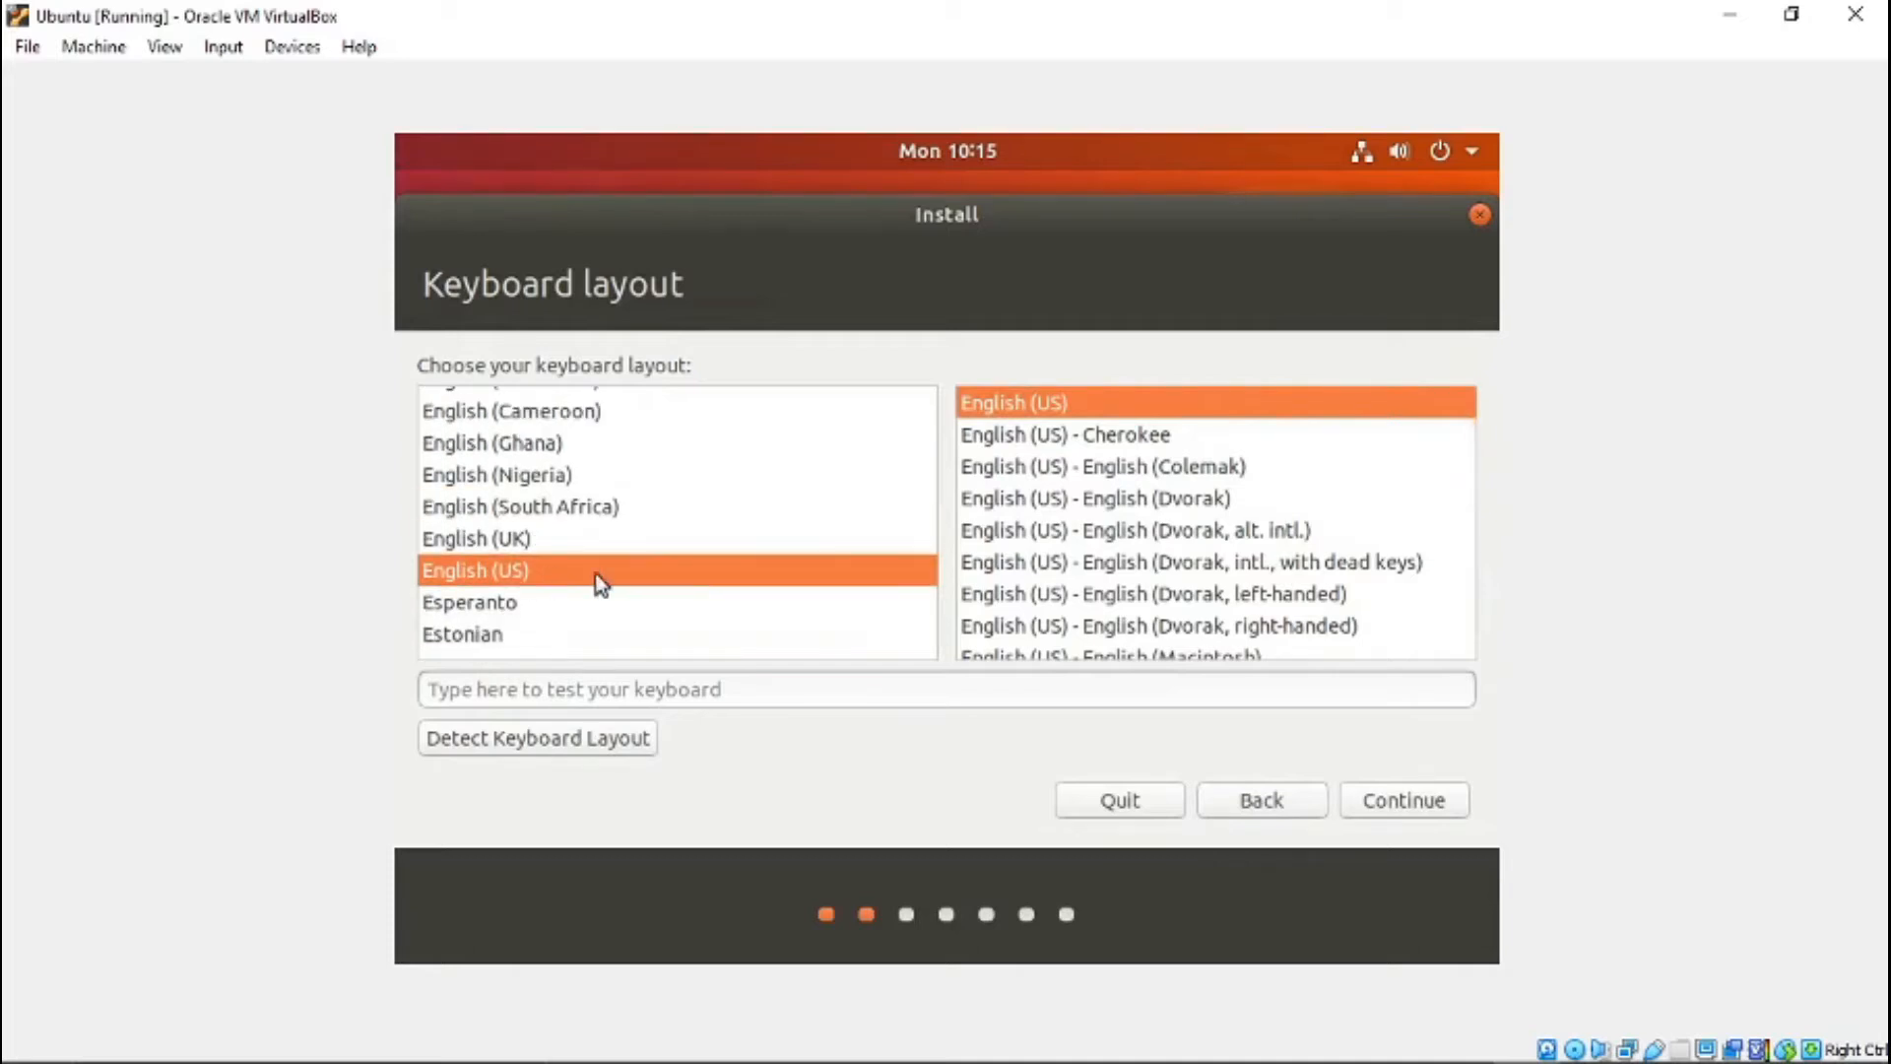
pyautogui.scroll(-5, 1084, 528)
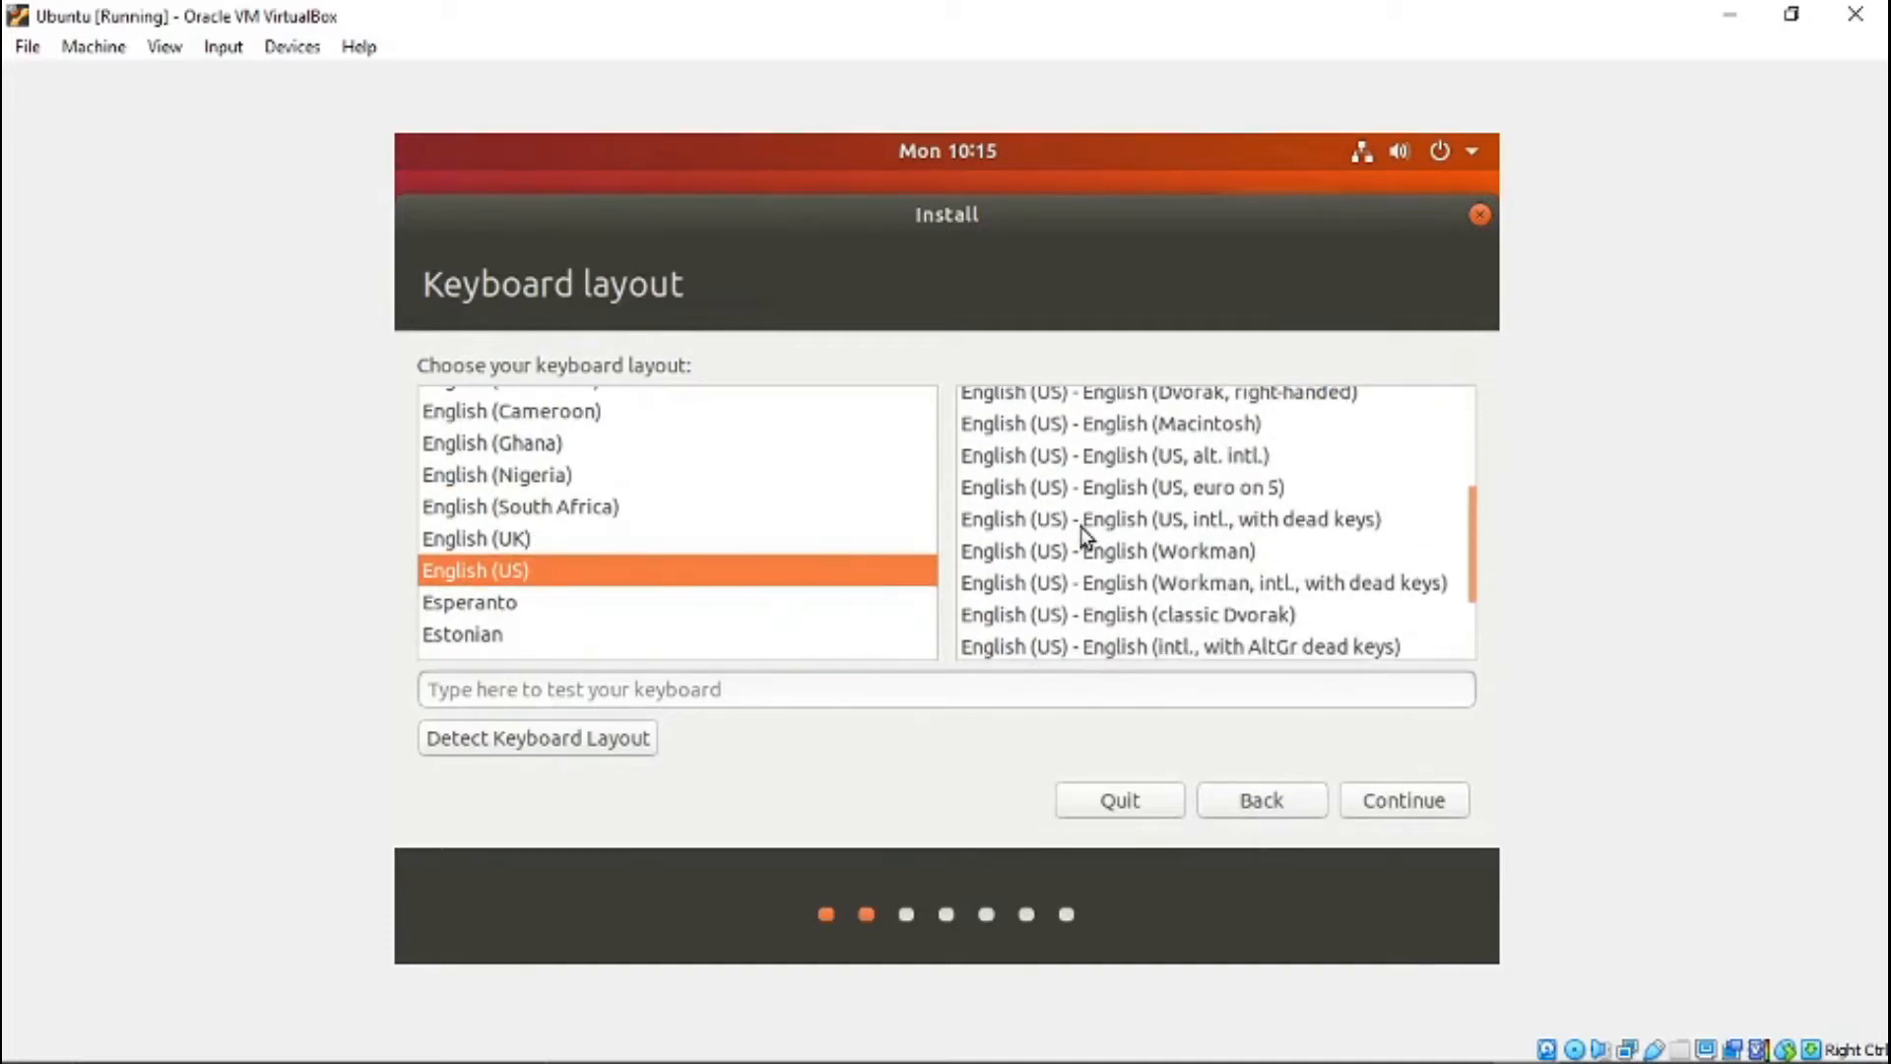
pyautogui.scroll(-1, 1080, 528)
pyautogui.scroll(4, 1079, 541)
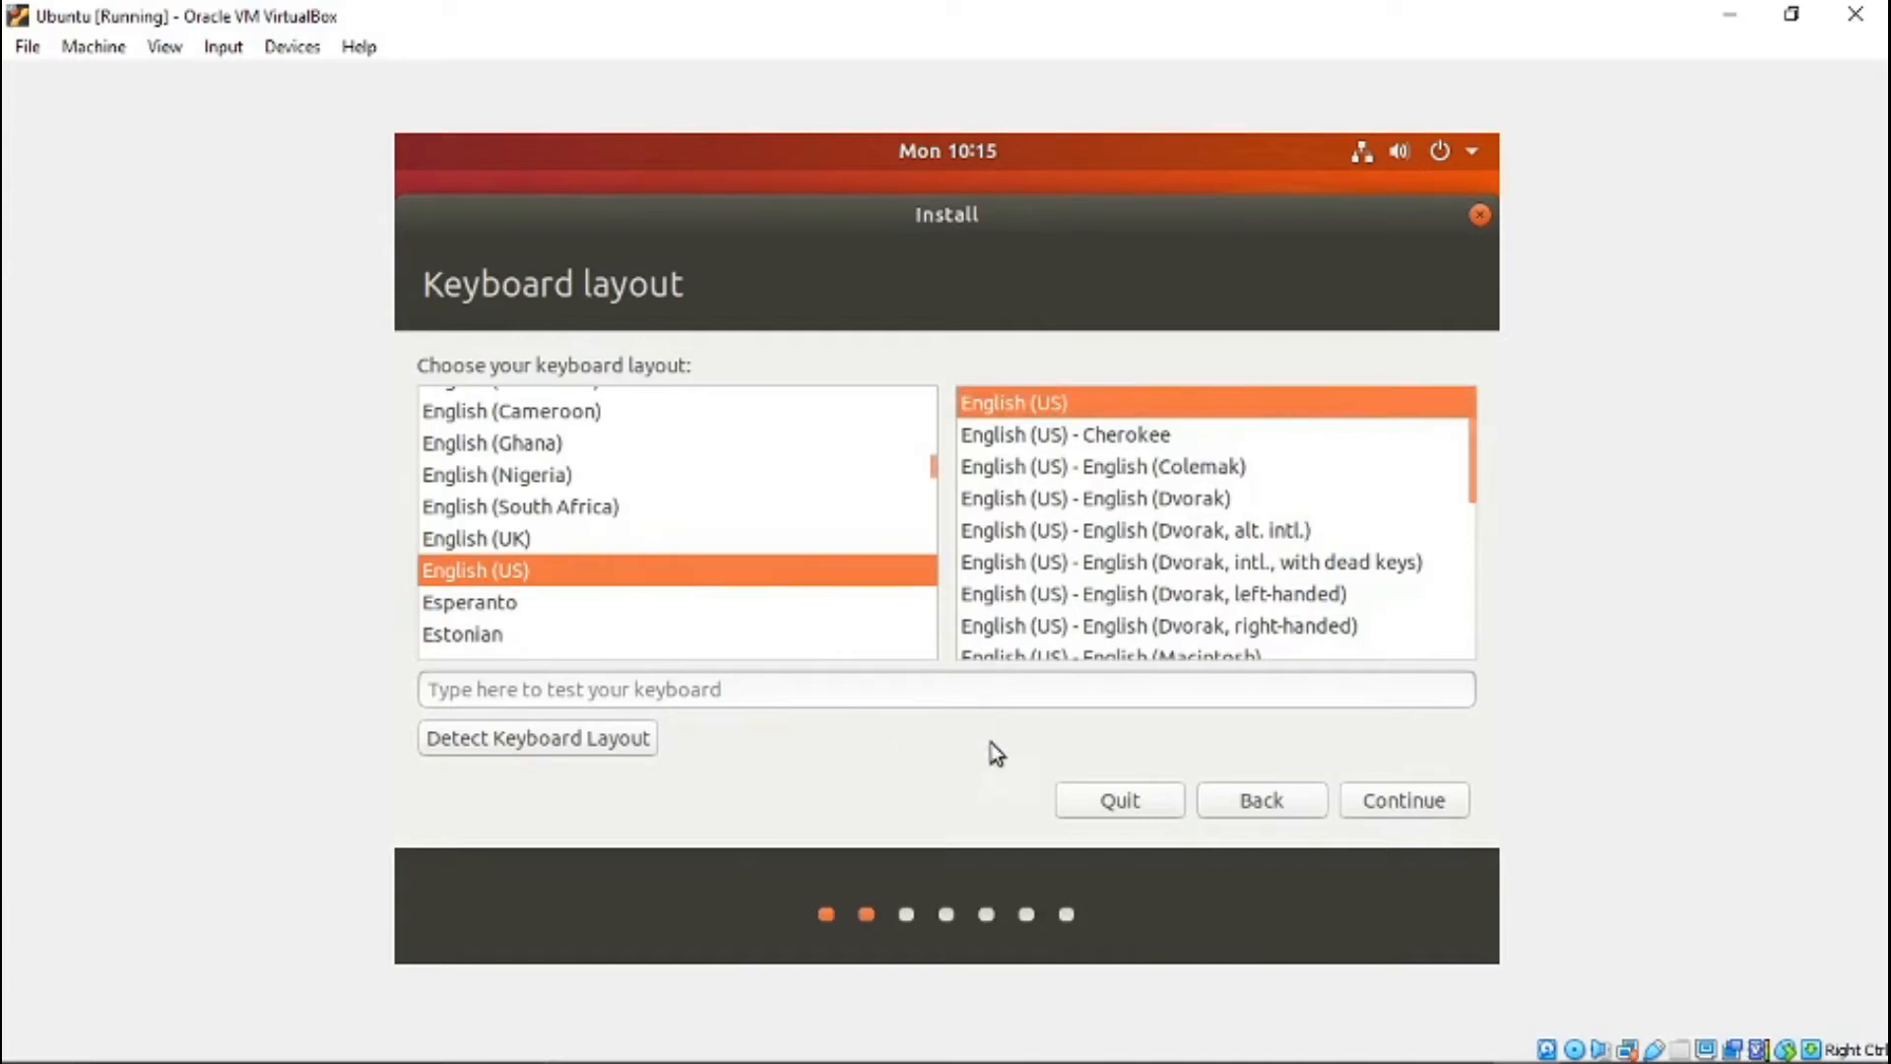
pyautogui.click(1424, 800)
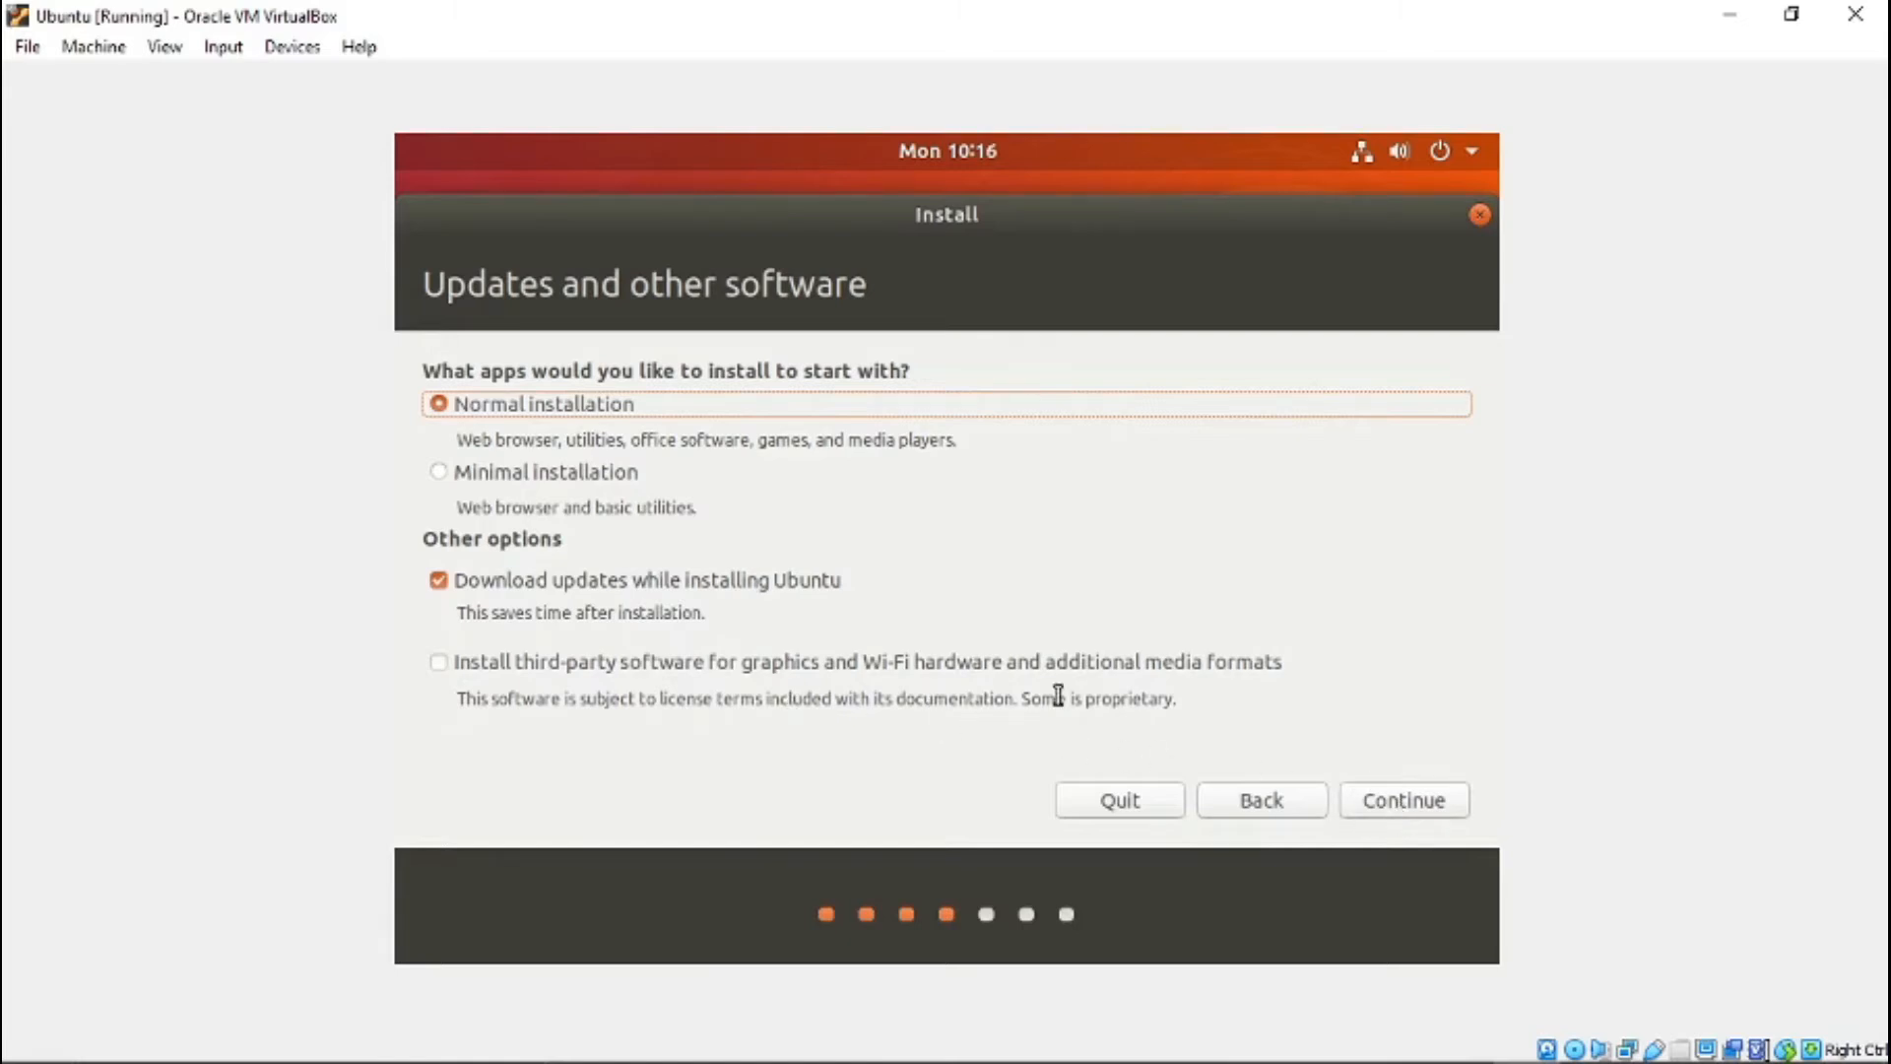
# - Accept the normal installation with updates, choose Erase disk and install Ubuntu, and confirm writing the changes to the disk
pyautogui.click(1388, 806)
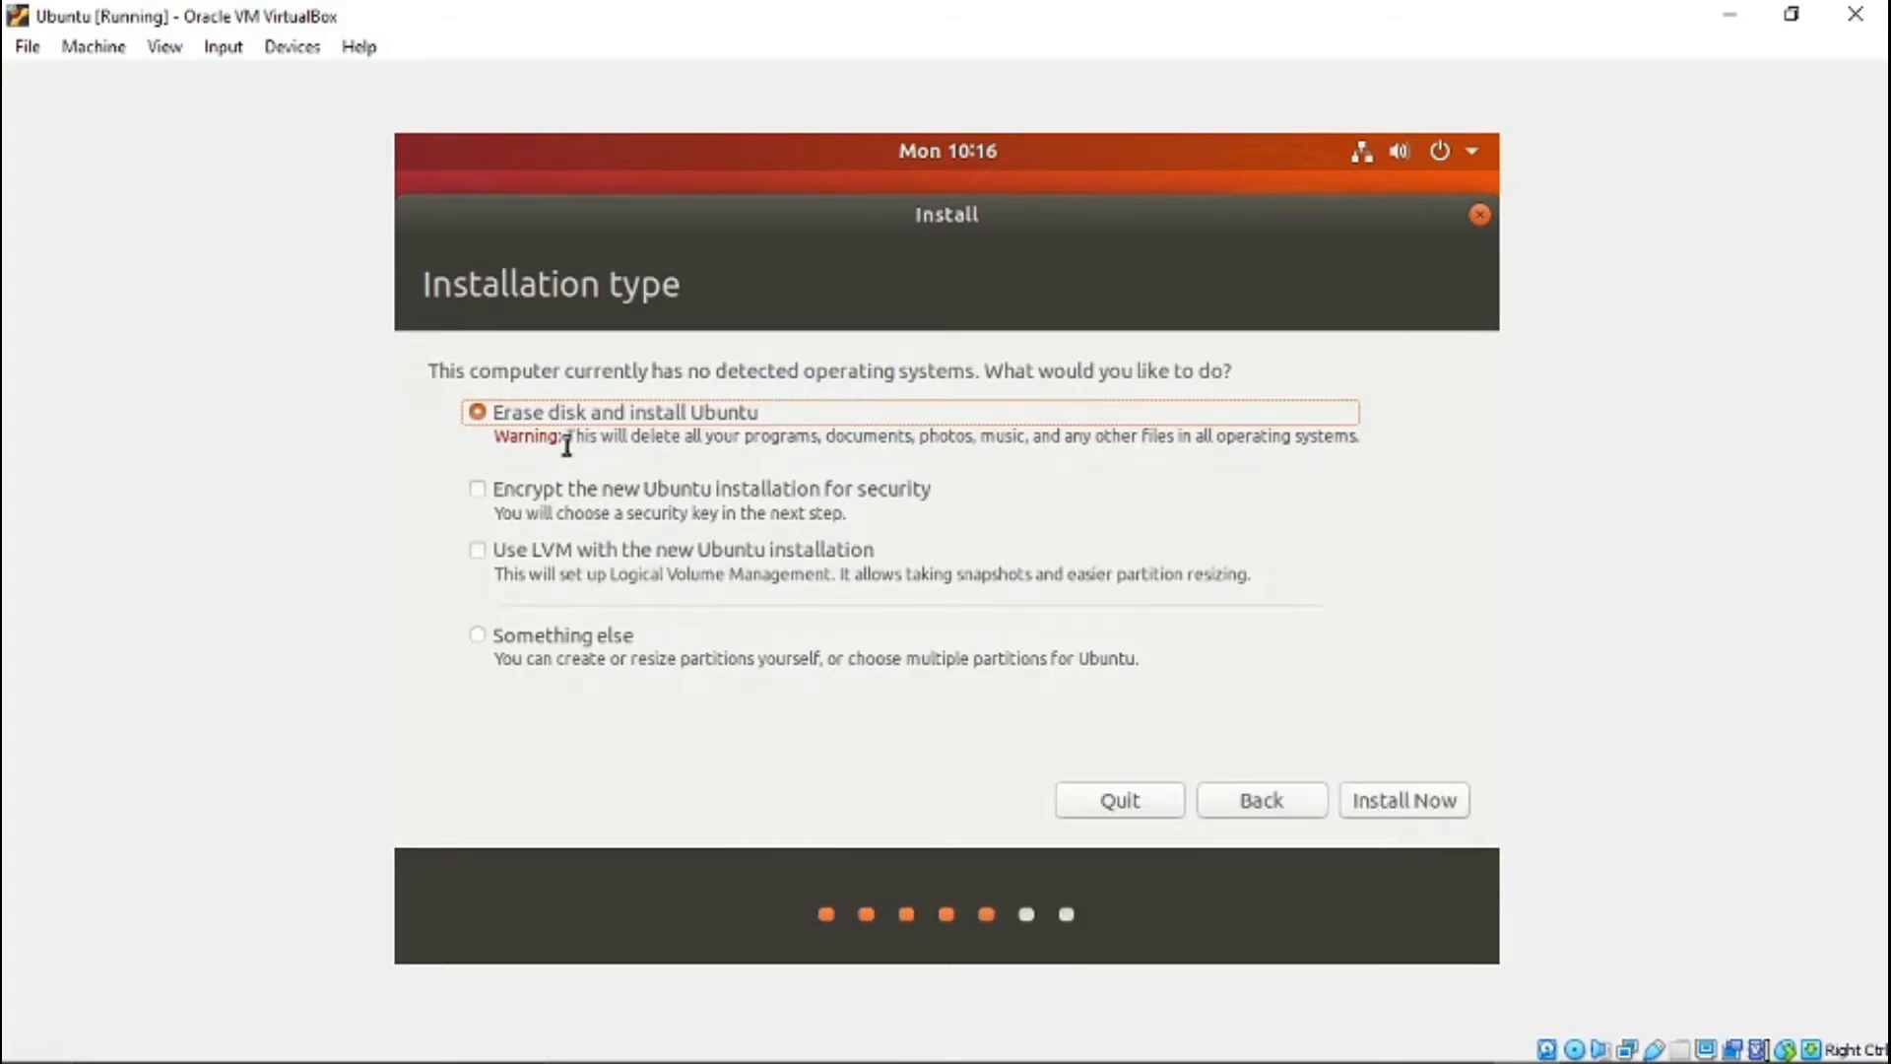
pyautogui.moveTo(466, 372); pyautogui.dragTo(894, 372)
pyautogui.click(772, 646)
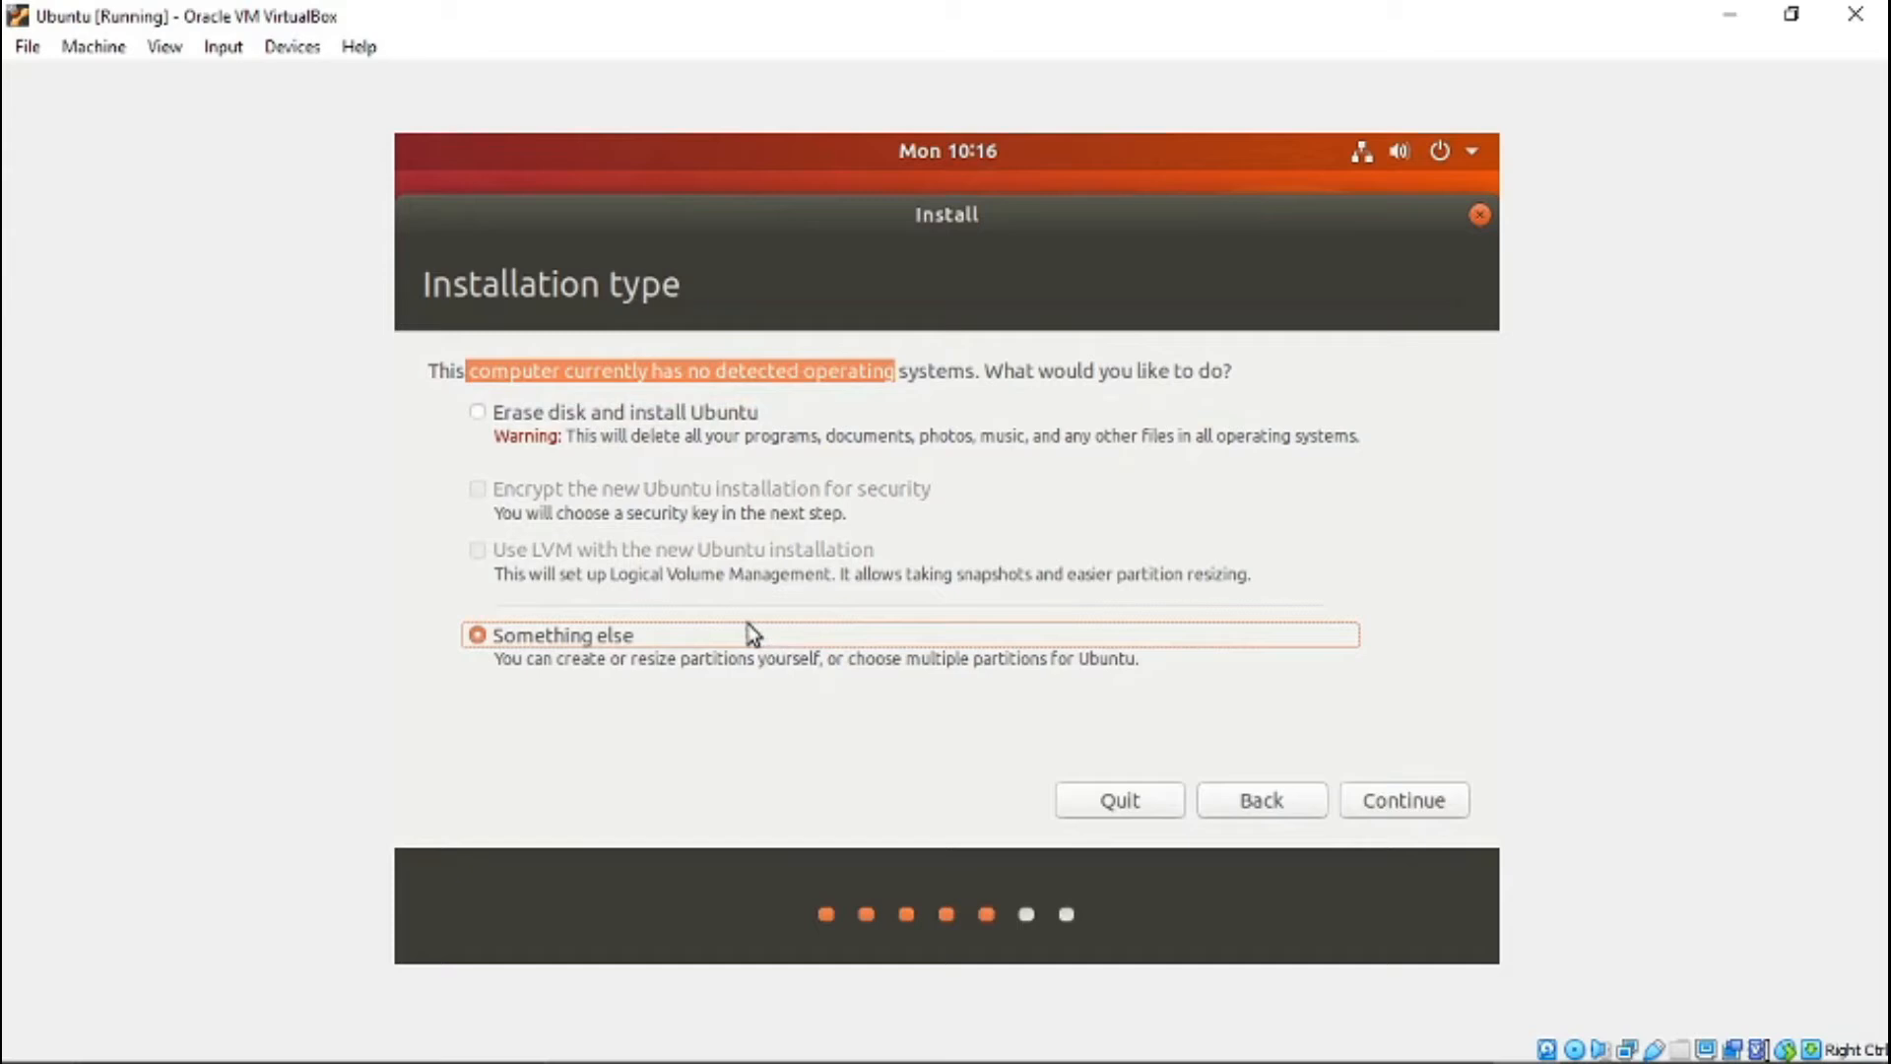
pyautogui.click(478, 422)
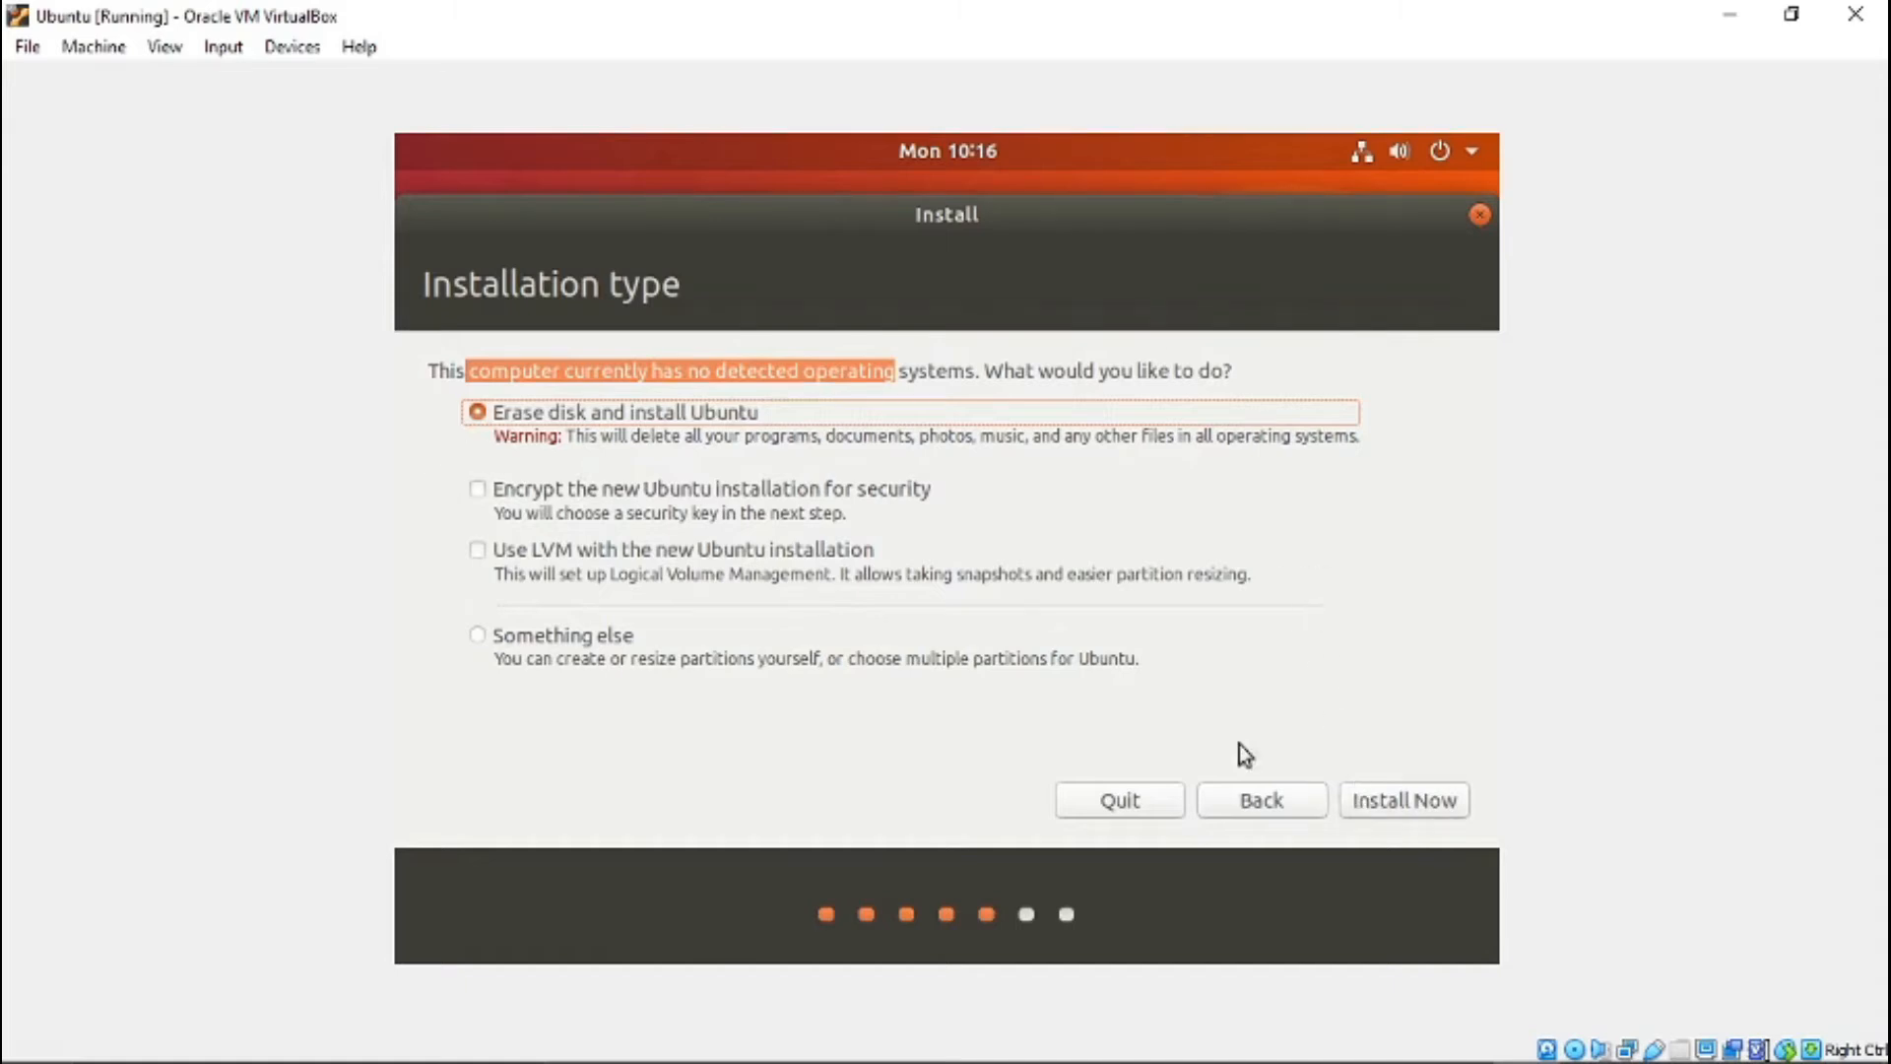
pyautogui.click(1414, 808)
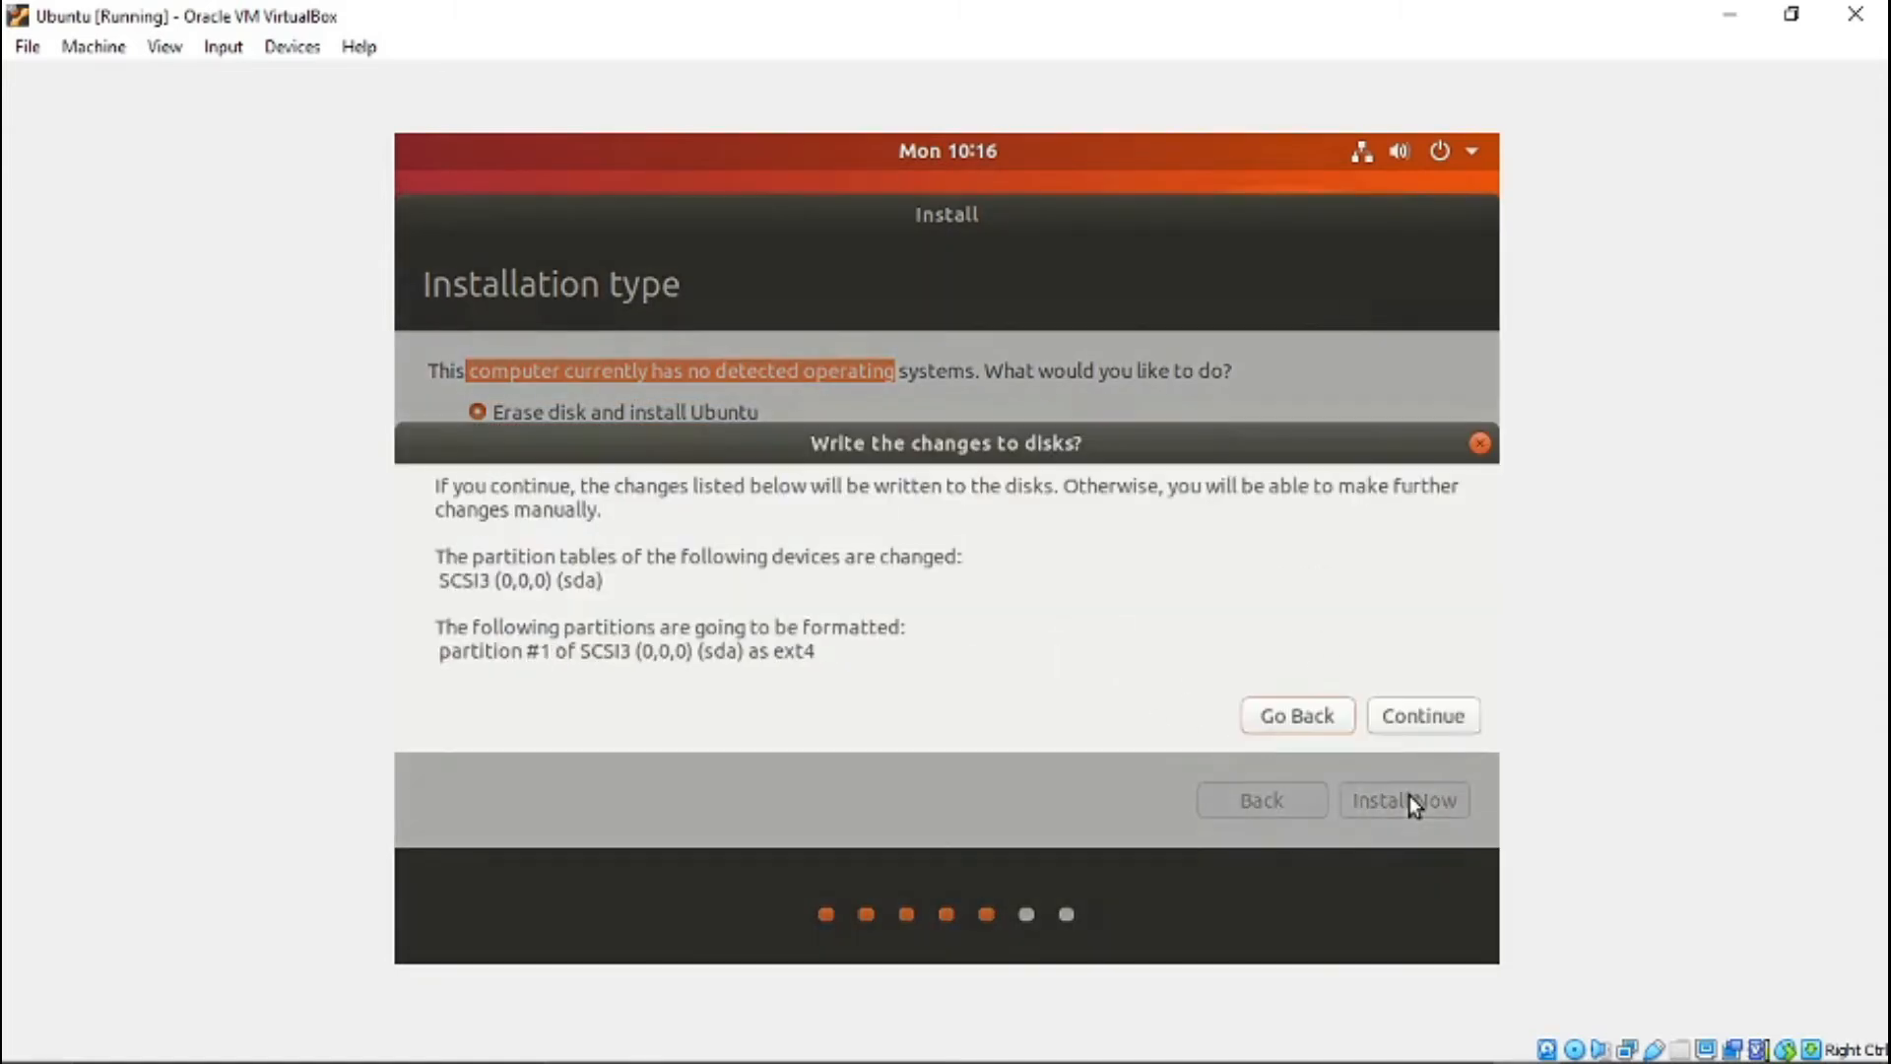
pyautogui.click(1404, 712)
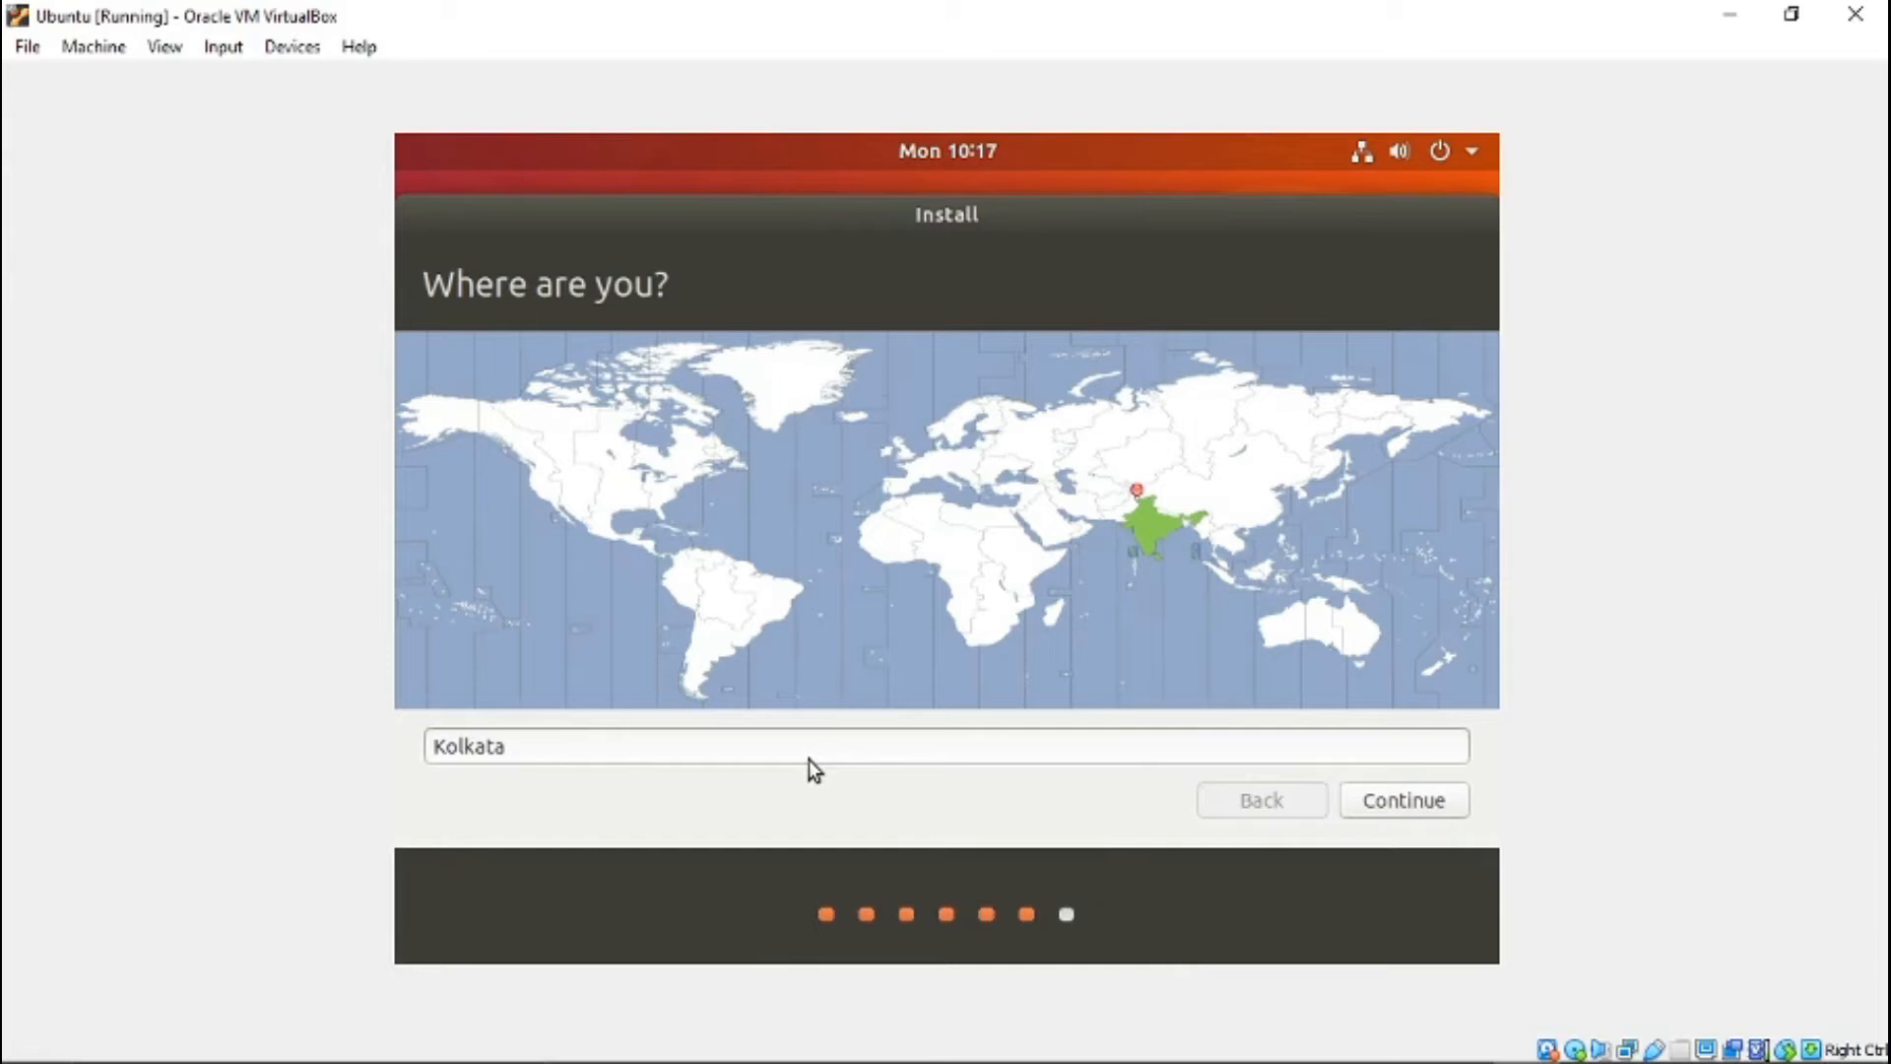
# - Accept Kolkata as the location and create the user account with the user's name, a confirmed account password and automatic login
pyautogui.click(1386, 807)
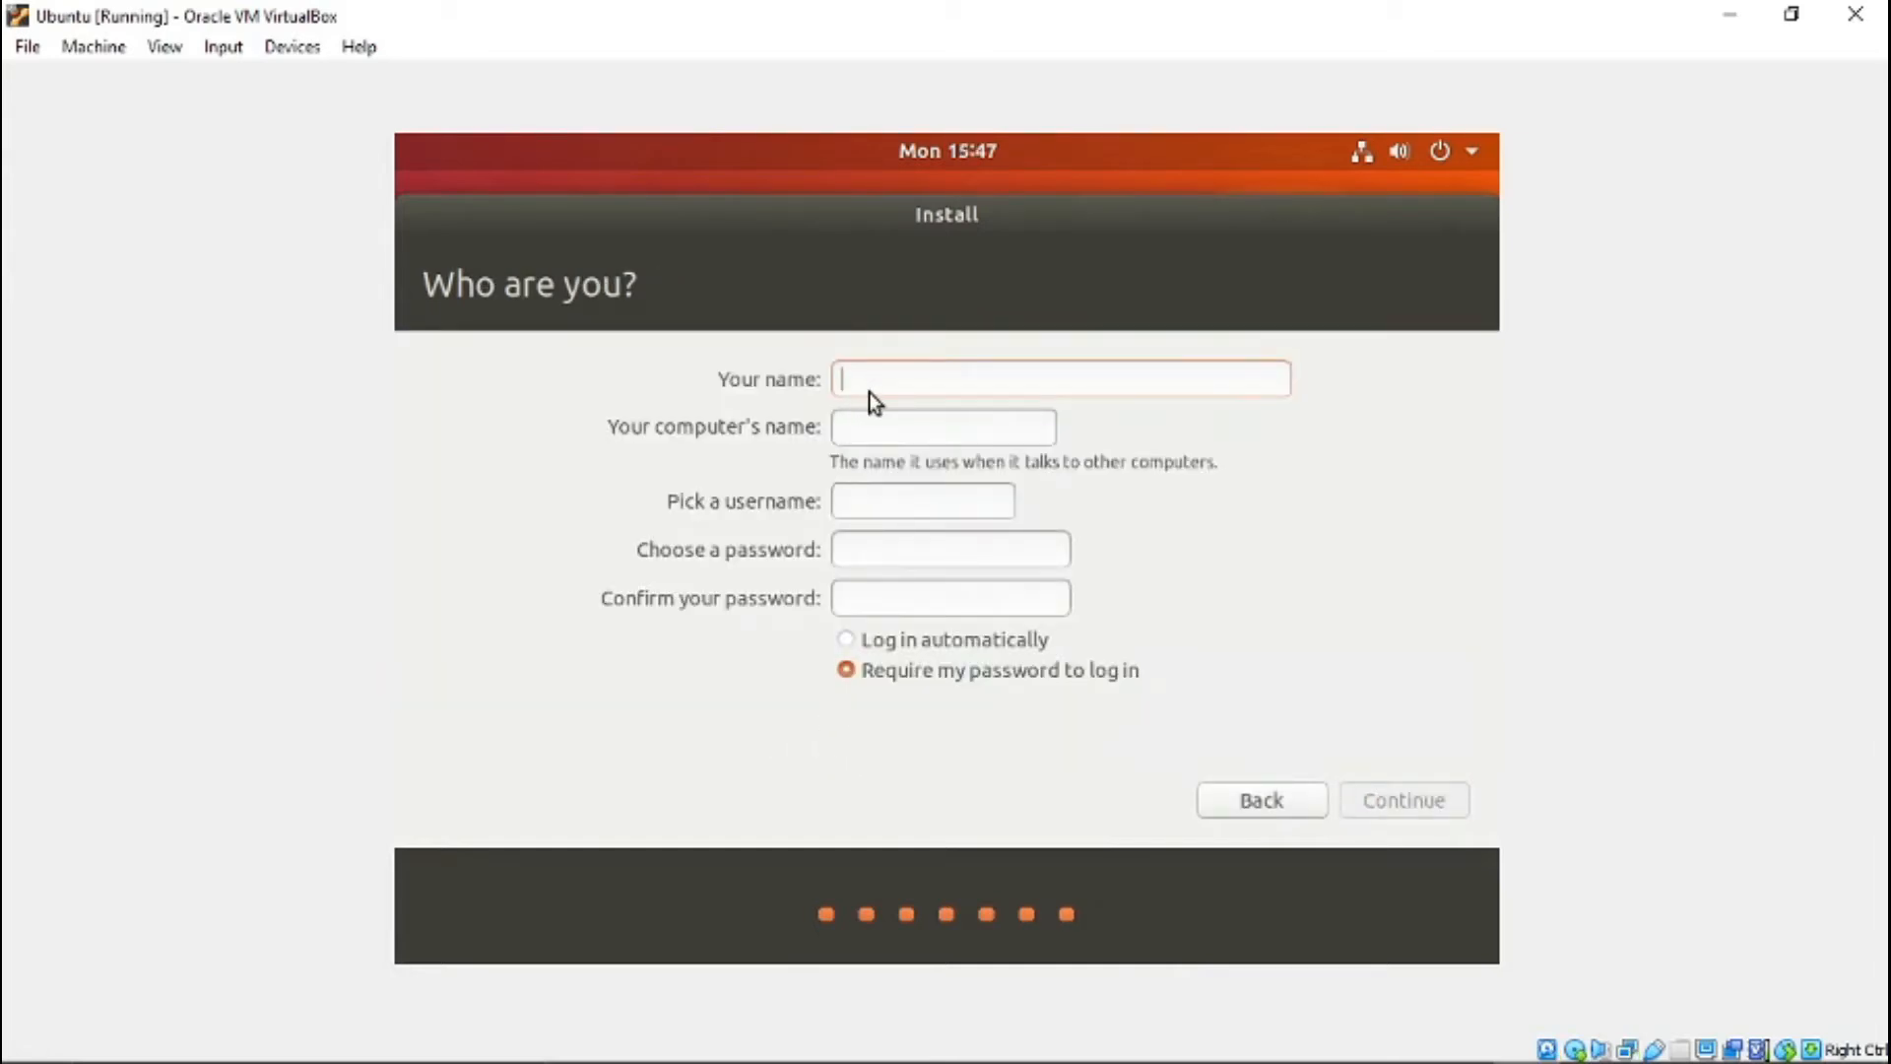
pyautogui.write('neeraj')
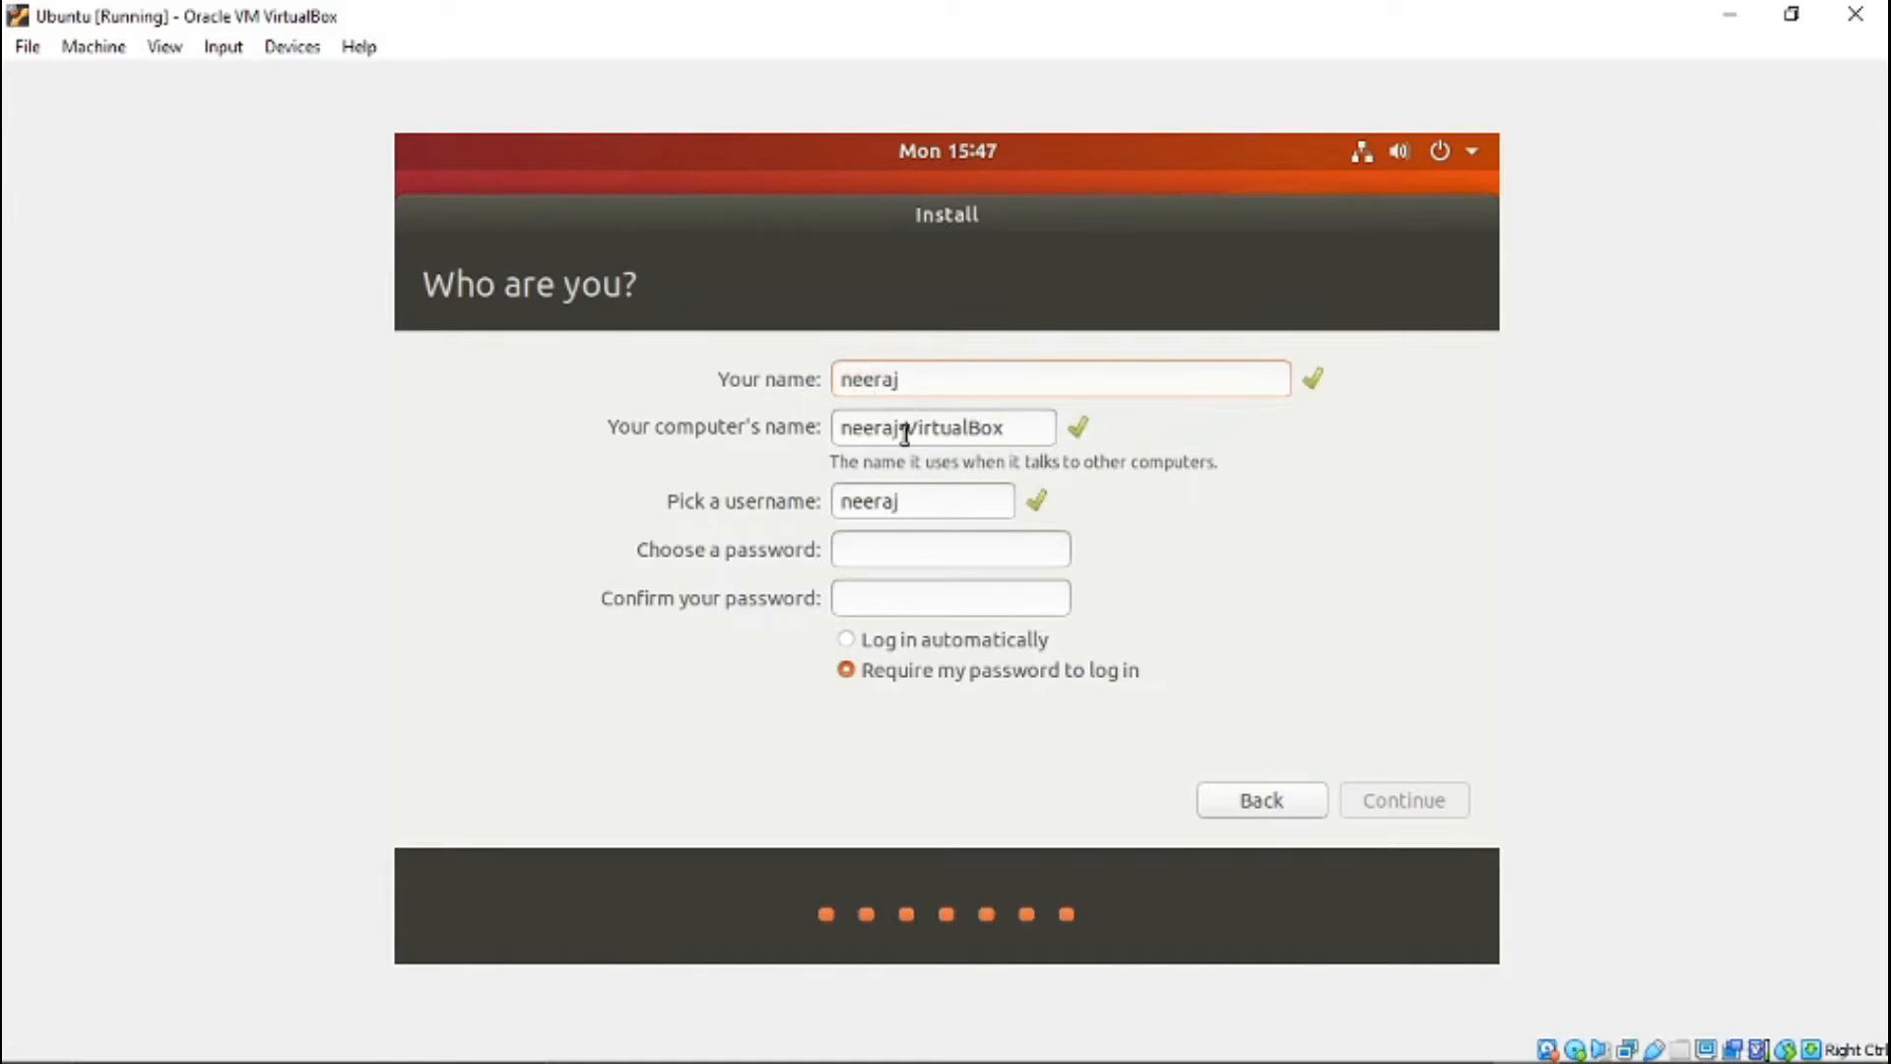
pyautogui.click(912, 549)
pyautogui.write('****')
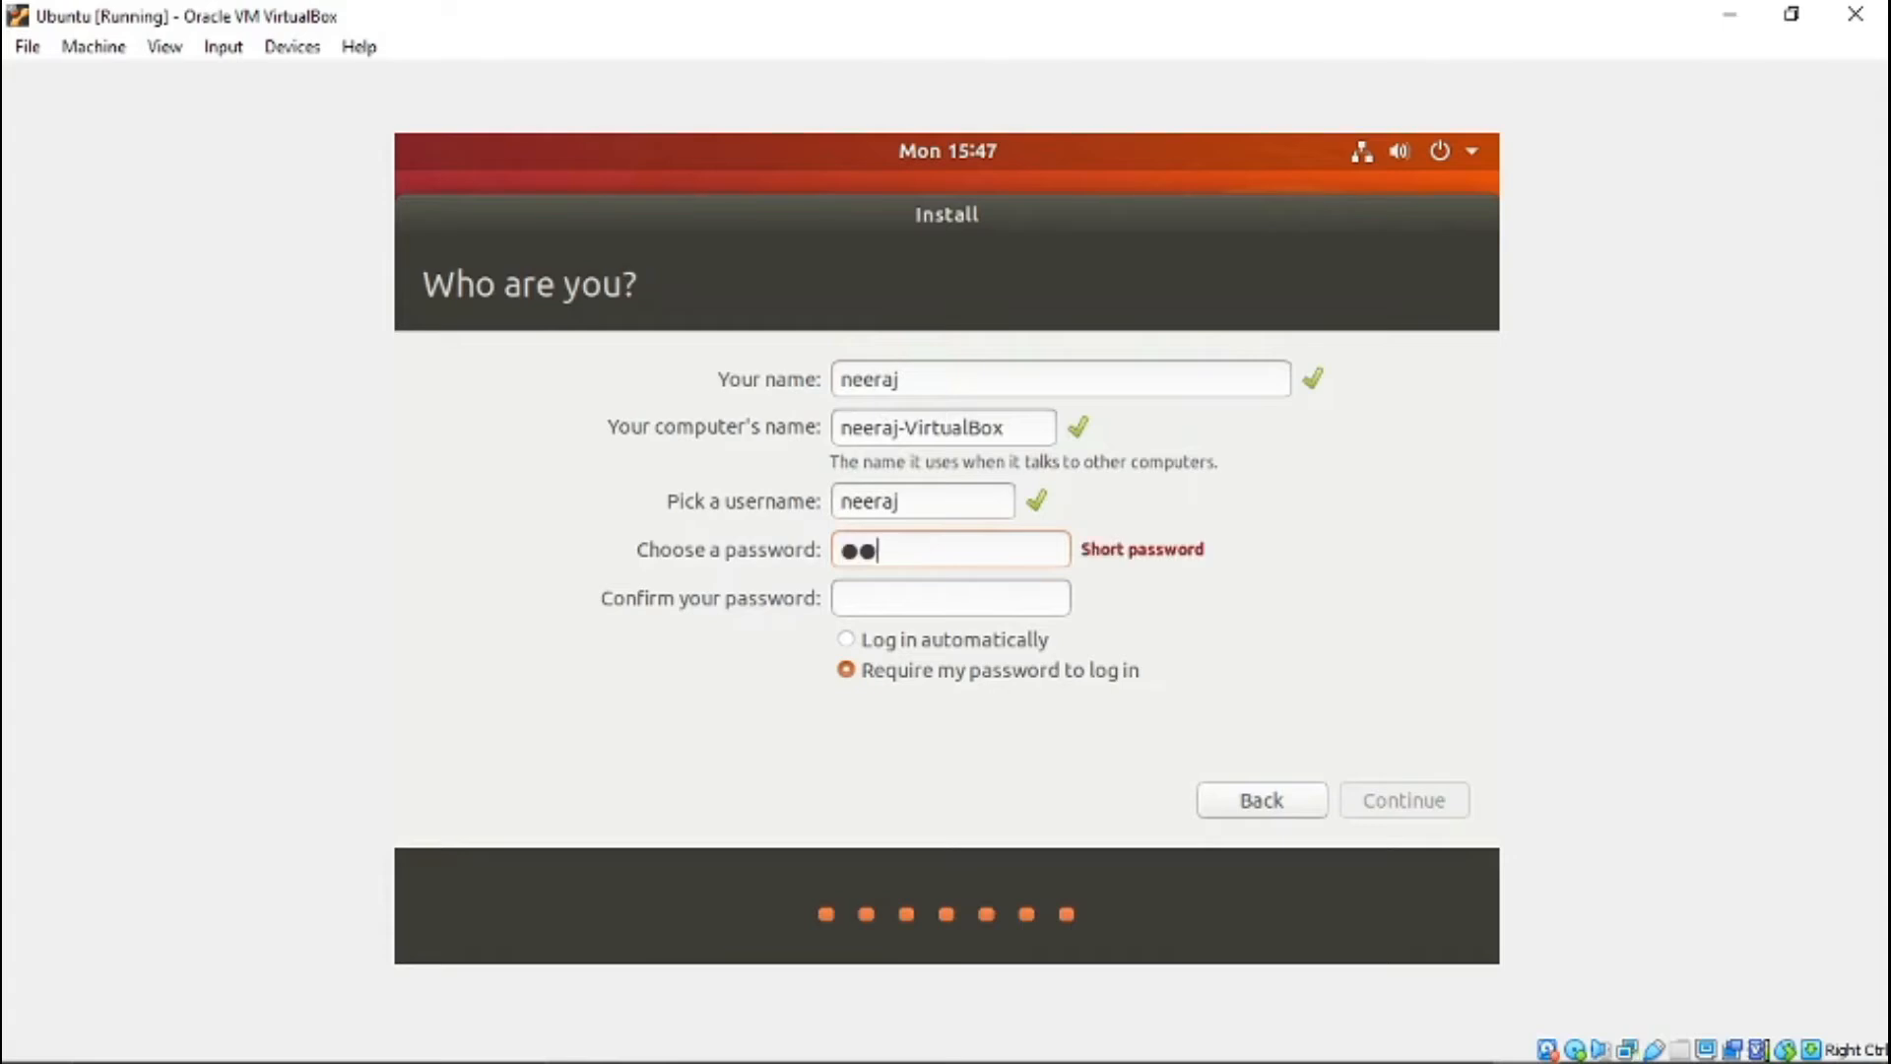
pyautogui.click(966, 599)
pyautogui.write('***')
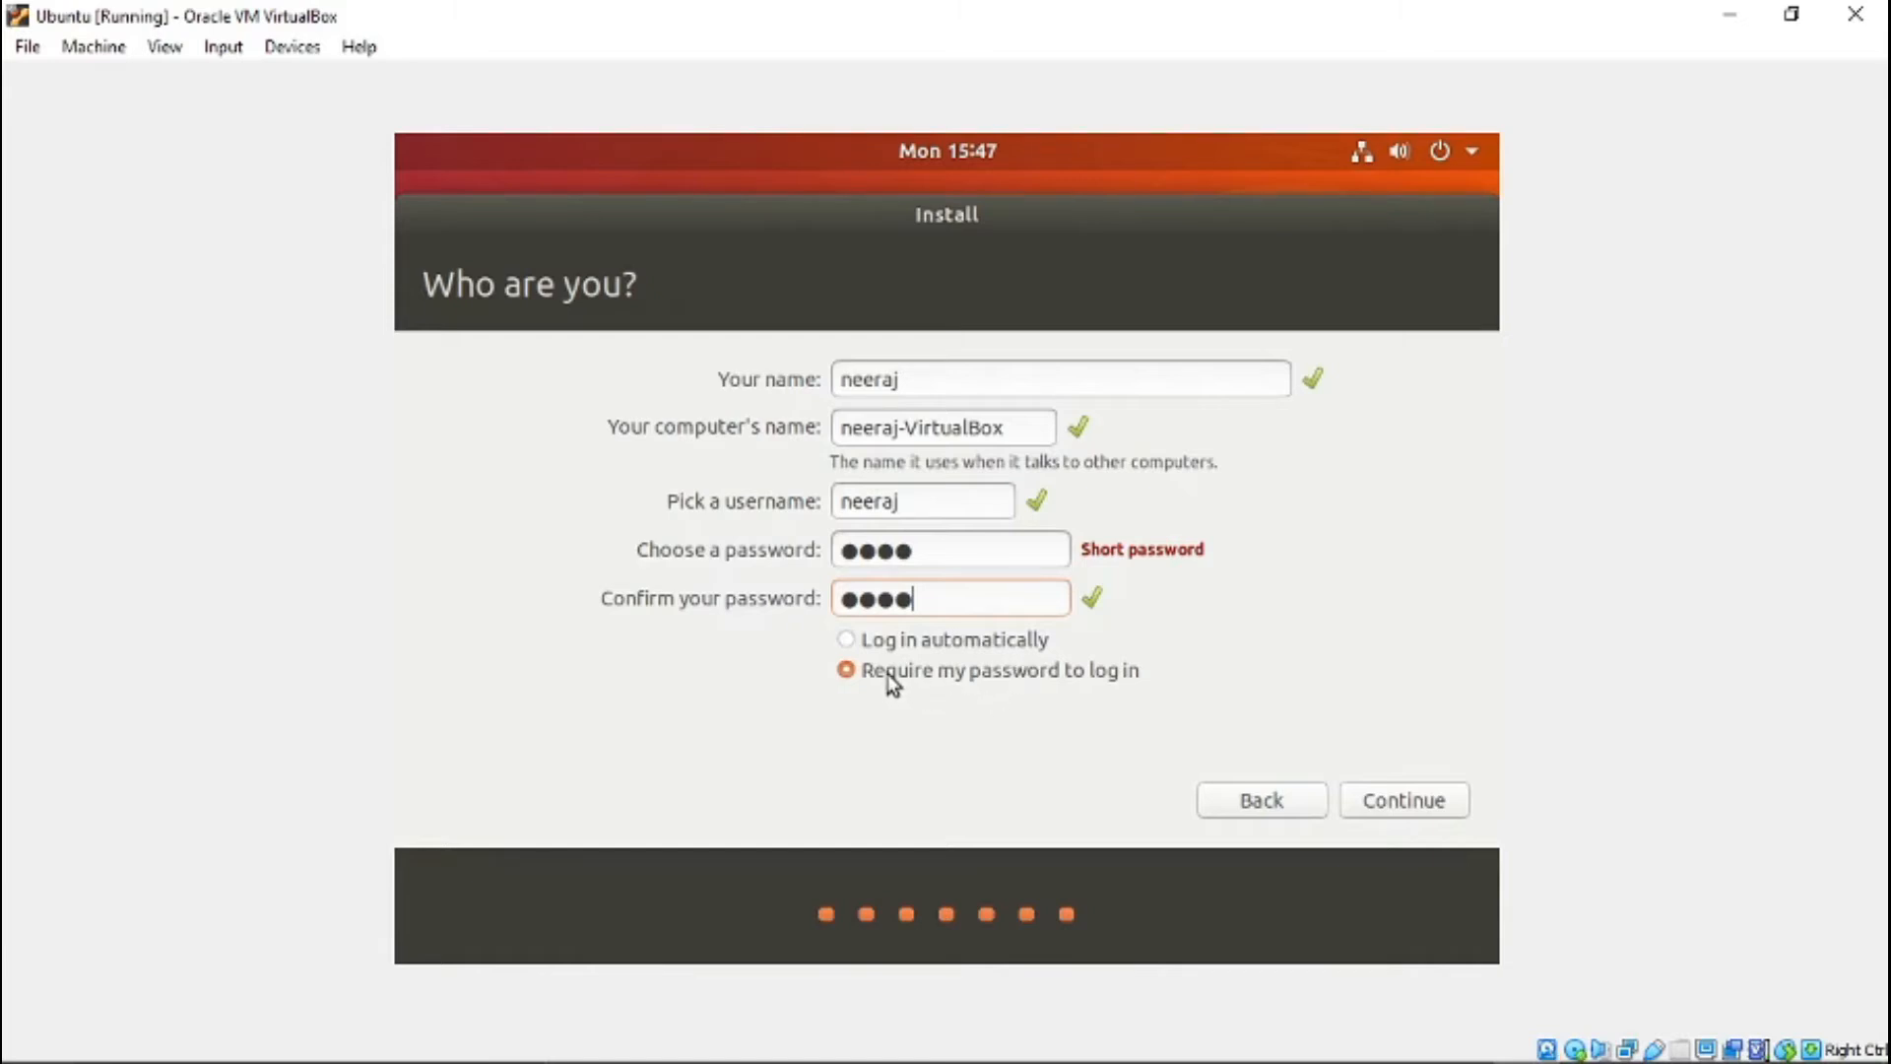
pyautogui.click(896, 641)
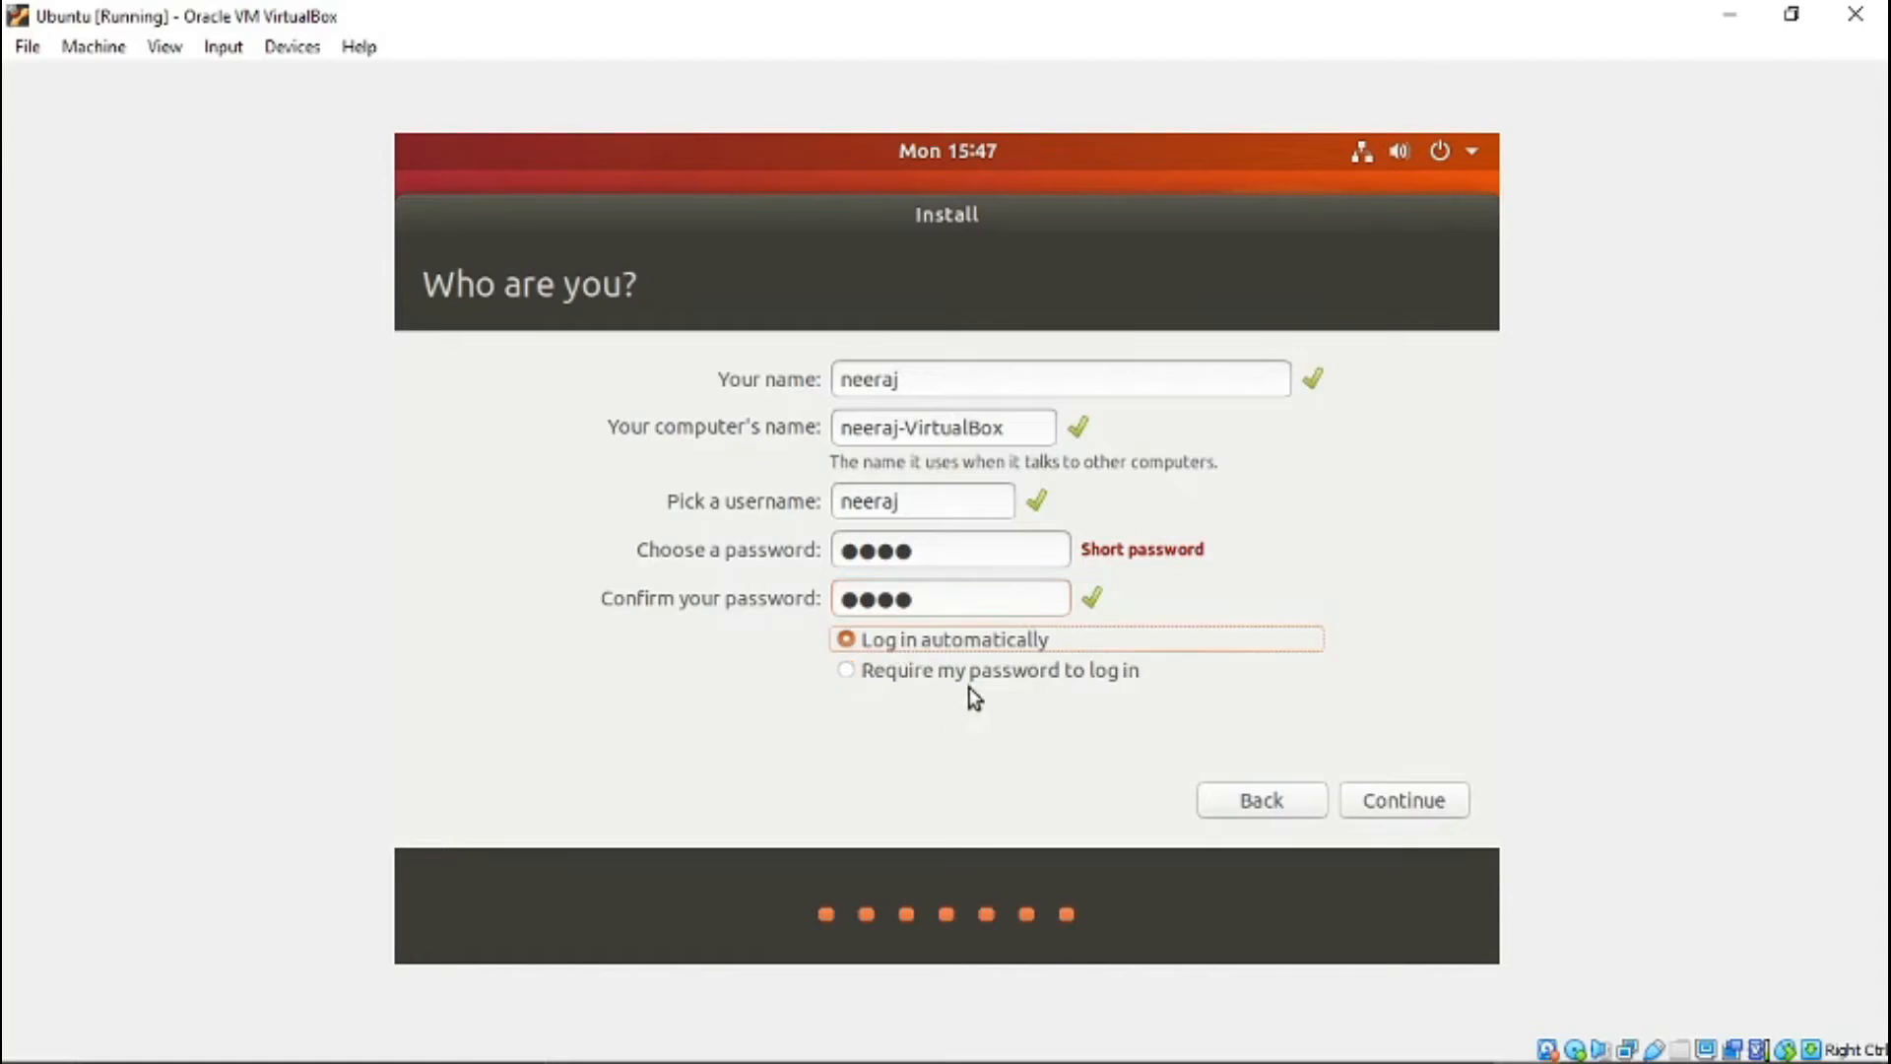
pyautogui.click(1386, 809)
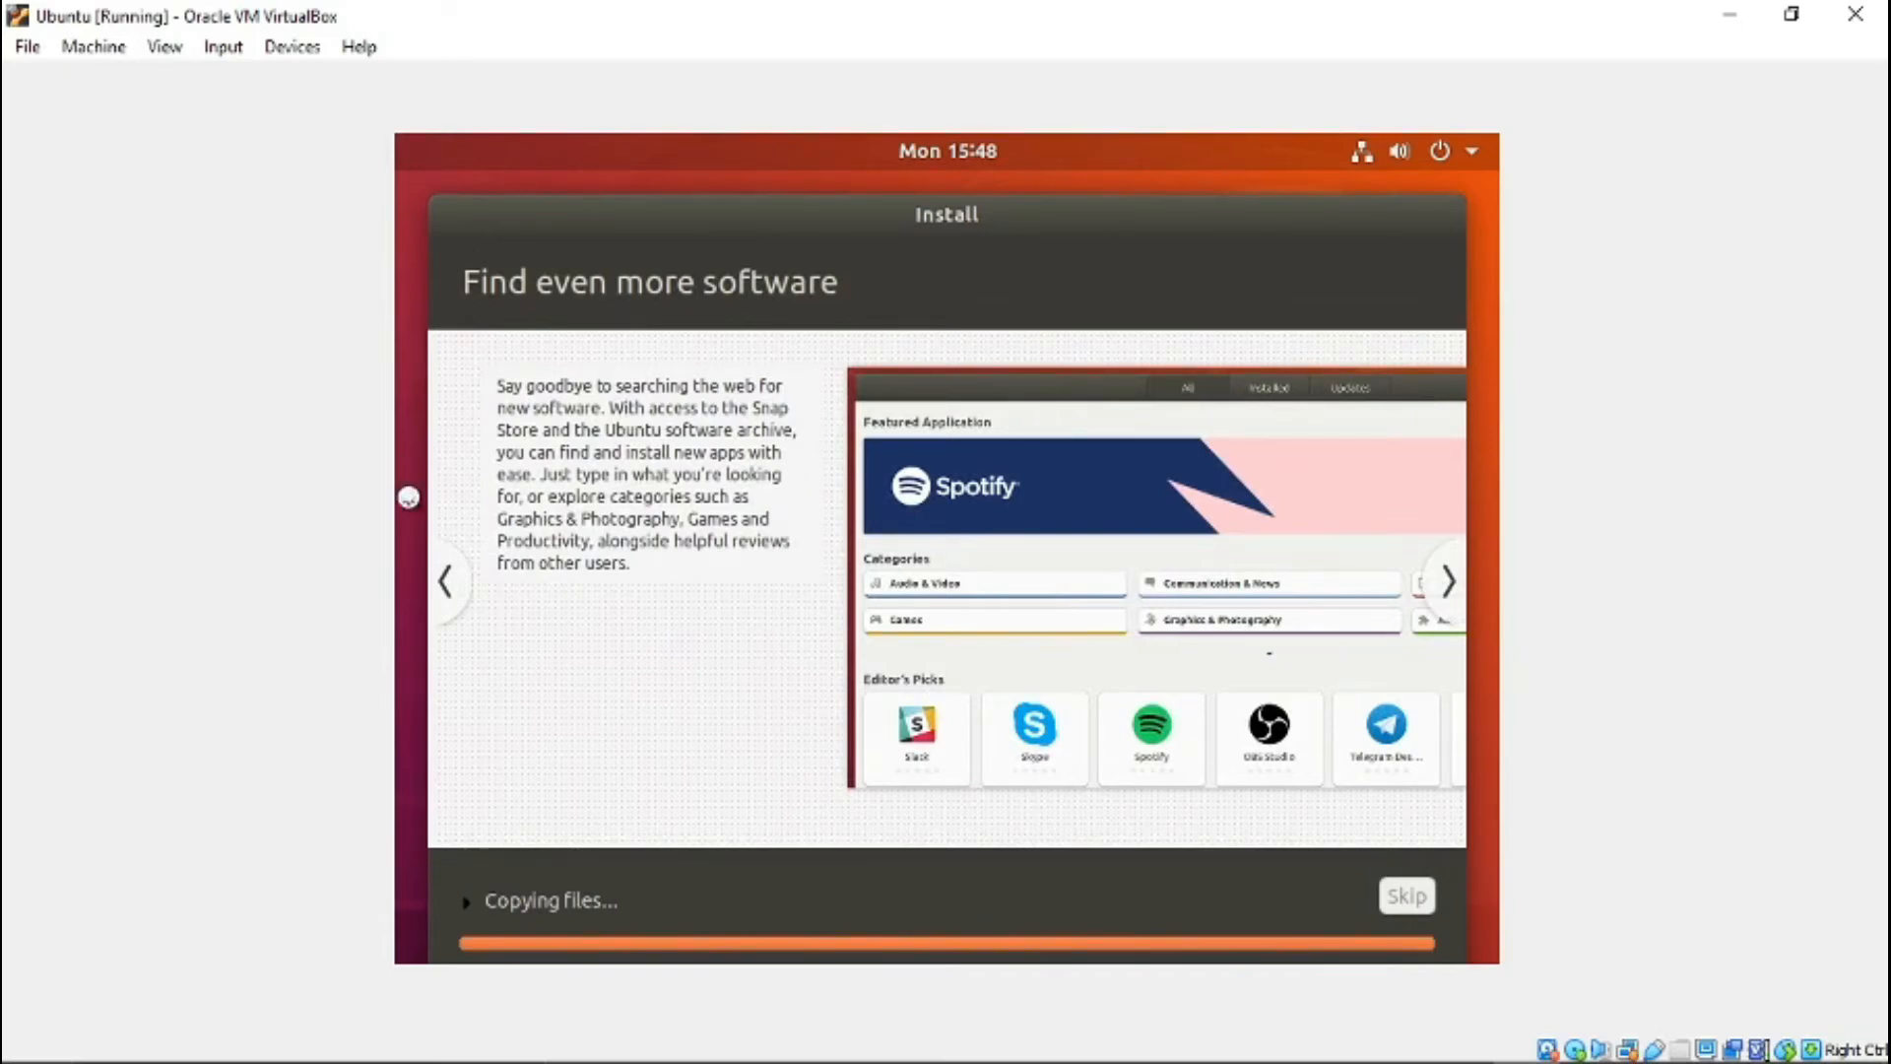
# - Browse the installer's slides on Ubuntu's included software and accessibility features while the files are being copied
pyautogui.click(445, 581)
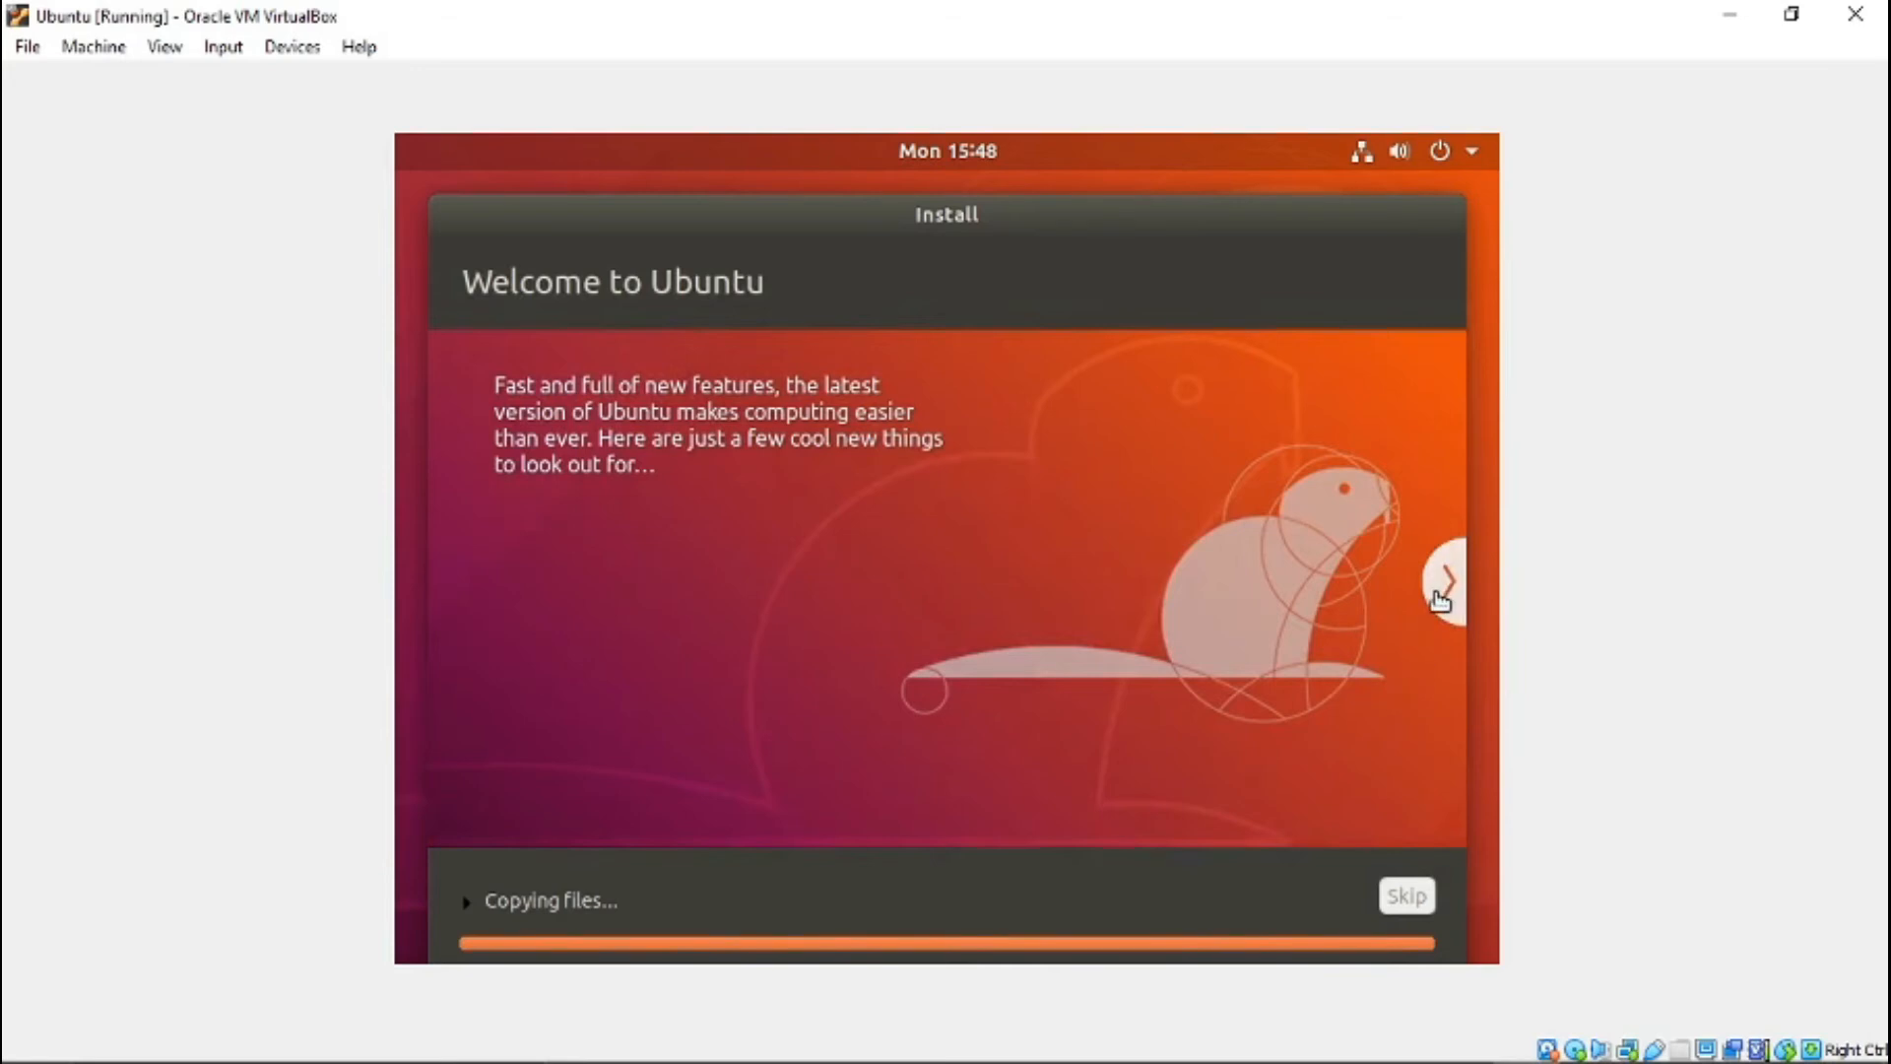
pyautogui.click(1442, 589)
pyautogui.click(1441, 591)
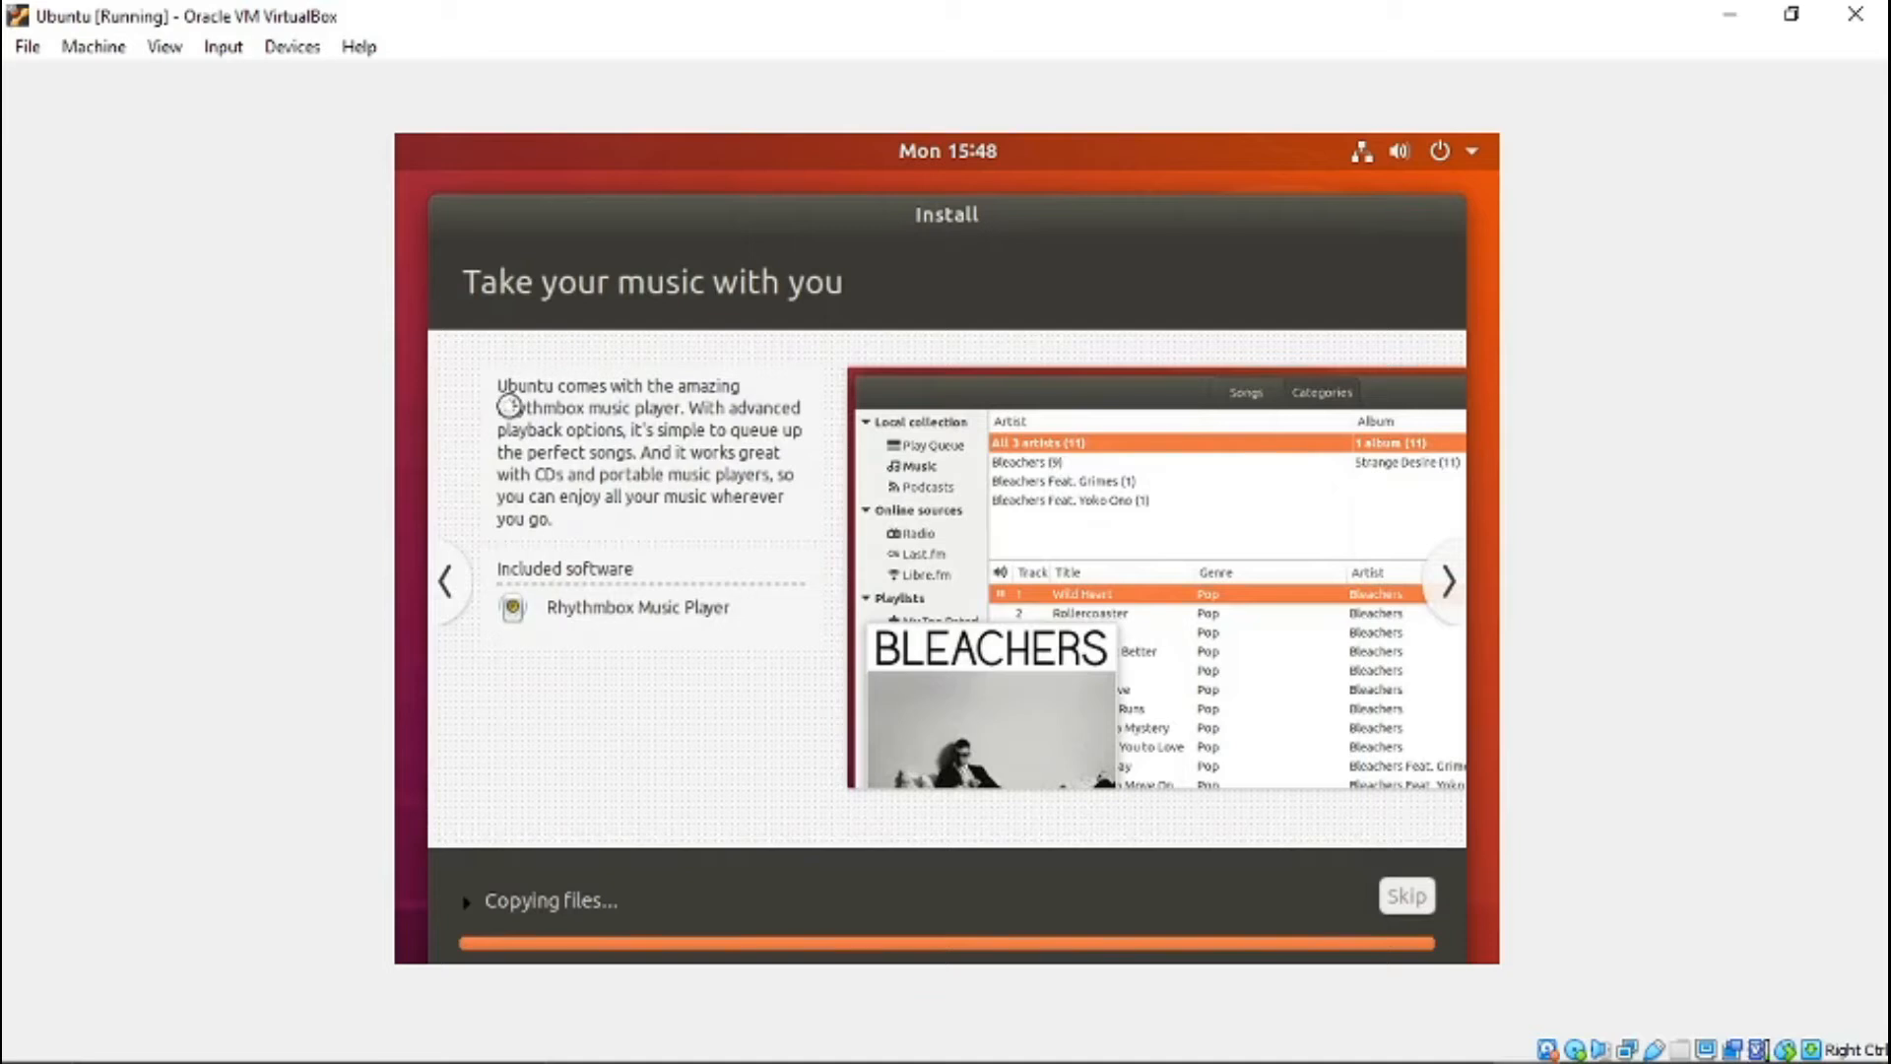
pyautogui.click(1440, 587)
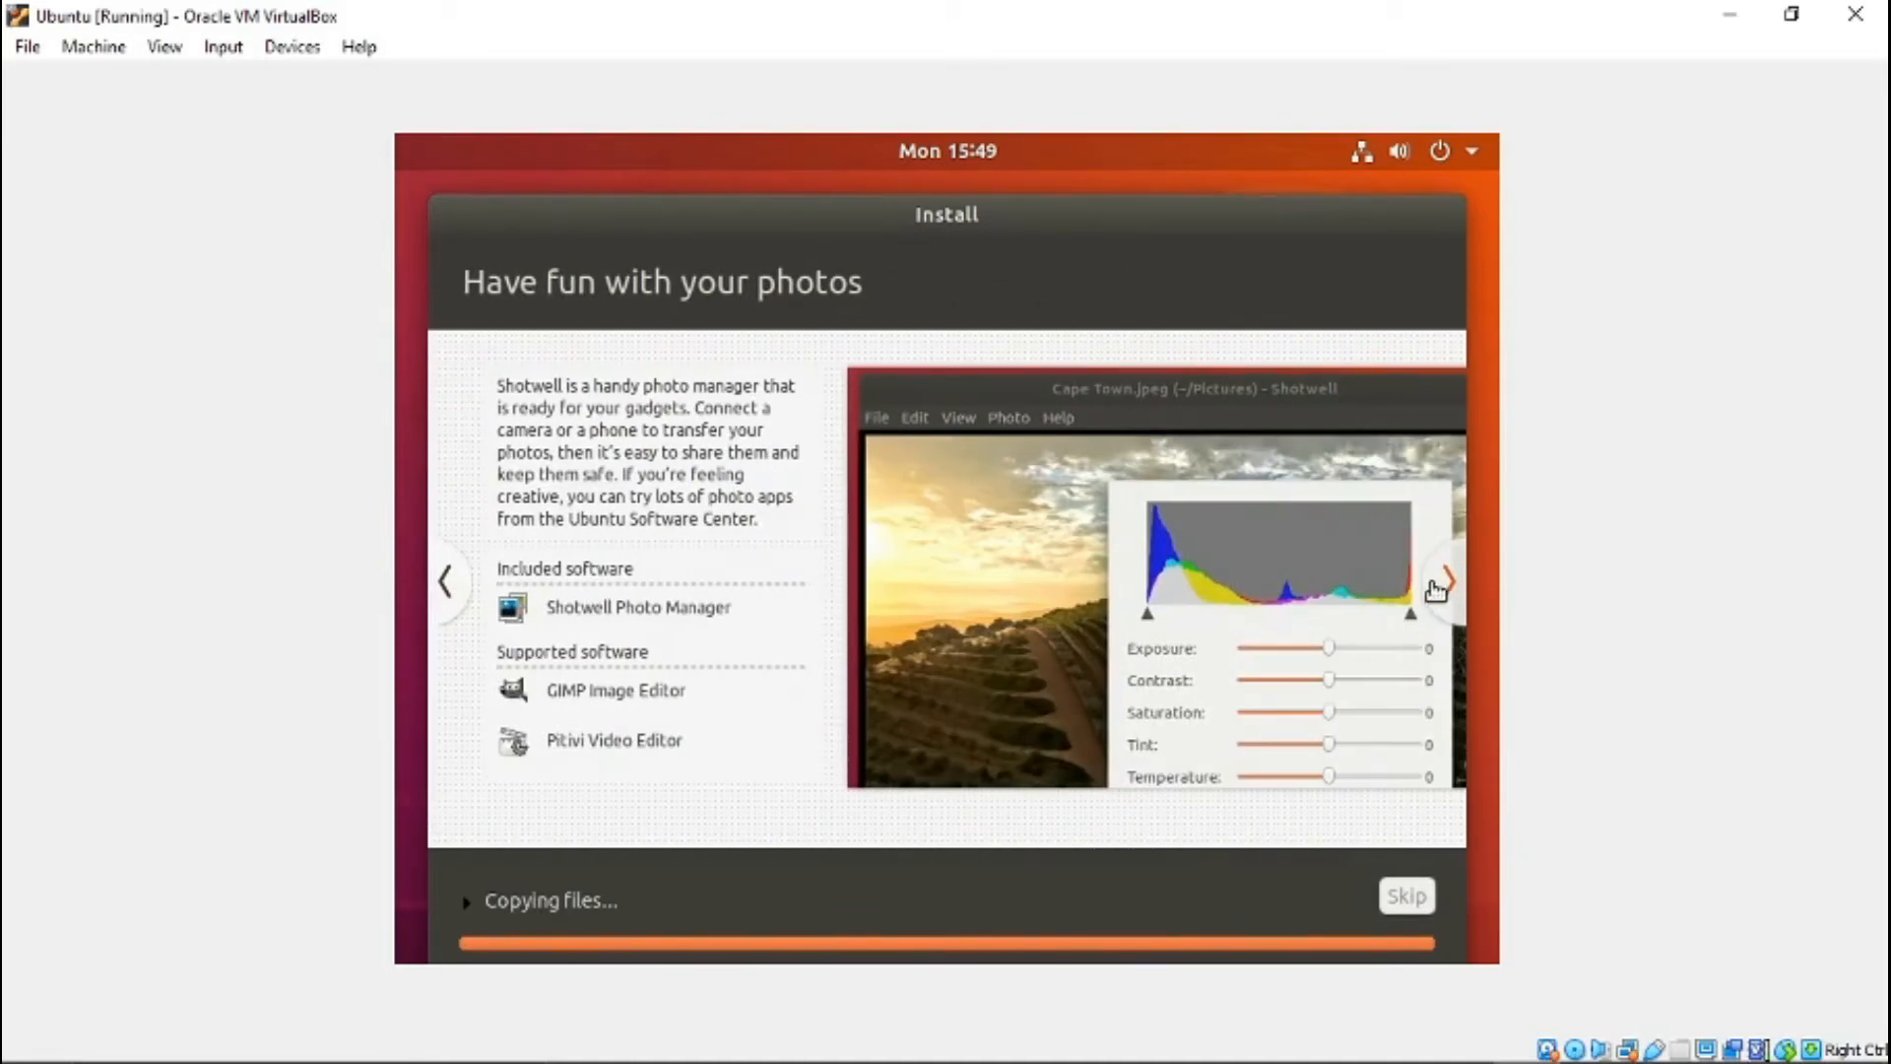
pyautogui.click(1438, 587)
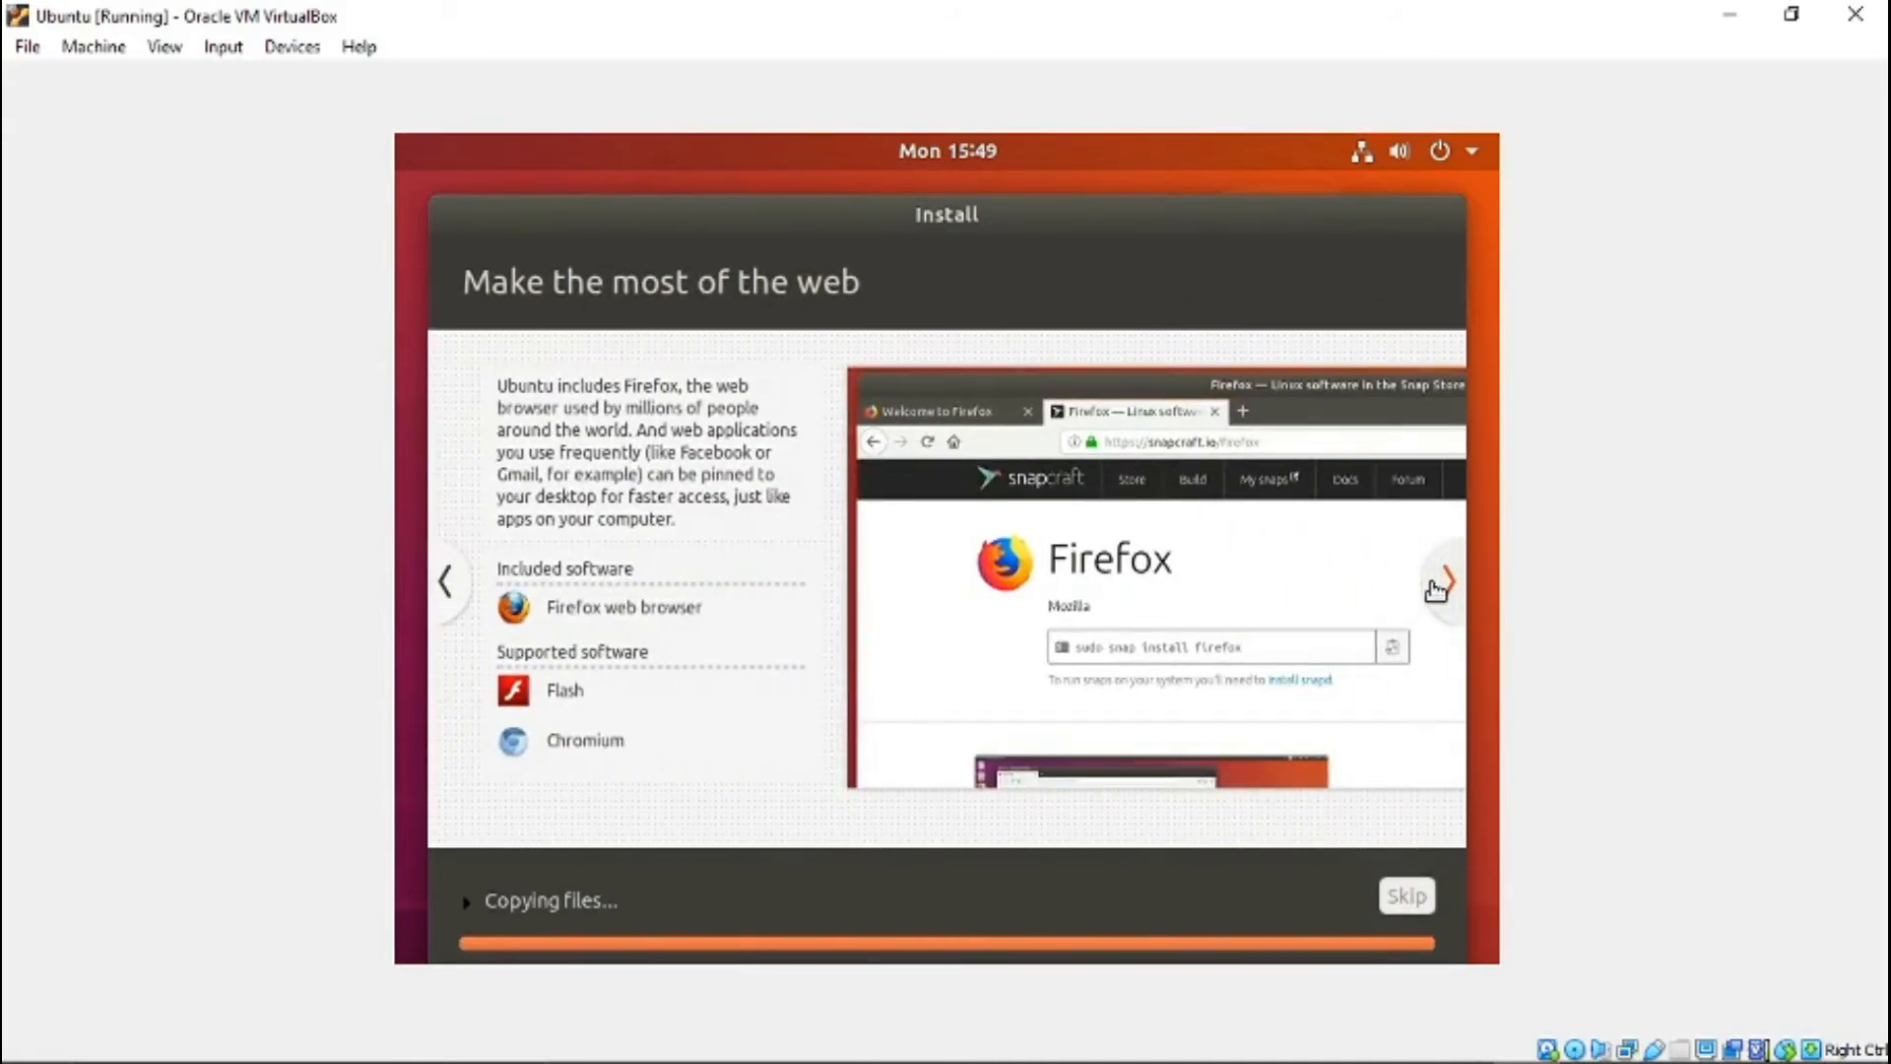
pyautogui.click(1438, 587)
pyautogui.click(1438, 587)
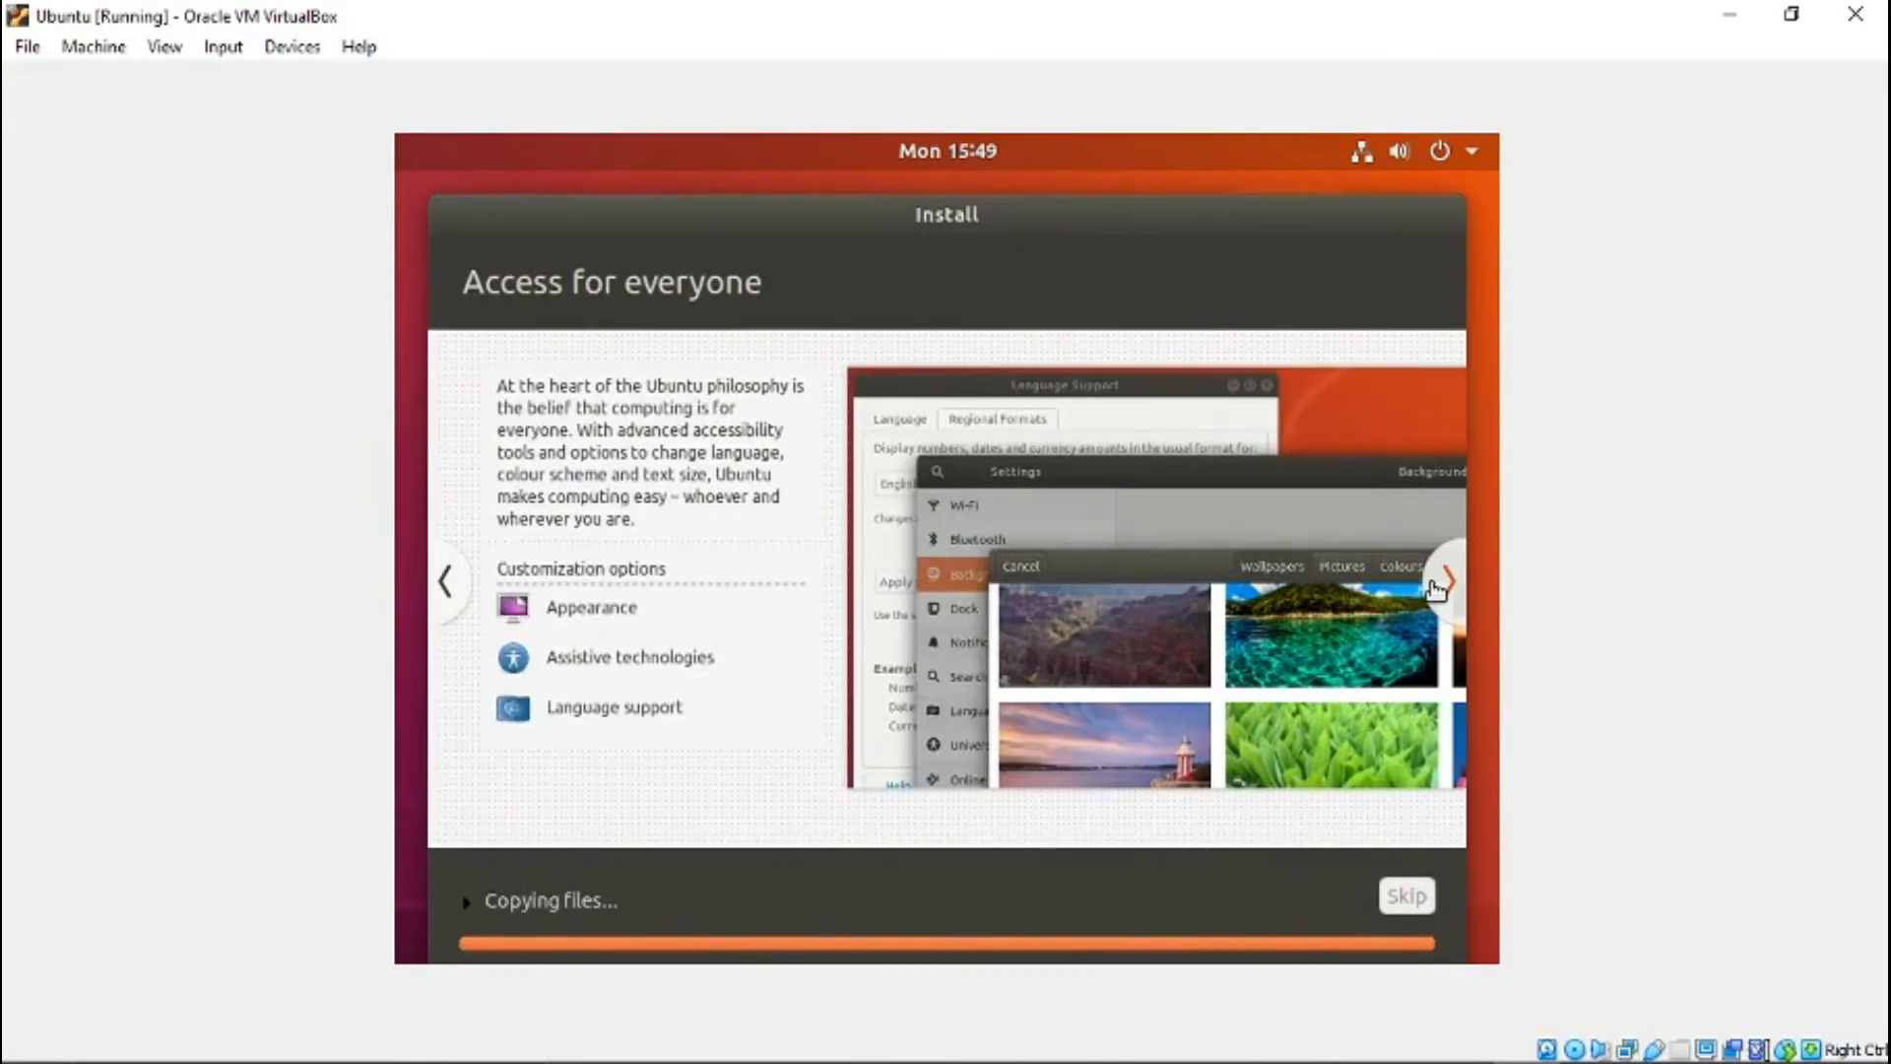
pyautogui.click(1438, 581)
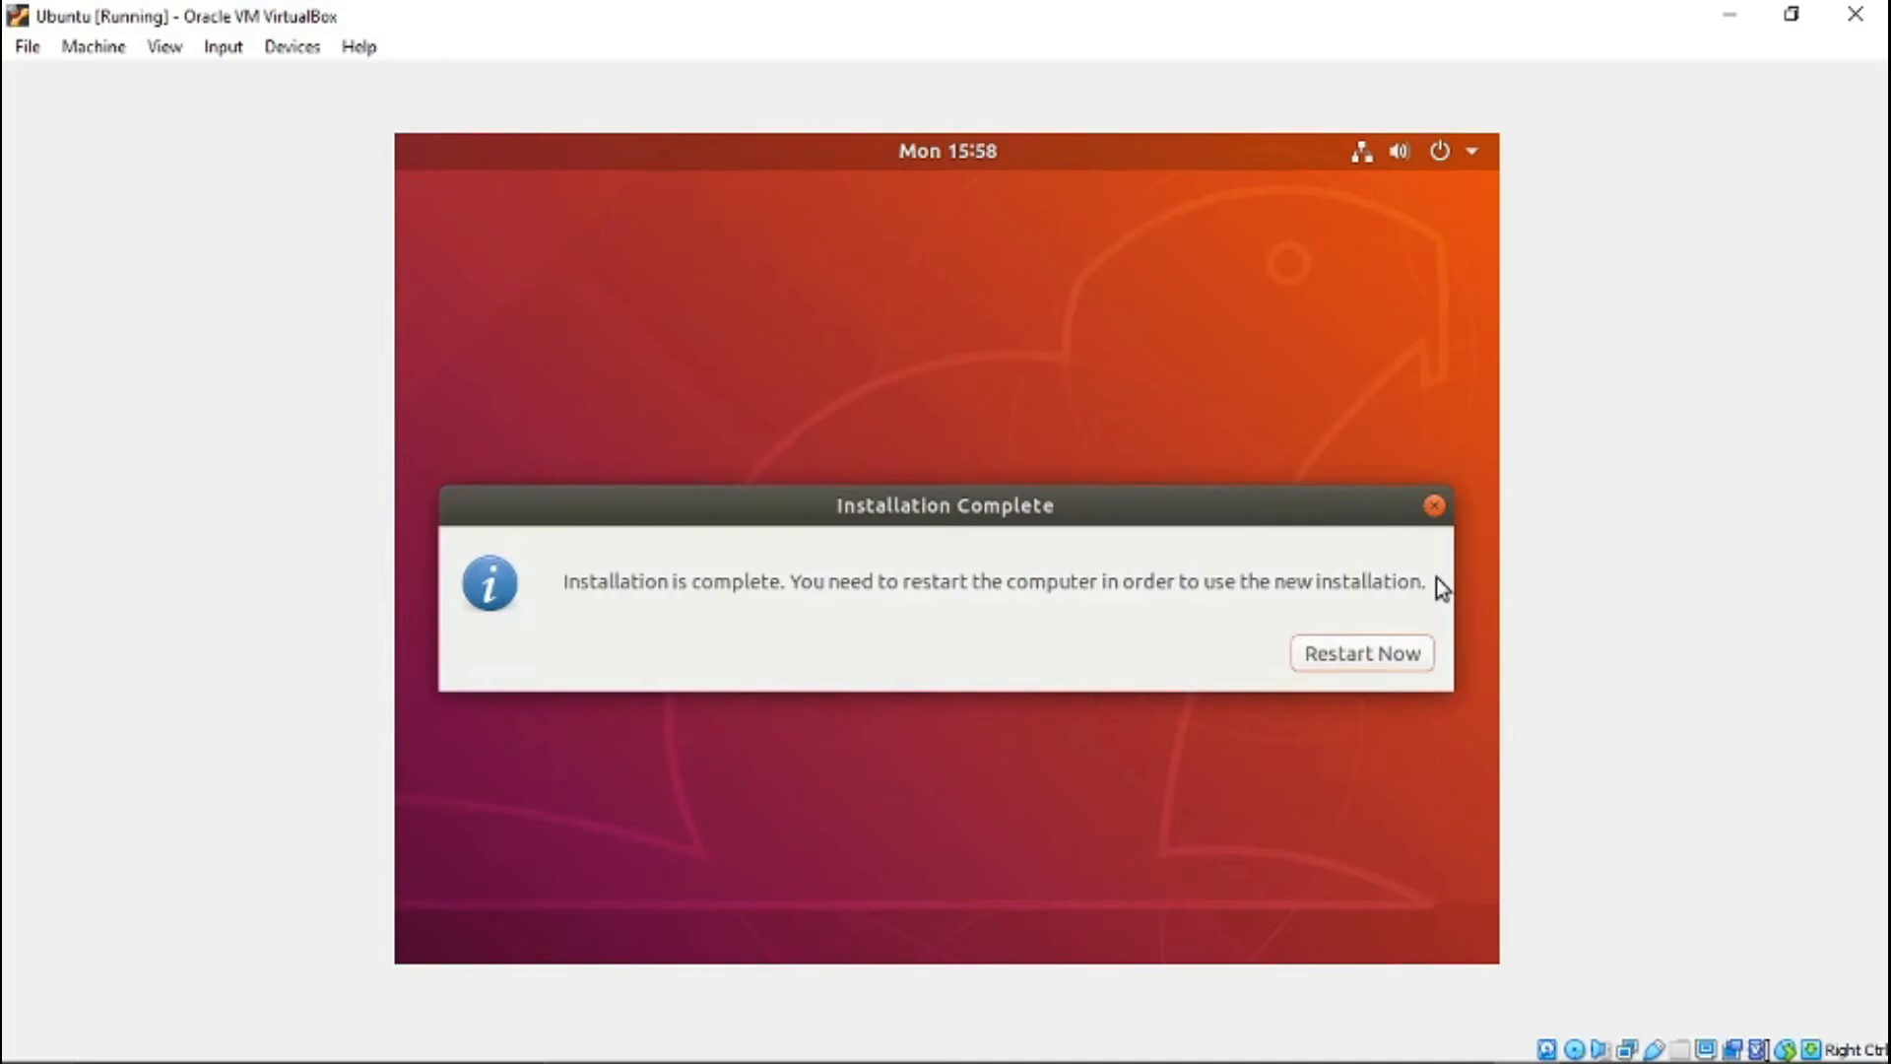
# - Restart the virtual machine into the new installation, confirm the installation medium removal, and dismiss the mouse pointer integration notices
pyautogui.click(1337, 655)
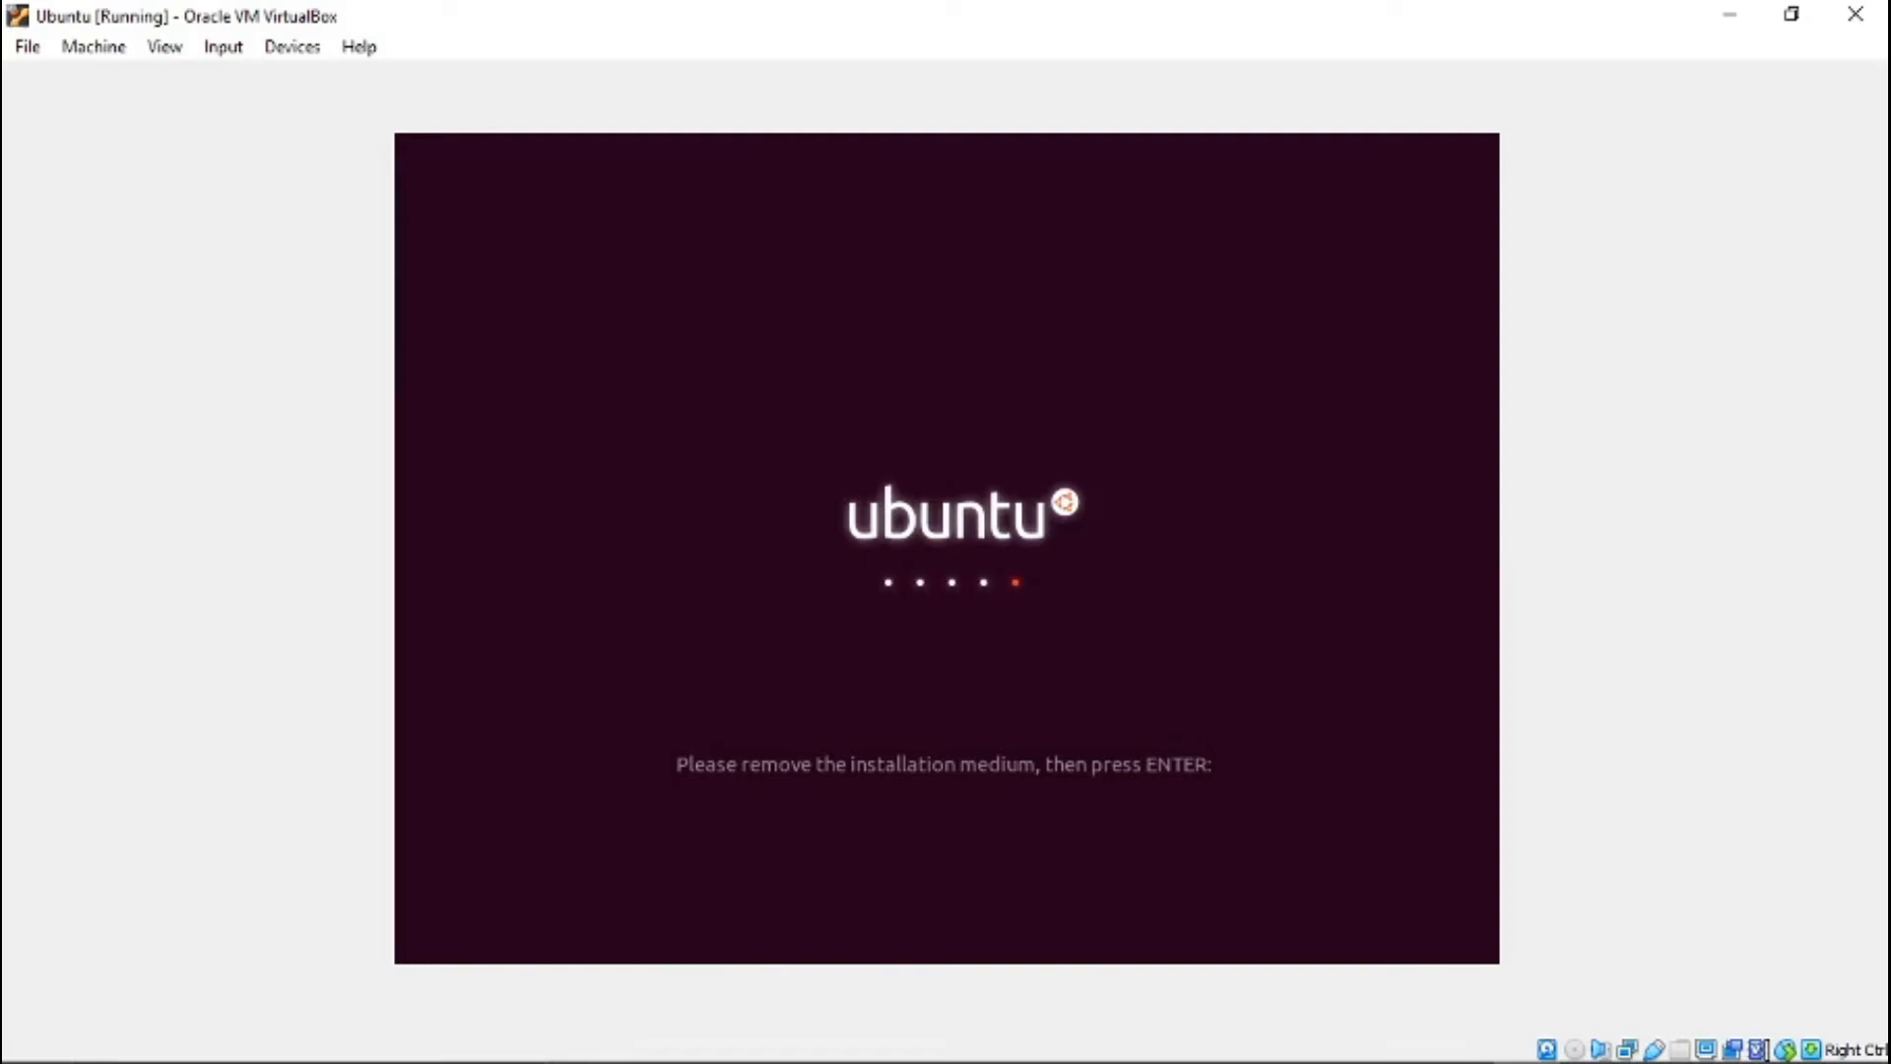
pyautogui.press('Return')
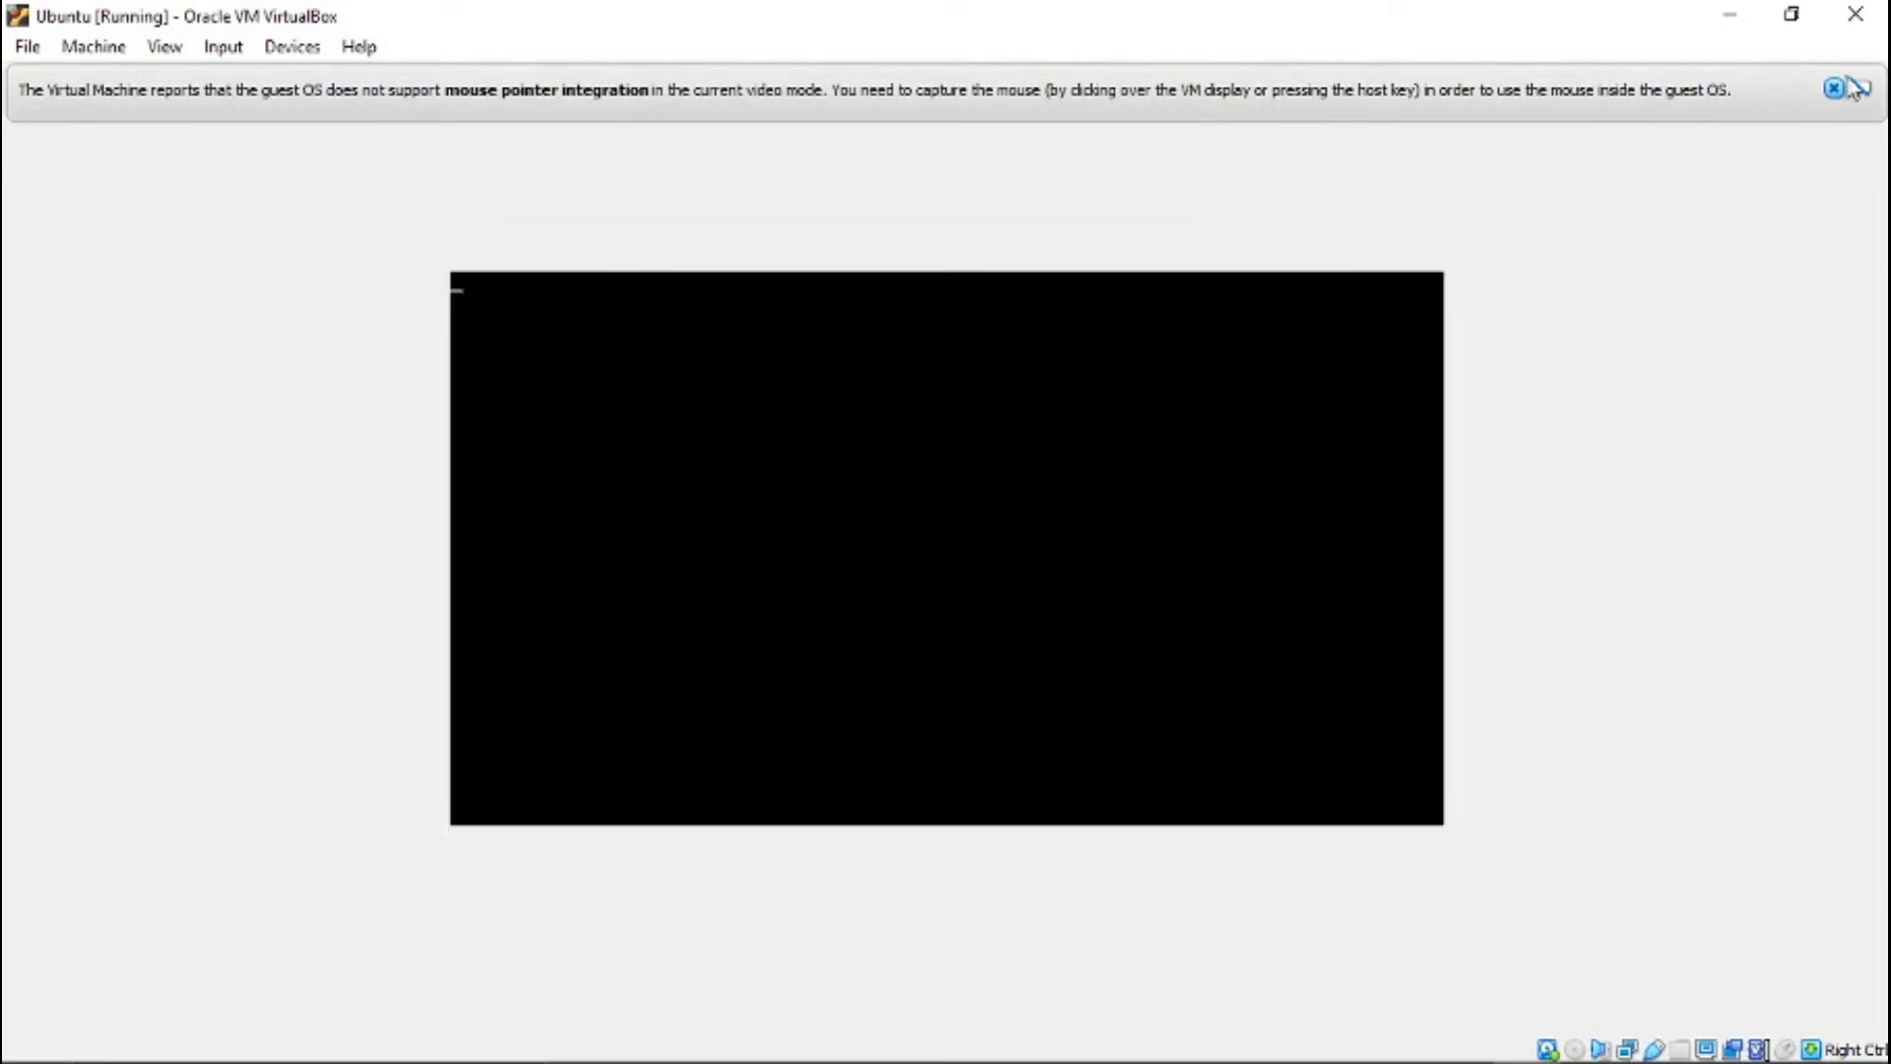
pyautogui.click(1834, 89)
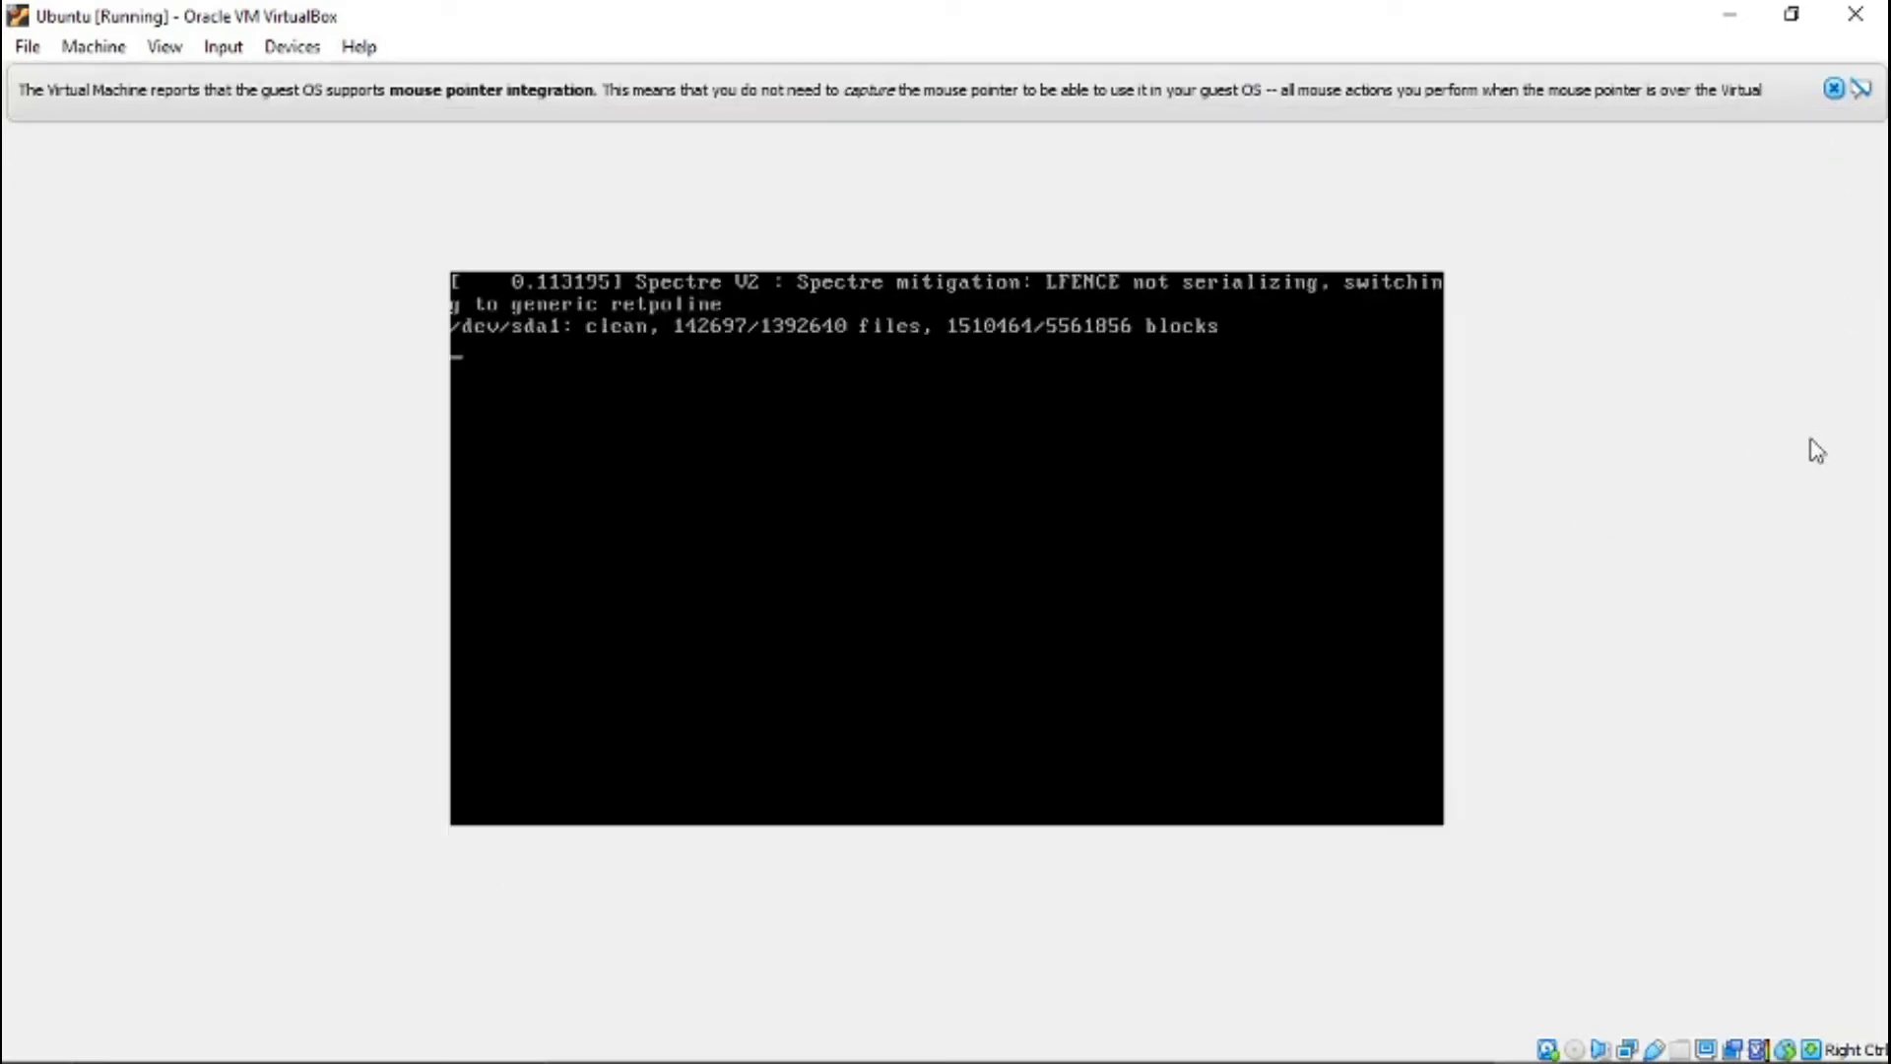
pyautogui.click(1834, 89)
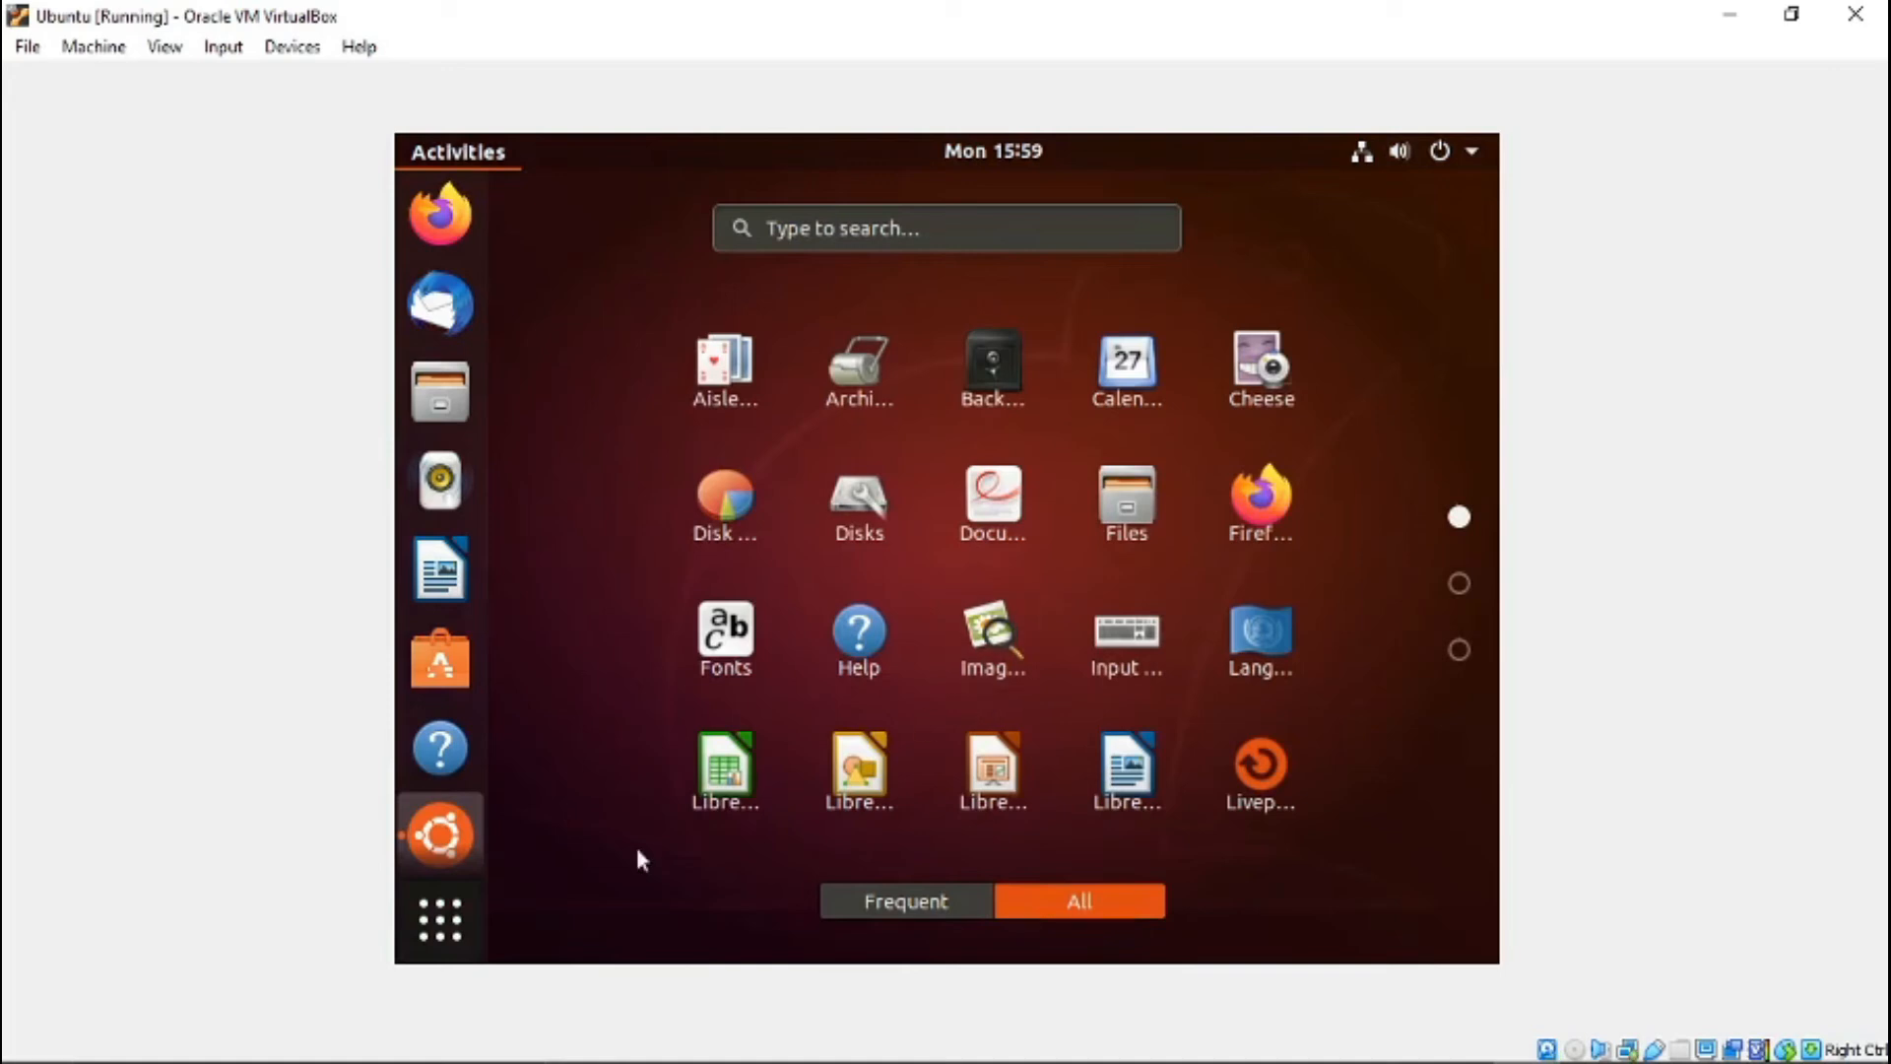
# - Leave the applications overview and complete the Welcome to Ubuntu screens, keeping the option to send system info to Canonical
pyautogui.click(448, 926)
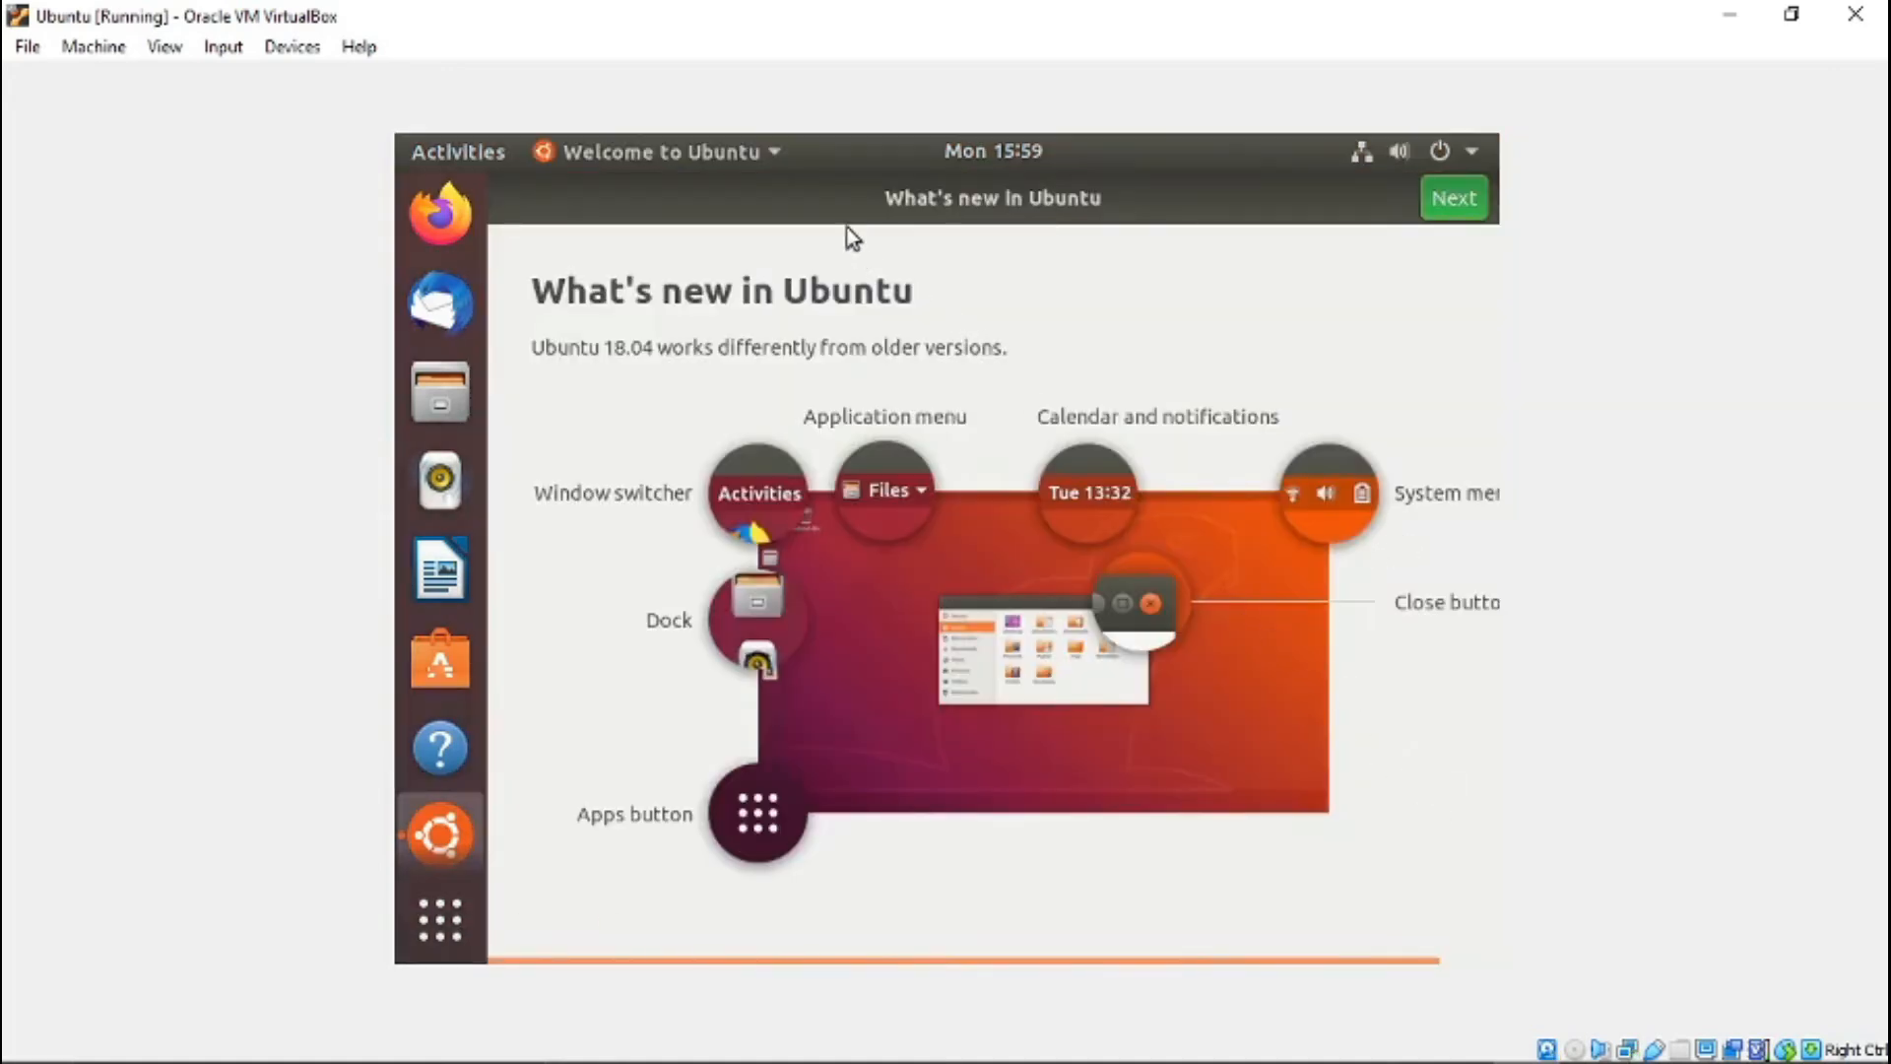
pyautogui.click(1457, 207)
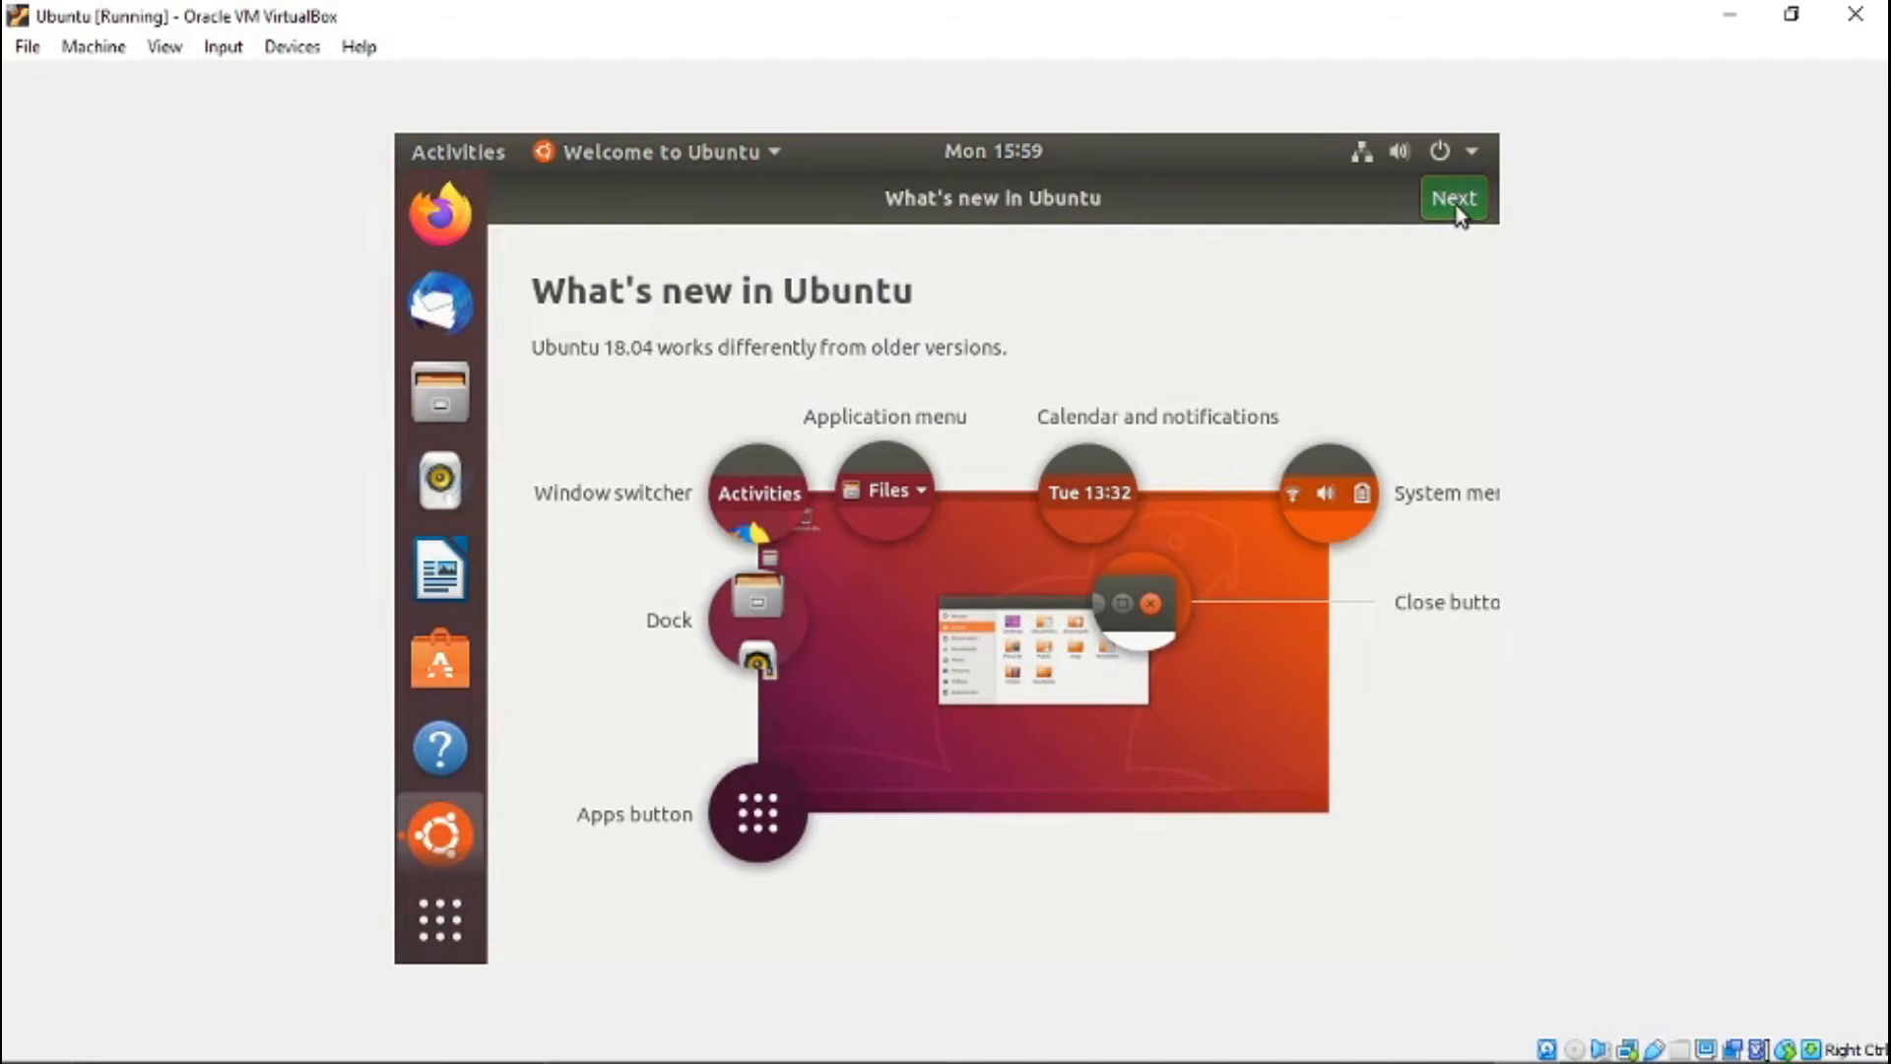
pyautogui.click(1454, 200)
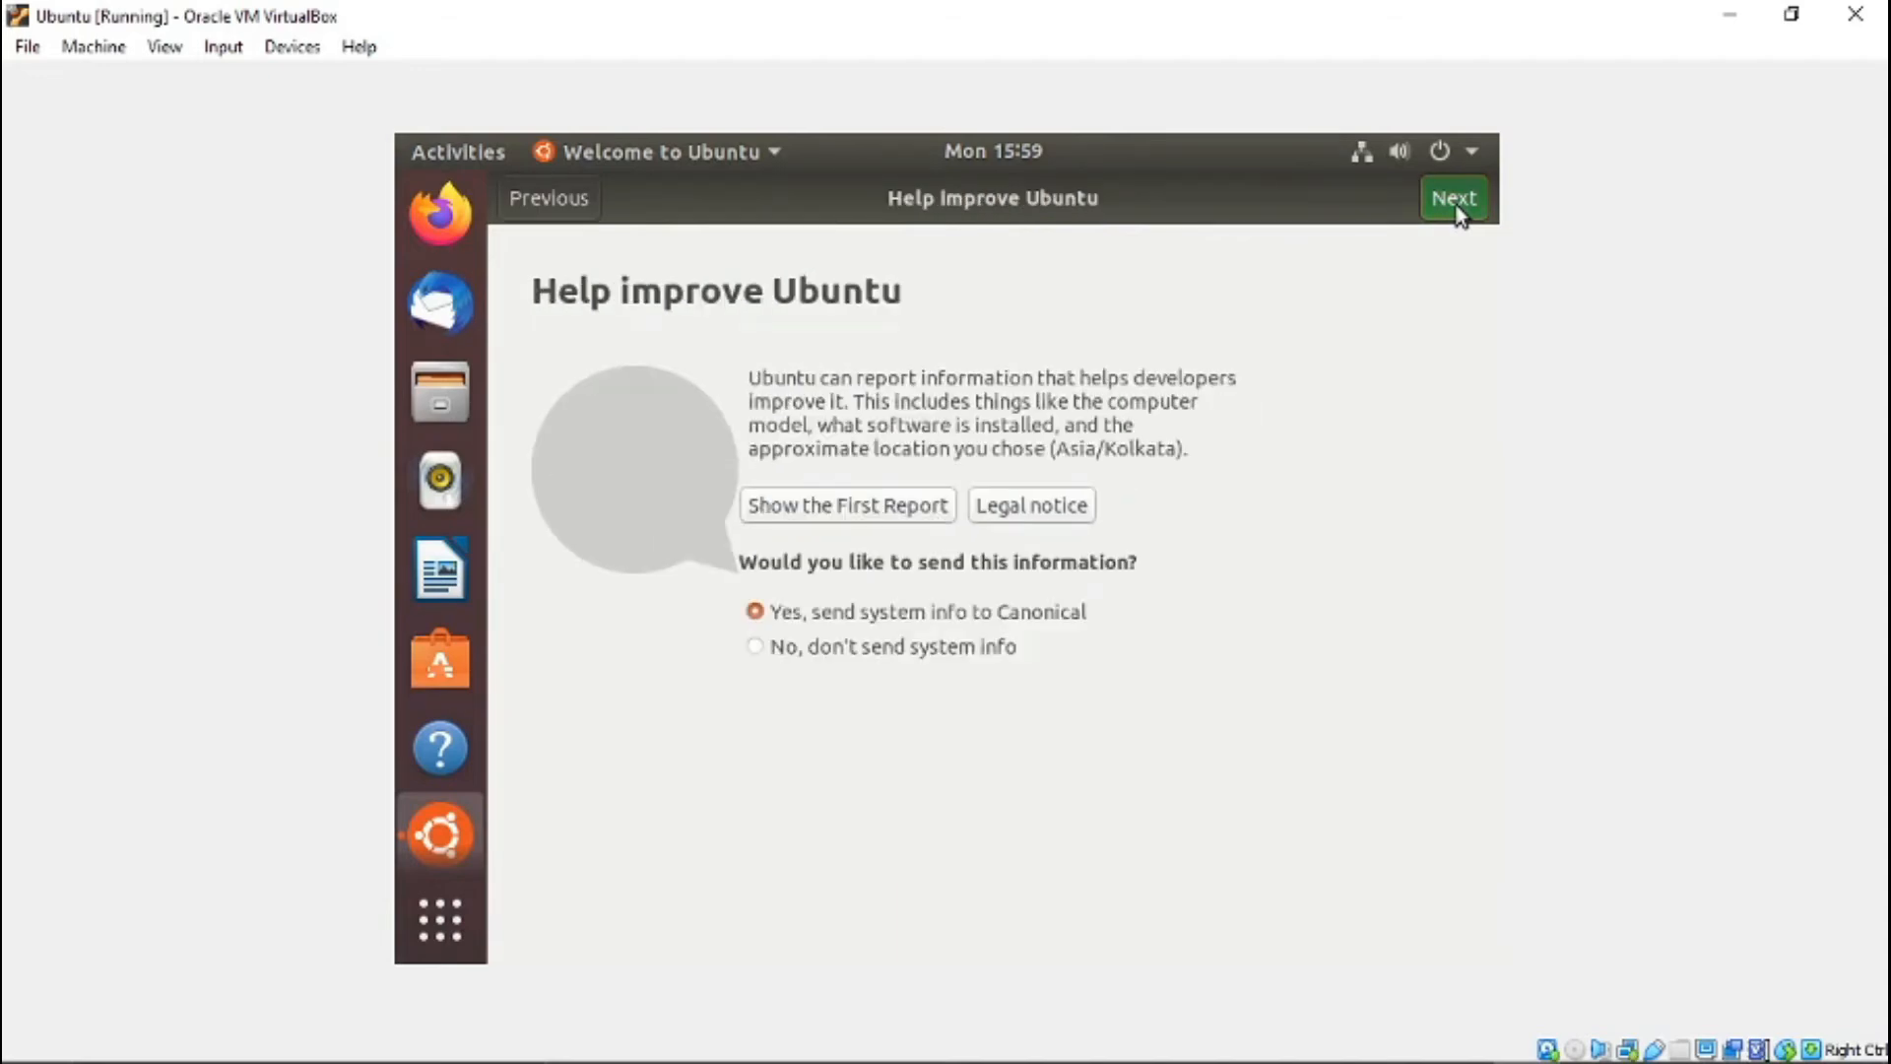
pyautogui.click(1455, 205)
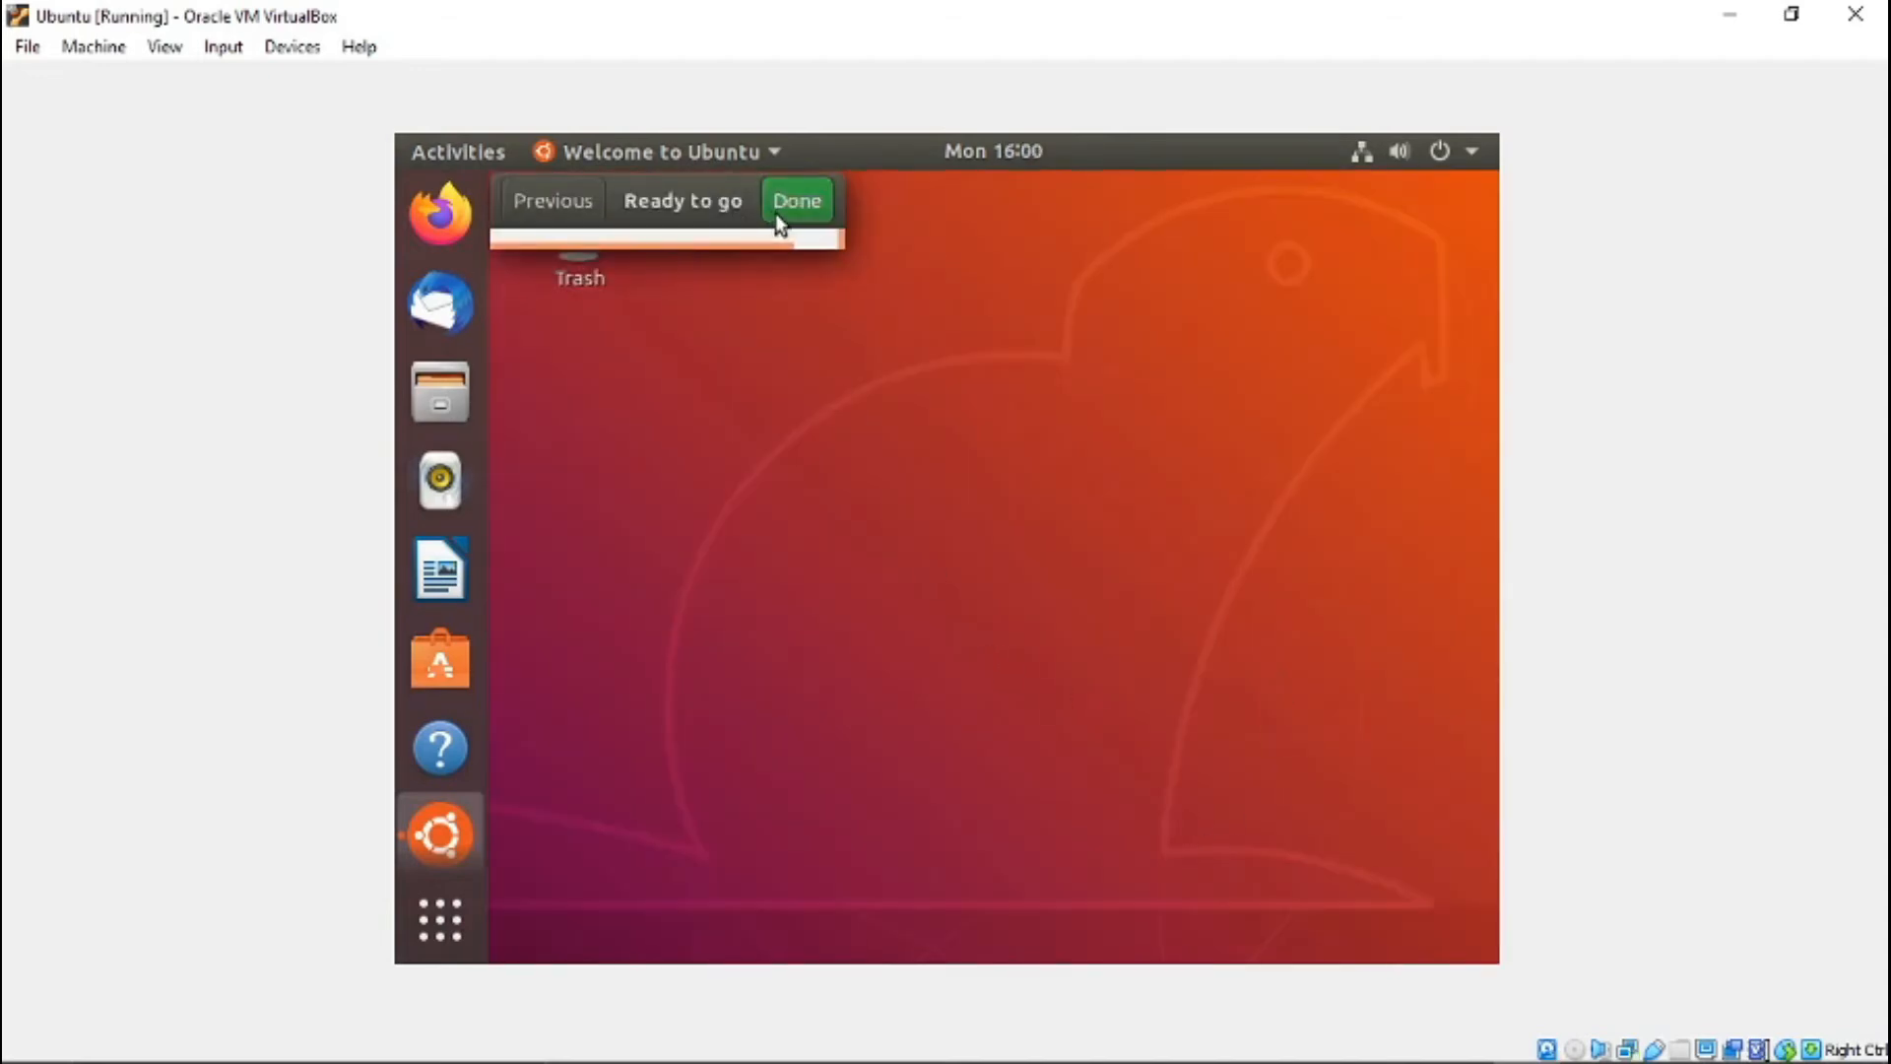
pyautogui.moveTo(776, 209); pyautogui.dragTo(716, 296)
pyautogui.doubleClick(639, 285)
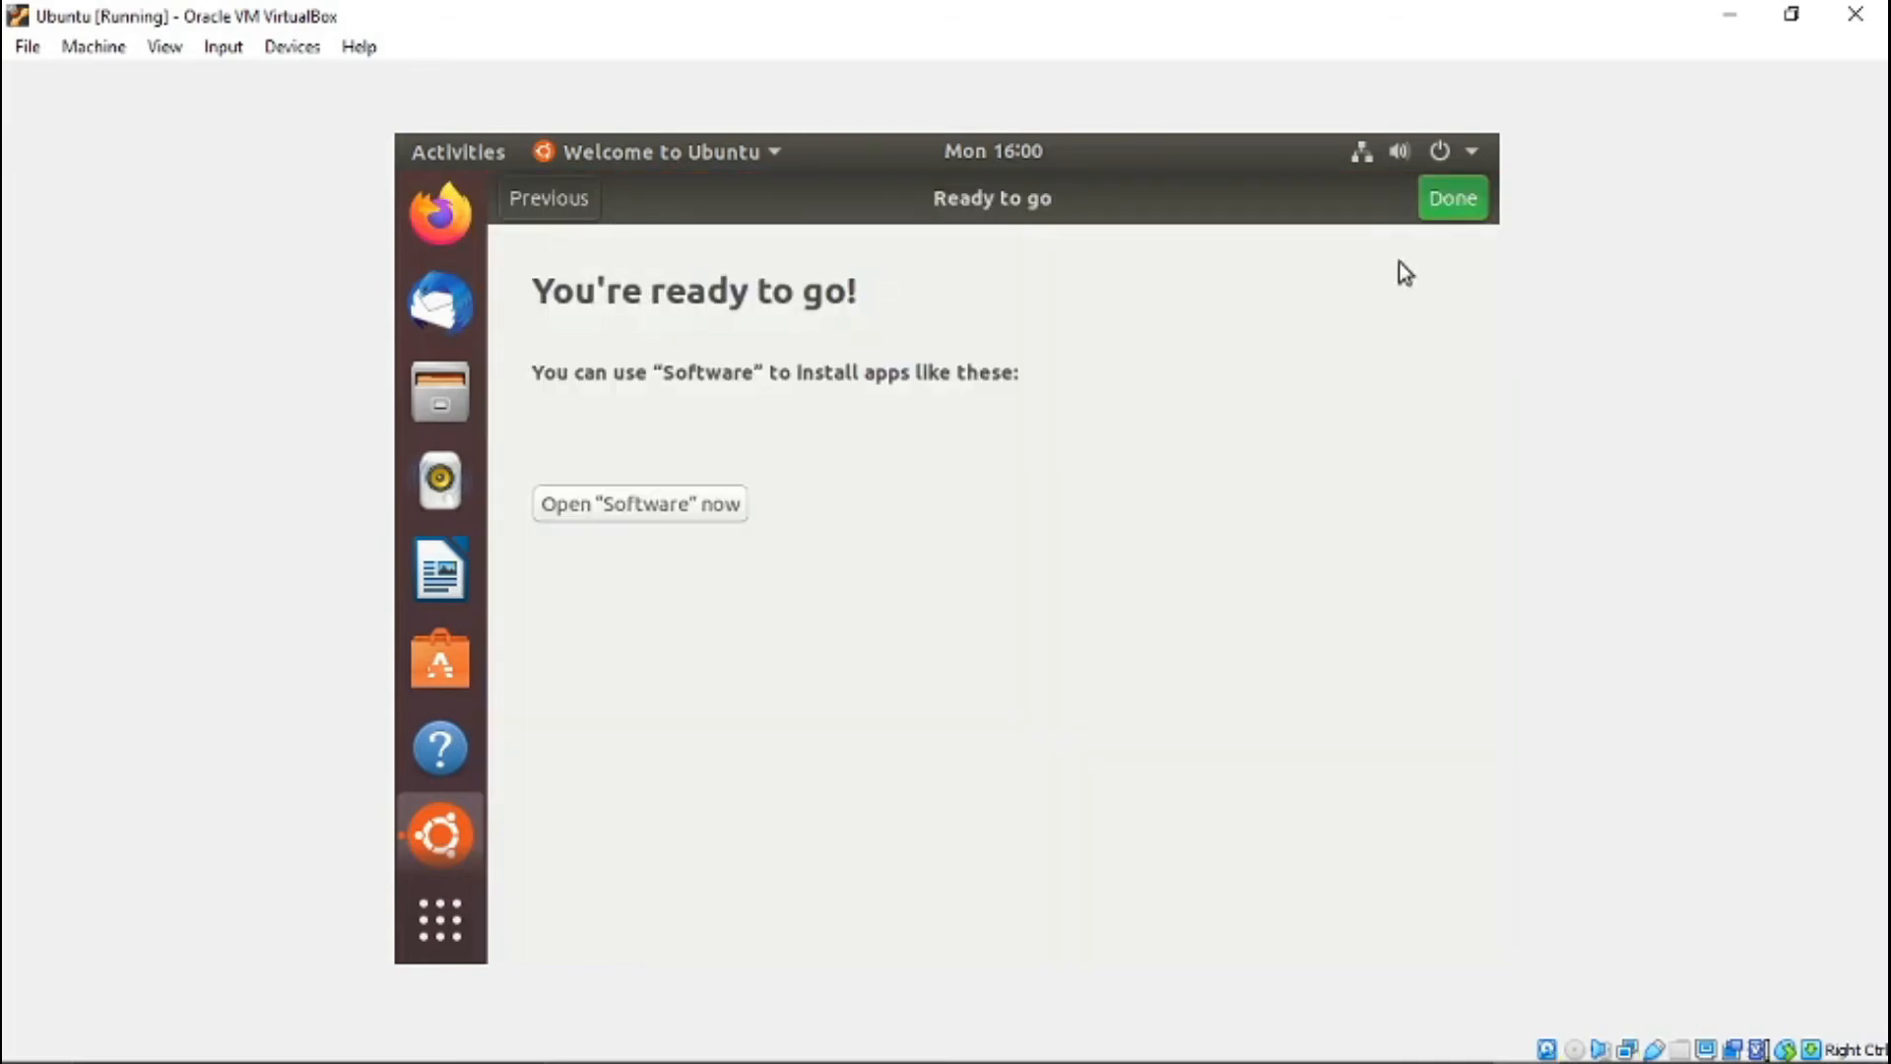
pyautogui.click(1444, 207)
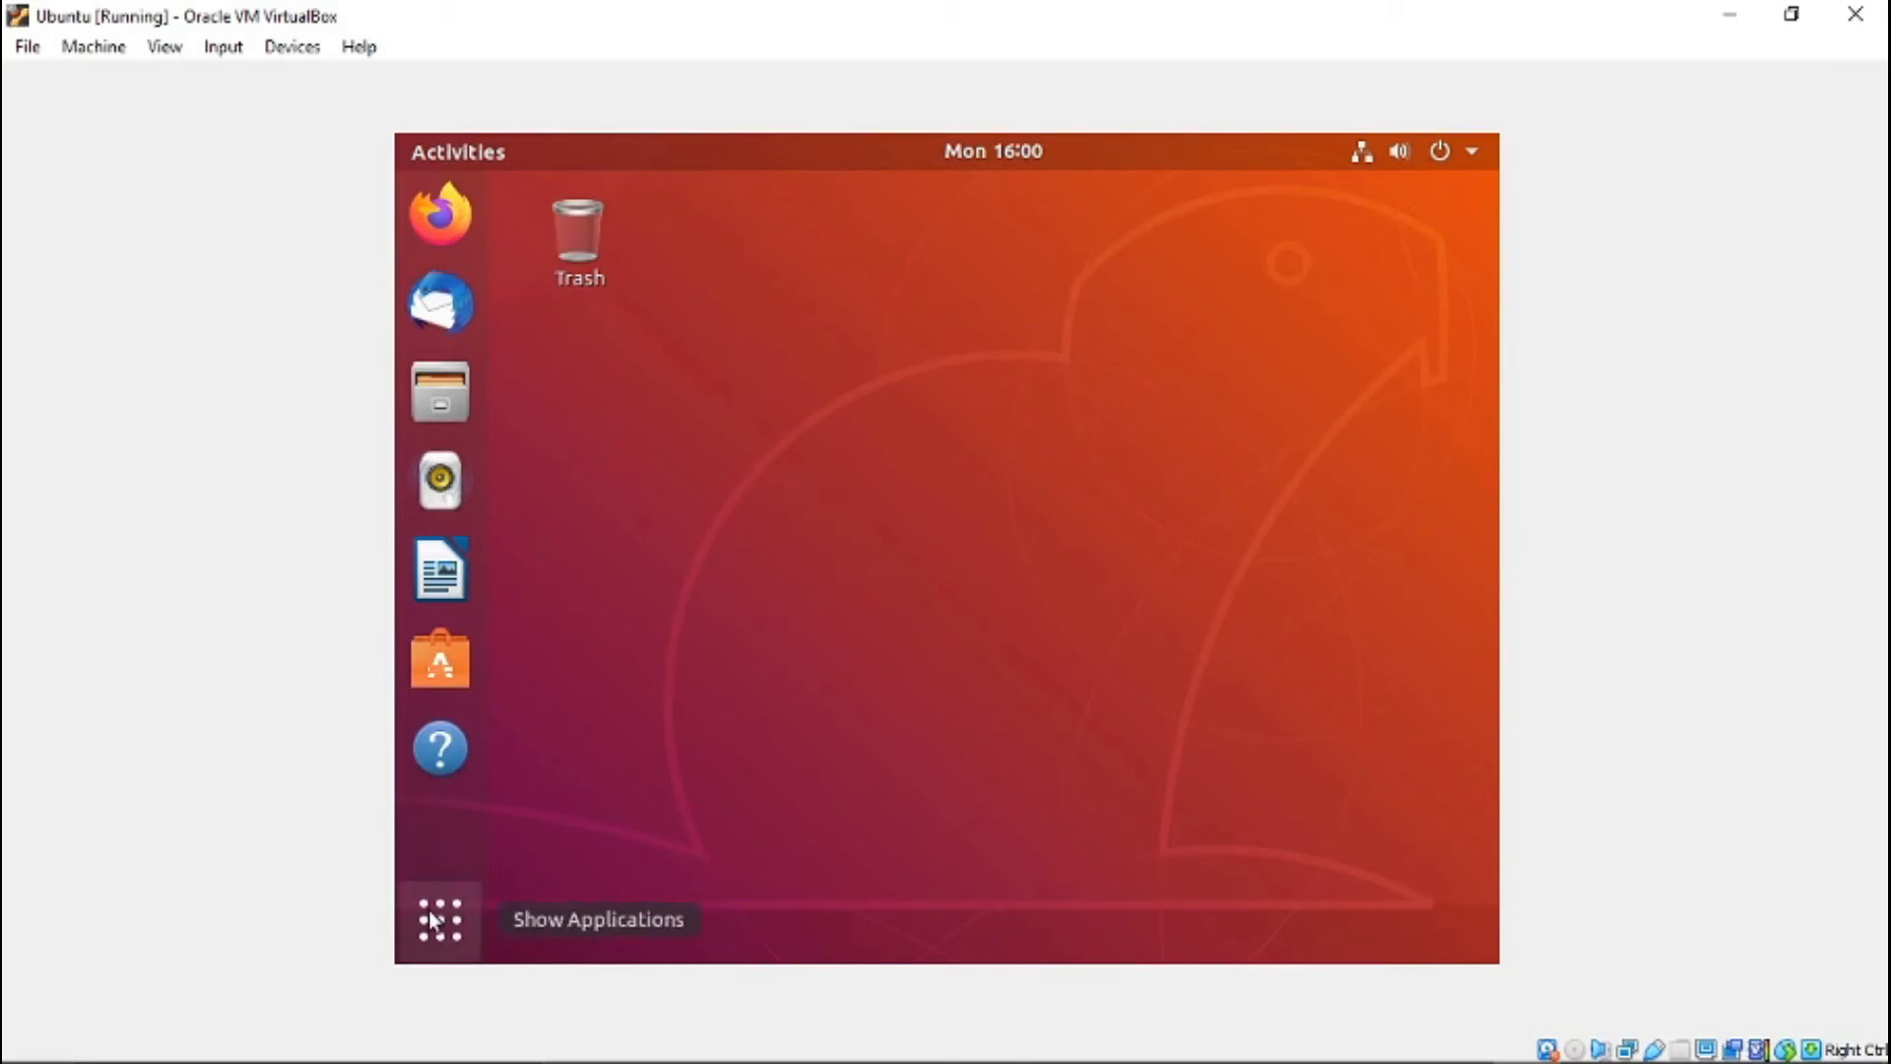
# - Look through both pages of the installed applications in the applications overview
pyautogui.click(471, 922)
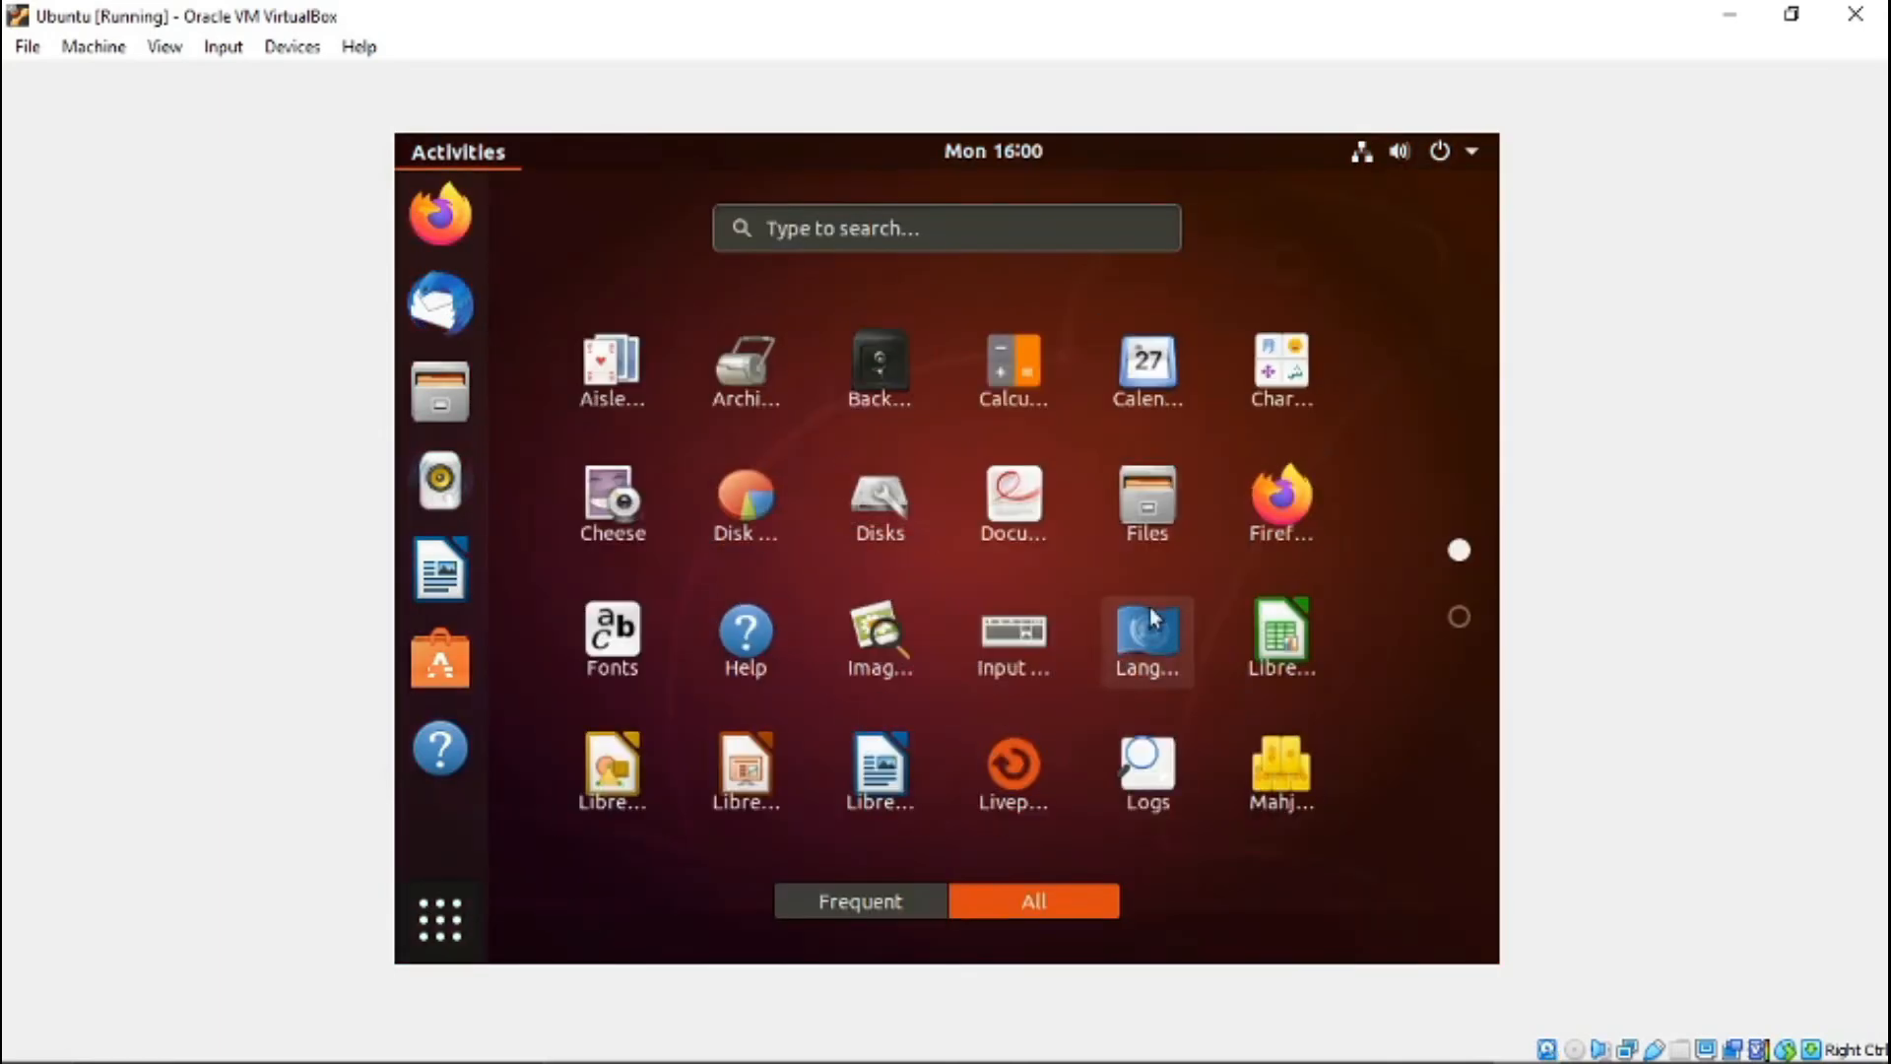
pyautogui.scroll(-1, 861, 581)
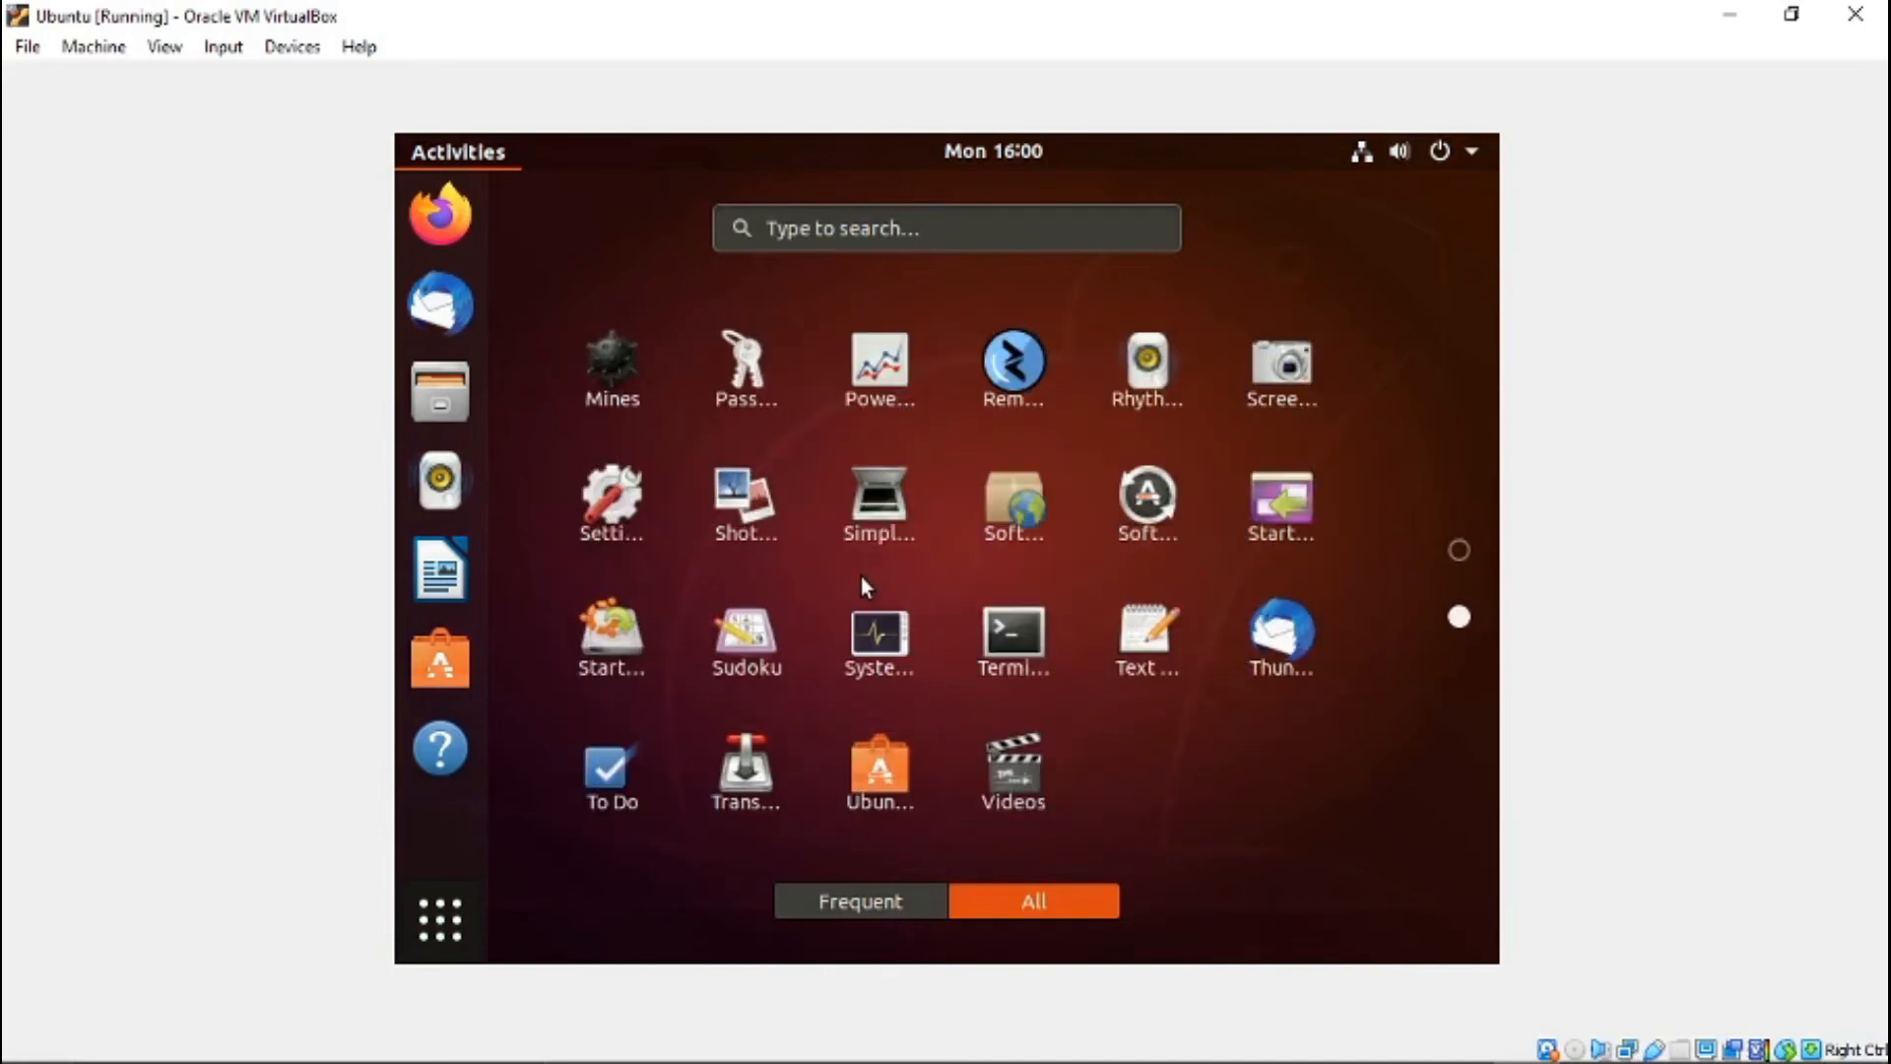
pyautogui.scroll(1, 861, 586)
pyautogui.scroll(-1, 860, 576)
pyautogui.scroll(1, 863, 601)
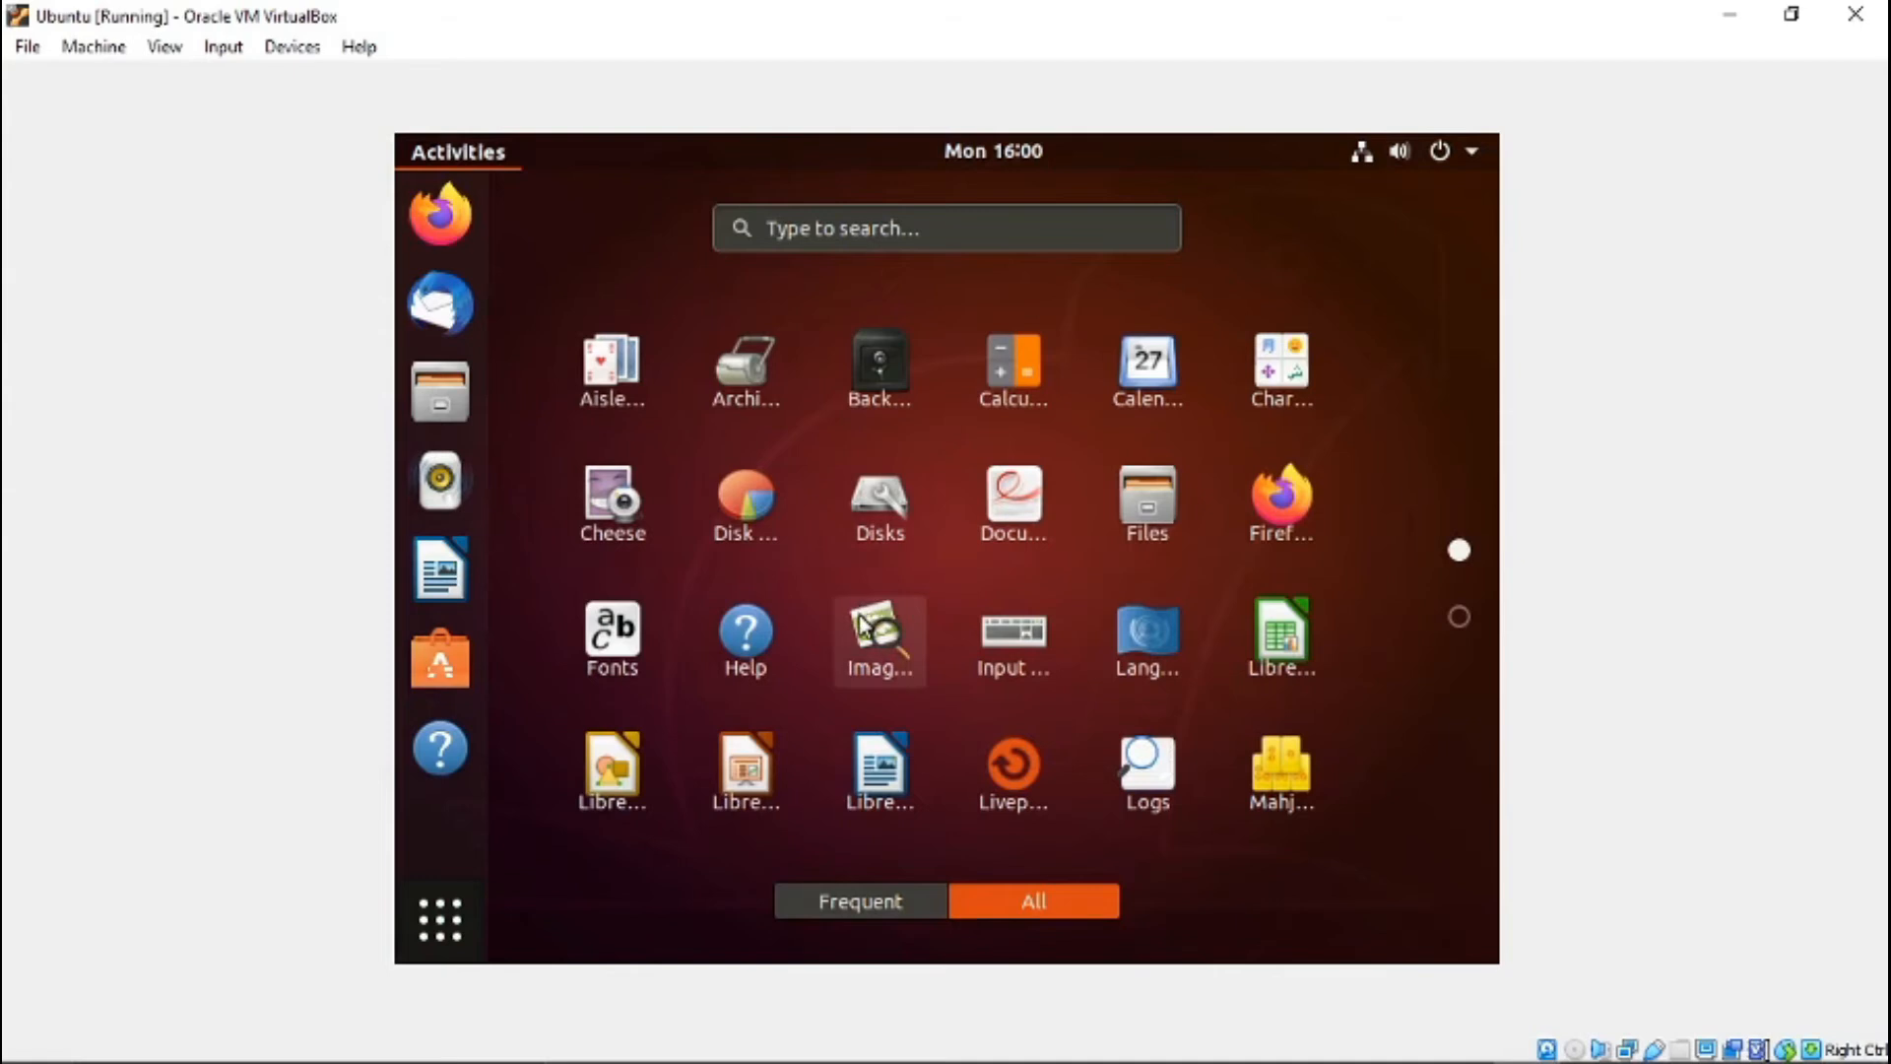
pyautogui.scroll(-1, 866, 621)
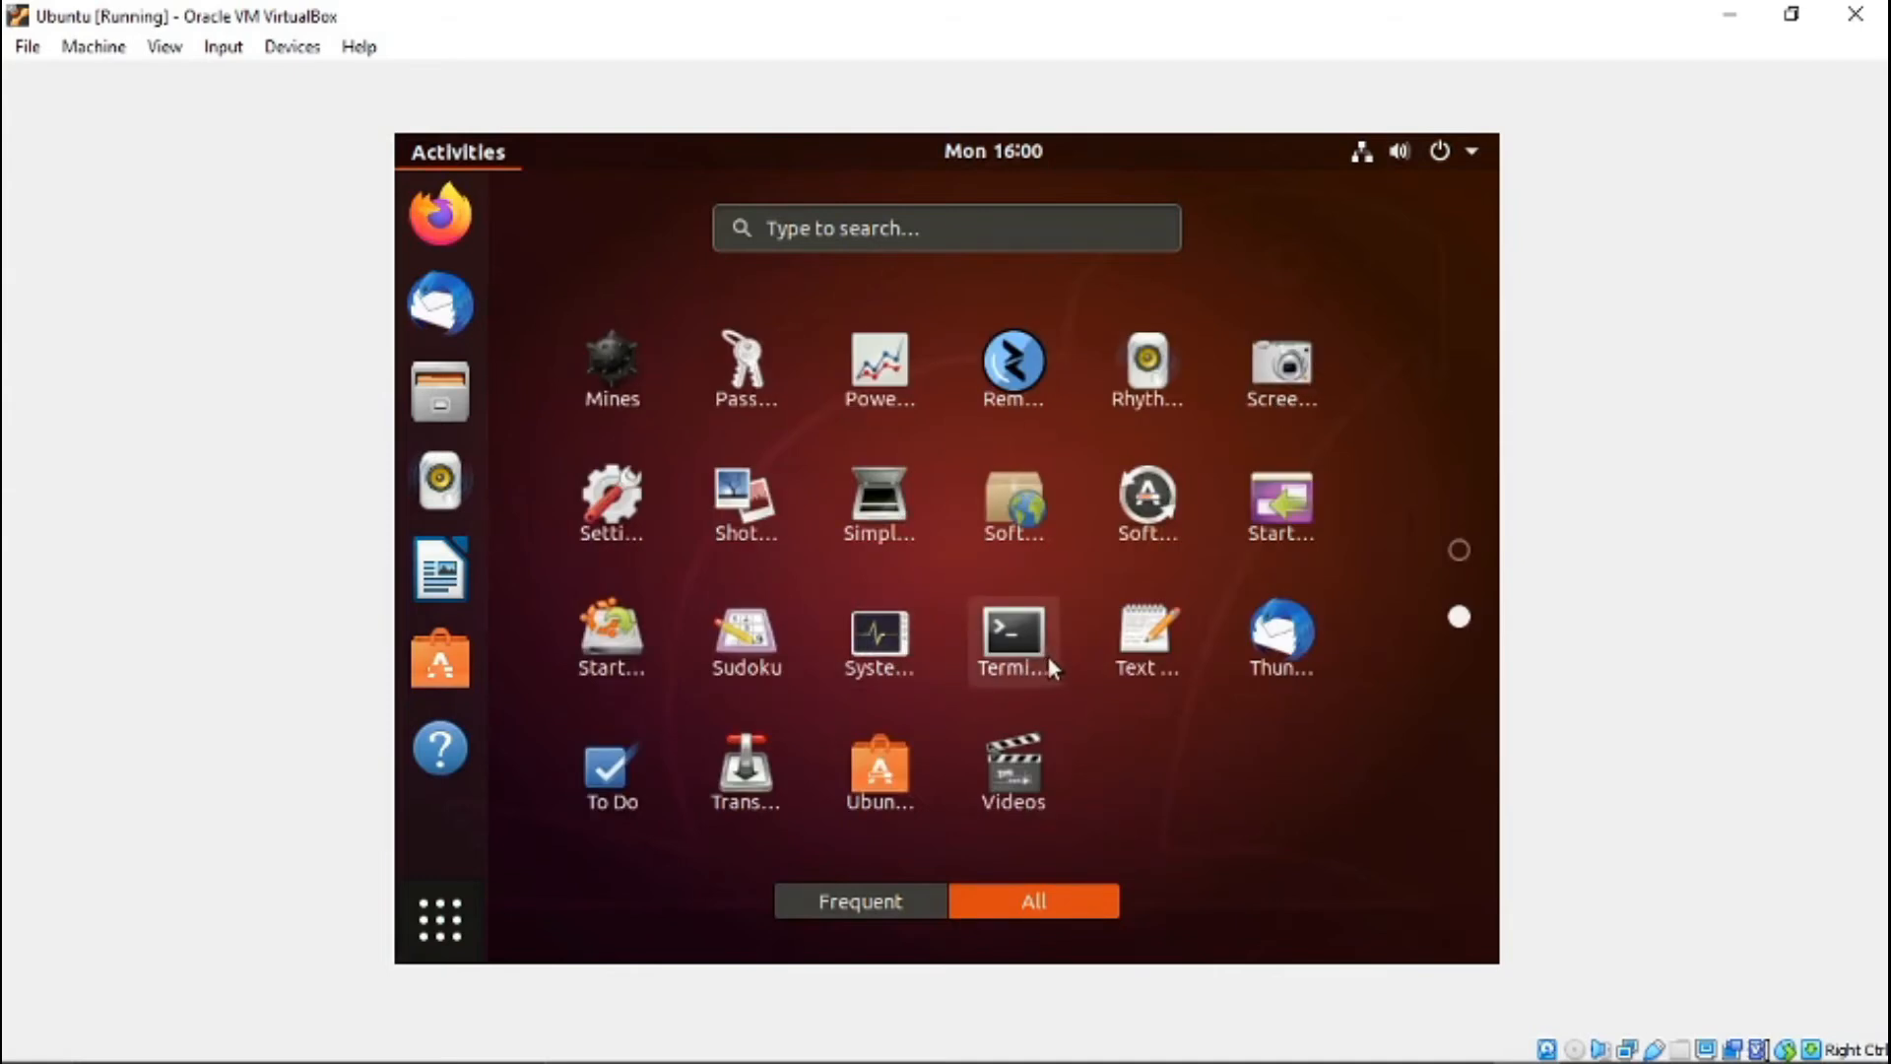
pyautogui.scroll(1, 892, 736)
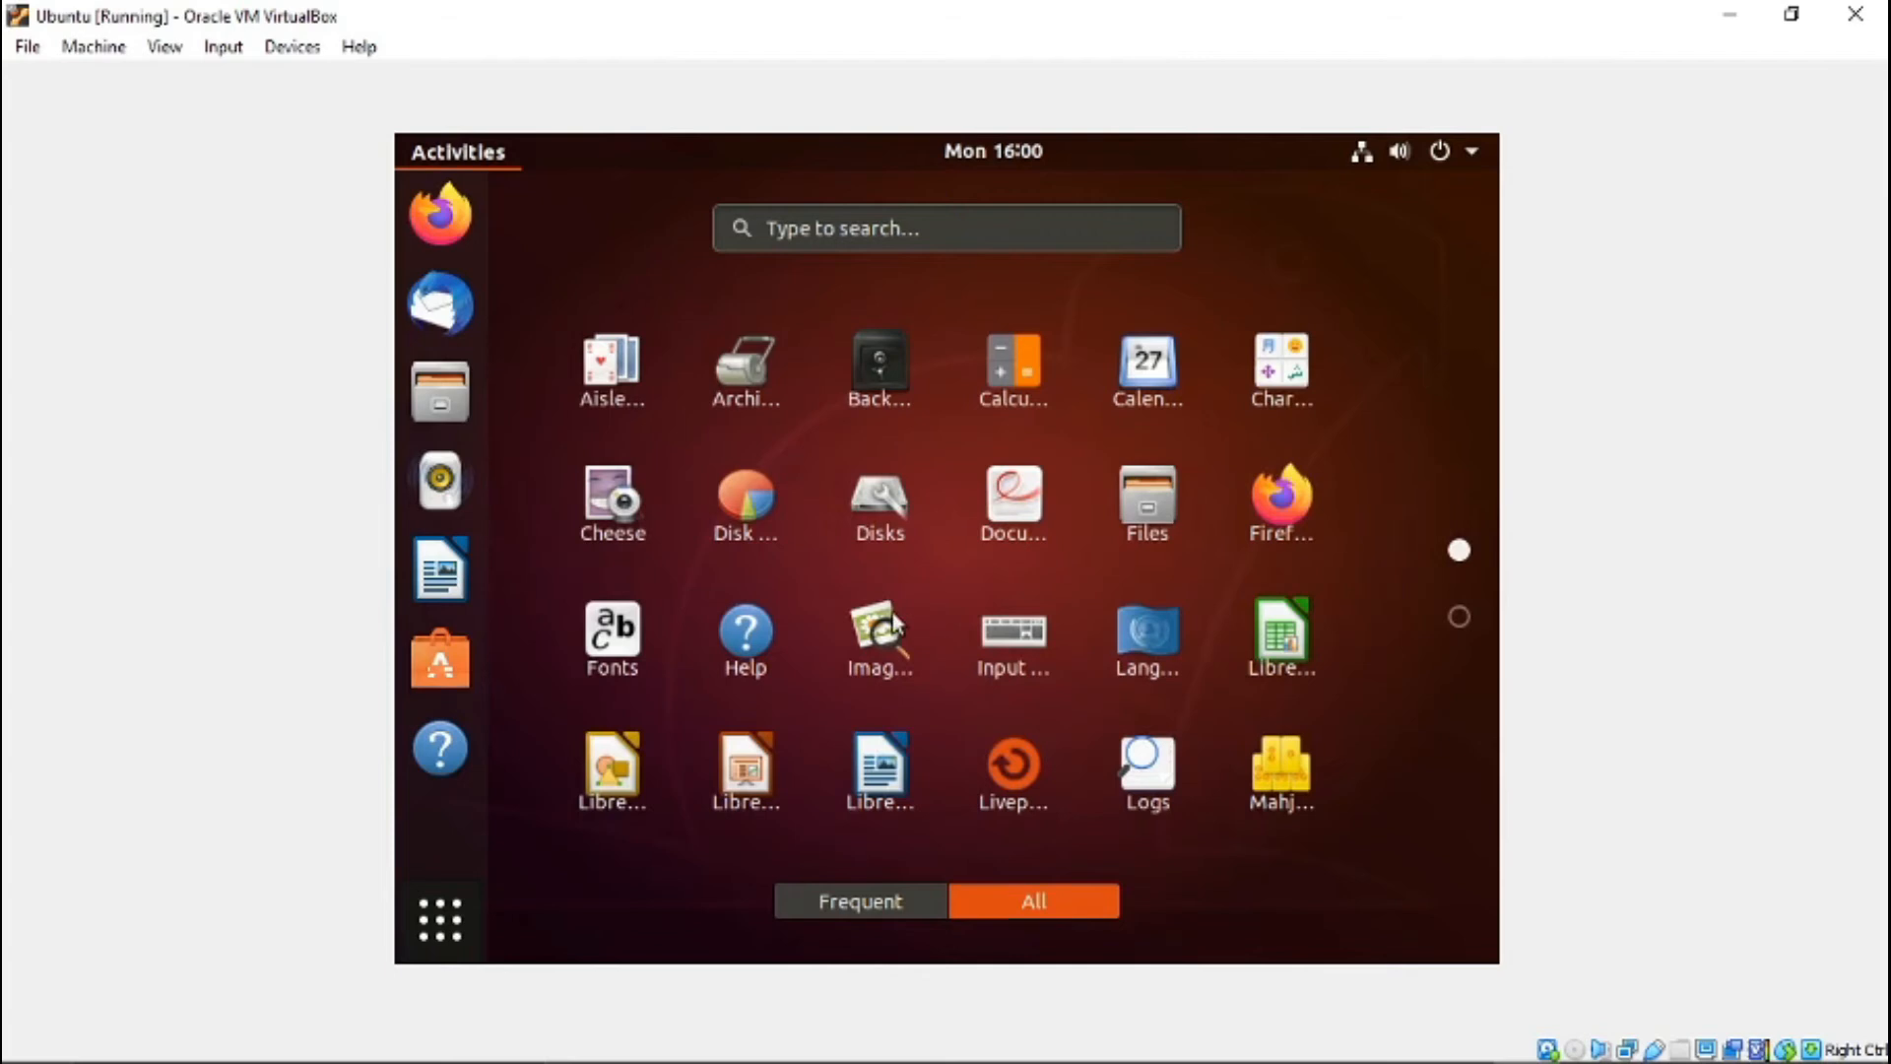
# - Search the applications for "sett", open Settings, and go to the Displays page under Devices
pyautogui.click(934, 230)
pyautogui.write('sel')
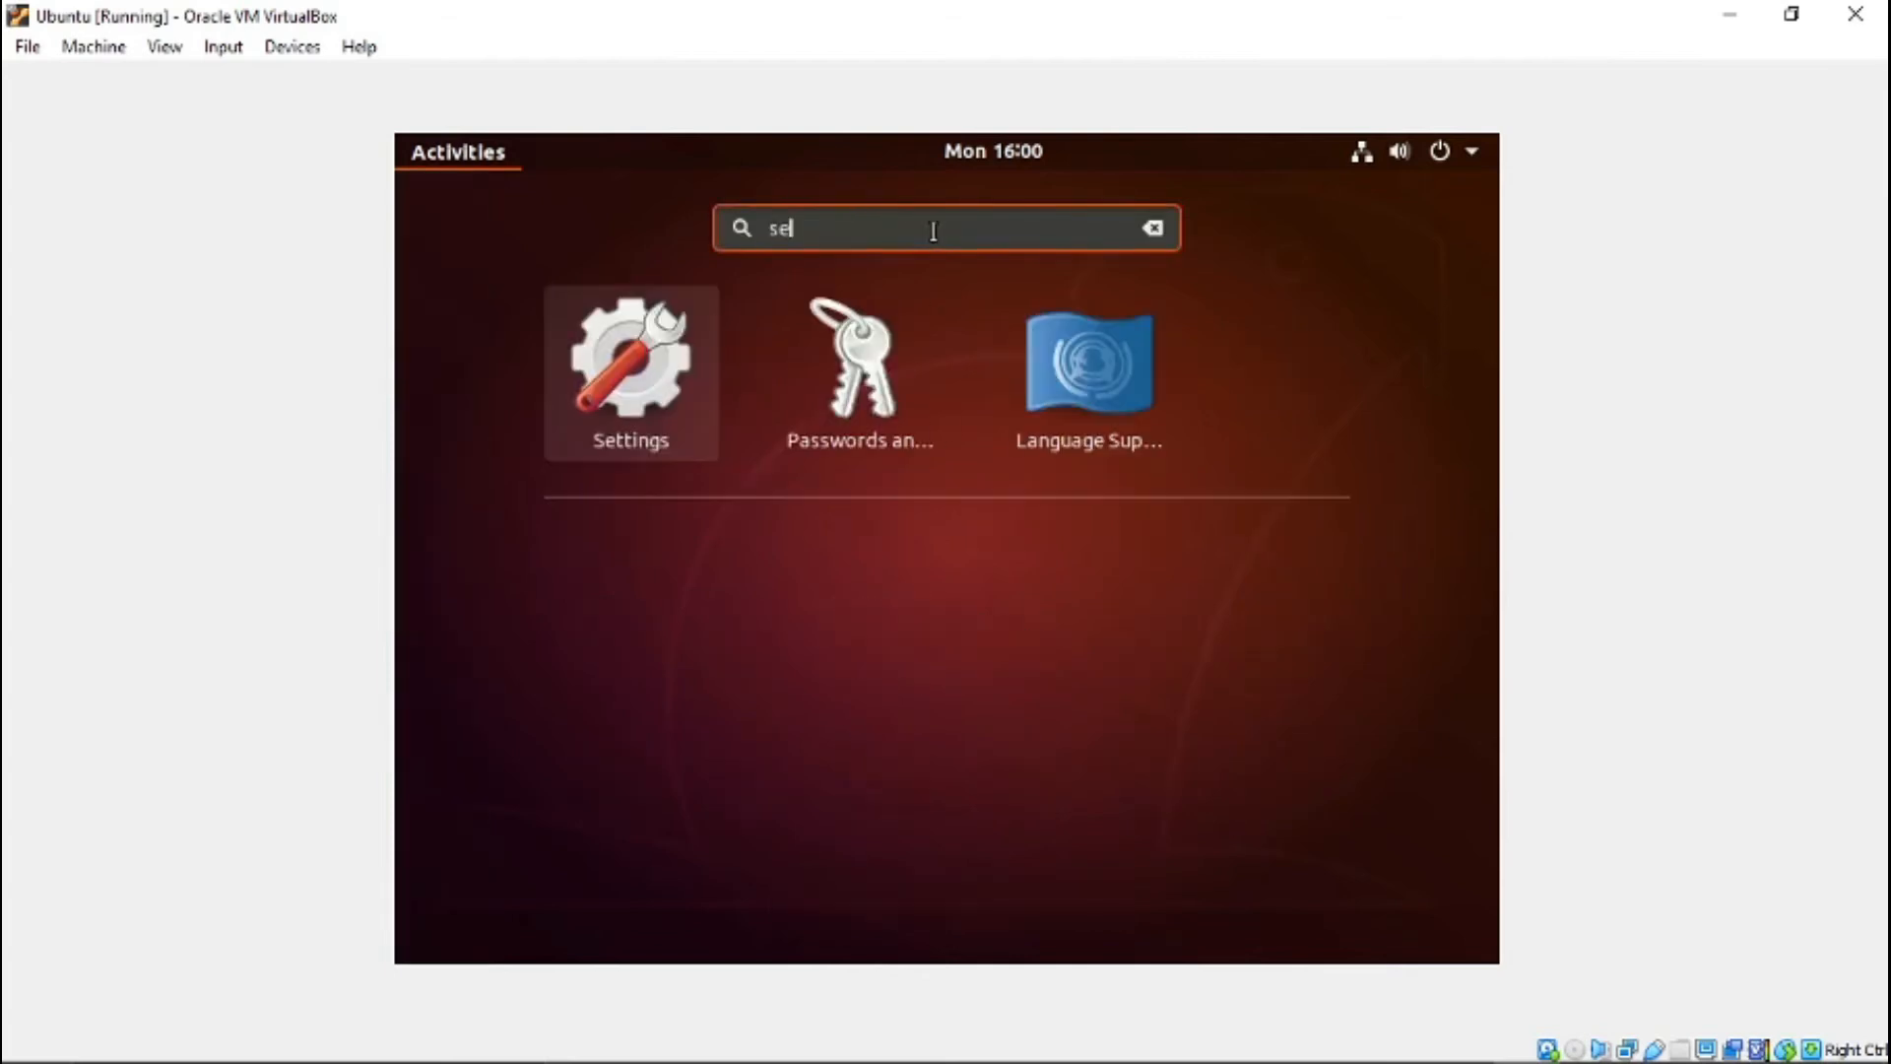
pyautogui.write('tt')
pyautogui.click(842, 372)
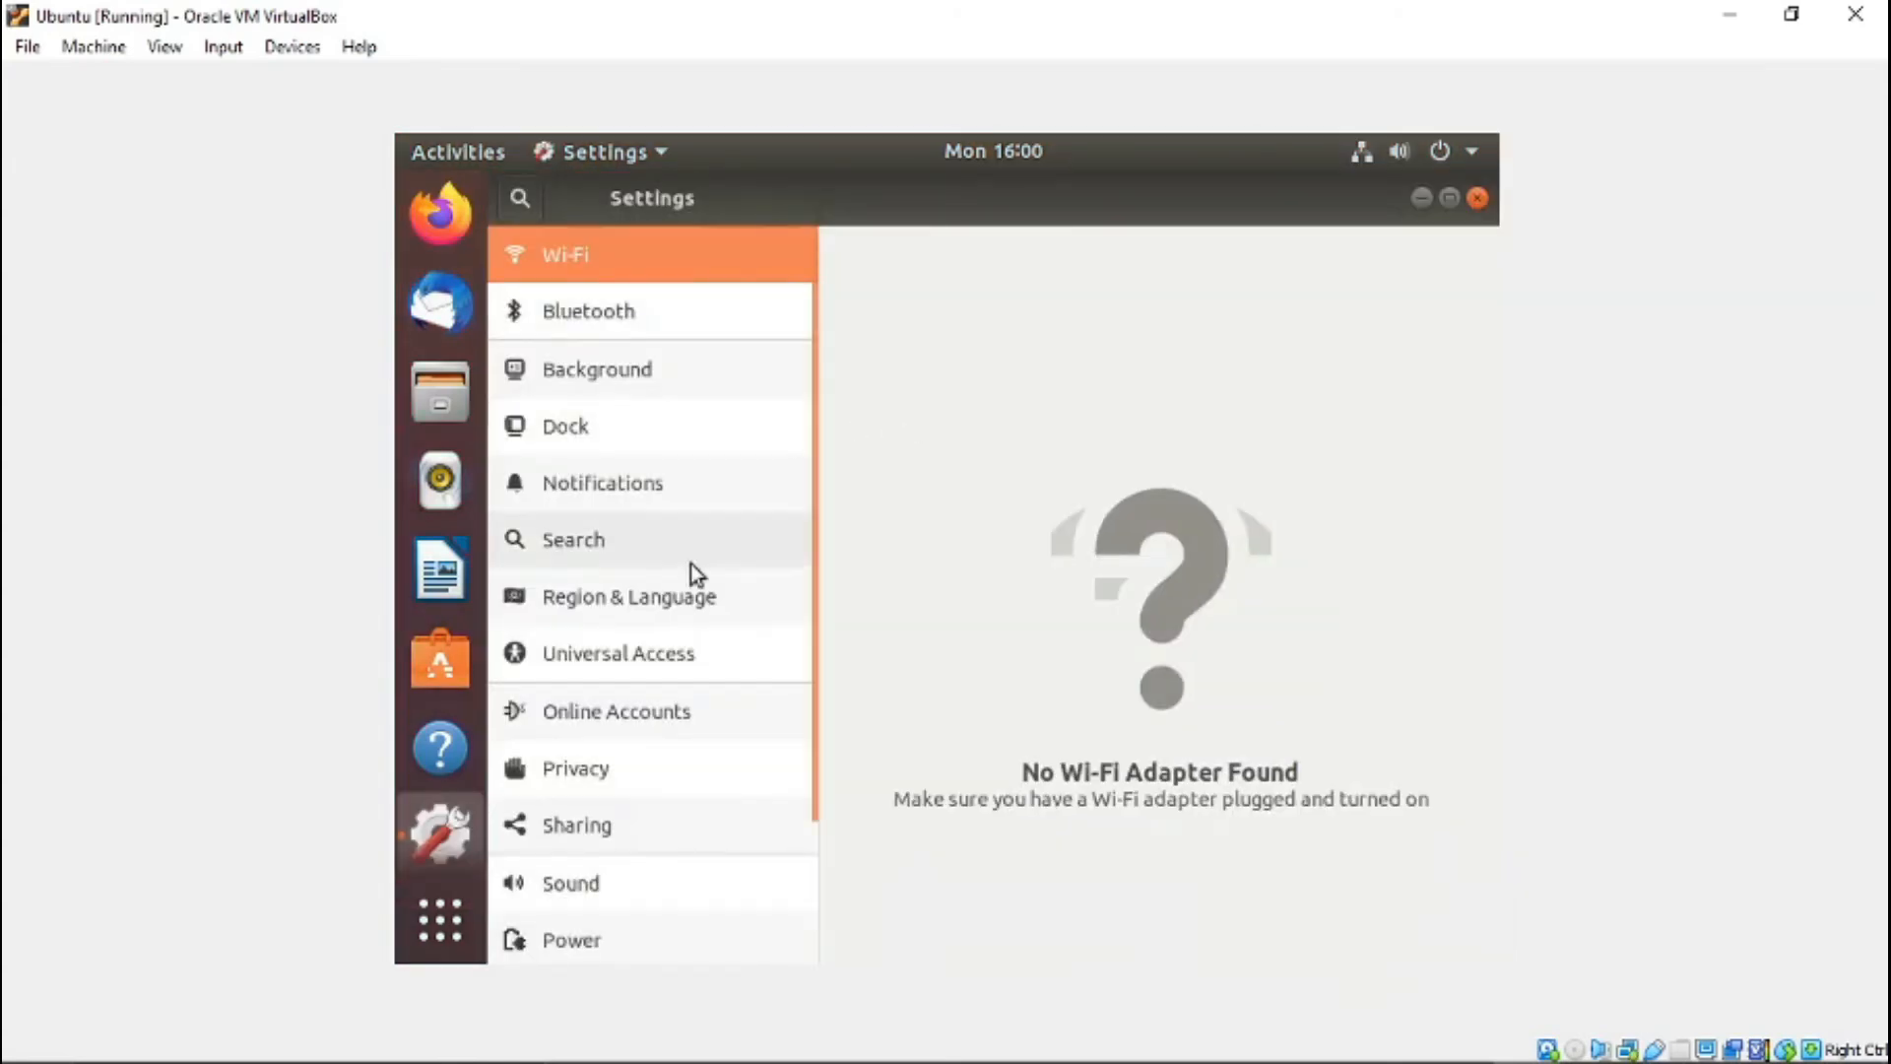
pyautogui.moveTo(813, 667); pyautogui.dragTo(803, 836)
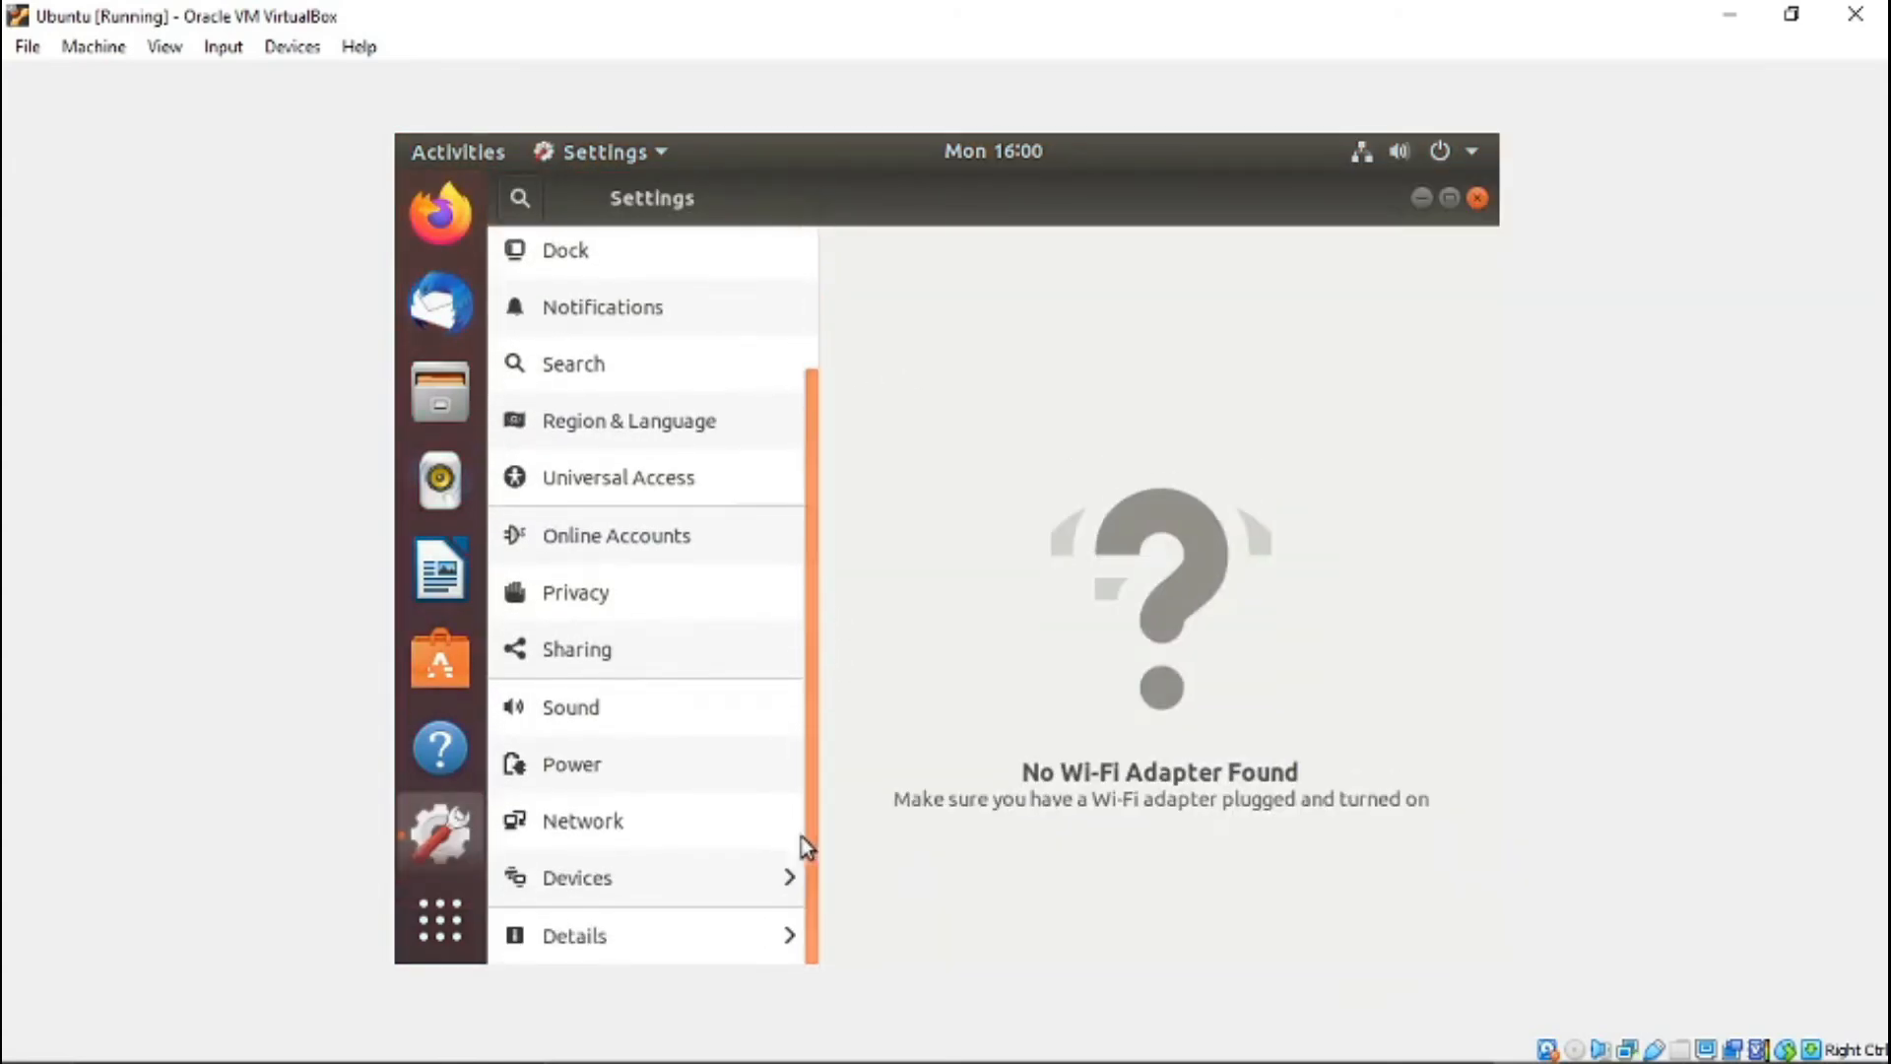
pyautogui.click(597, 879)
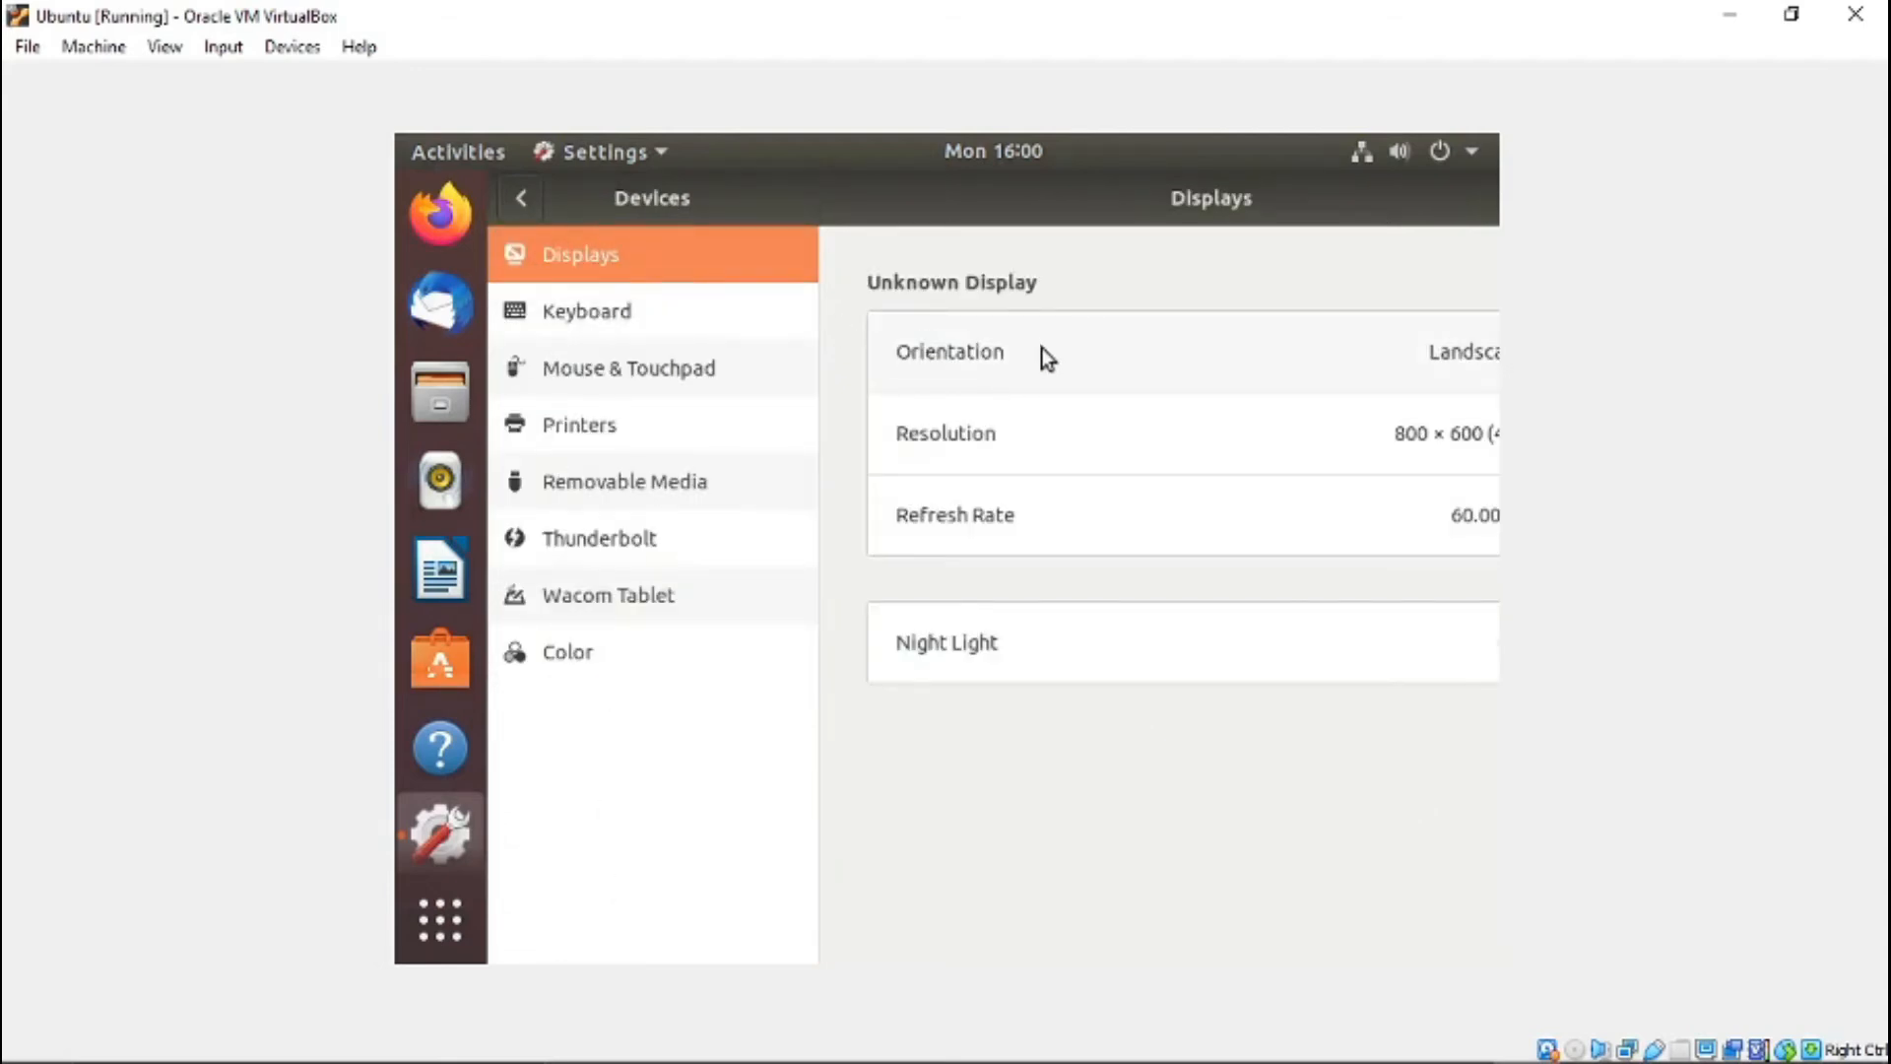
# - Check the orientation and resolution choices, then restore the maximized Displays window and shift it so the full values fit on screen
pyautogui.click(1301, 367)
pyautogui.click(1201, 774)
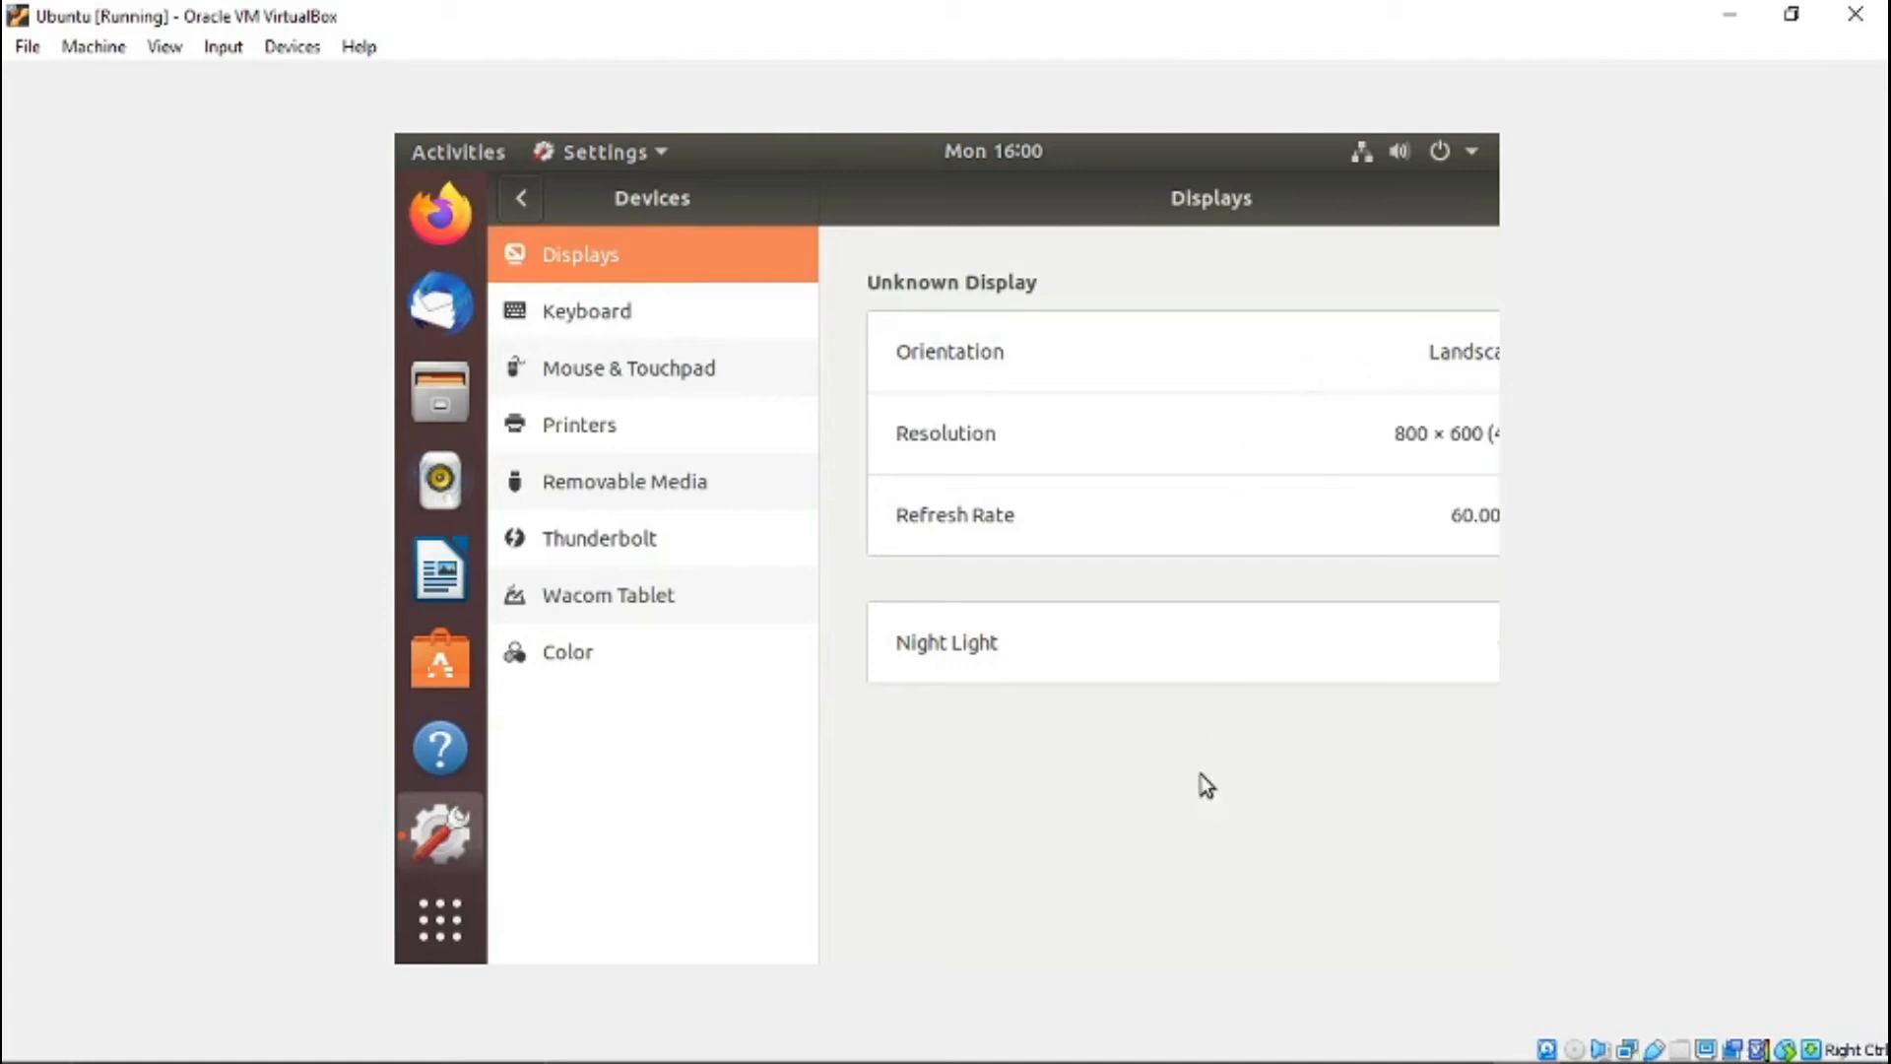
pyautogui.click(1190, 447)
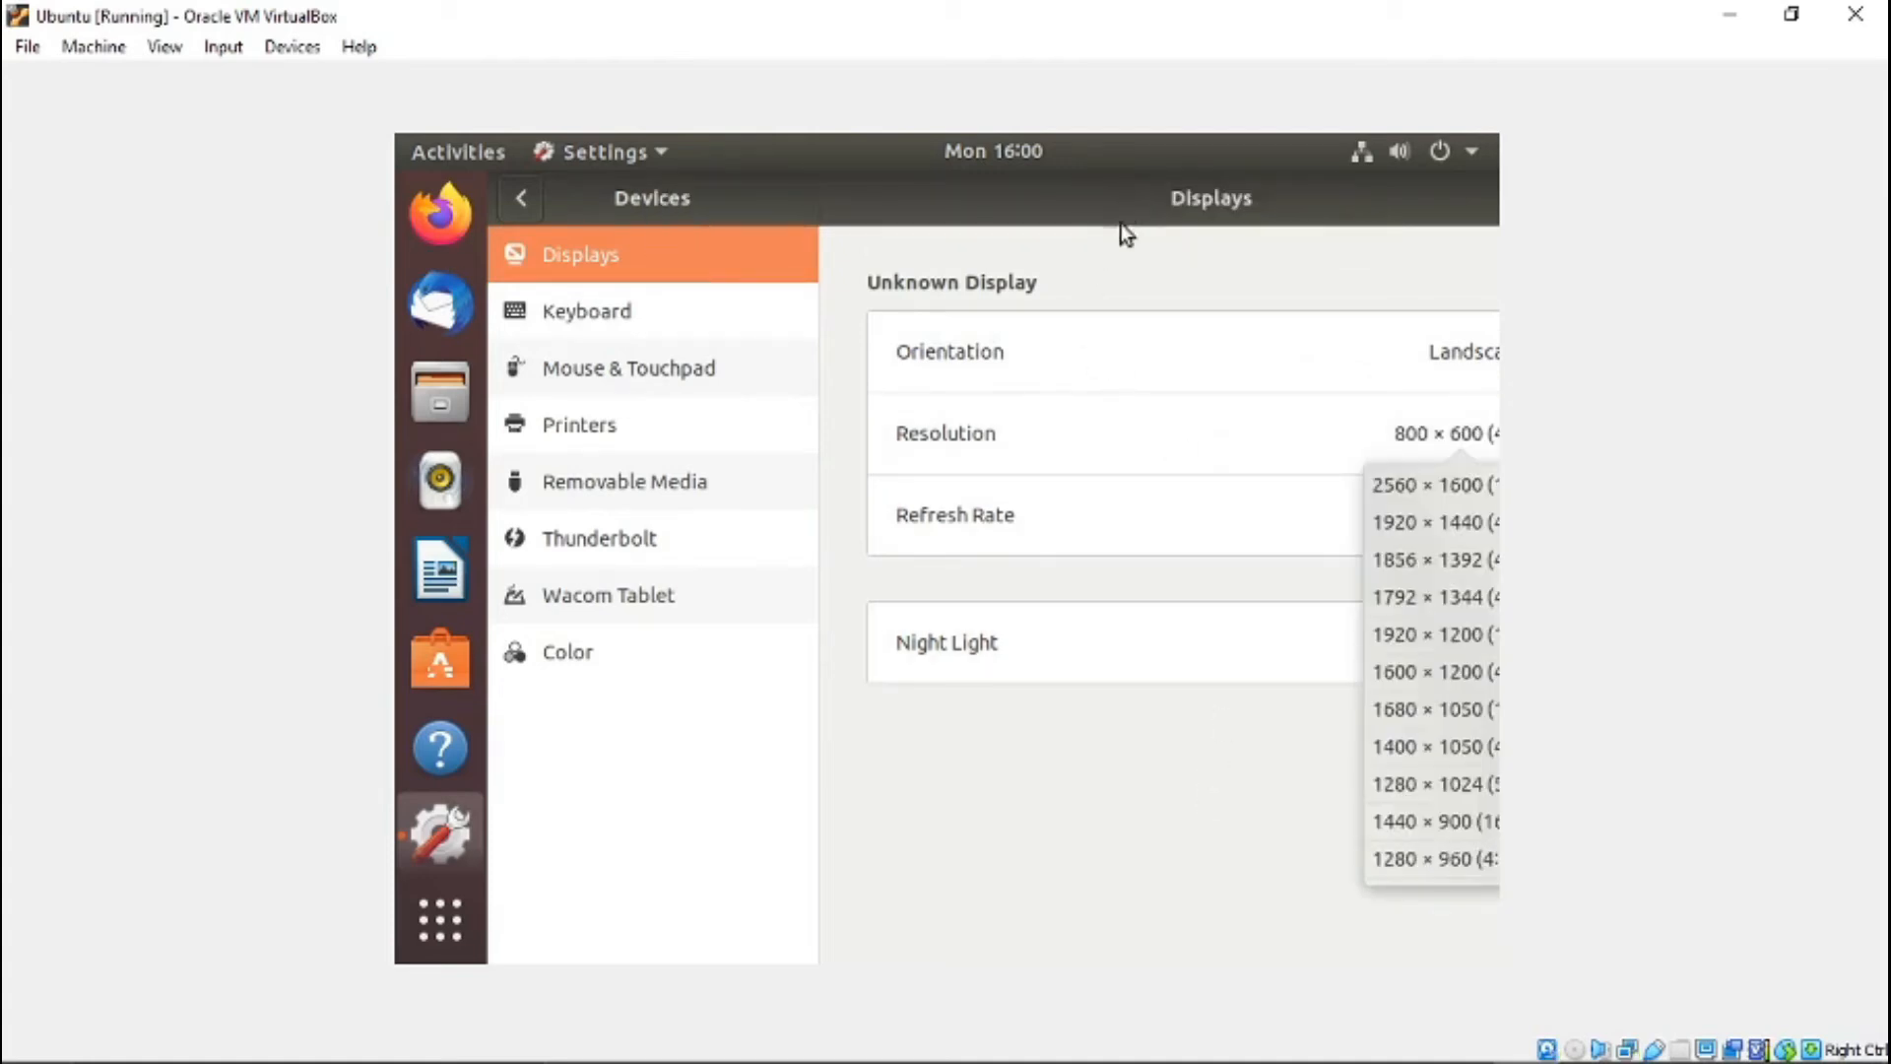
pyautogui.doubleClick(1037, 197)
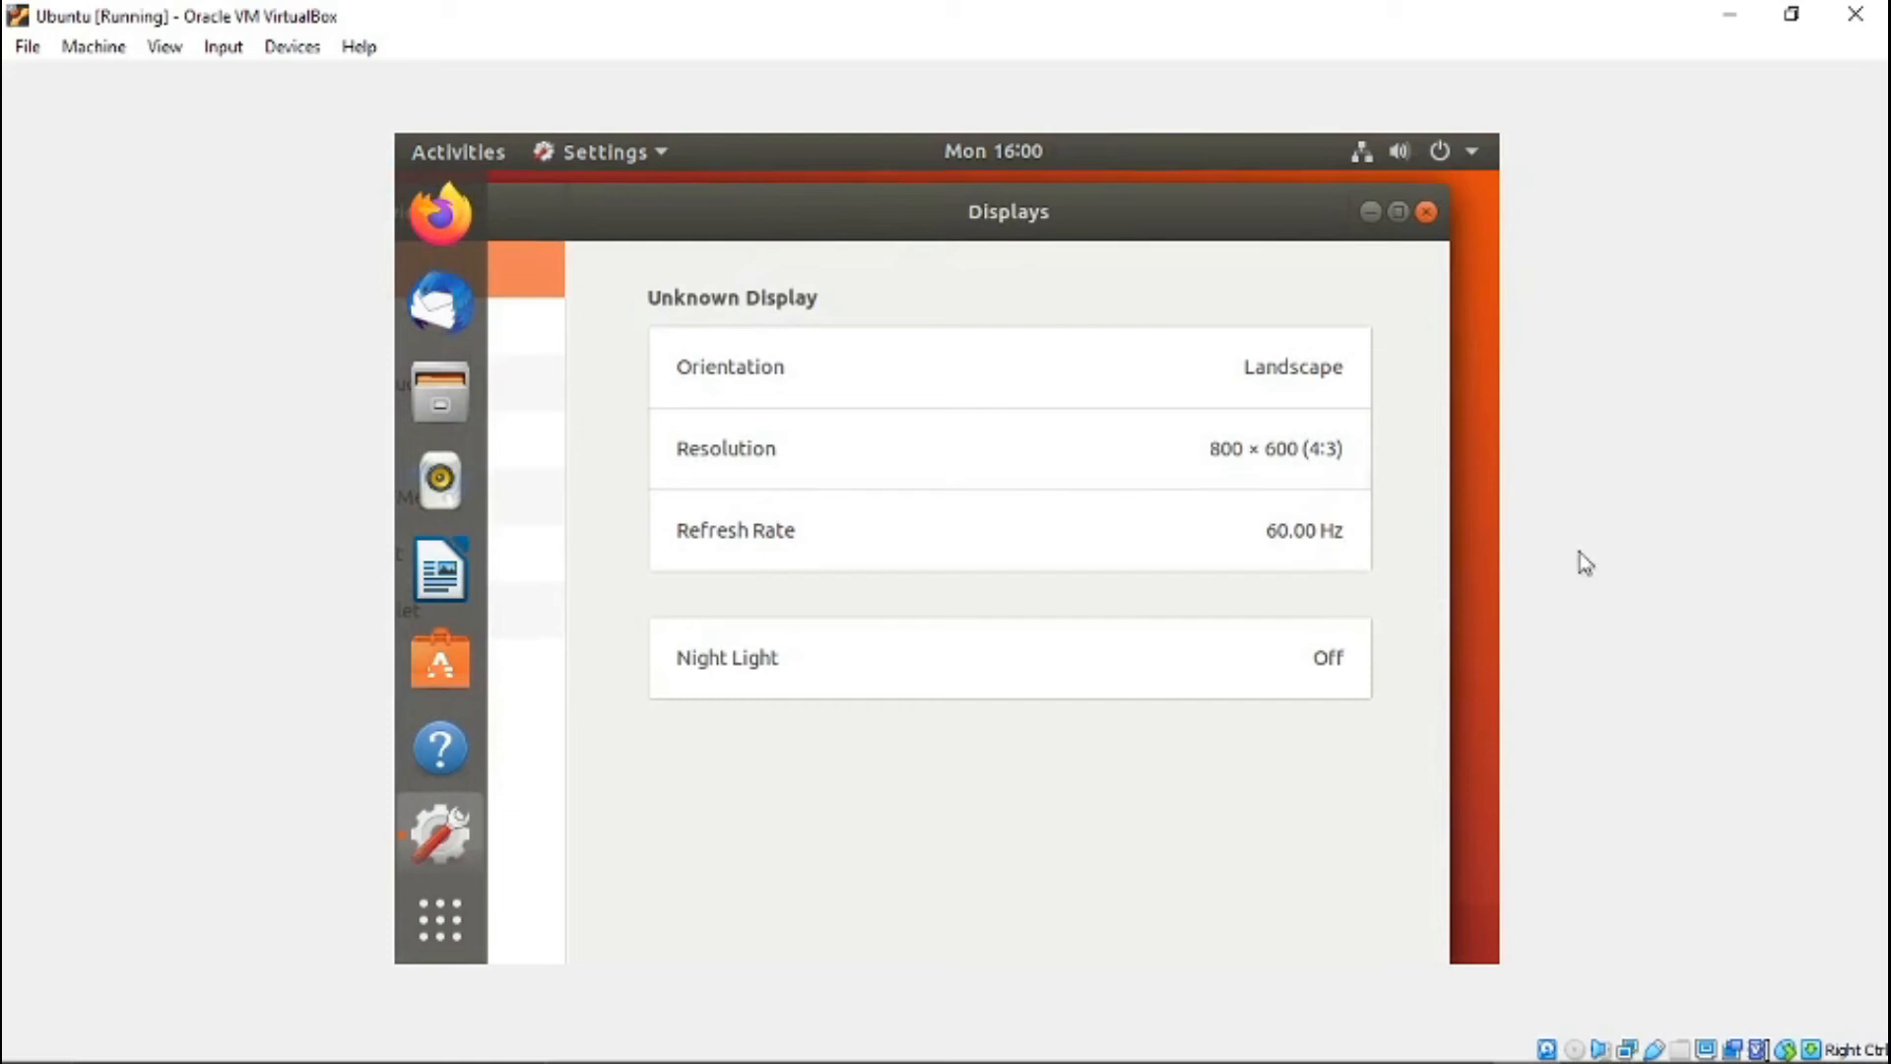
# - Set the display resolution to 1360 × 768 (16:9), apply it and keep the new display settings
pyautogui.click(1136, 477)
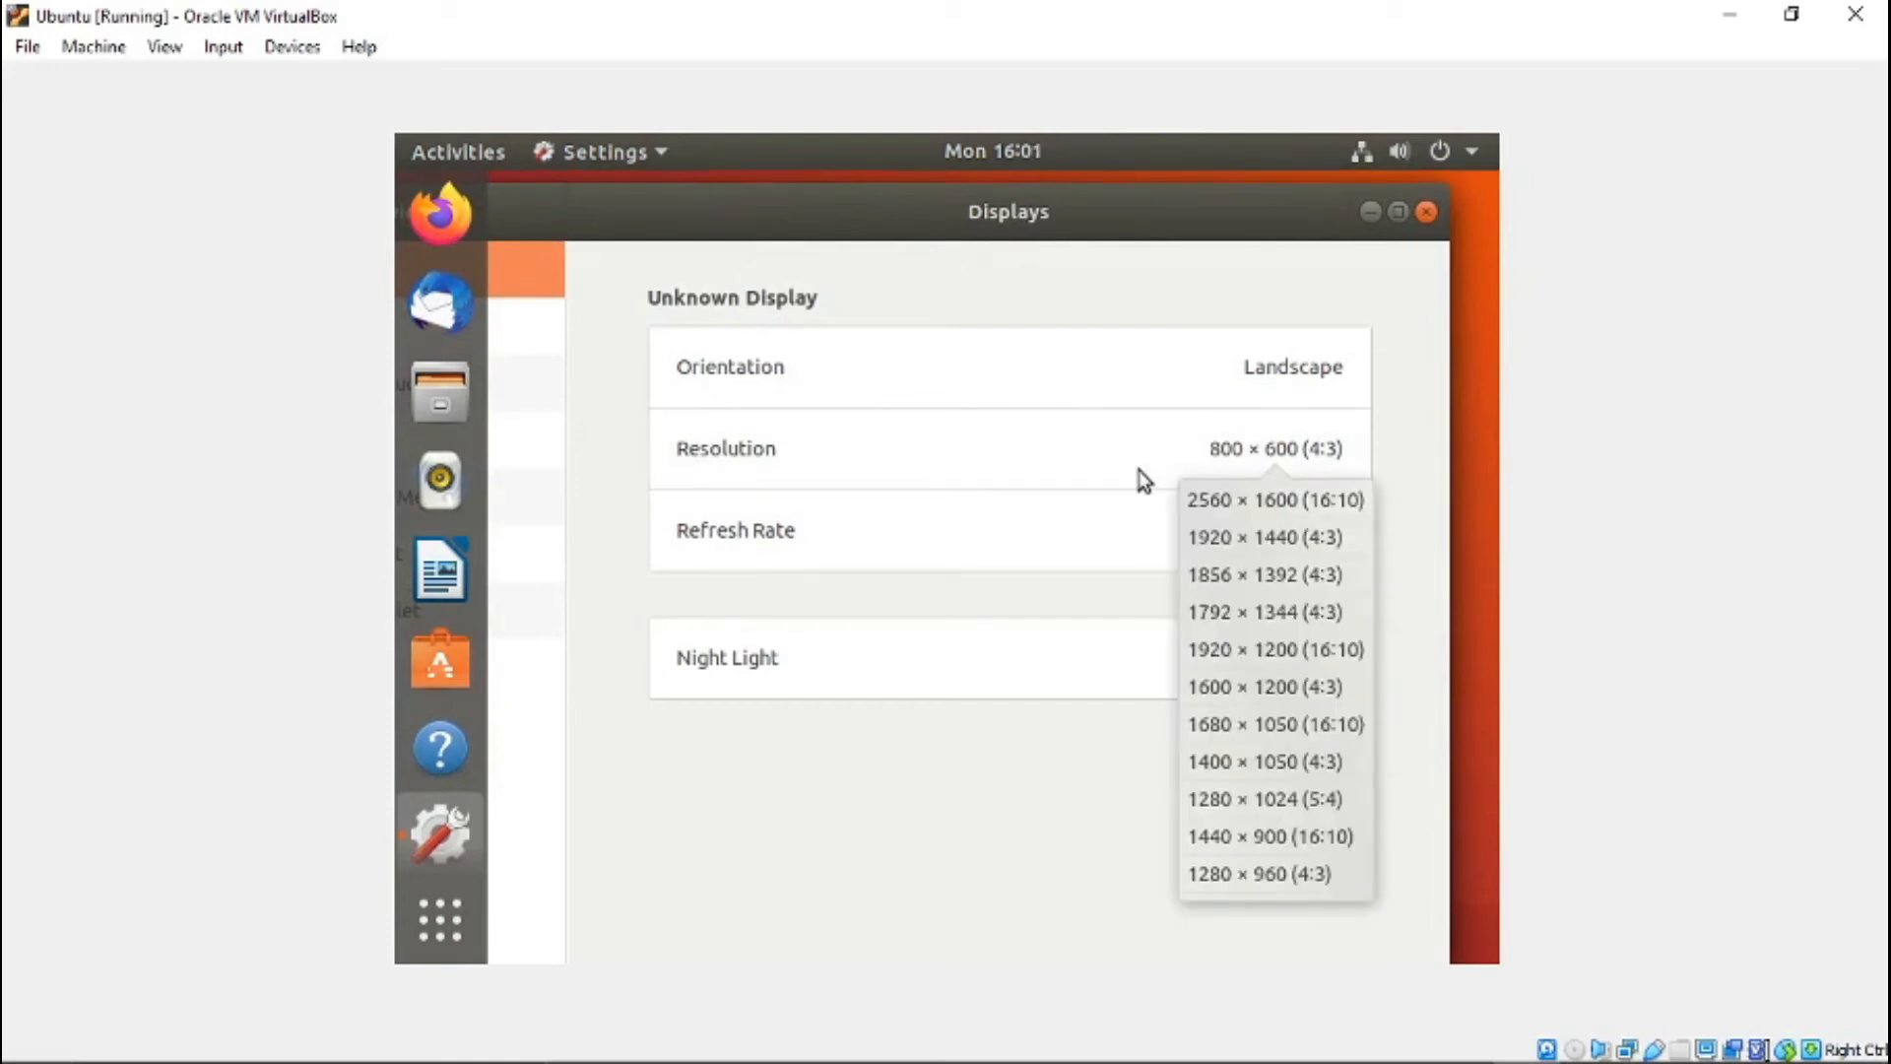
pyautogui.scroll(-1, 1361, 766)
pyautogui.moveTo(1359, 764); pyautogui.dragTo(1349, 879)
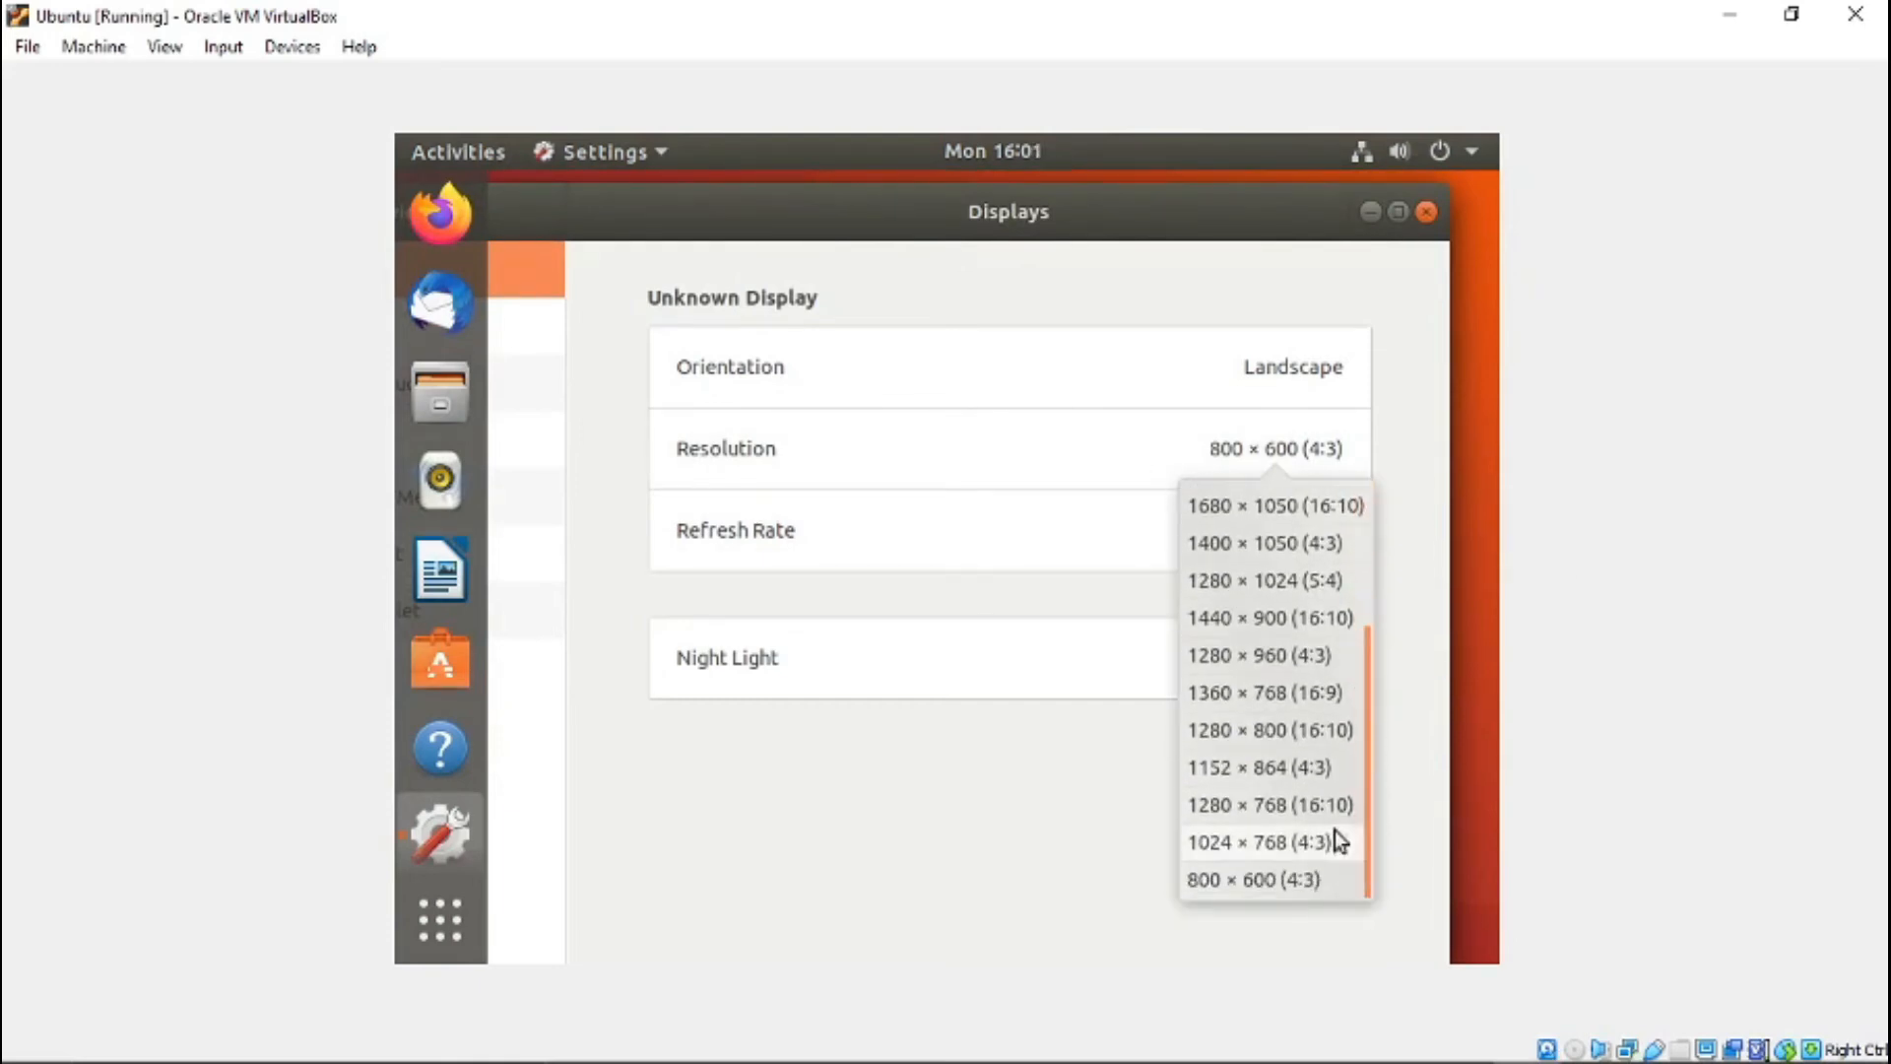
pyautogui.click(1244, 696)
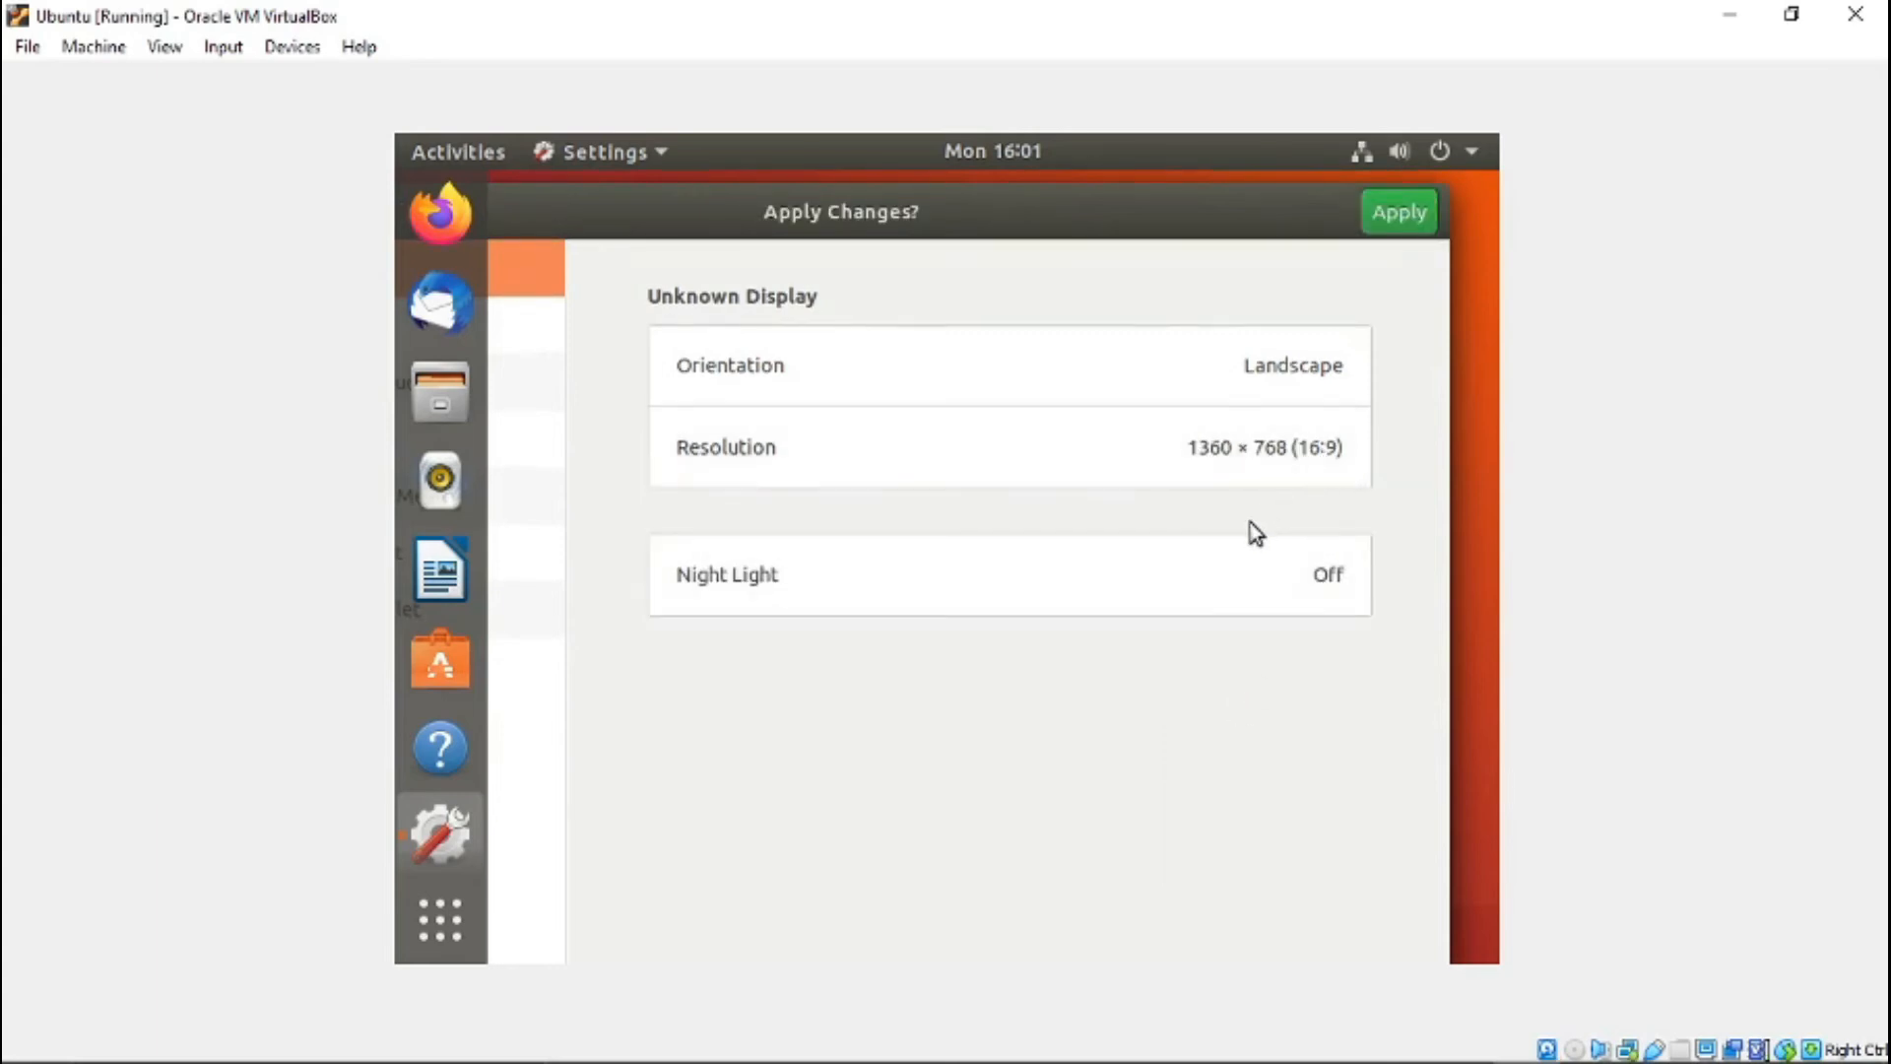
pyautogui.click(1395, 219)
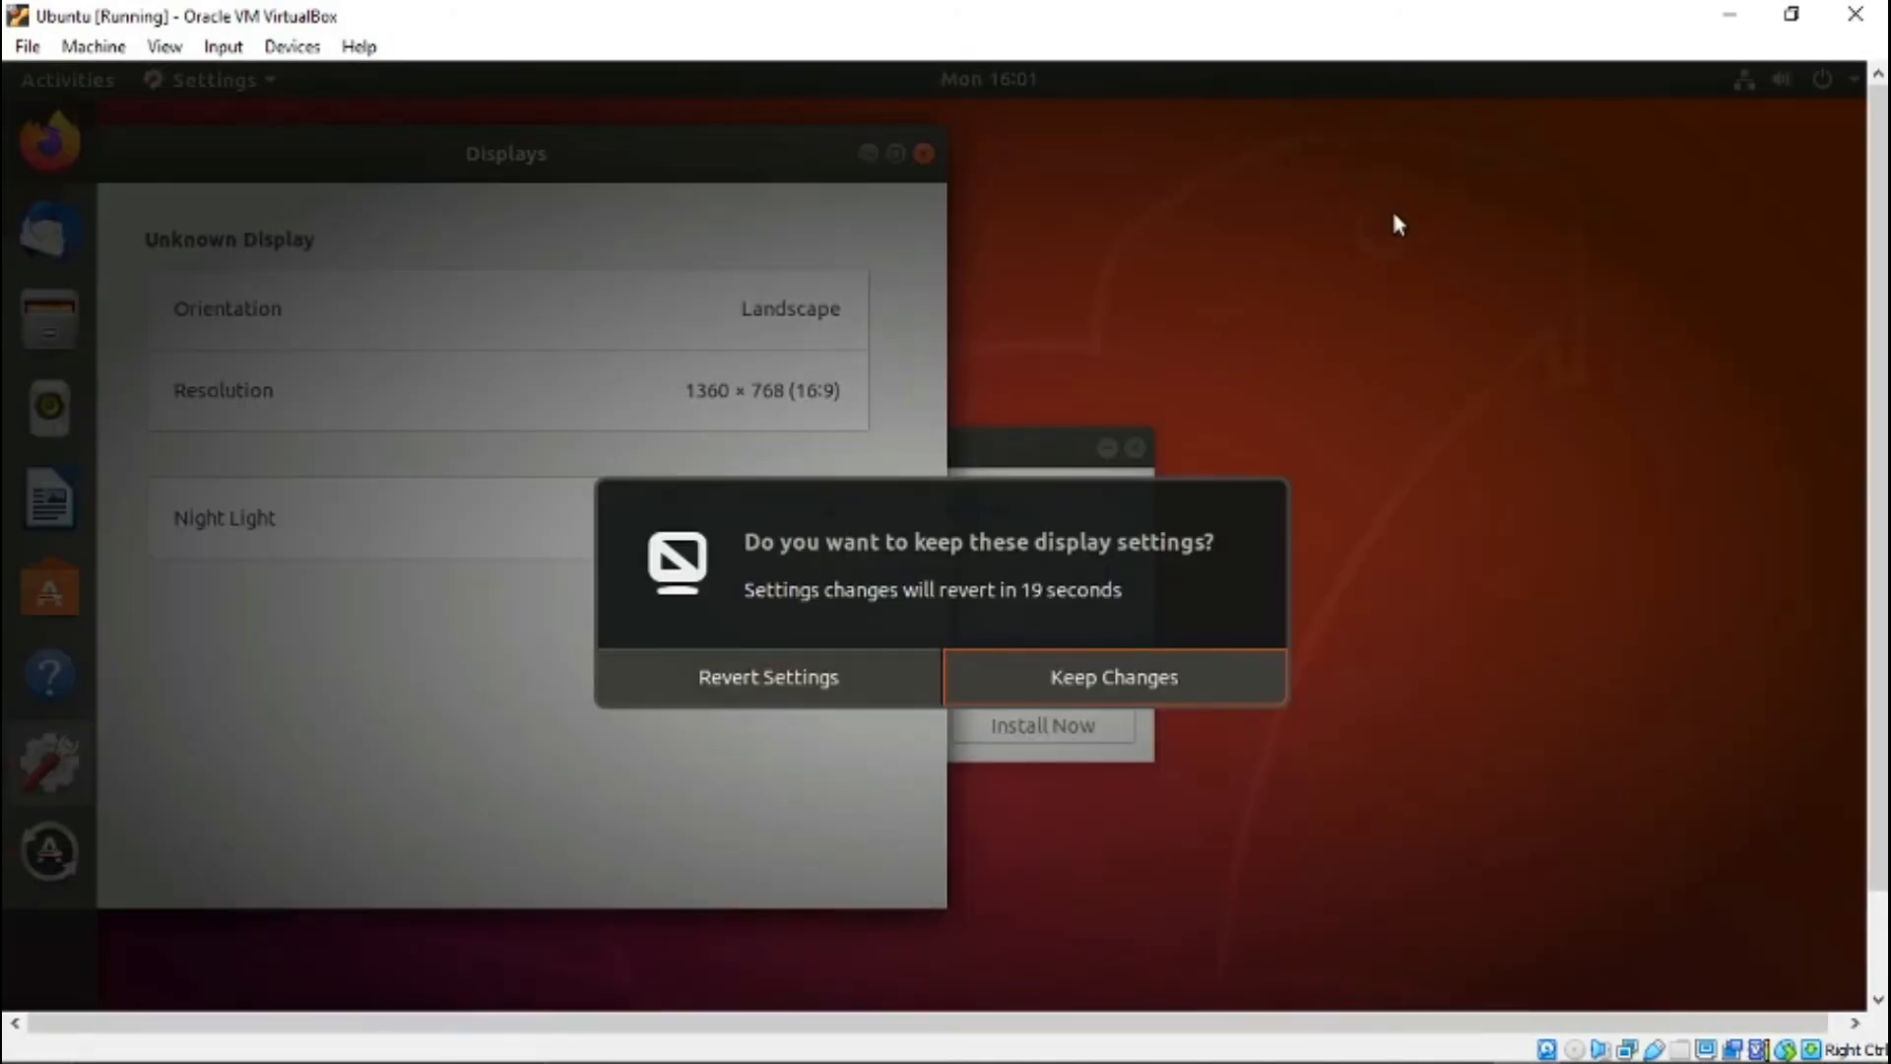
pyautogui.click(1080, 665)
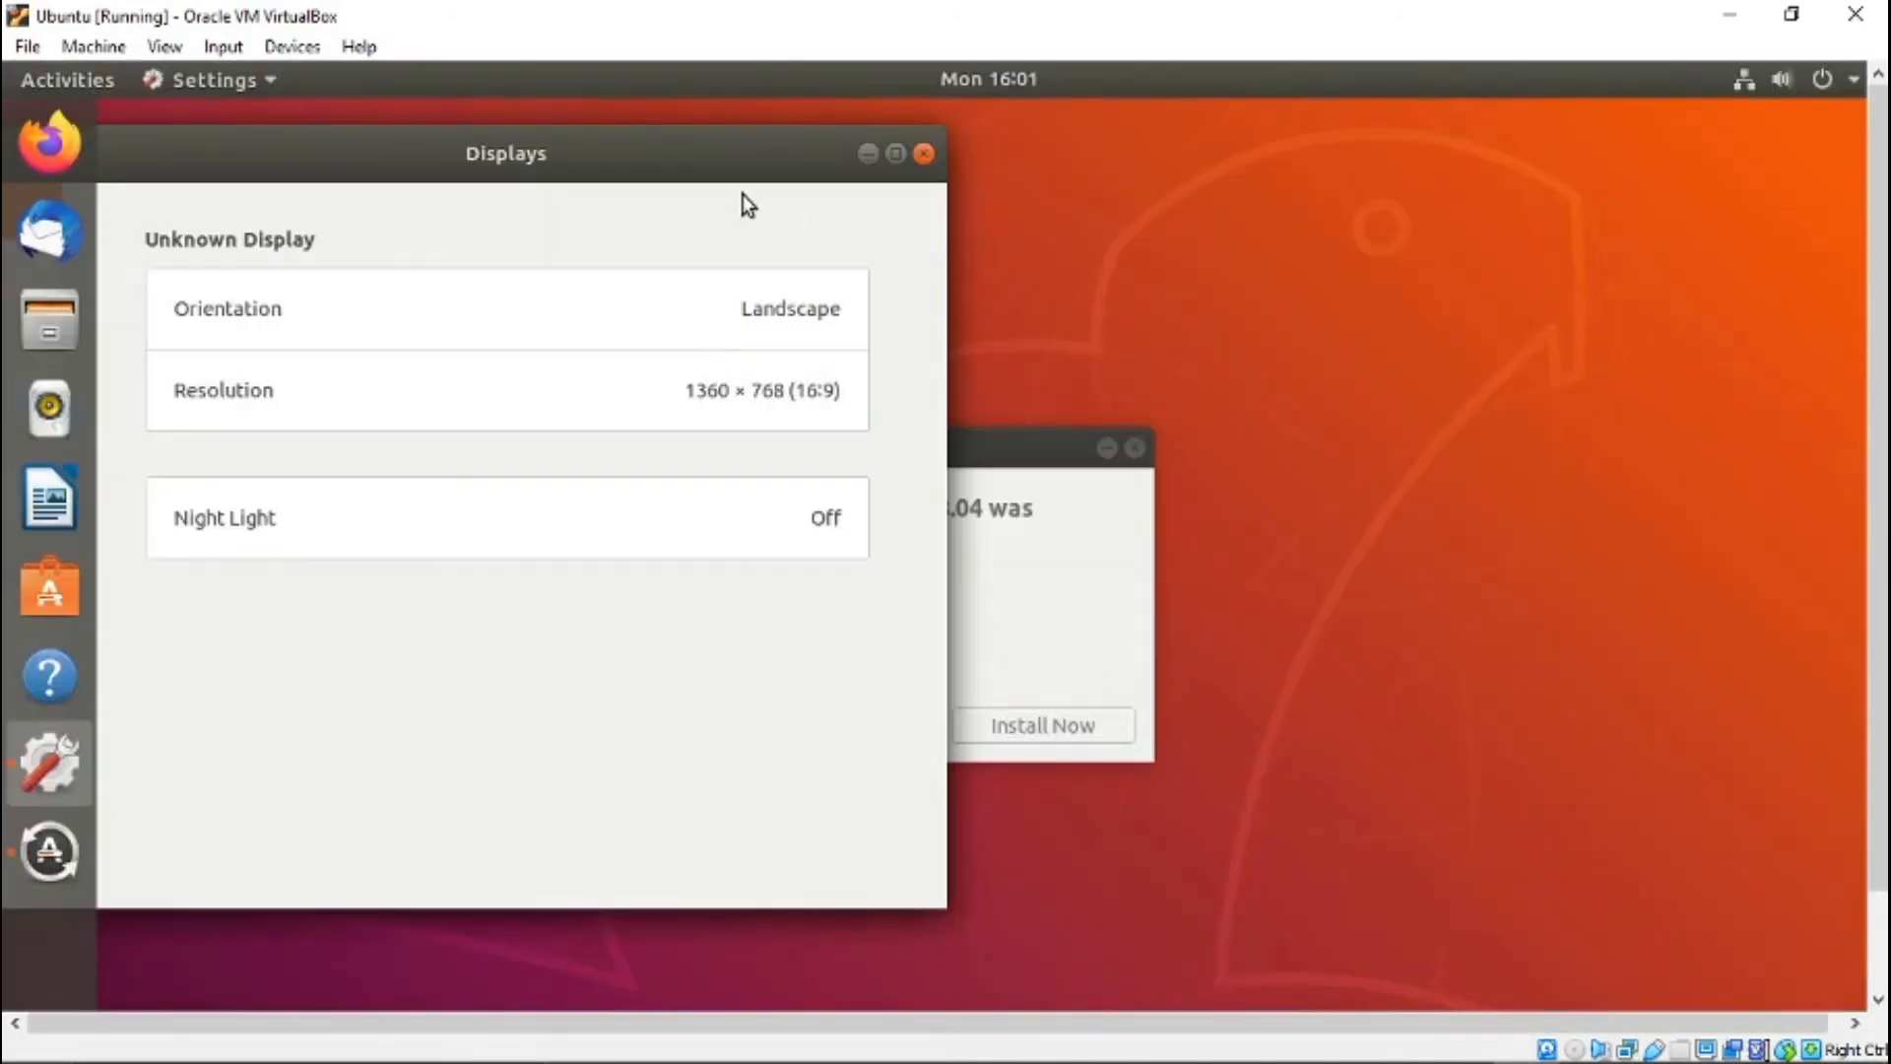
# - Close the Settings window and move the Software Updater window slightly higher on the desktop
pyautogui.click(1174, 159)
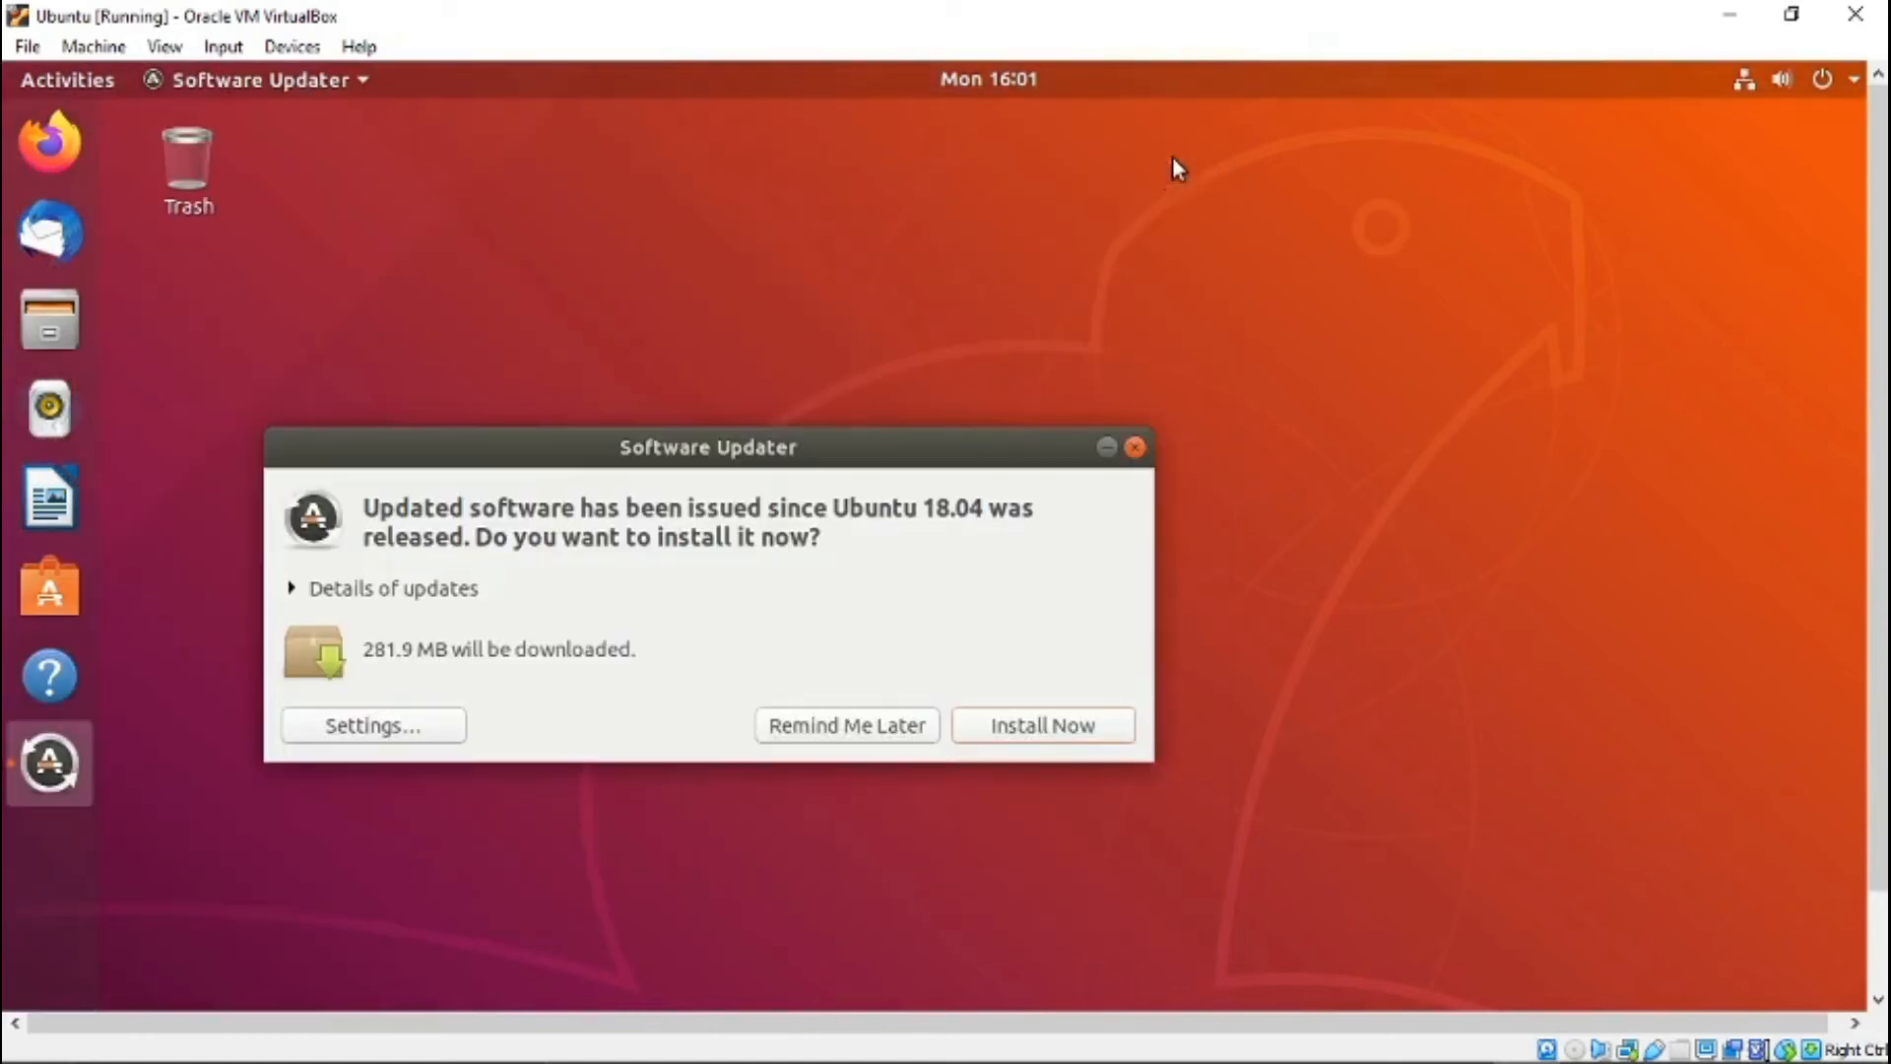
pyautogui.moveTo(797, 438); pyautogui.dragTo(849, 364)
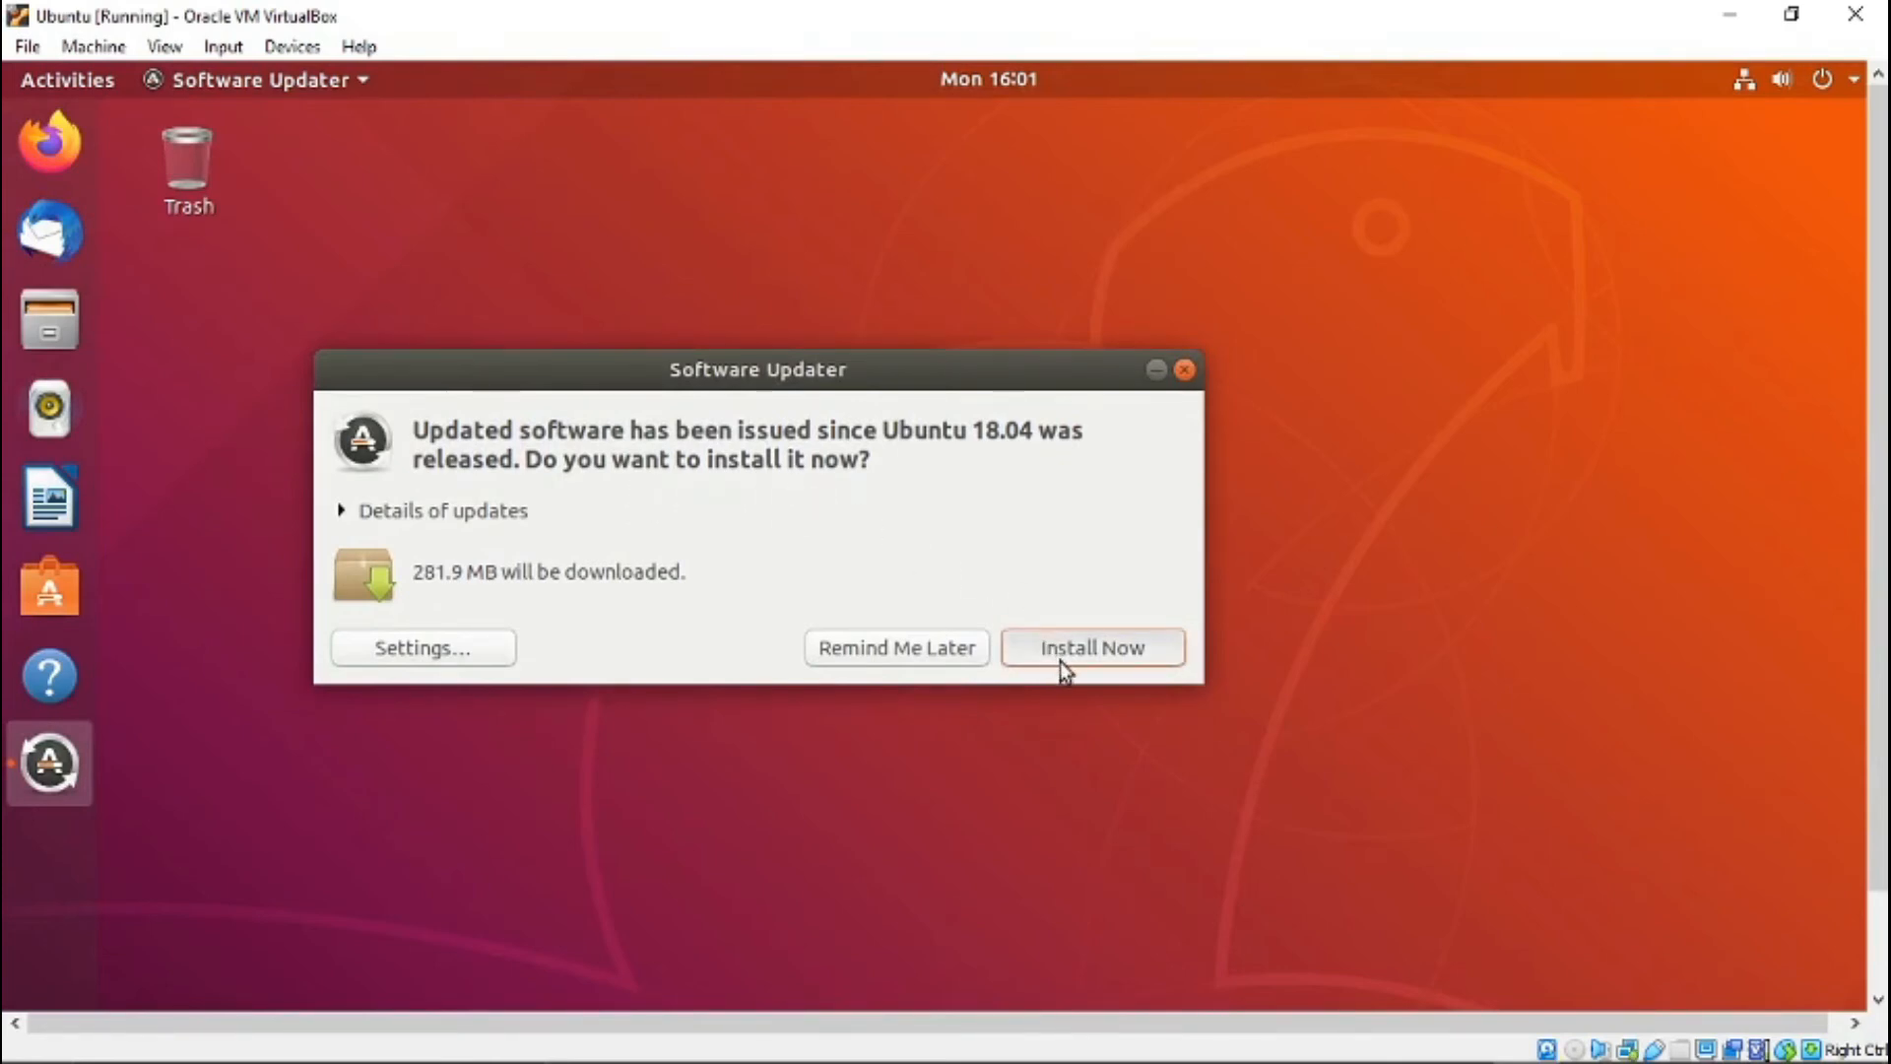
# - Install the offered Ubuntu software updates, authenticate with the account password, and minimize the Software Updater
pyautogui.press('Return')
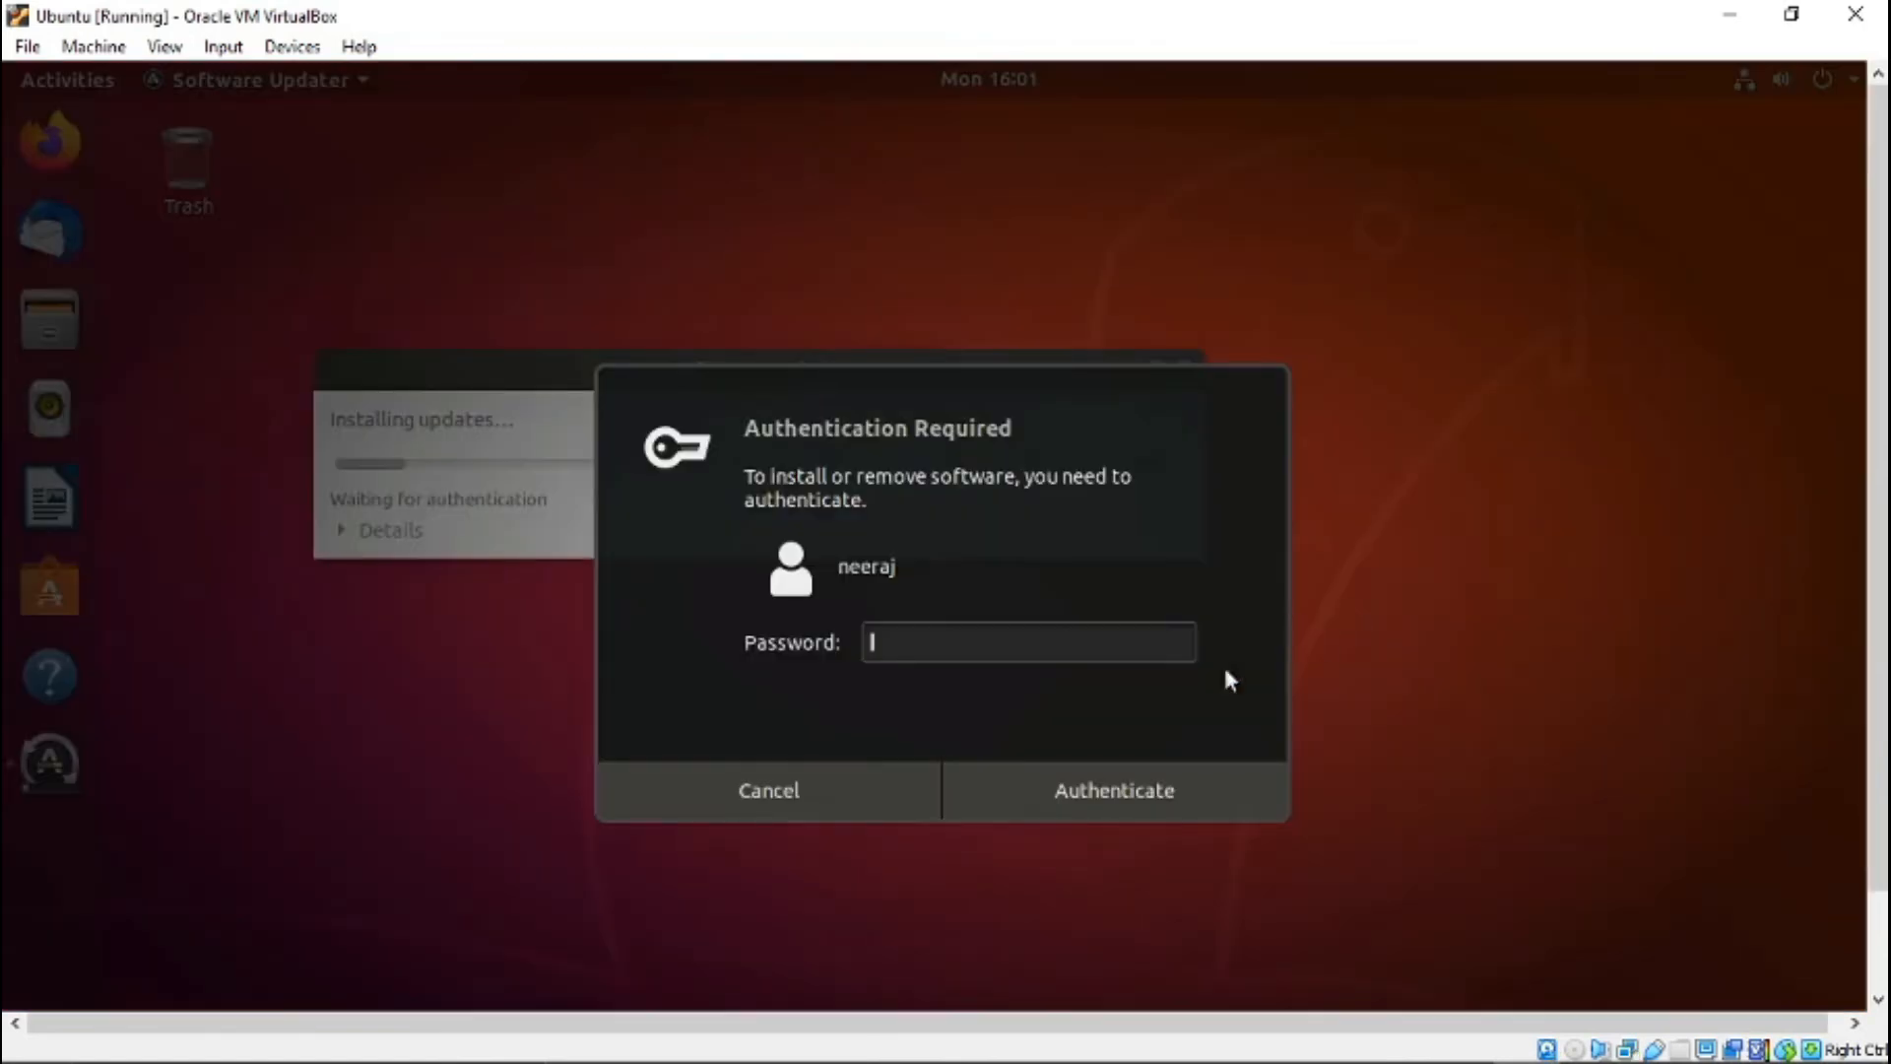
pyautogui.write('••••')
pyautogui.press('Return')
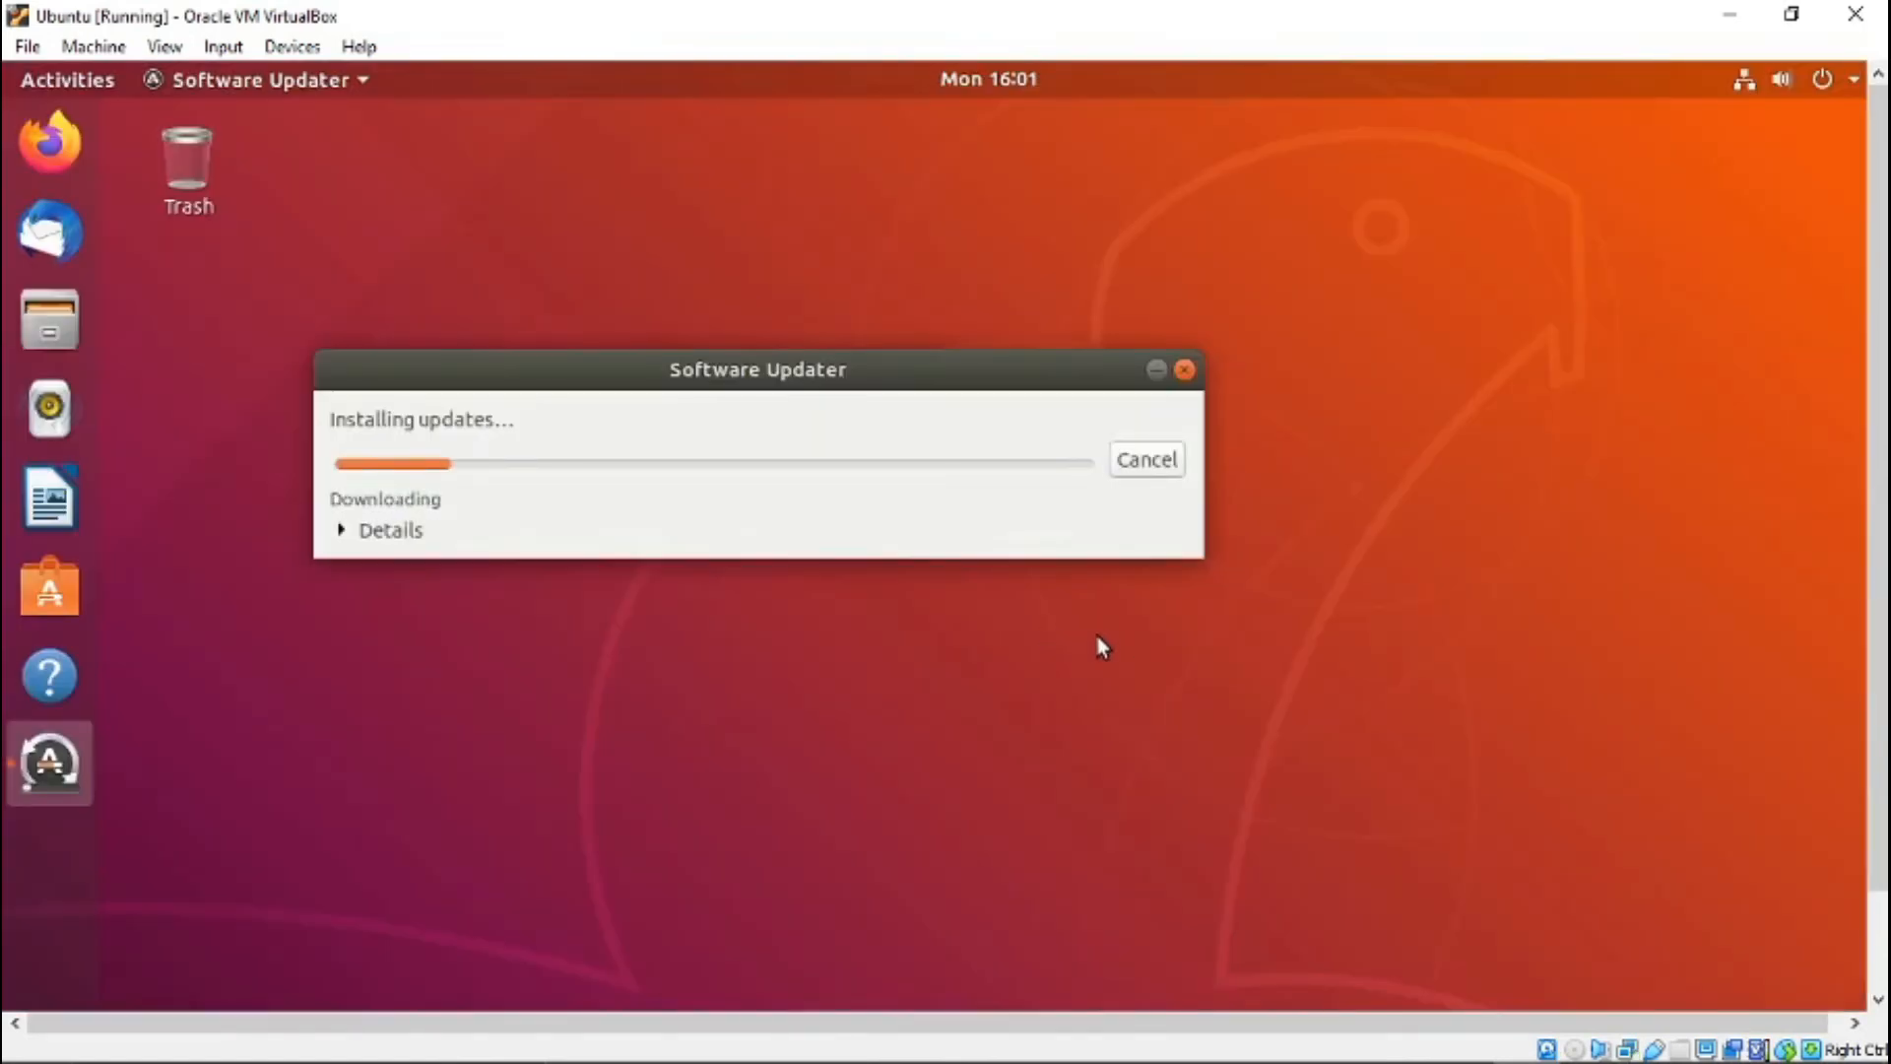
pyautogui.click(1155, 372)
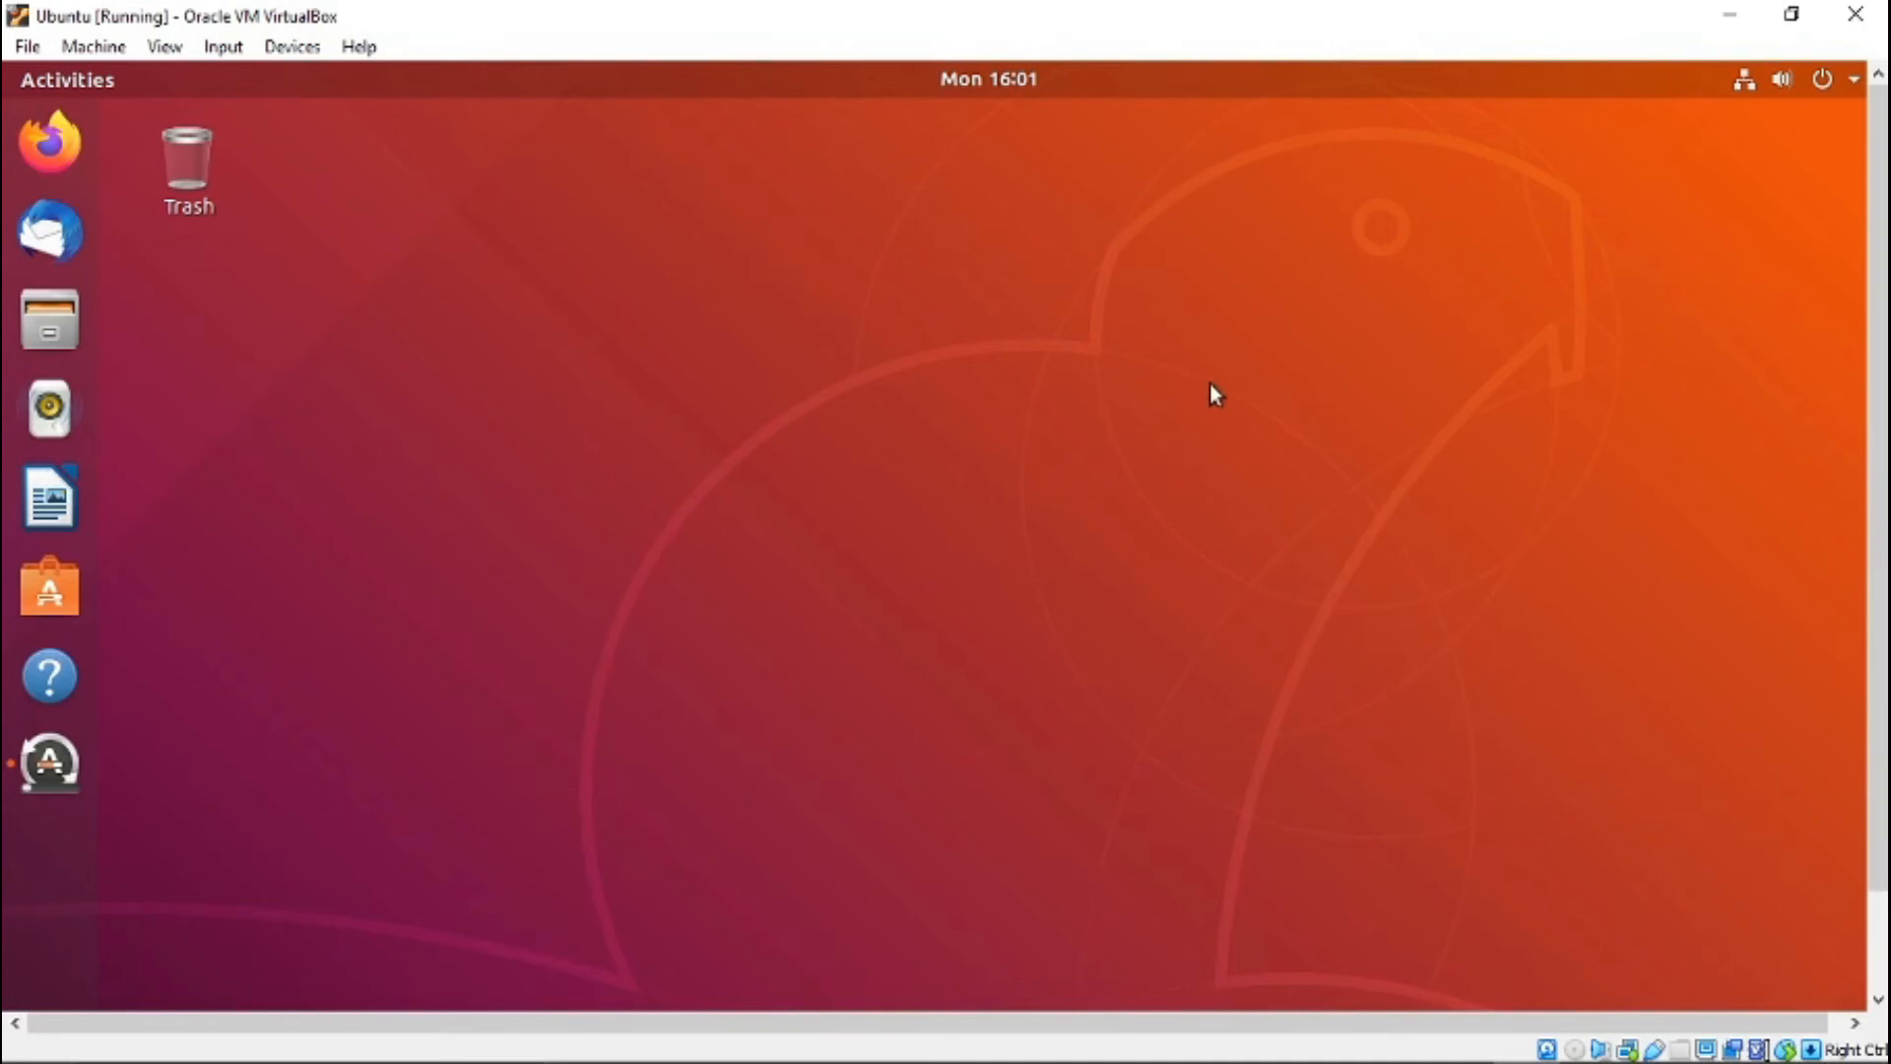
# - Switch the Ubuntu virtual machine to full-screen mode and reveal its mini toolbar
pyautogui.click(163, 46)
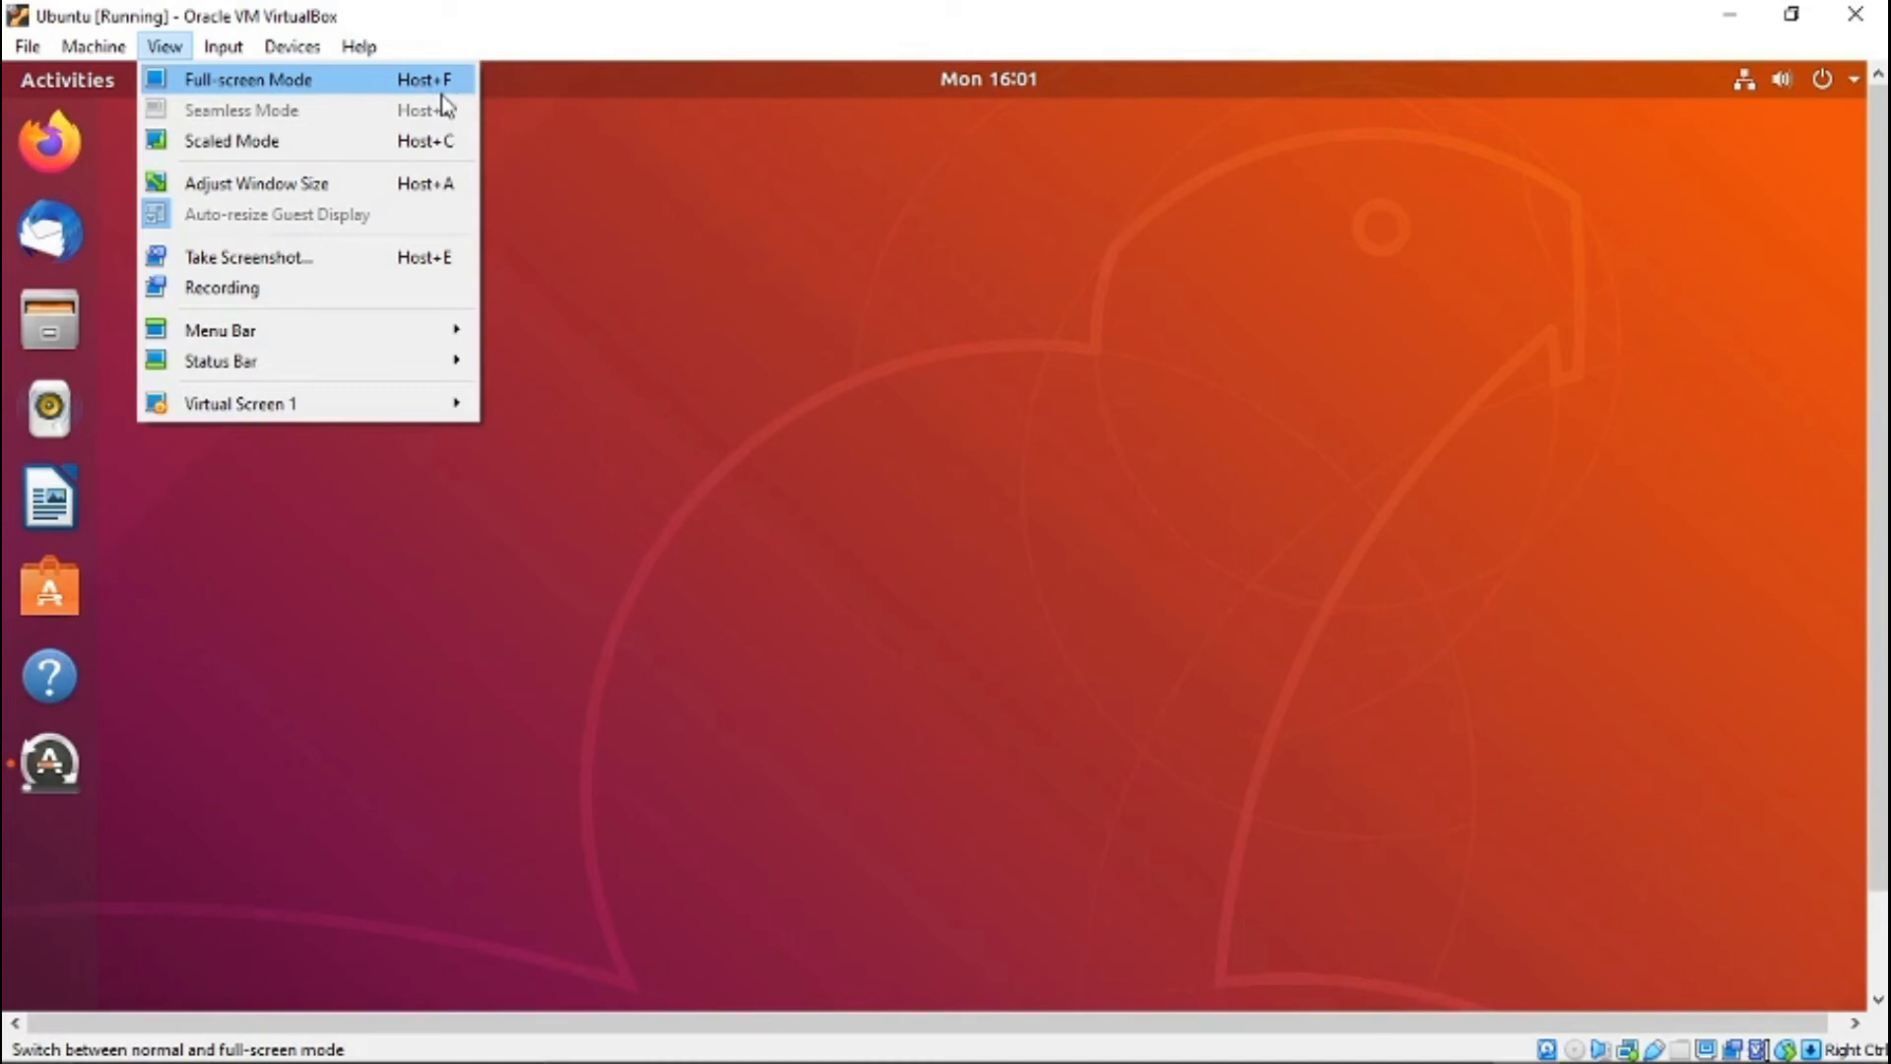
pyautogui.click(741, 364)
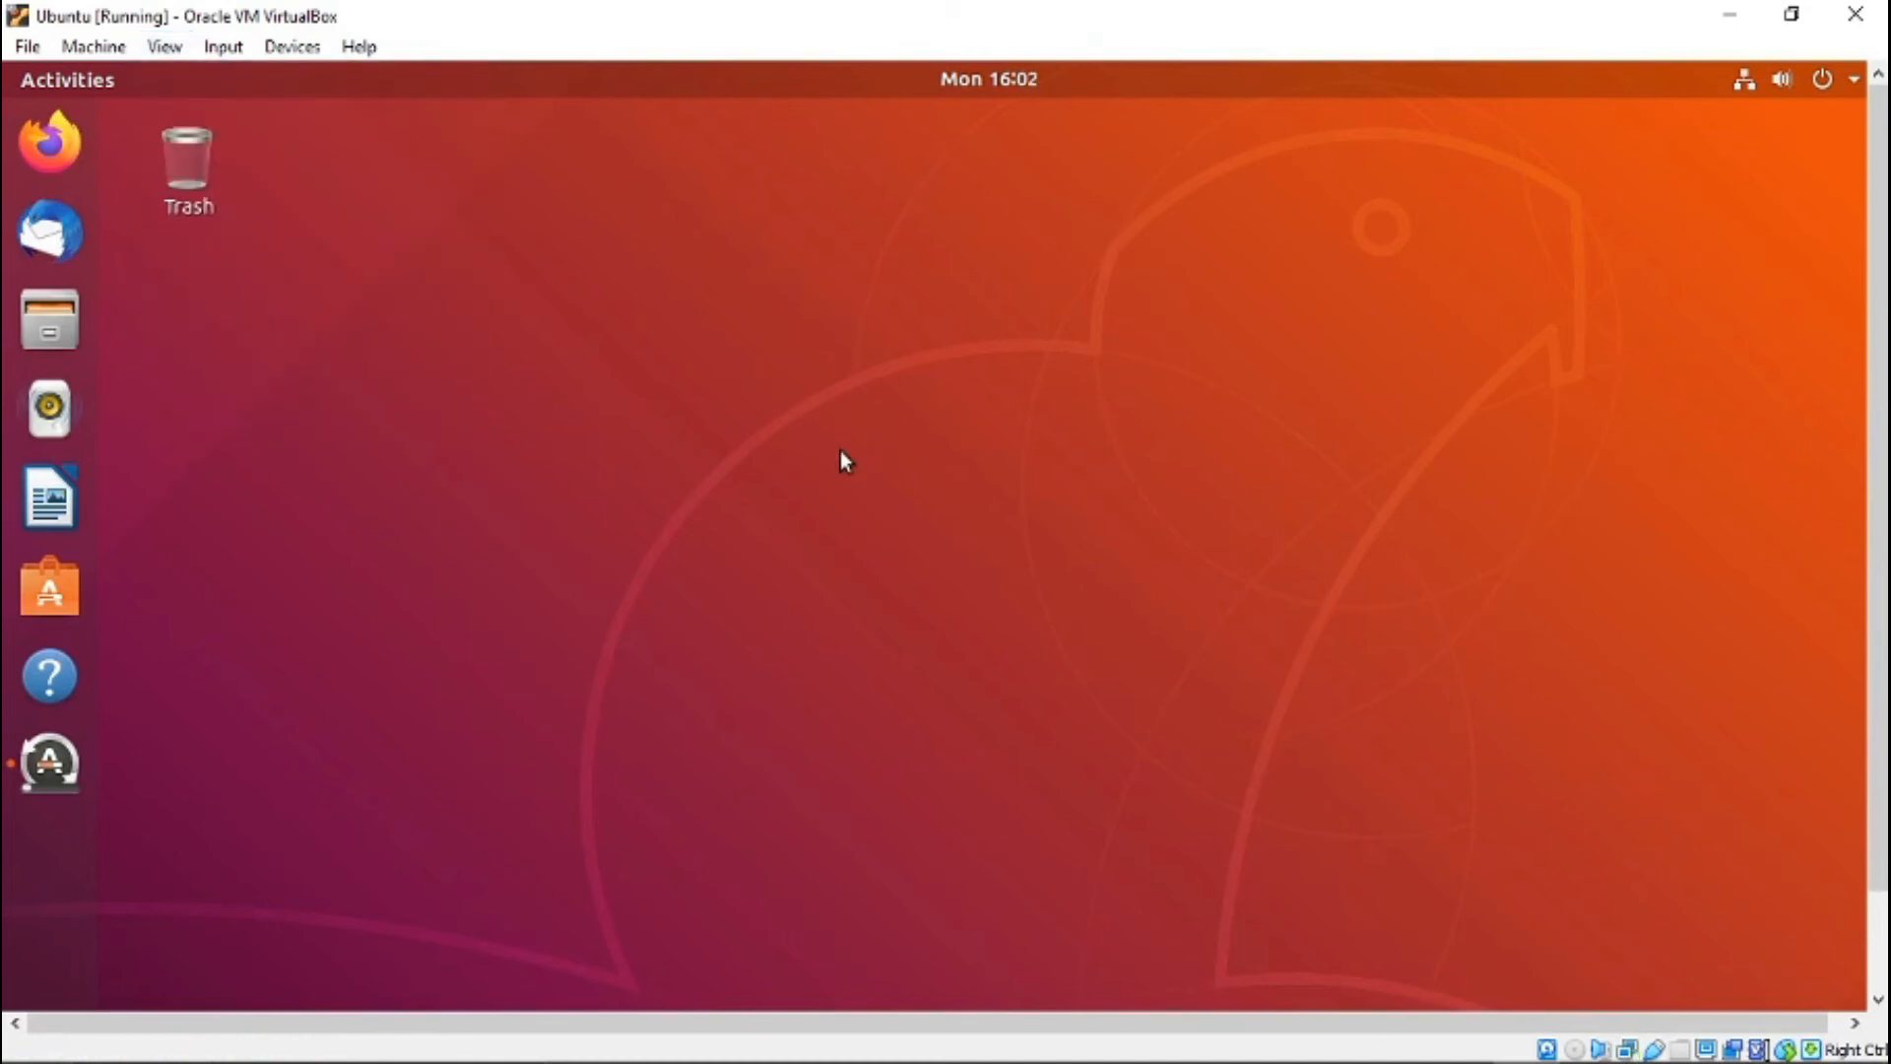
pyautogui.hotkey('ctrl', 'f')
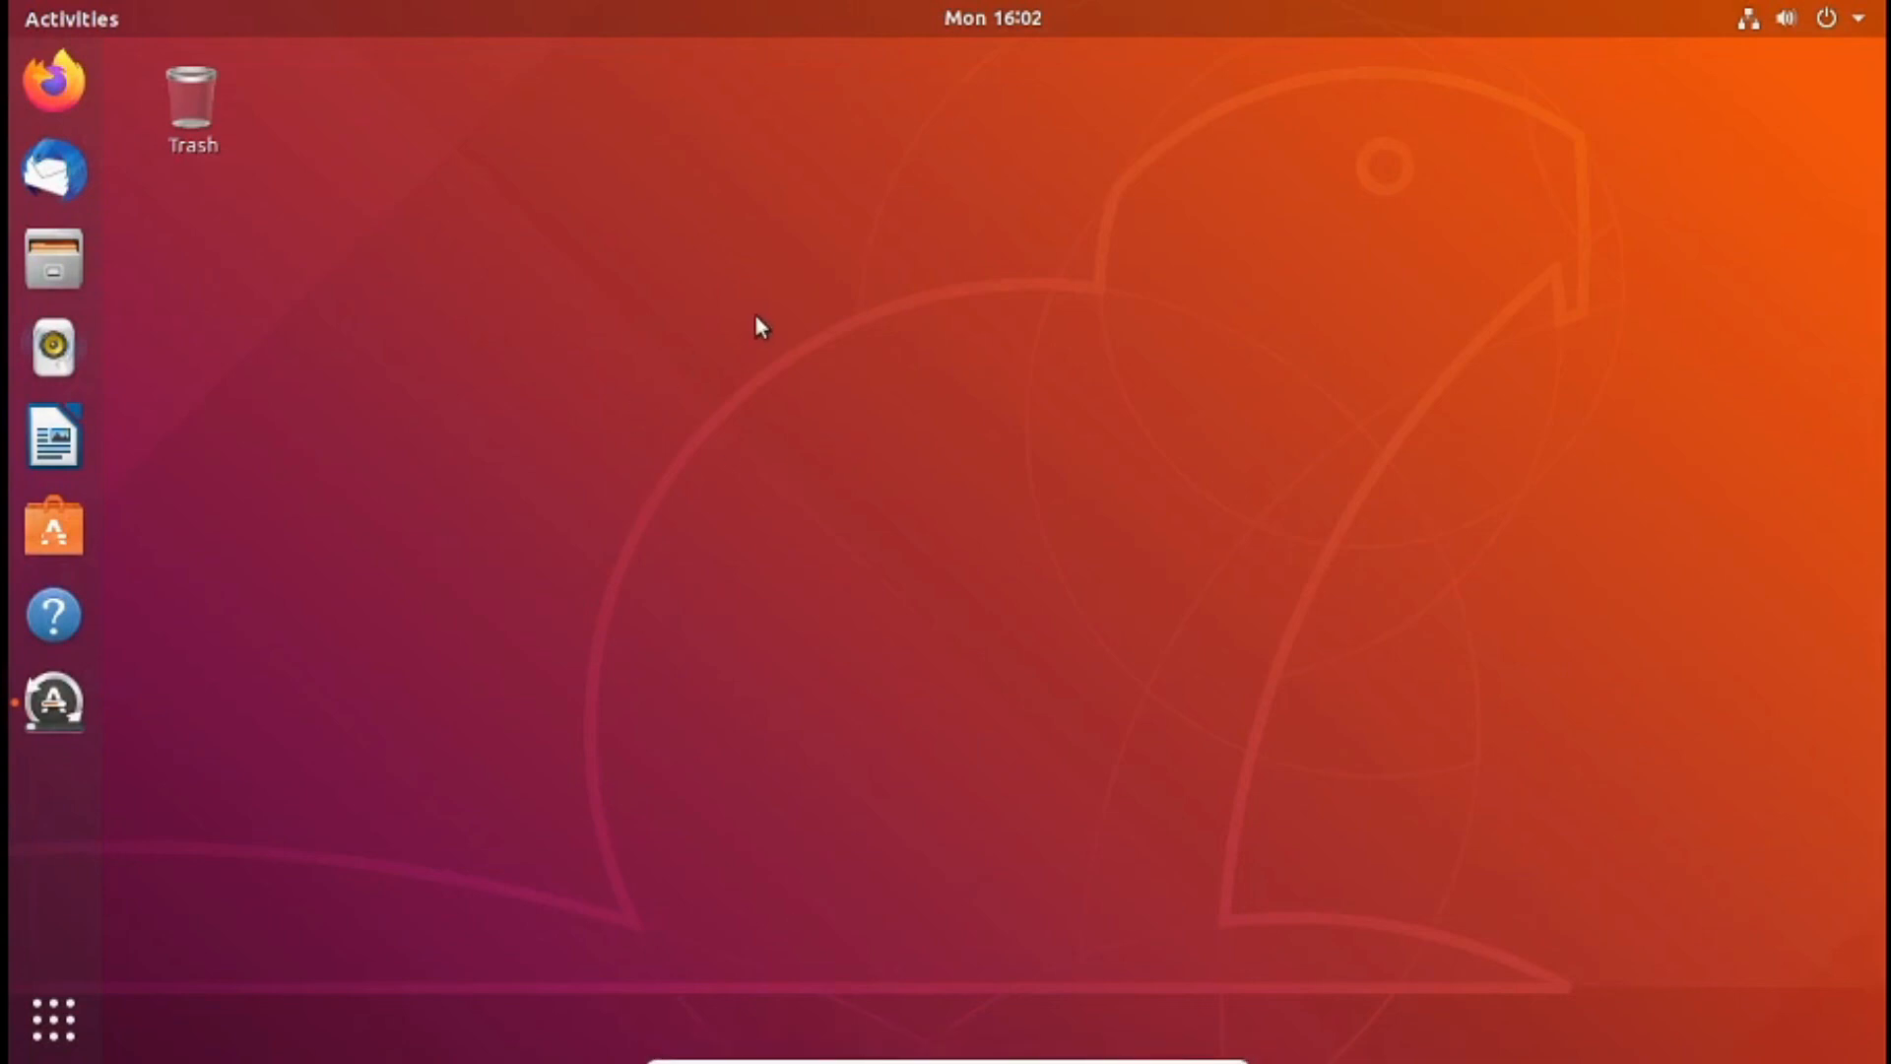
pyautogui.moveTo(925, 1060)
# - Open Ubuntu Software, closing and reopening it once, and glance at the installed applications before returning to the full catalogue
pyautogui.click(52, 525)
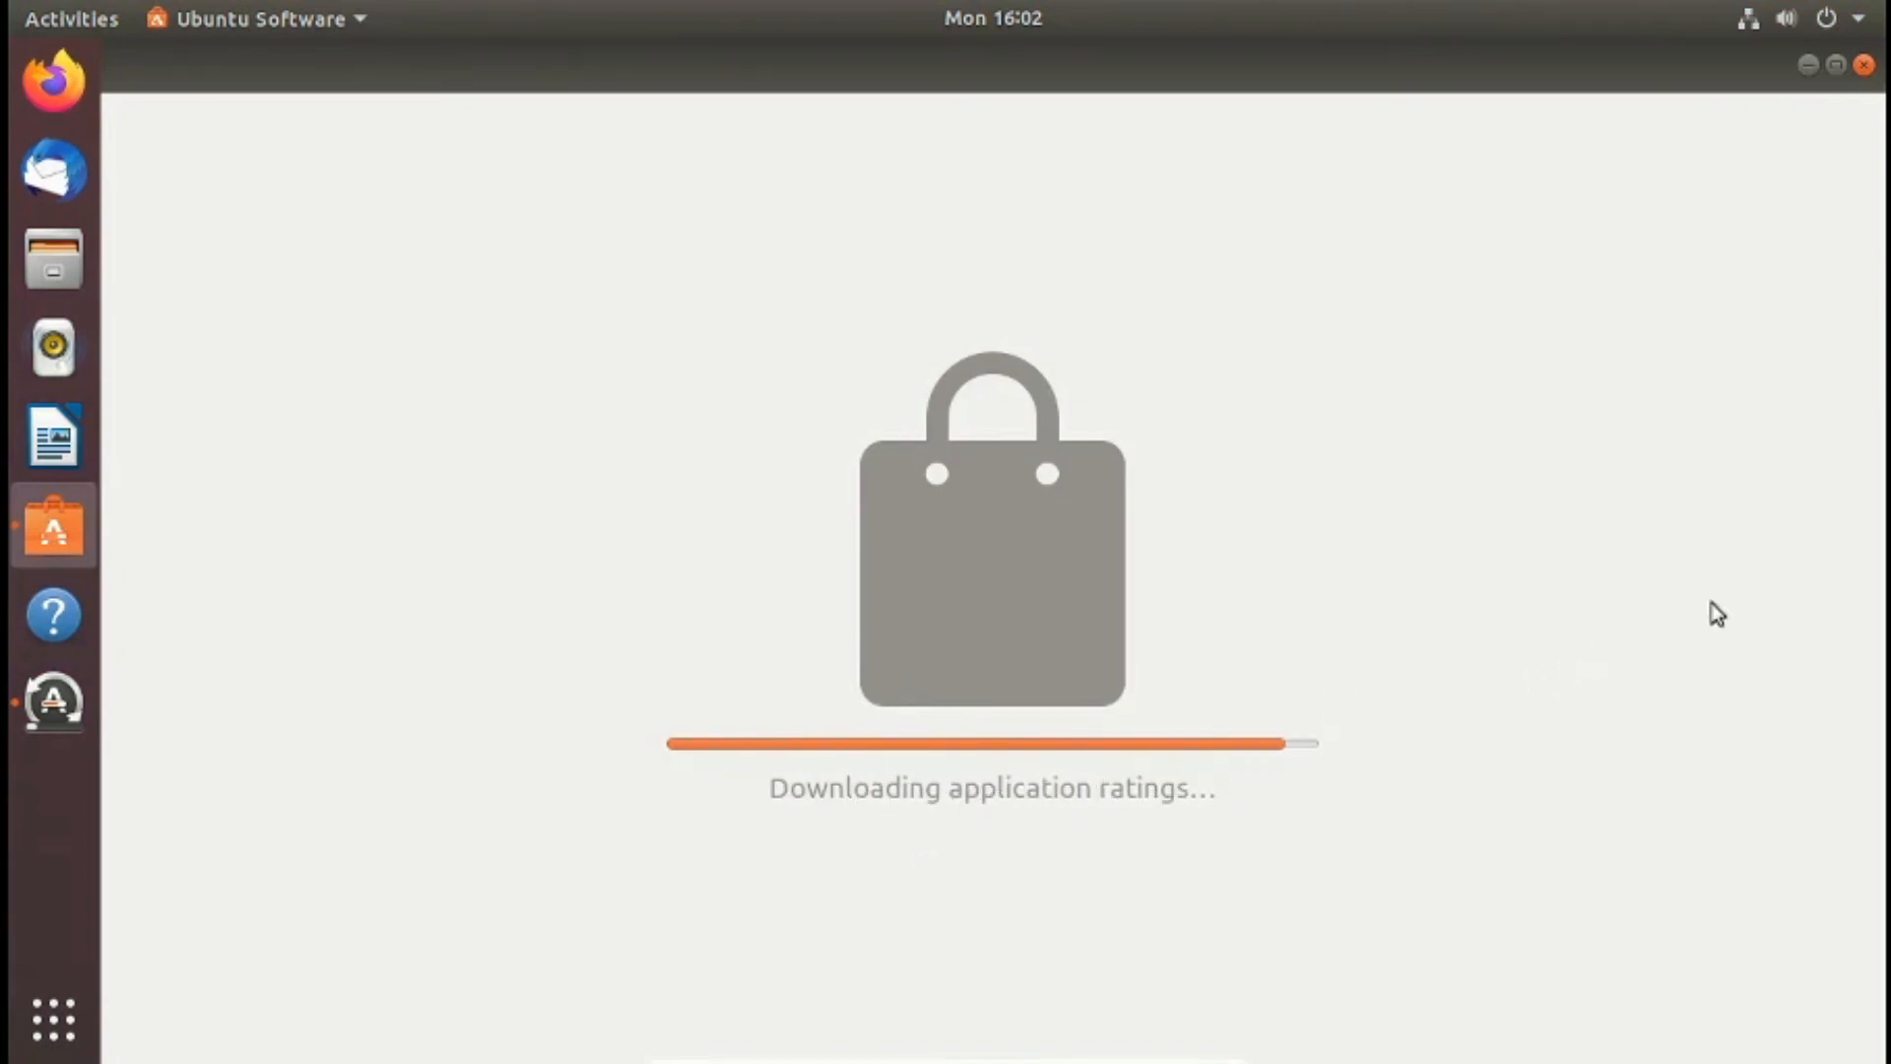
pyautogui.click(1865, 66)
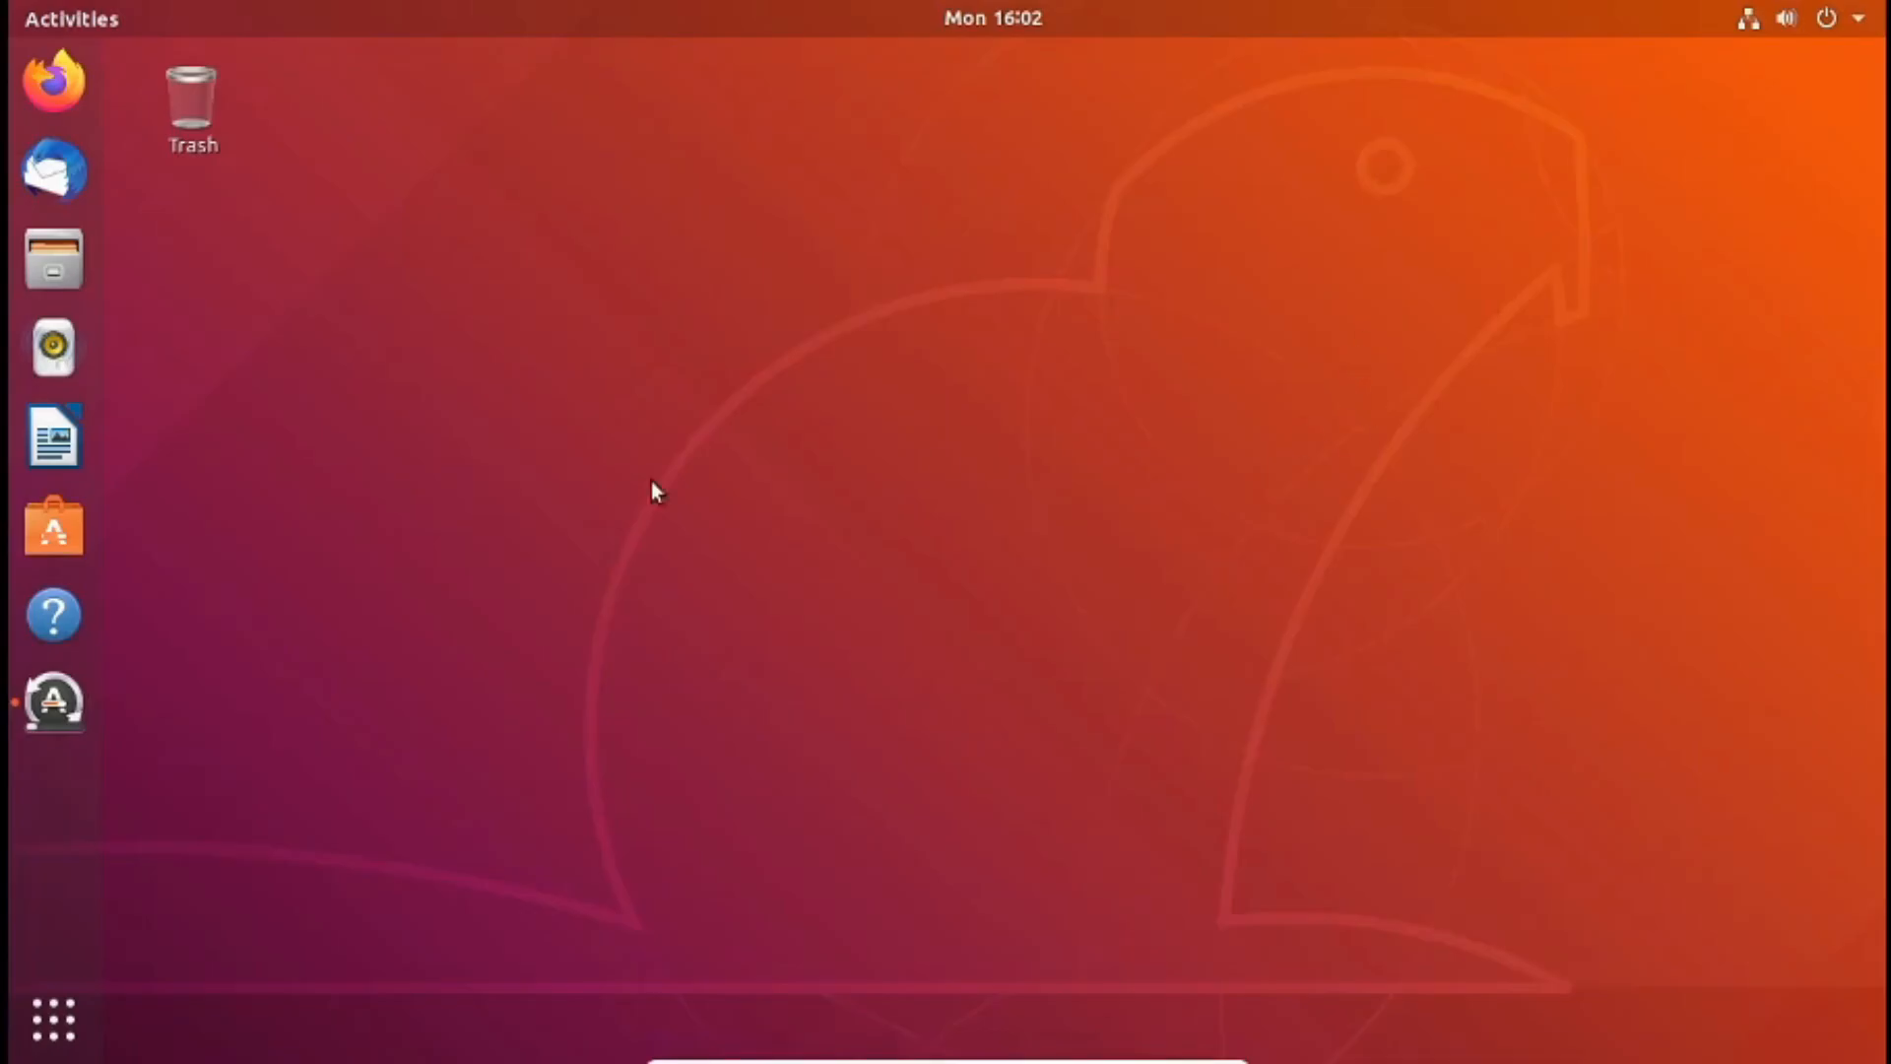
pyautogui.click(30, 507)
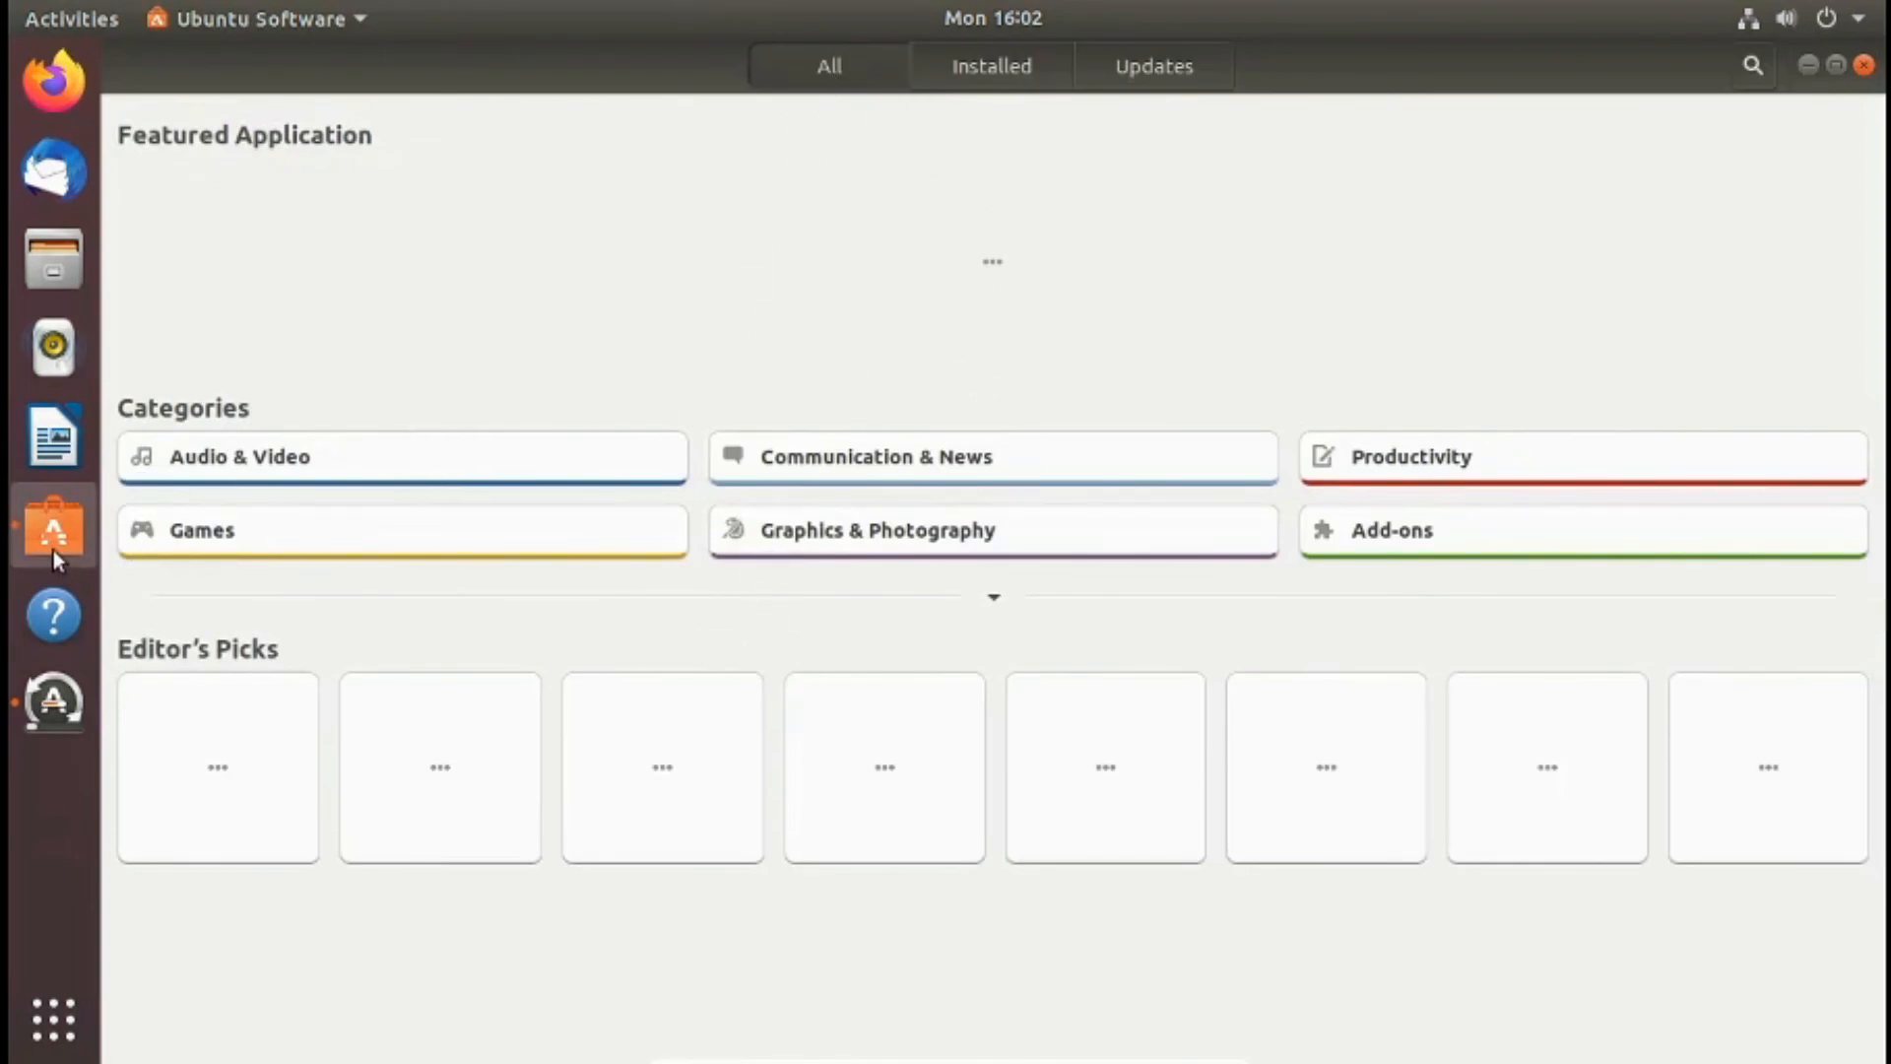
pyautogui.click(1014, 59)
pyautogui.click(800, 62)
# - Search the software catalogue for "visual studio code"
pyautogui.click(1752, 65)
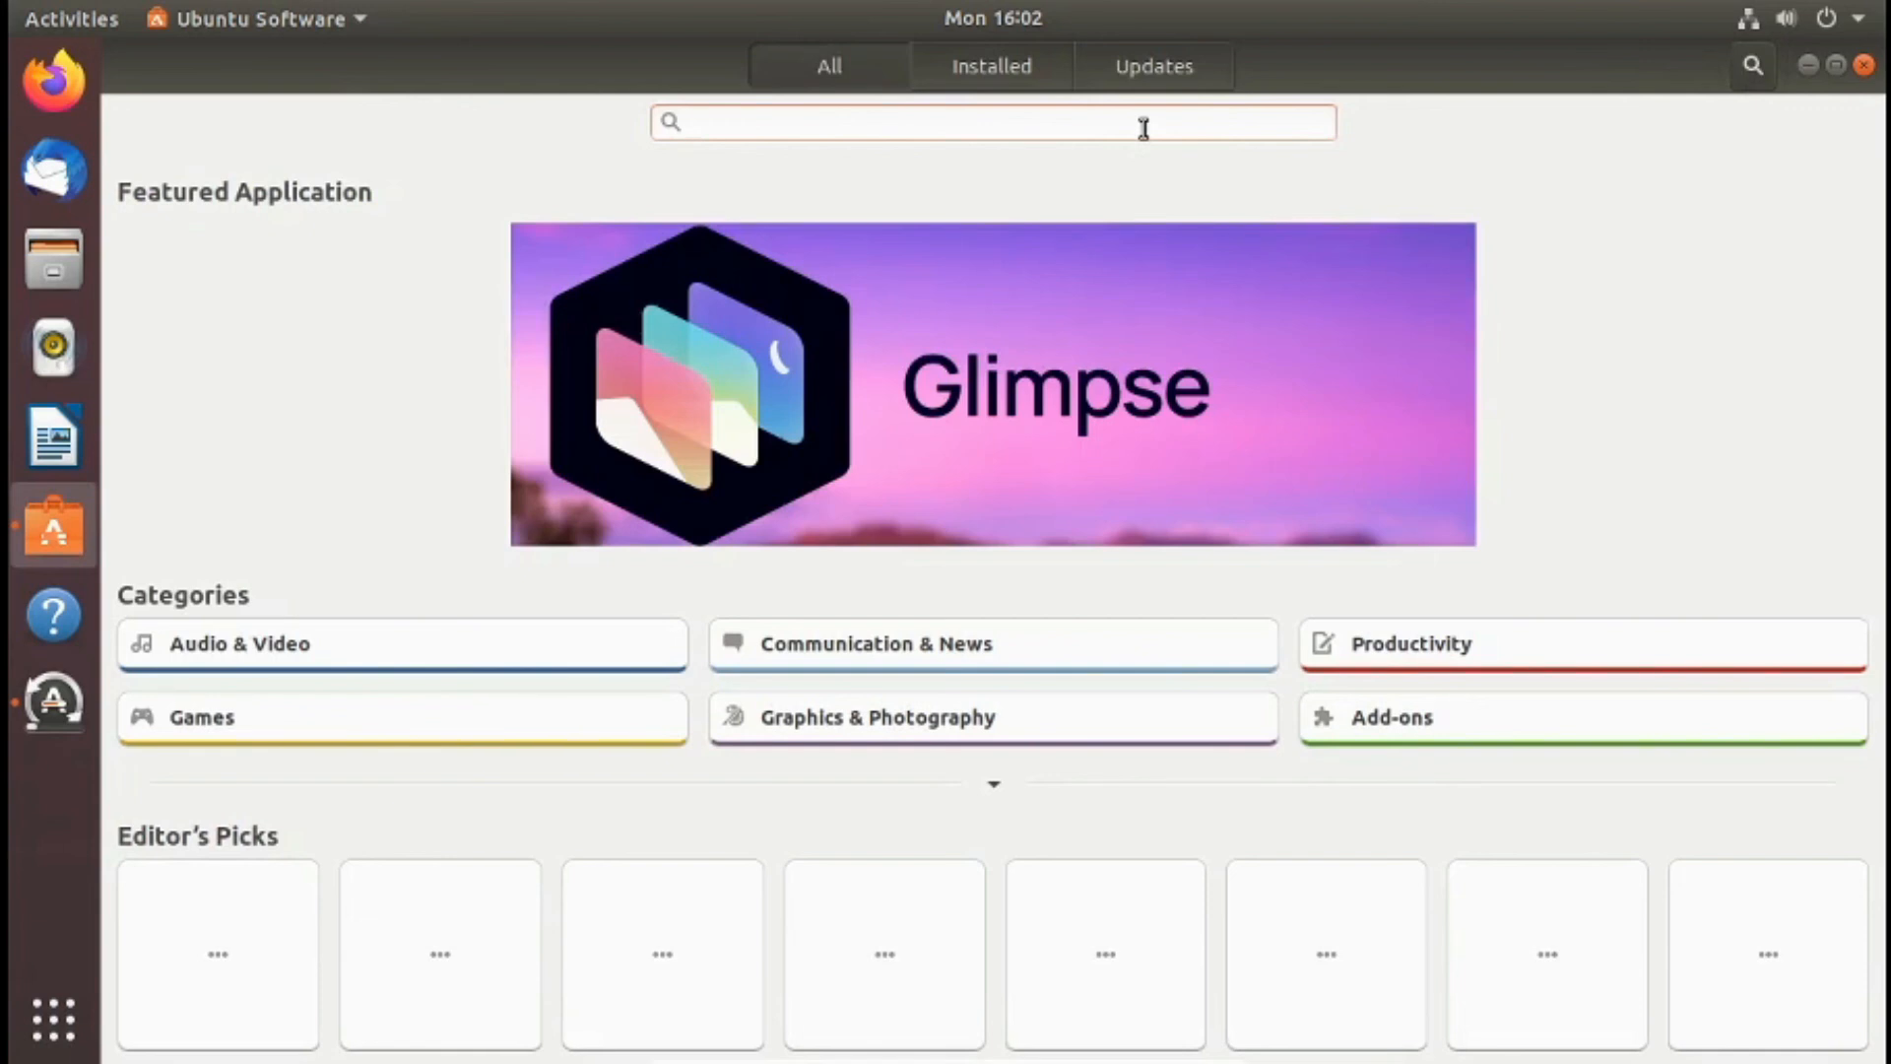
pyautogui.write('vis')
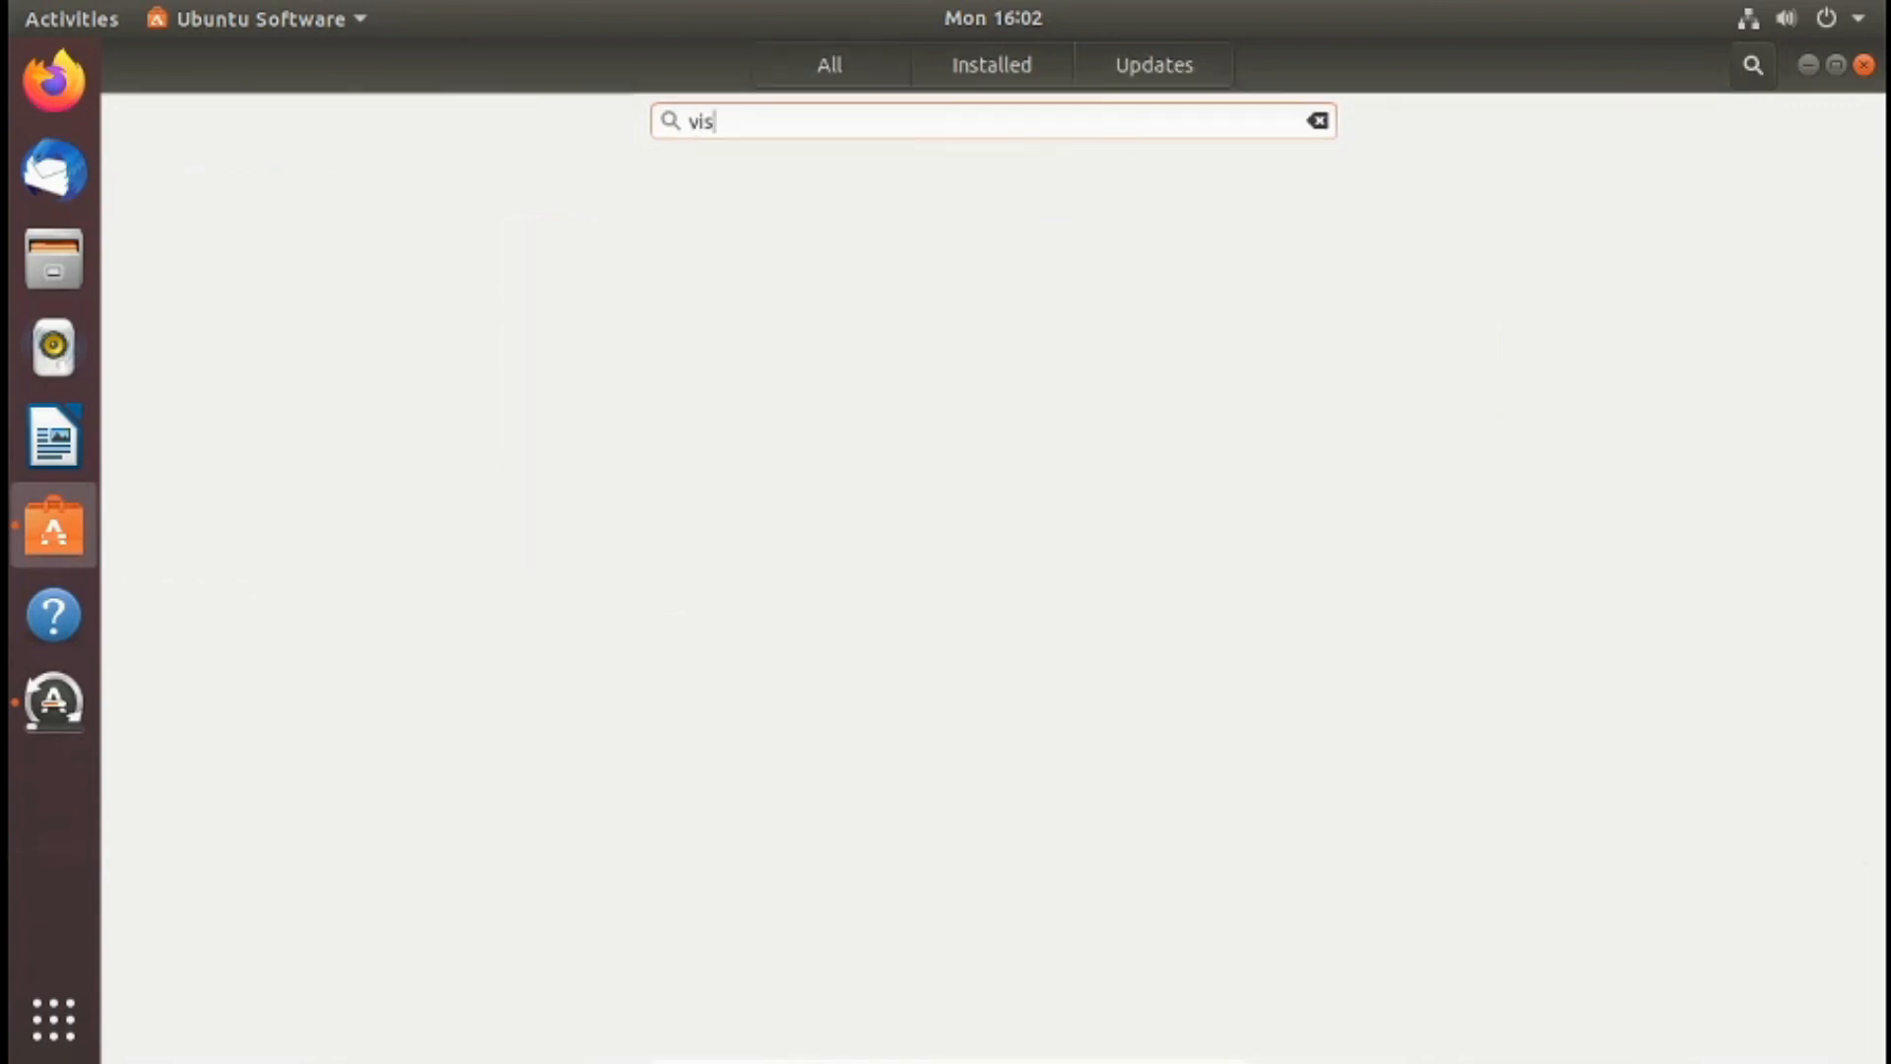
pyautogui.write('ual s')
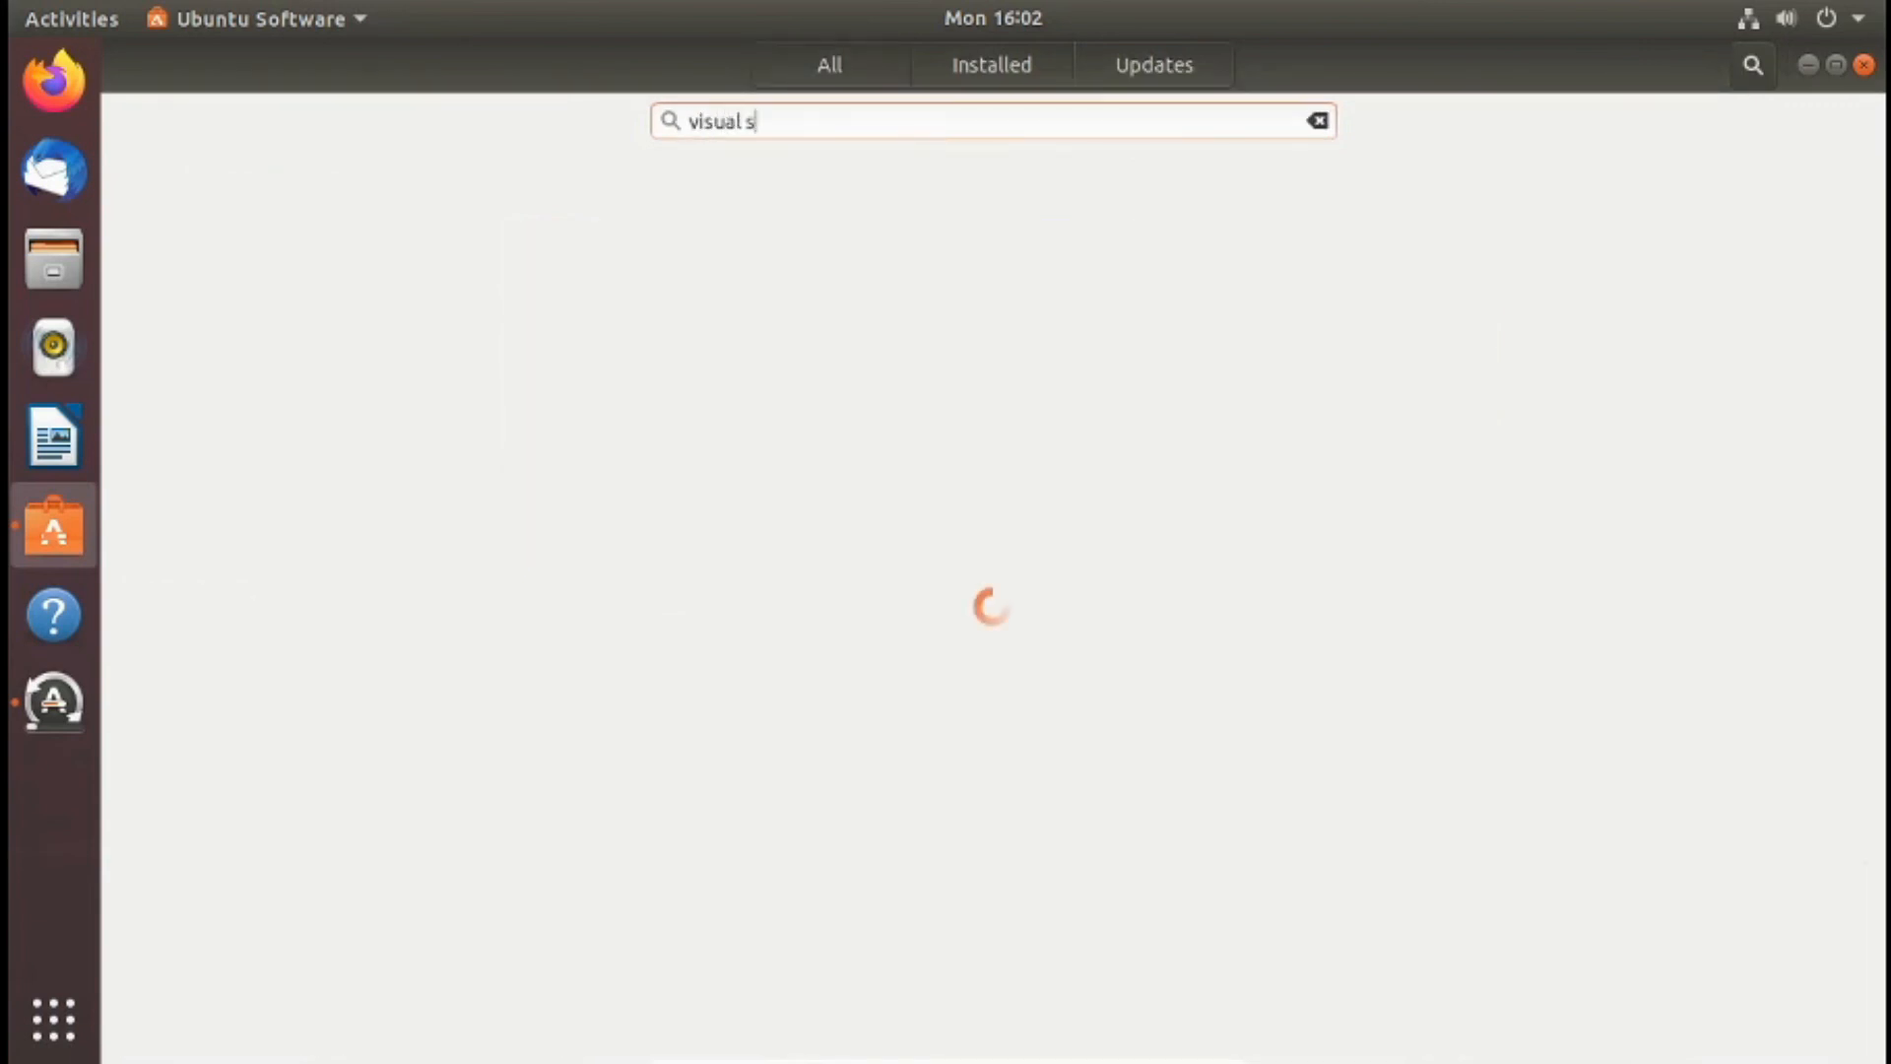
pyautogui.write('tudio code')
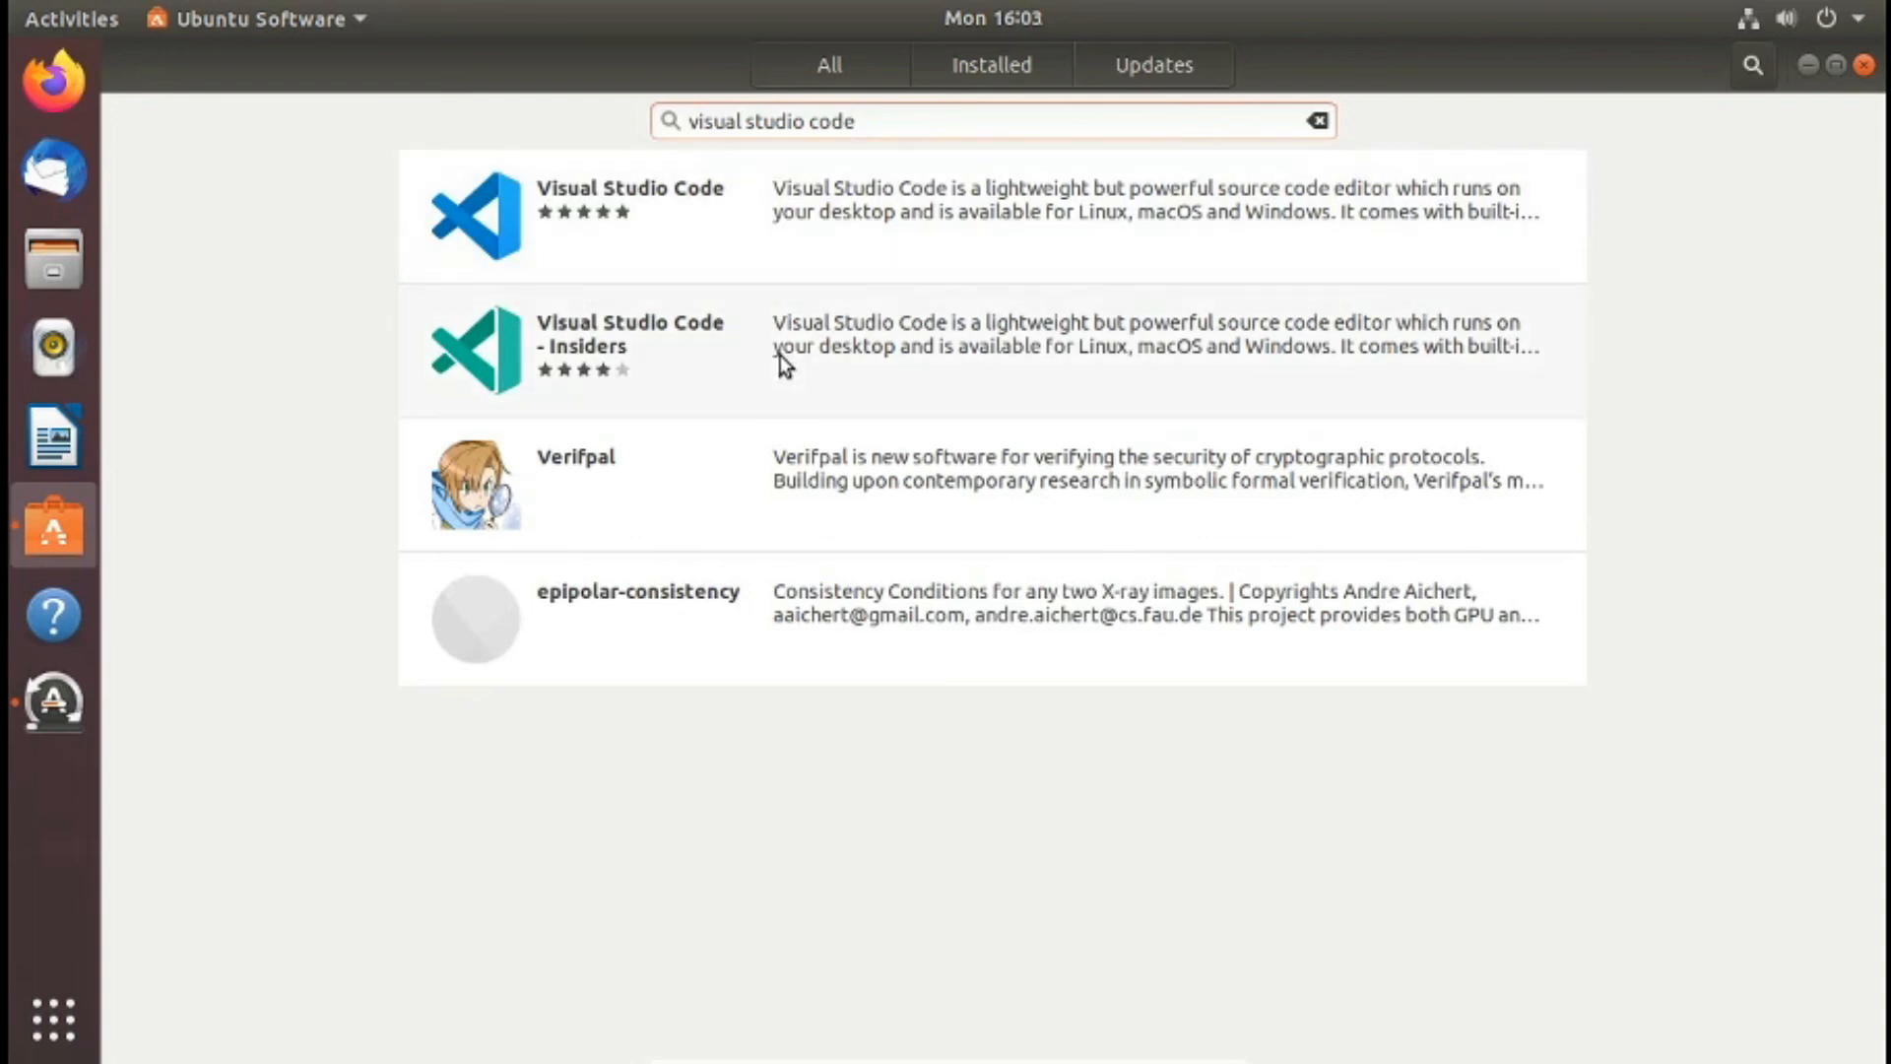
# - Install Visual Studio Code, authenticate with the account password, request the installation once more, and close Ubuntu Software
pyautogui.click(805, 222)
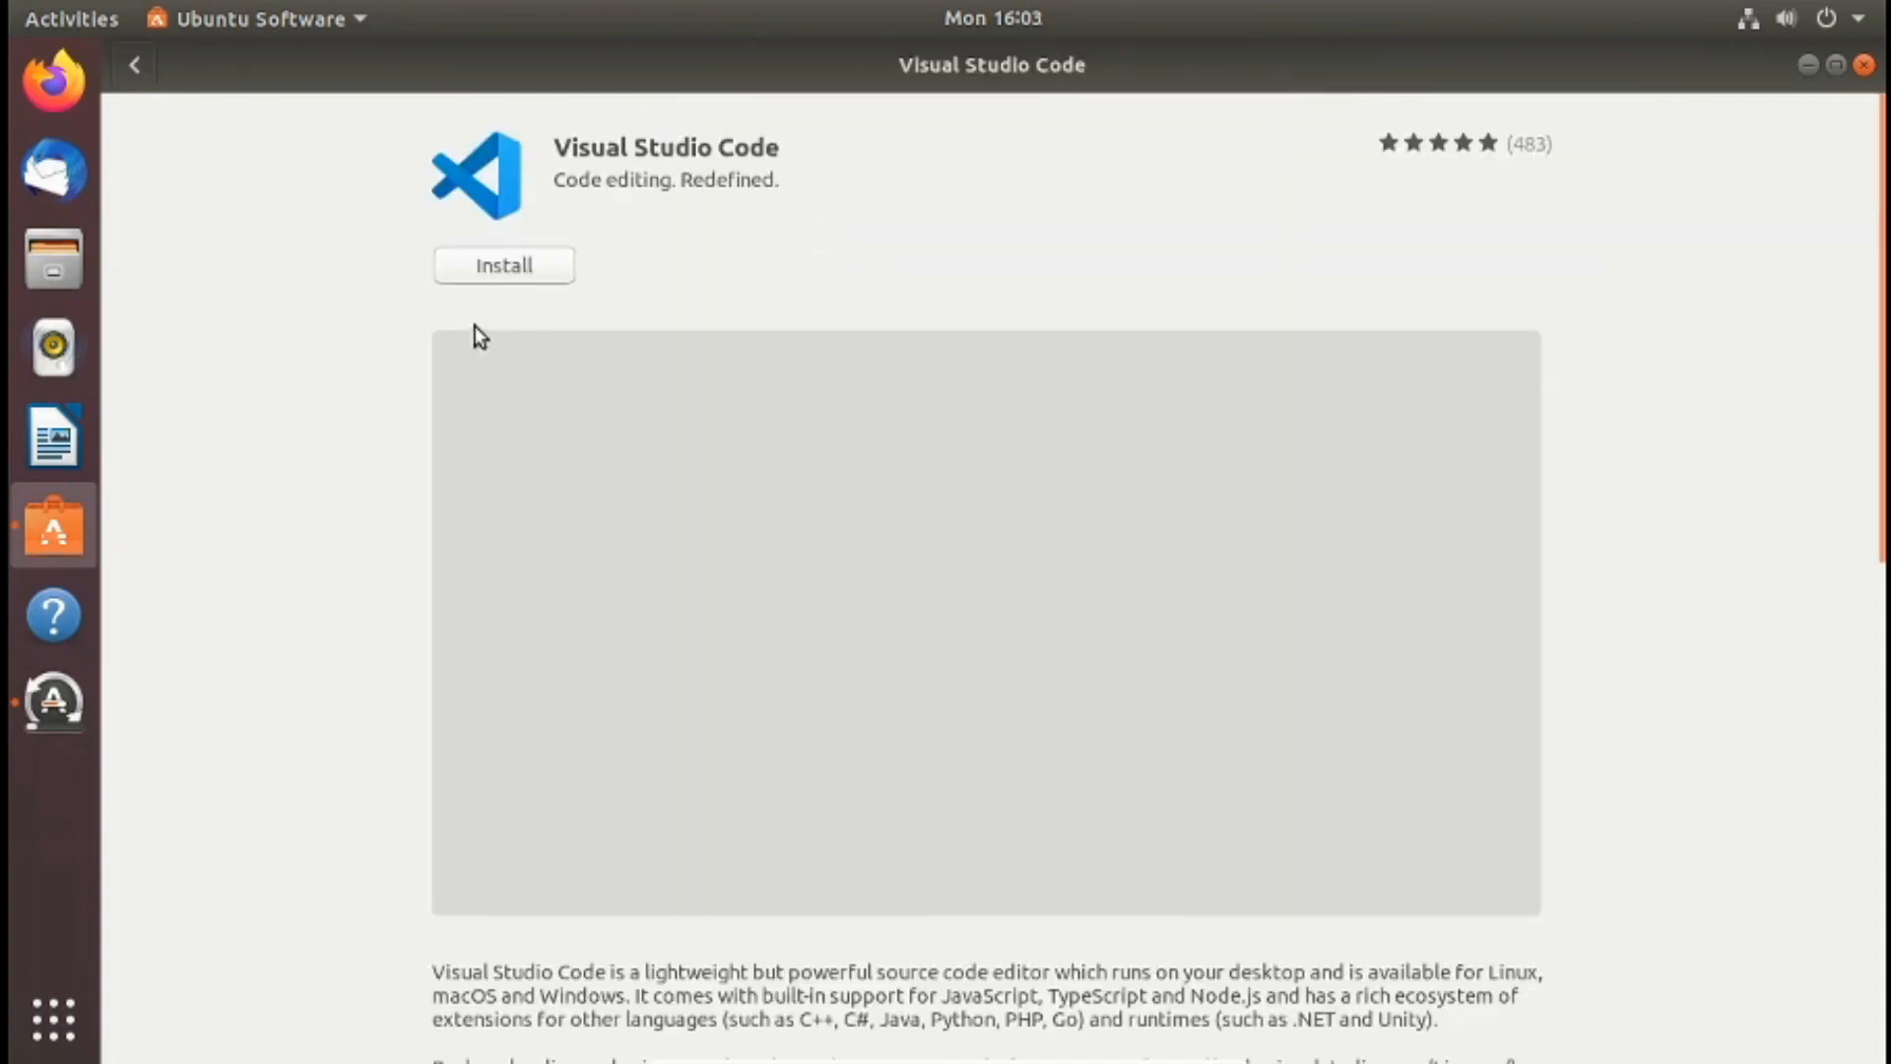
pyautogui.click(530, 263)
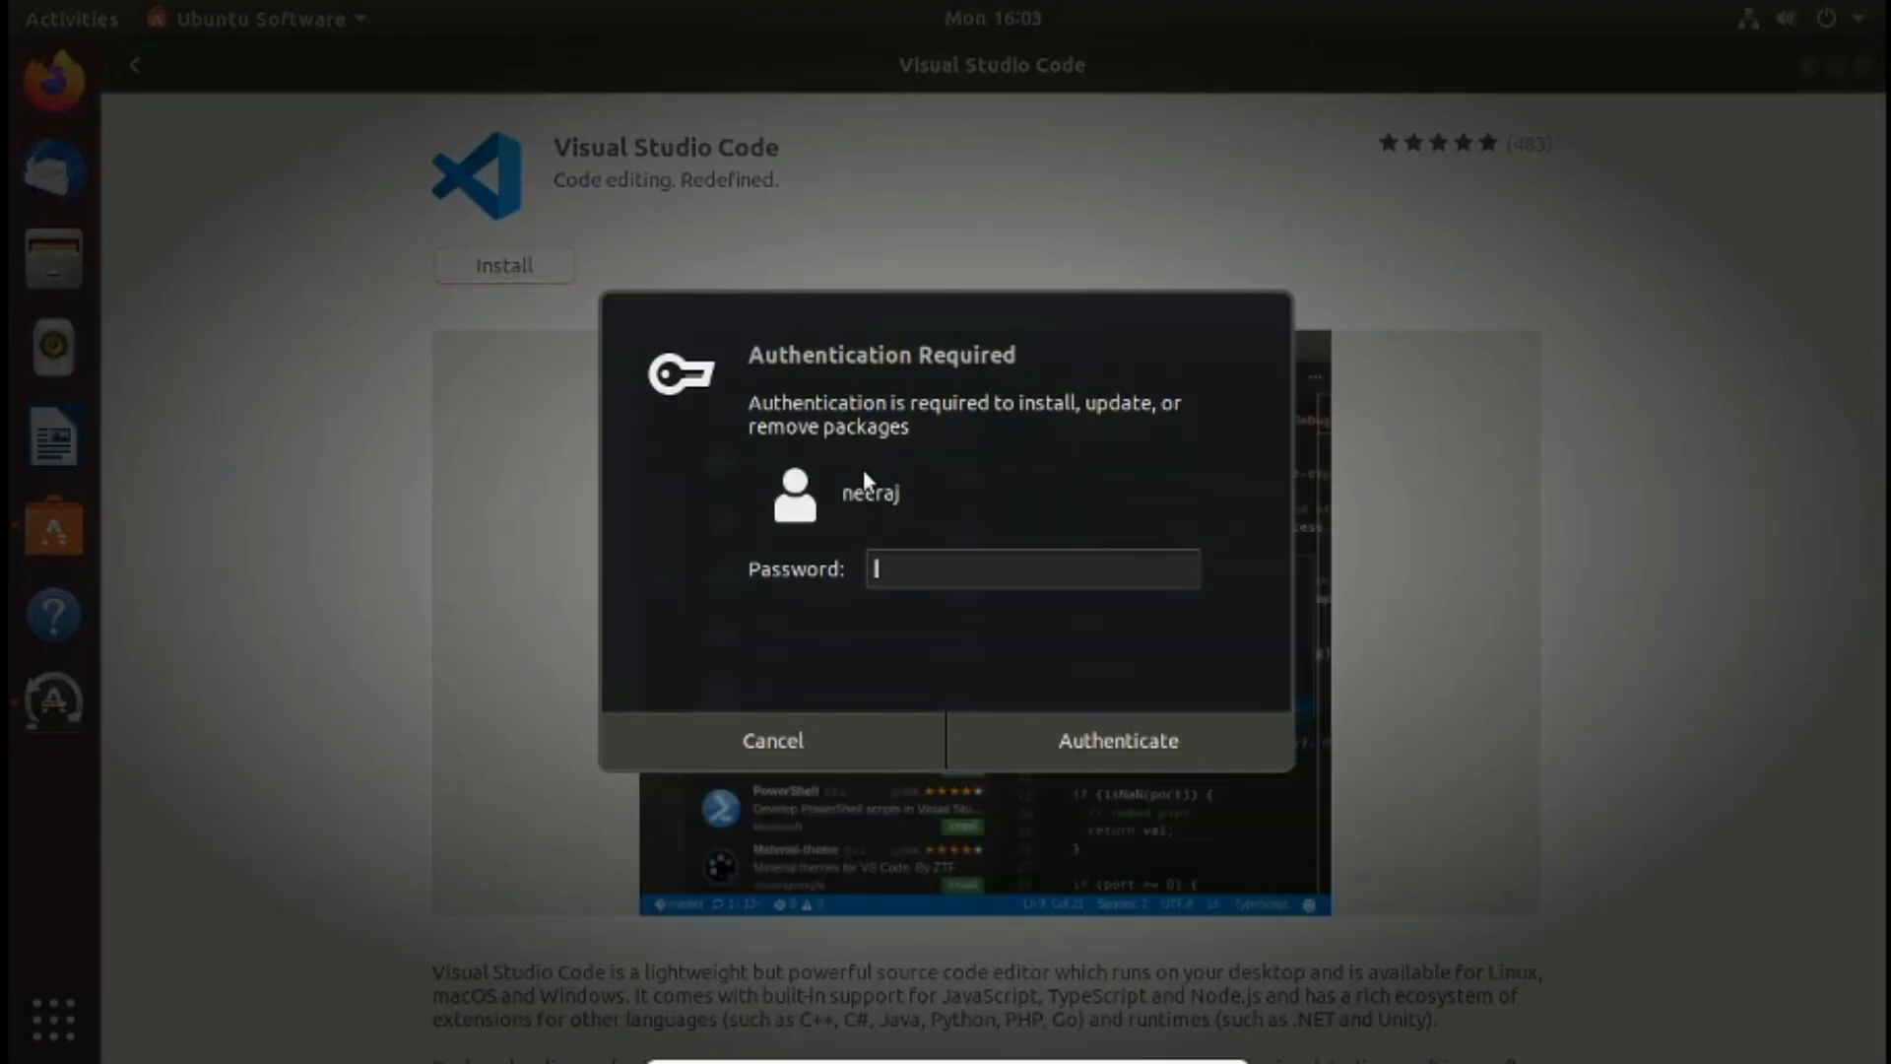
pyautogui.write('******')
pyautogui.press('Return')
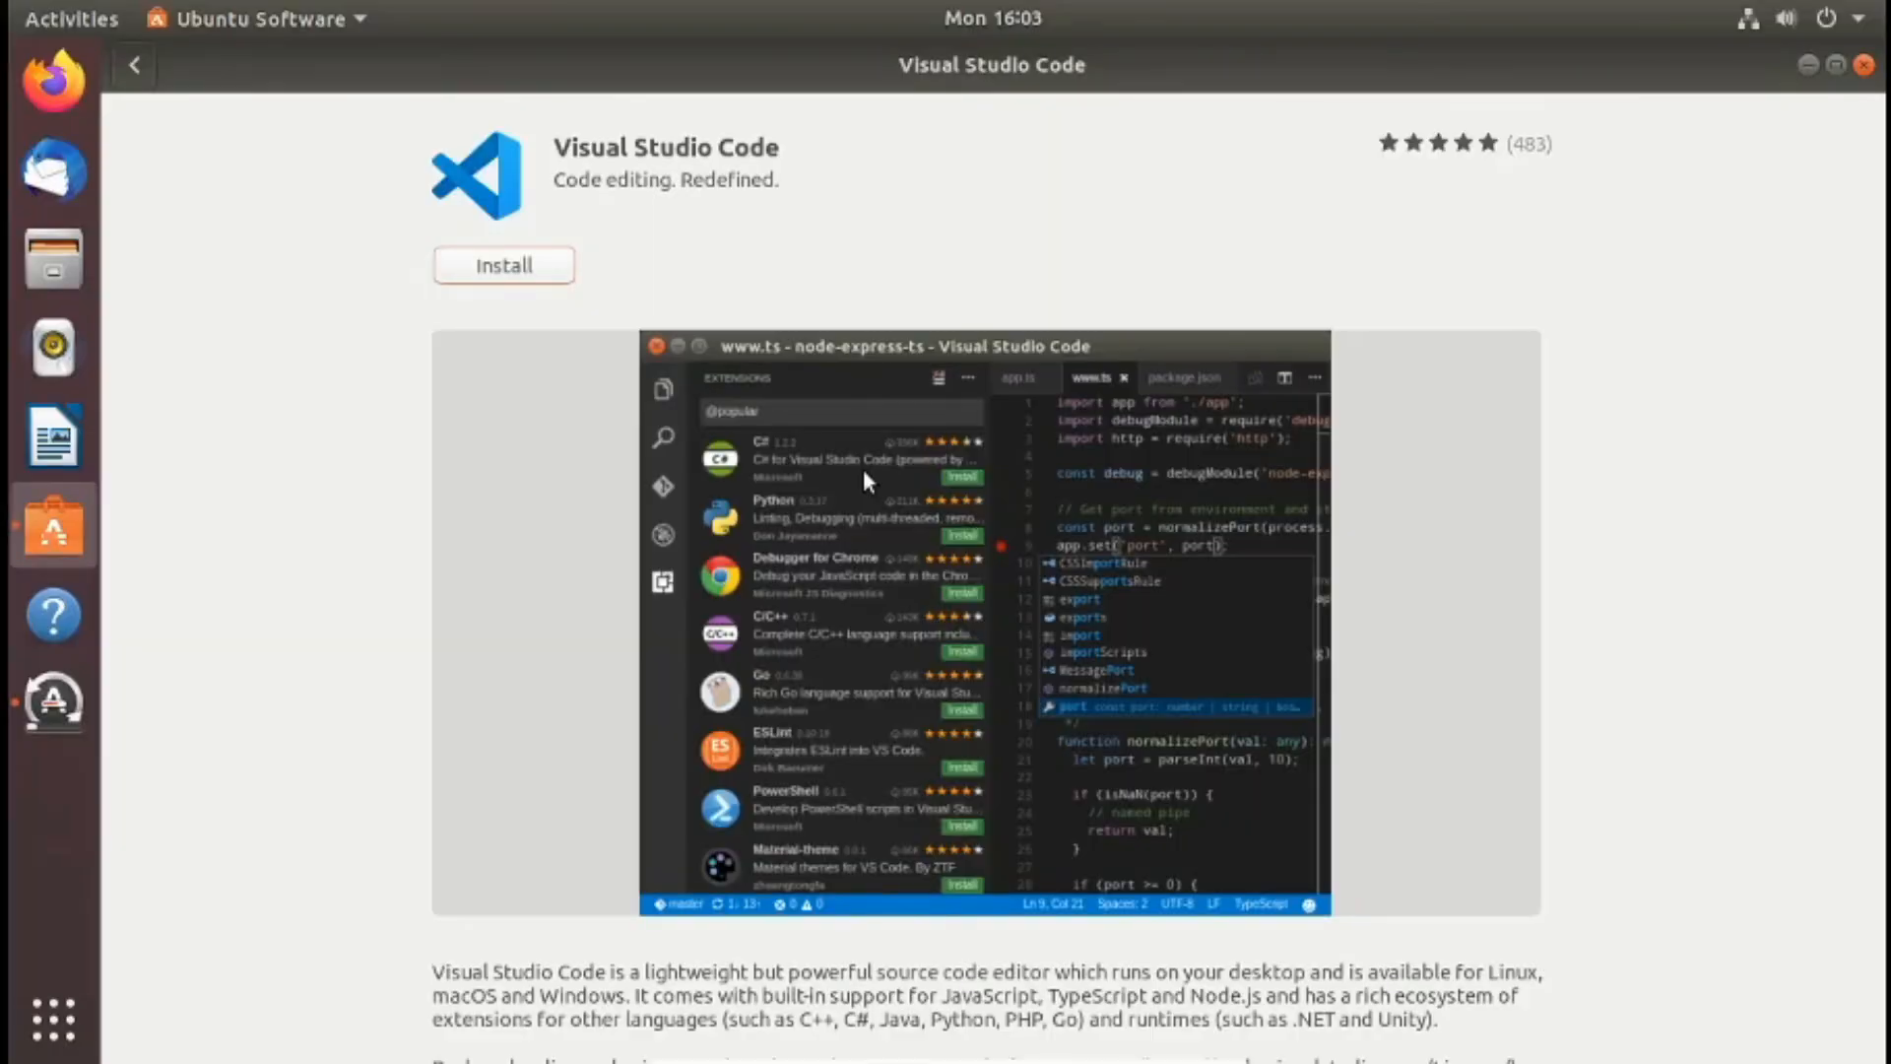
pyautogui.click(477, 274)
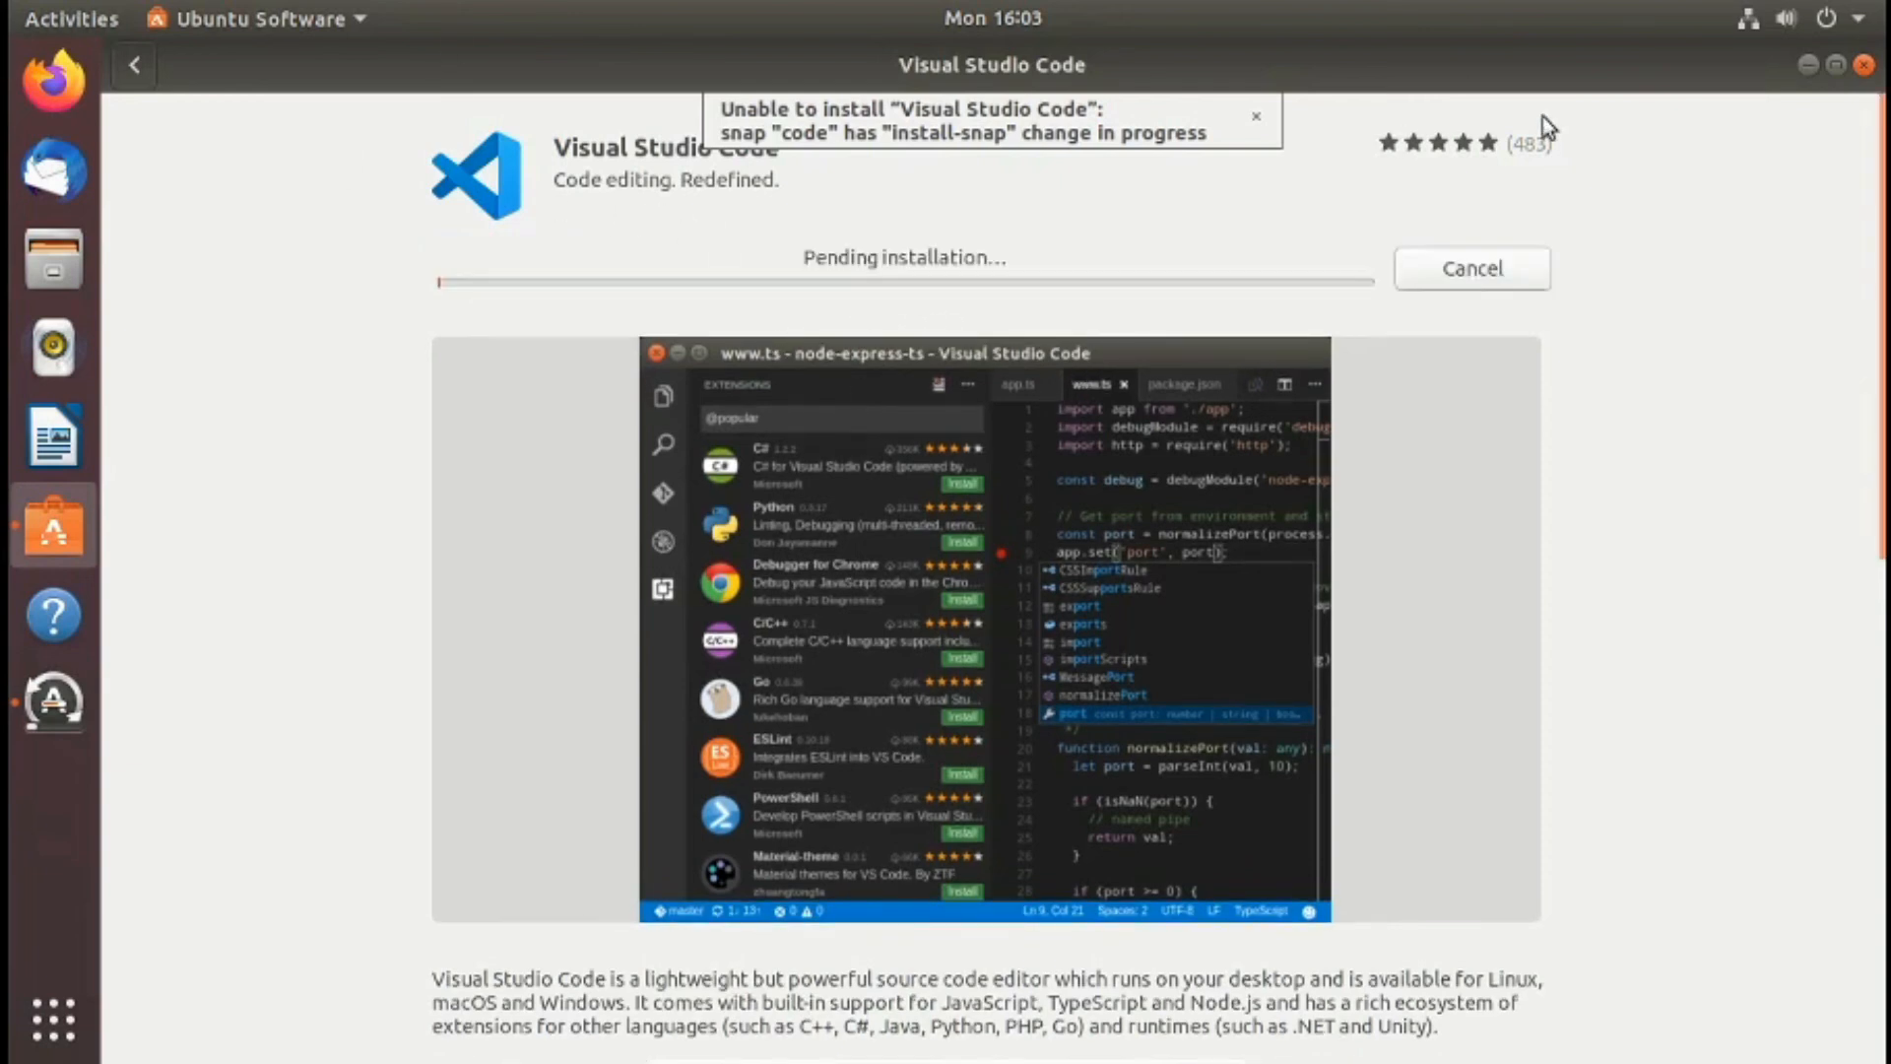
pyautogui.click(1863, 65)
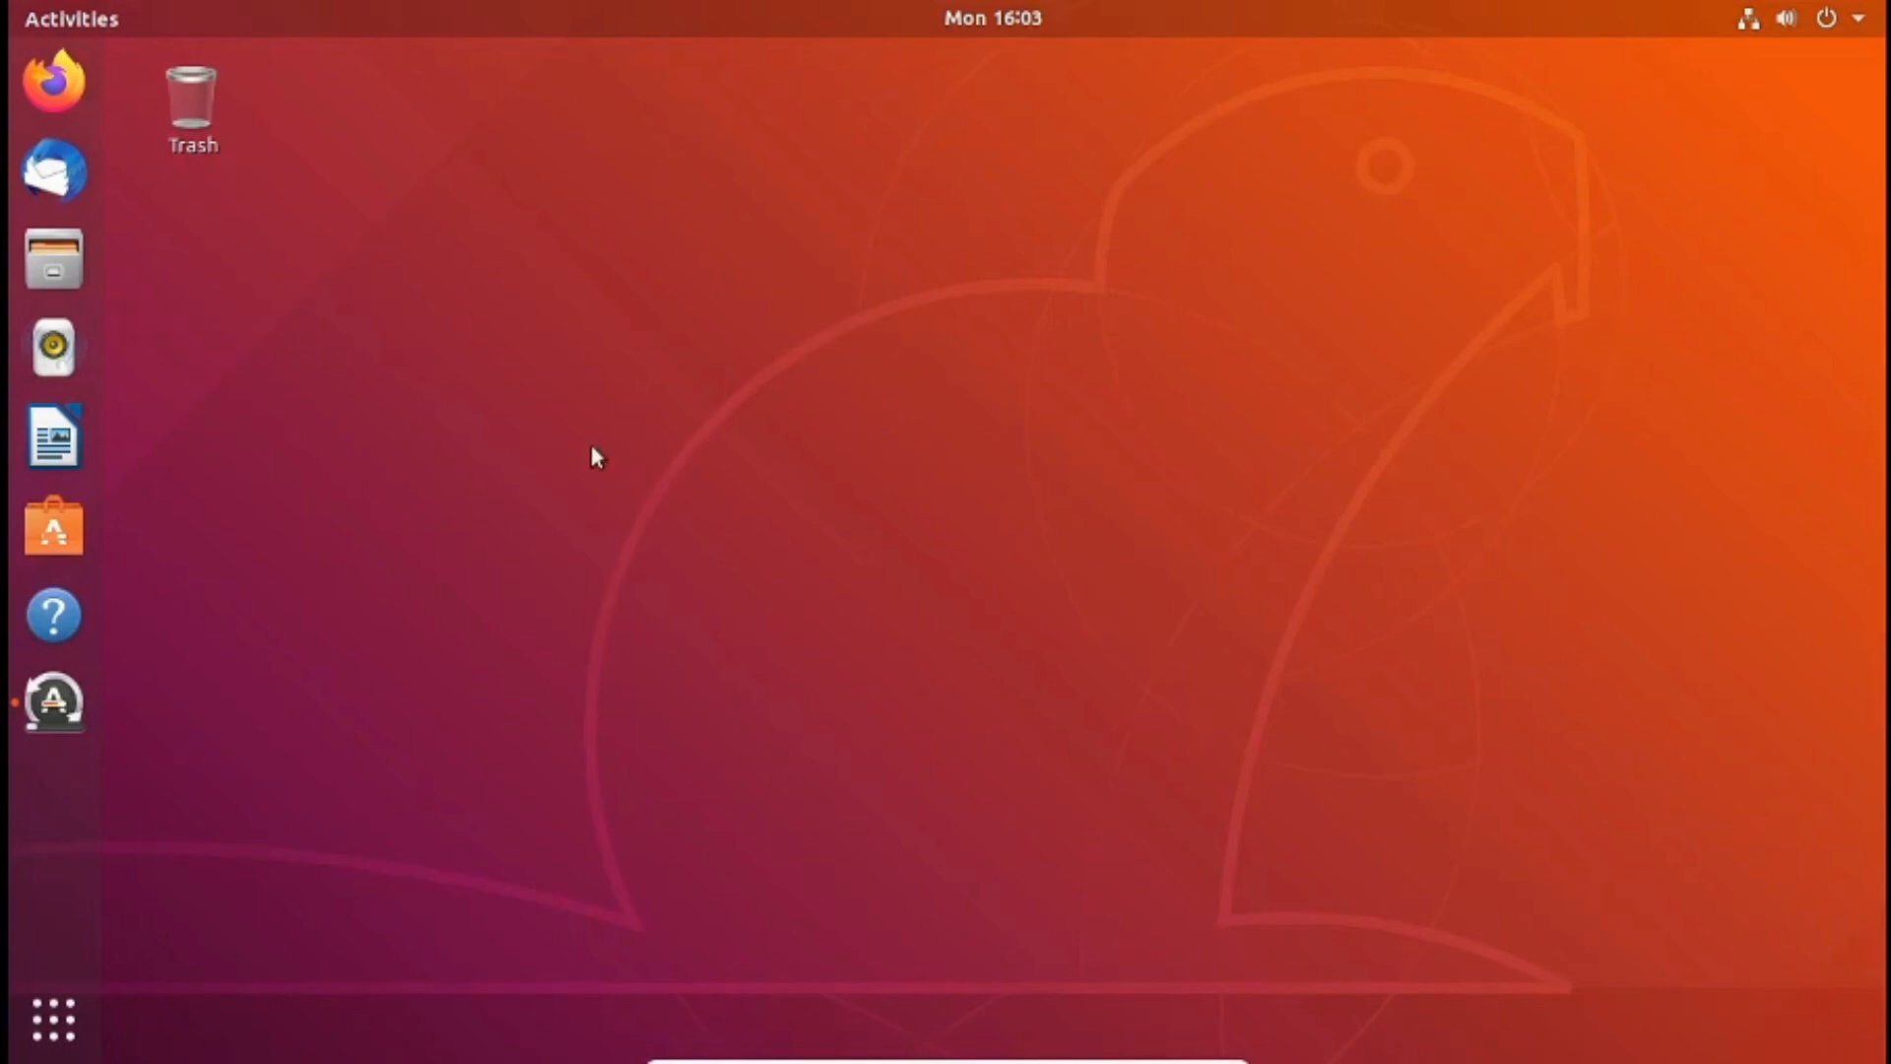
# - Restore the Software Updater and move its window slightly to the right on the desktop
pyautogui.click(52, 724)
pyautogui.moveTo(654, 316); pyautogui.dragTo(712, 316)
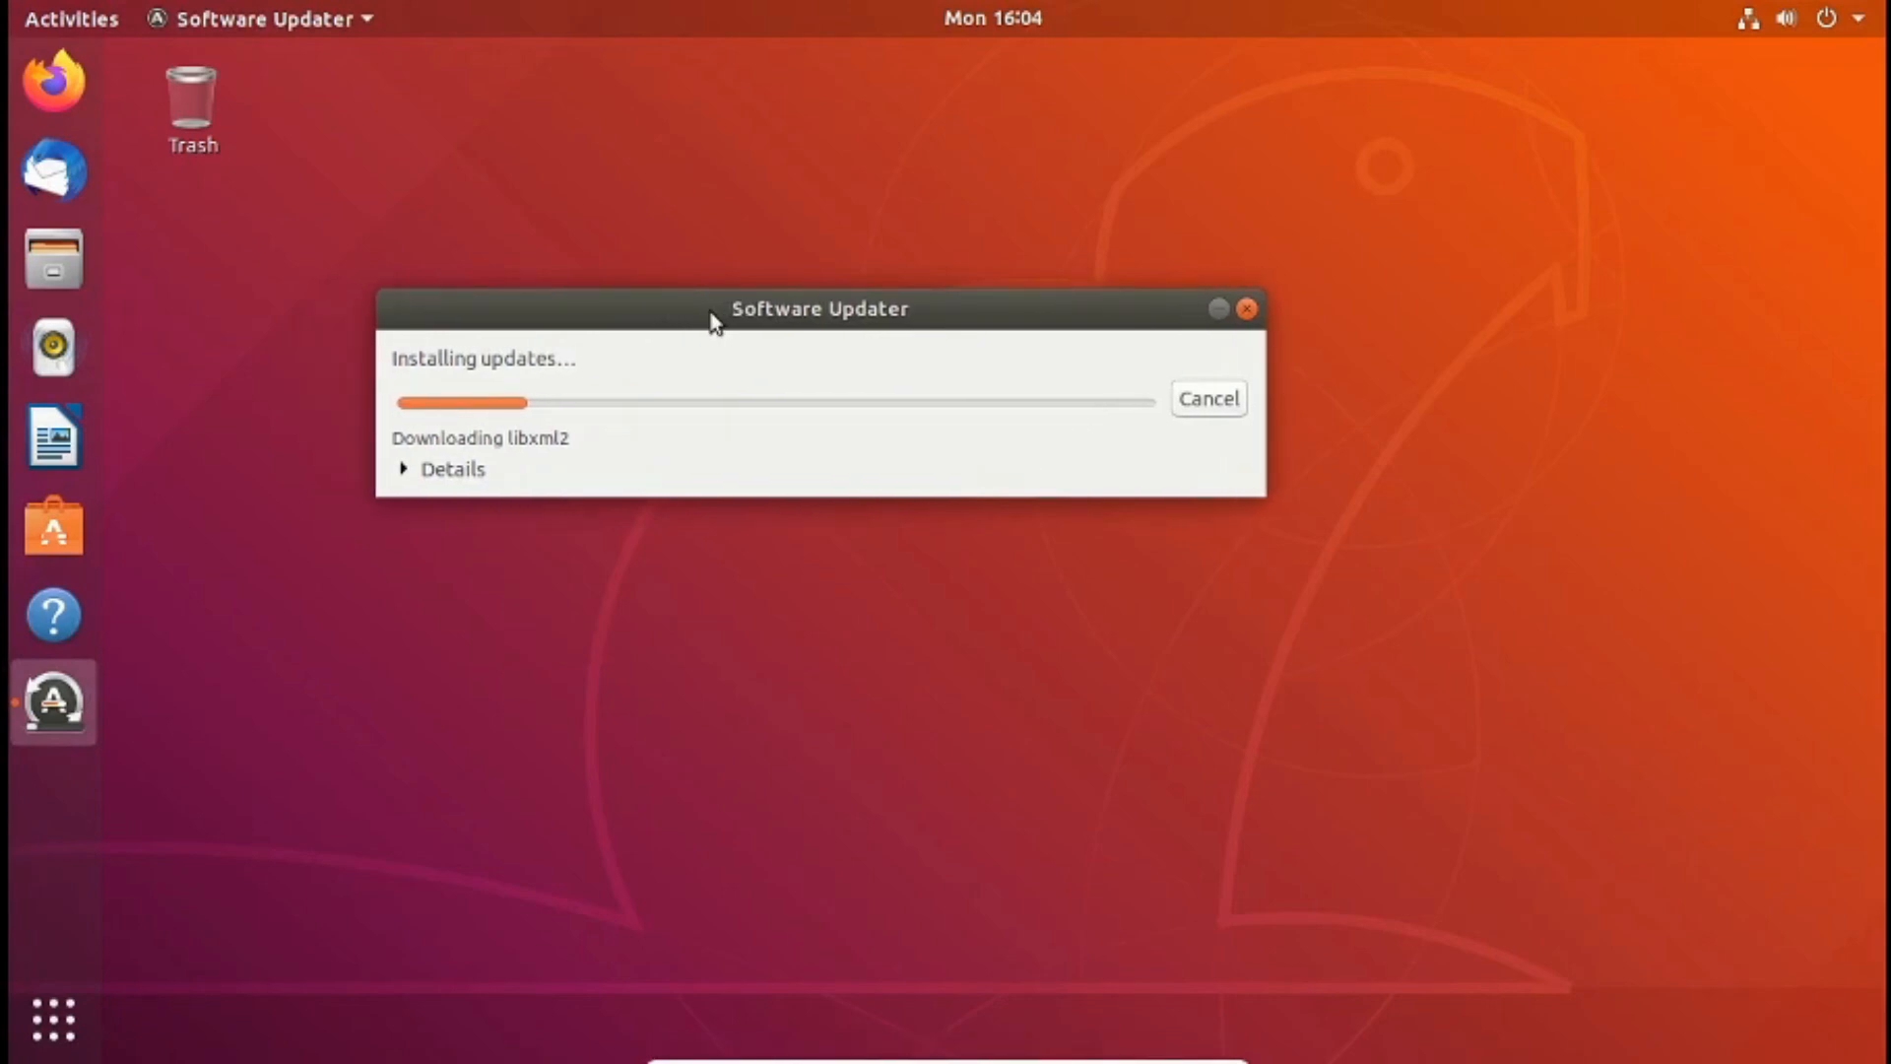
pyautogui.click(1508, 483)
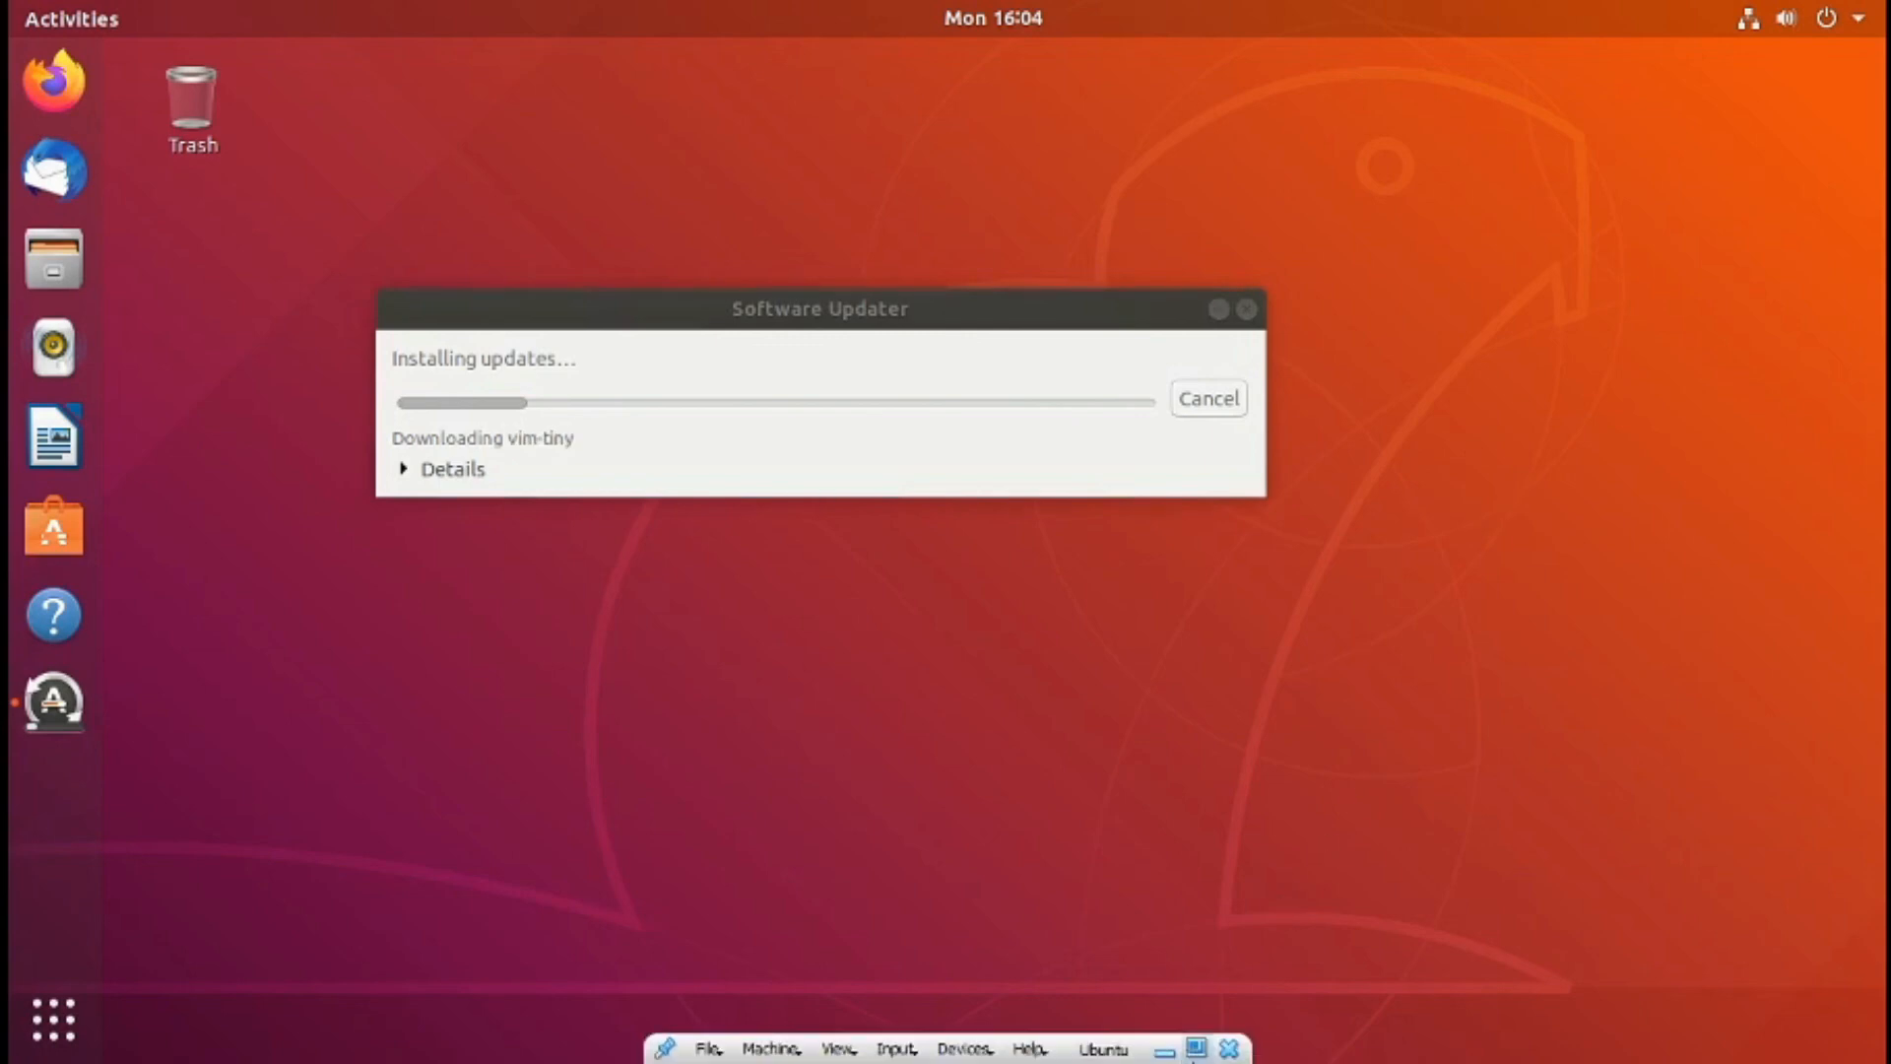
# - Minimize the full-screen virtual machine, widen the VirtualBox Manager window slightly, and open the Ubuntu machine's settings
pyautogui.click(1172, 1052)
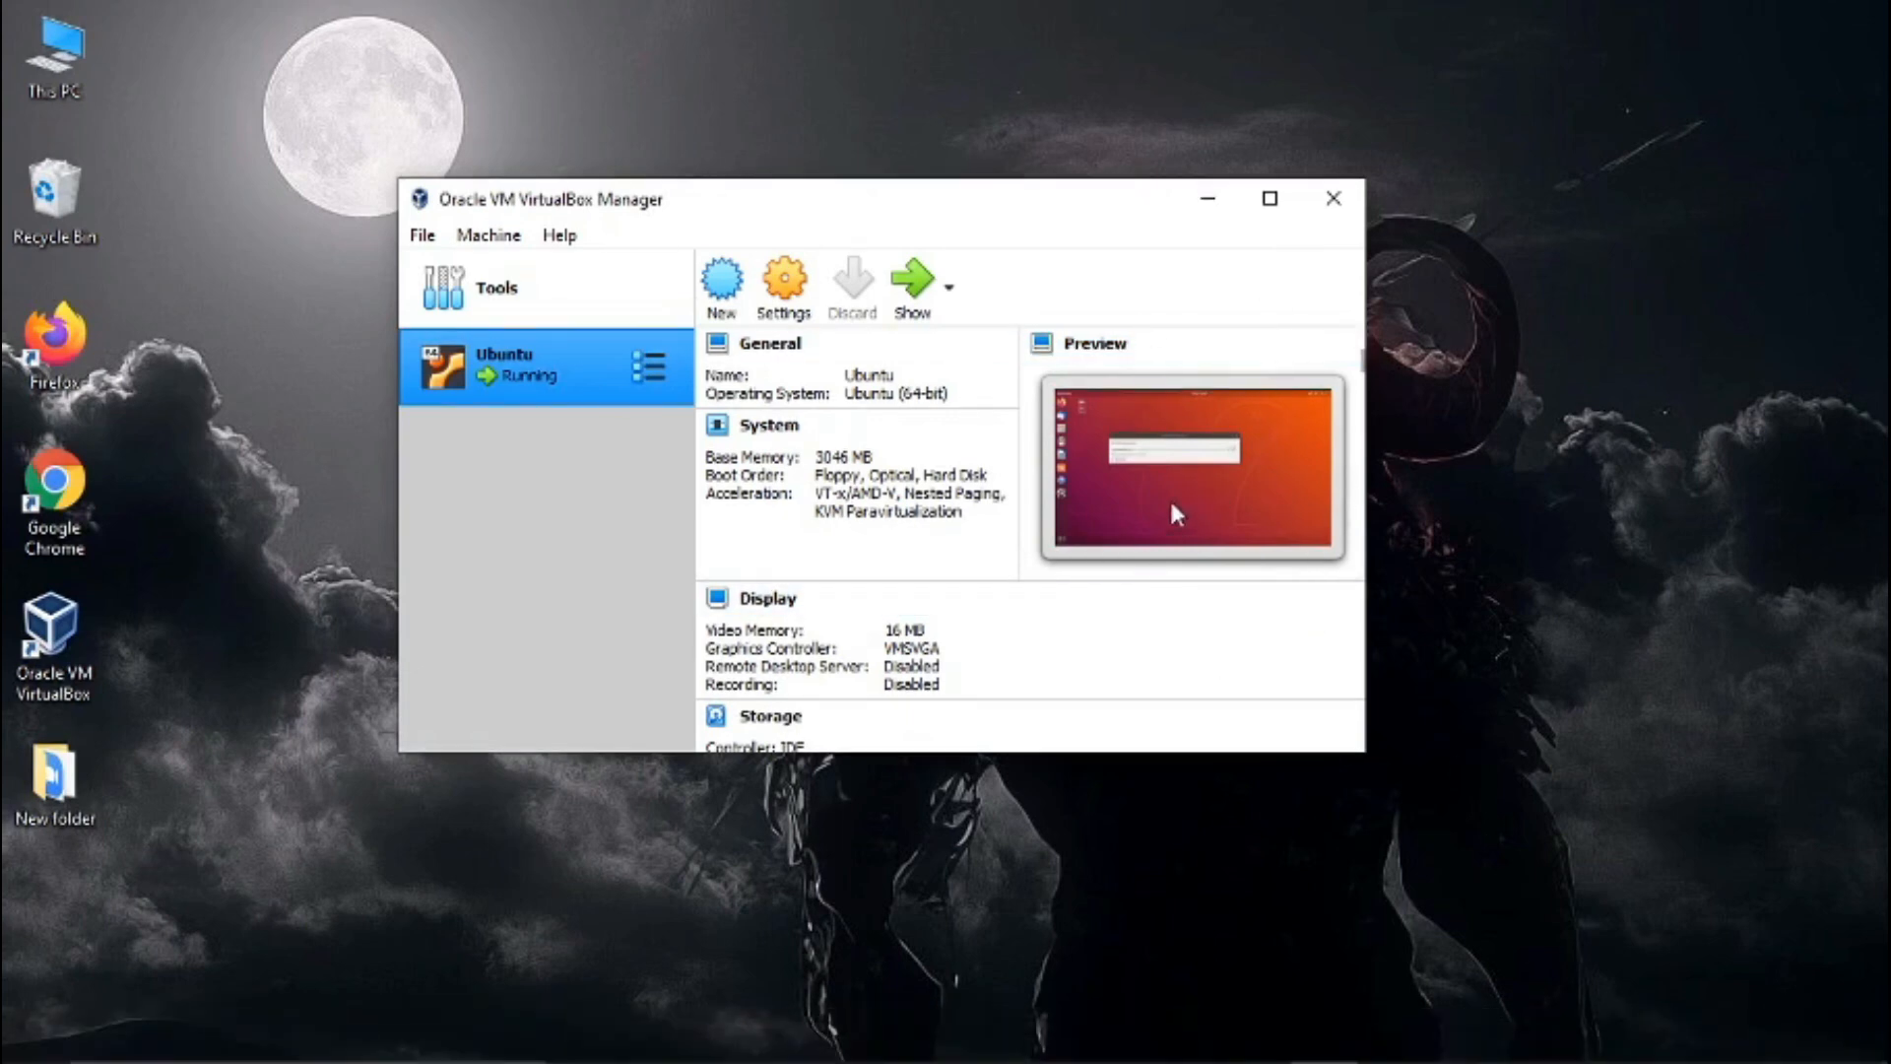
pyautogui.moveTo(1359, 448); pyautogui.dragTo(1404, 424)
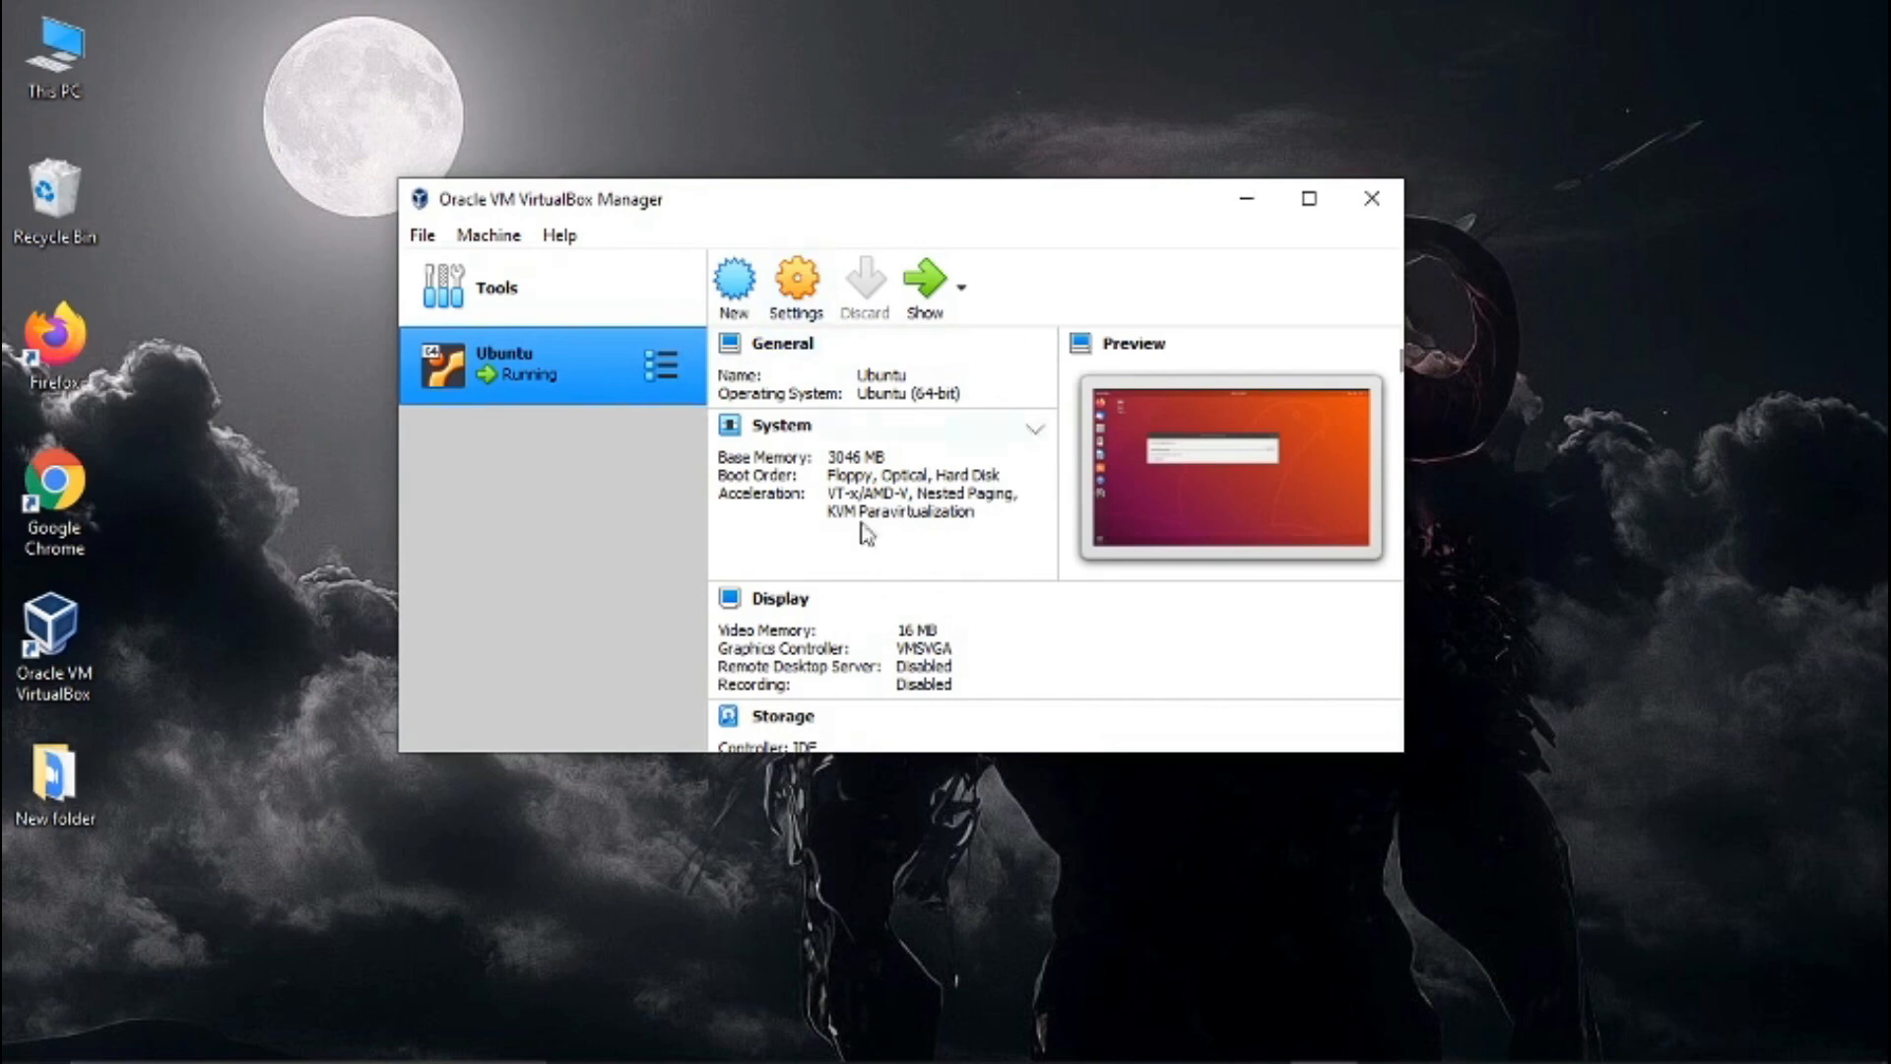
pyautogui.click(798, 285)
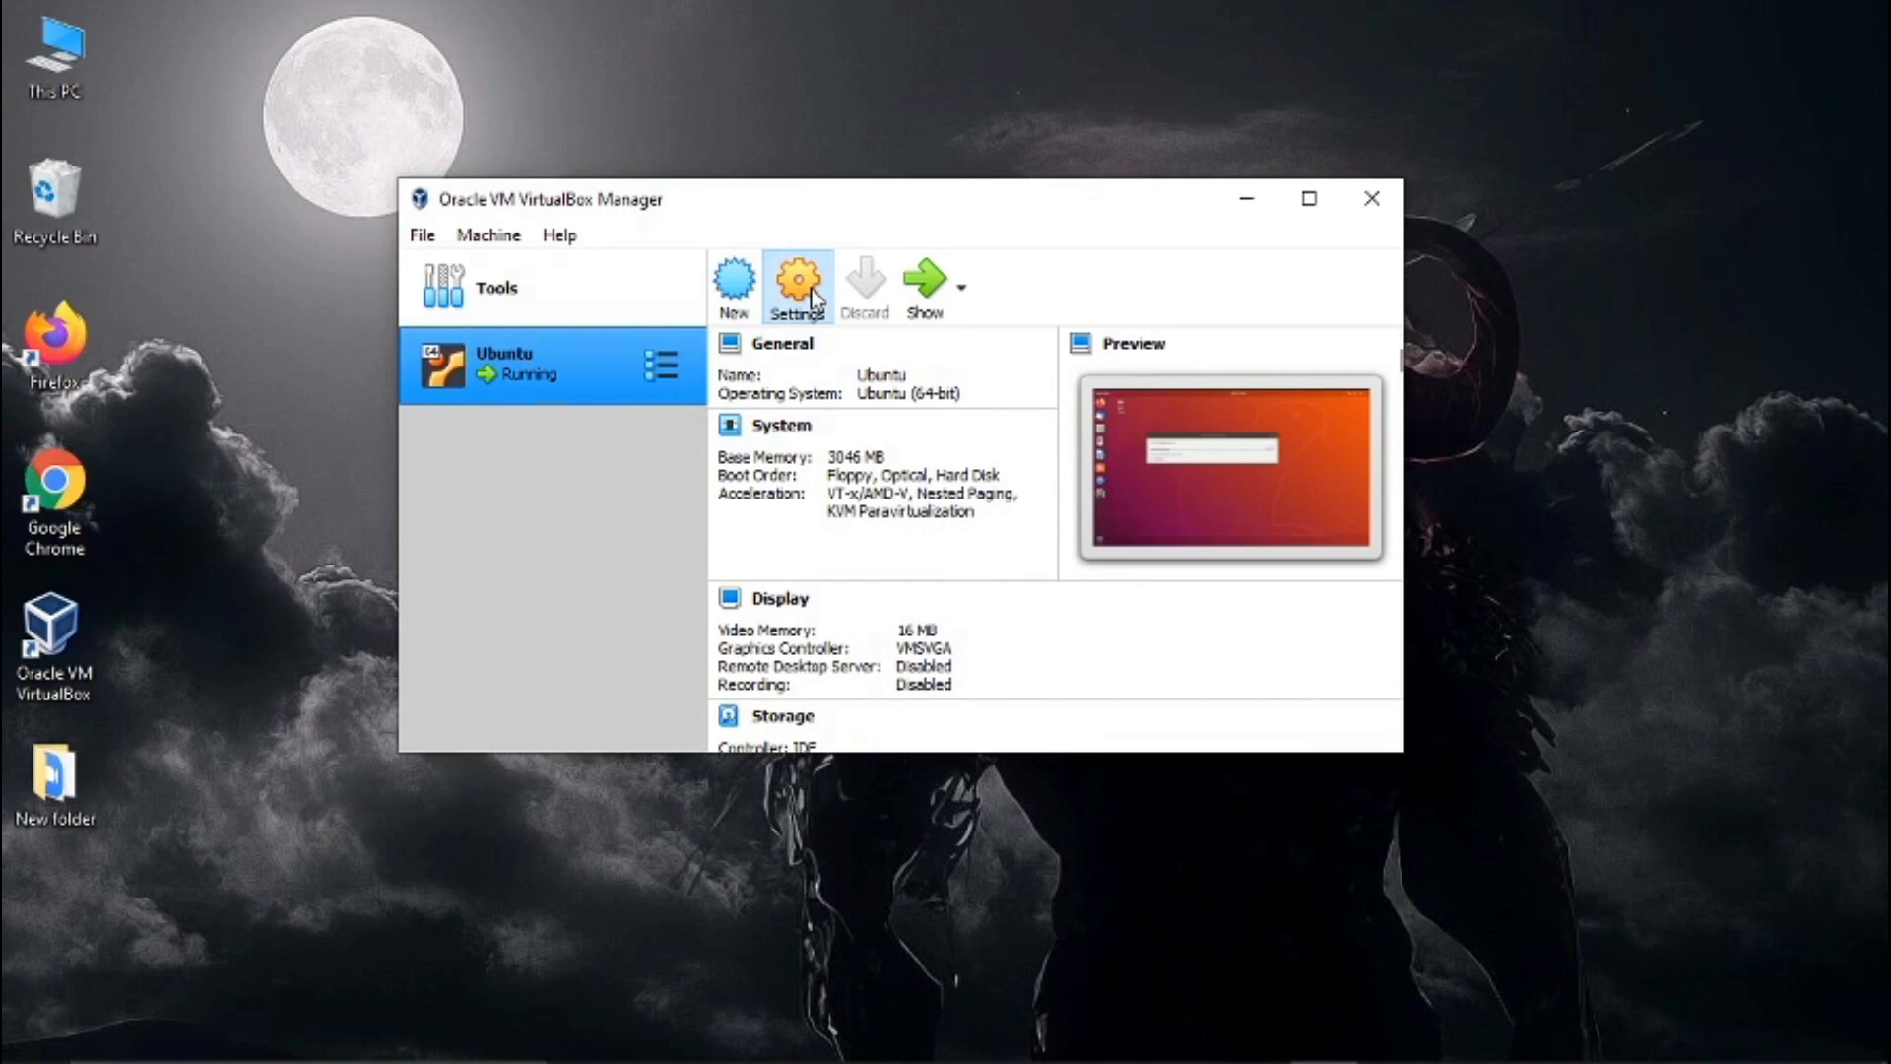
pyautogui.click(796, 283)
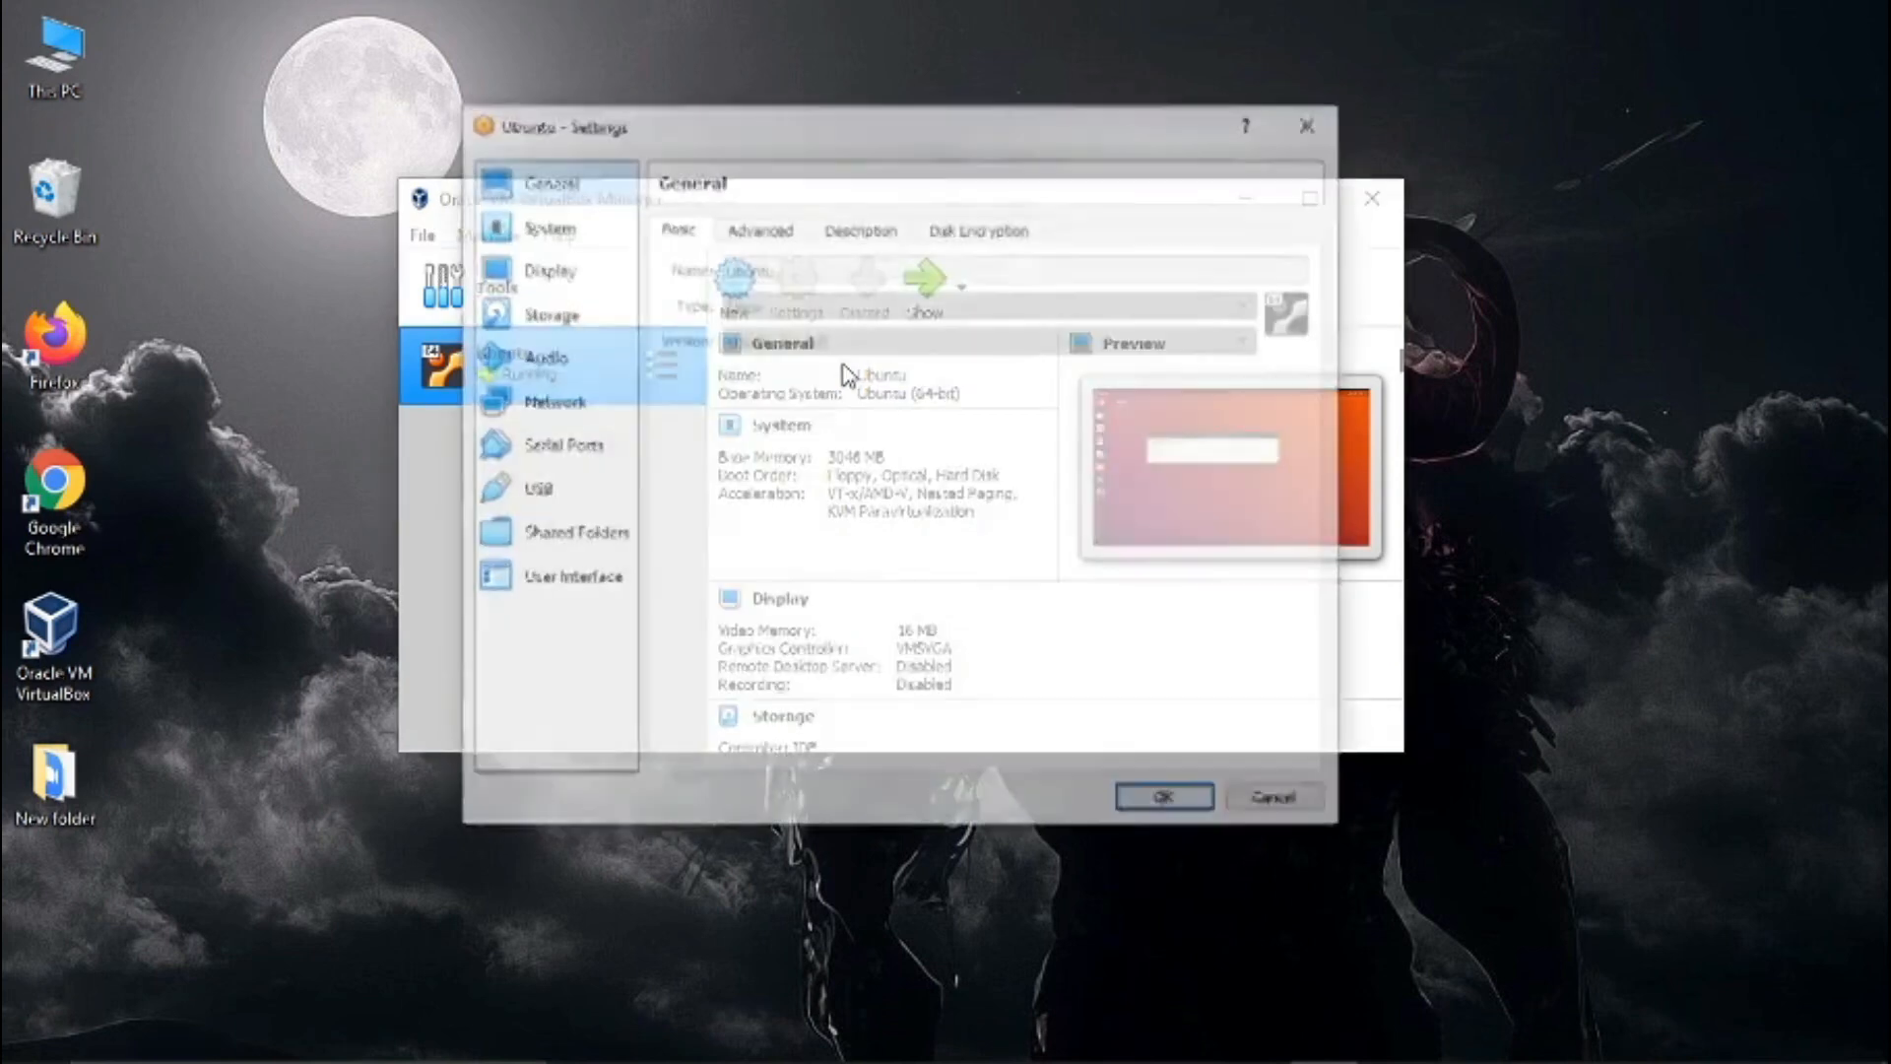
# - Review the motherboard, processor and acceleration options in the System settings, and close the settings without saving
pyautogui.click(562, 232)
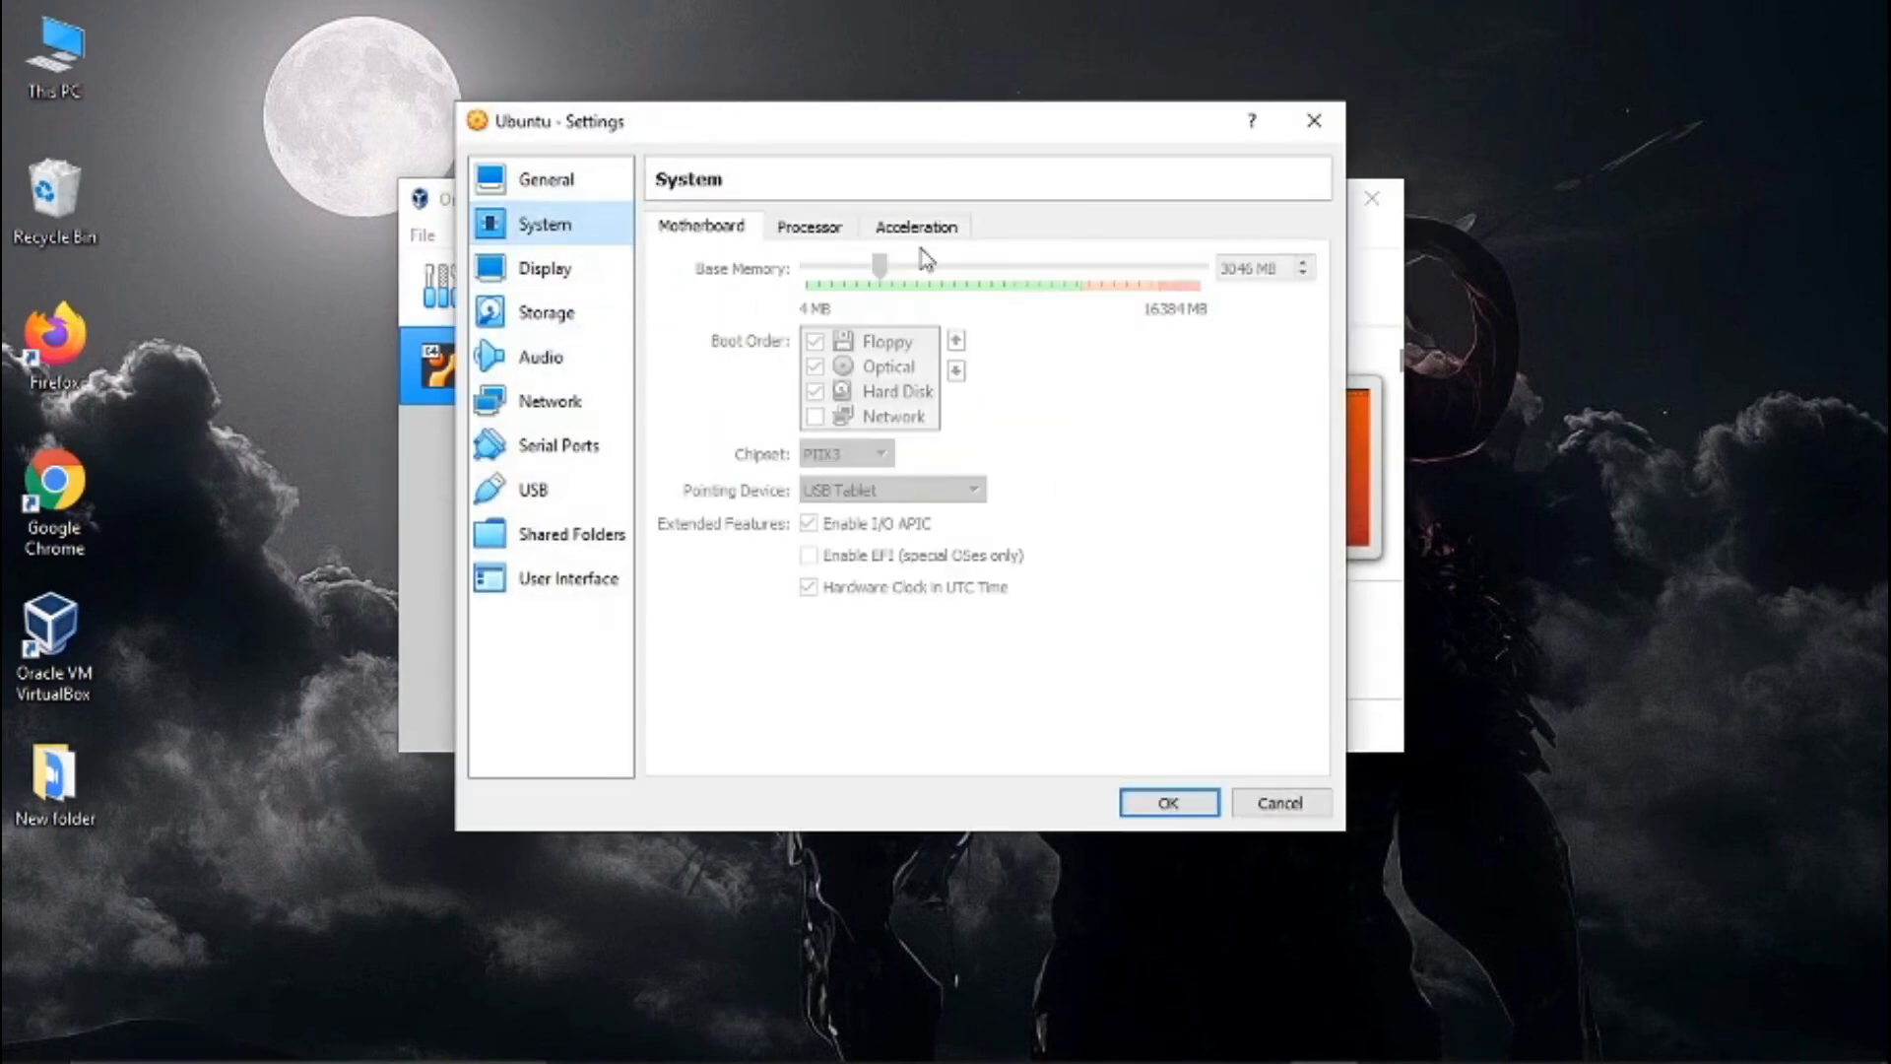
pyautogui.click(827, 231)
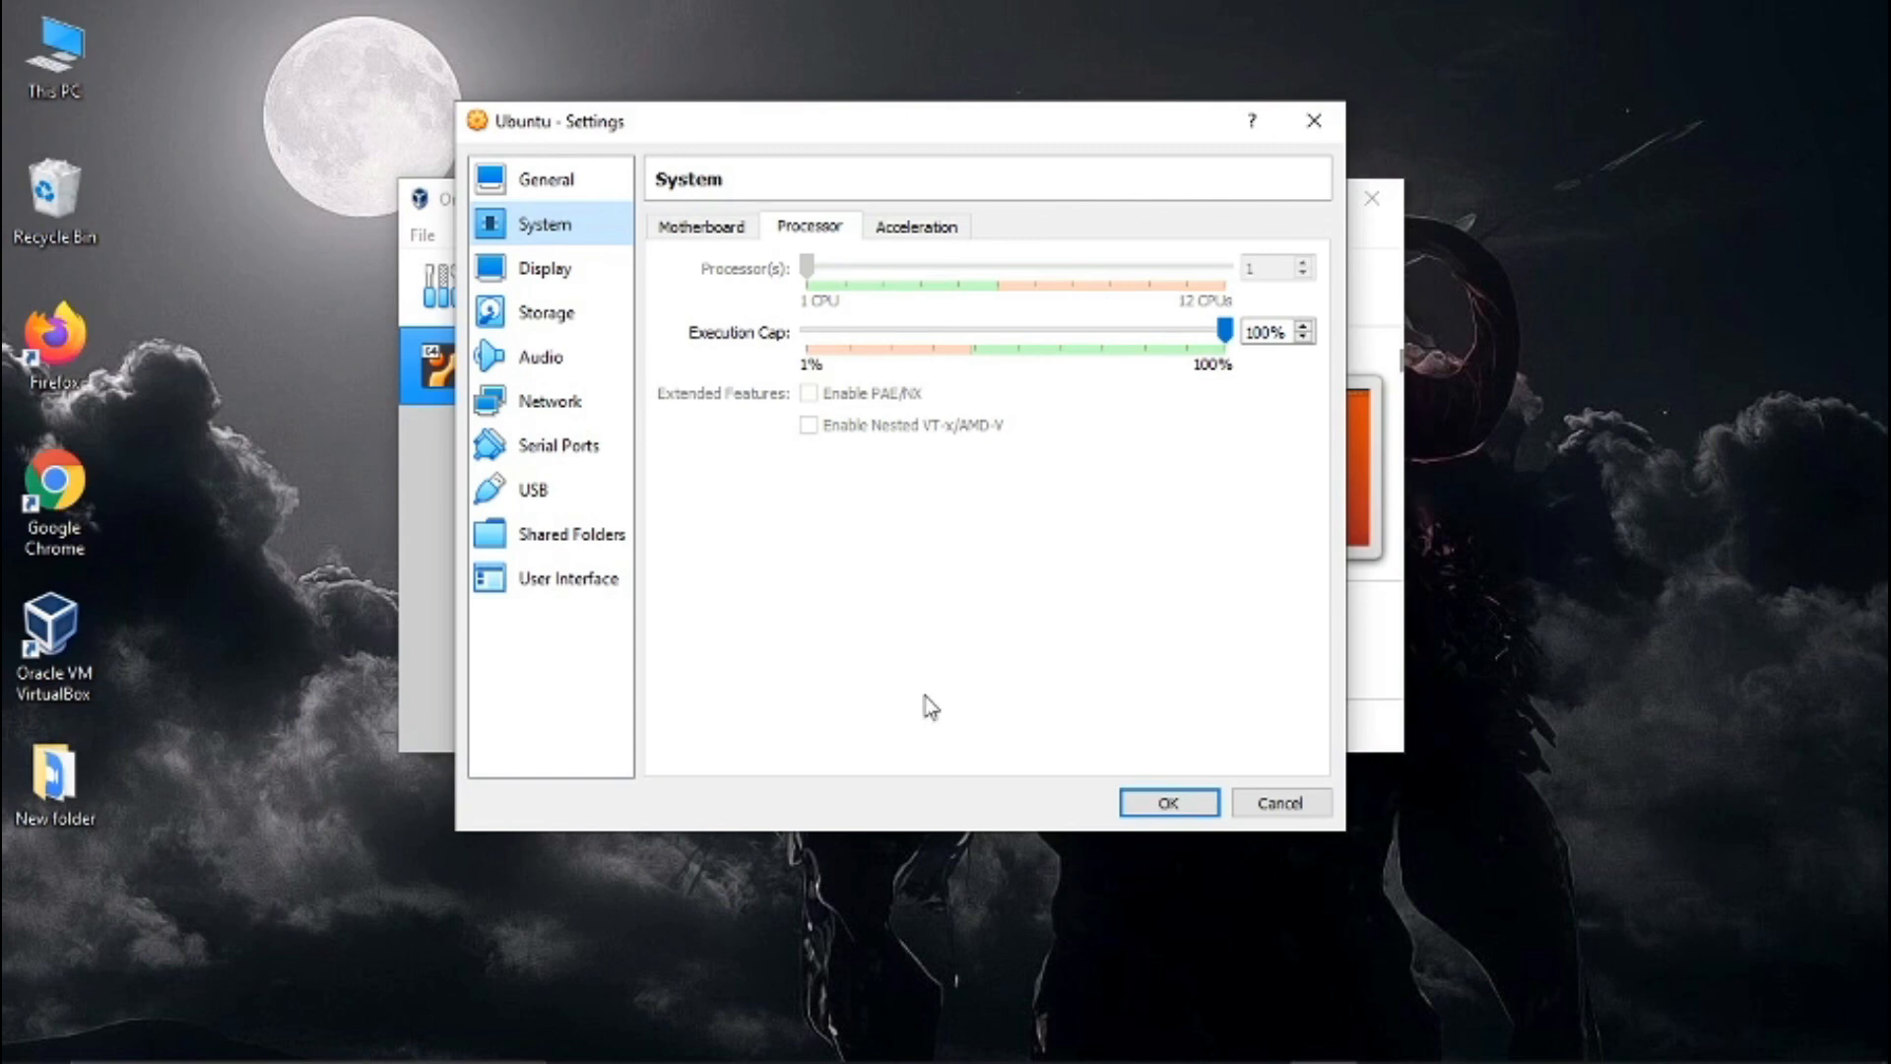
pyautogui.click(882, 235)
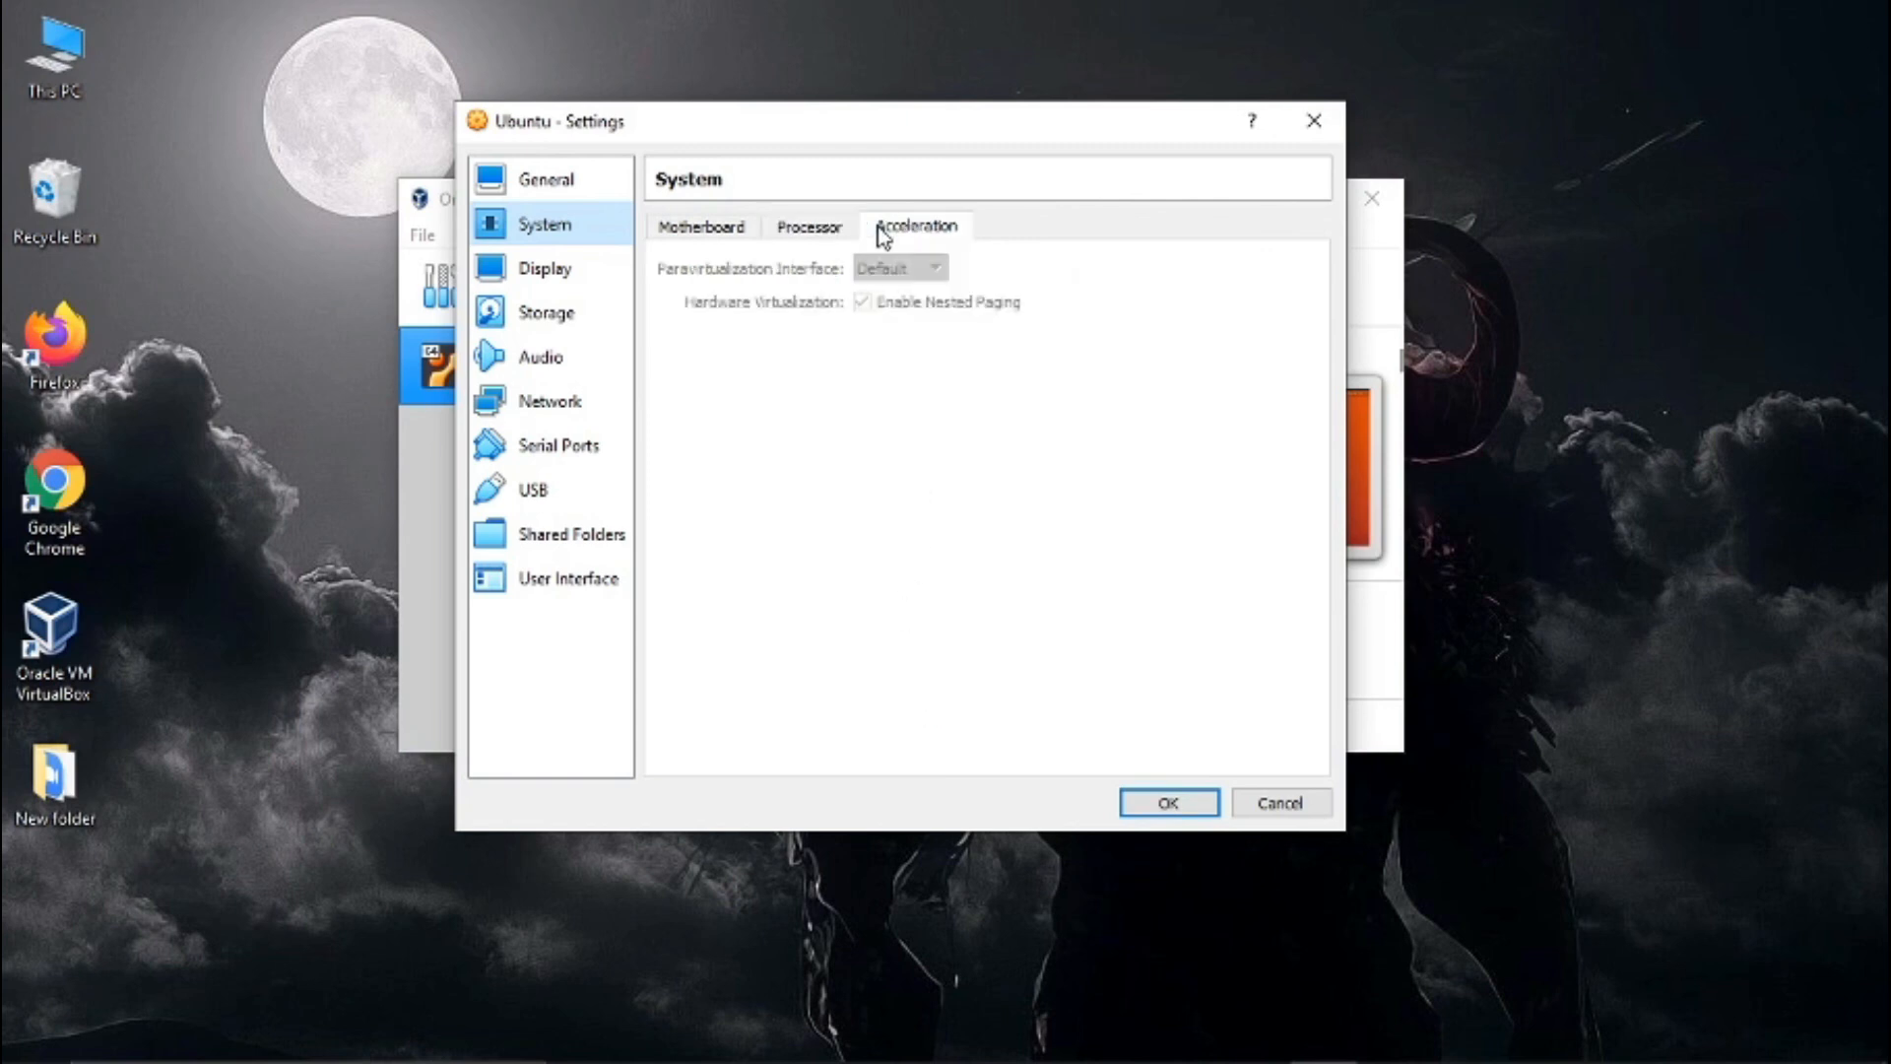
pyautogui.click(724, 228)
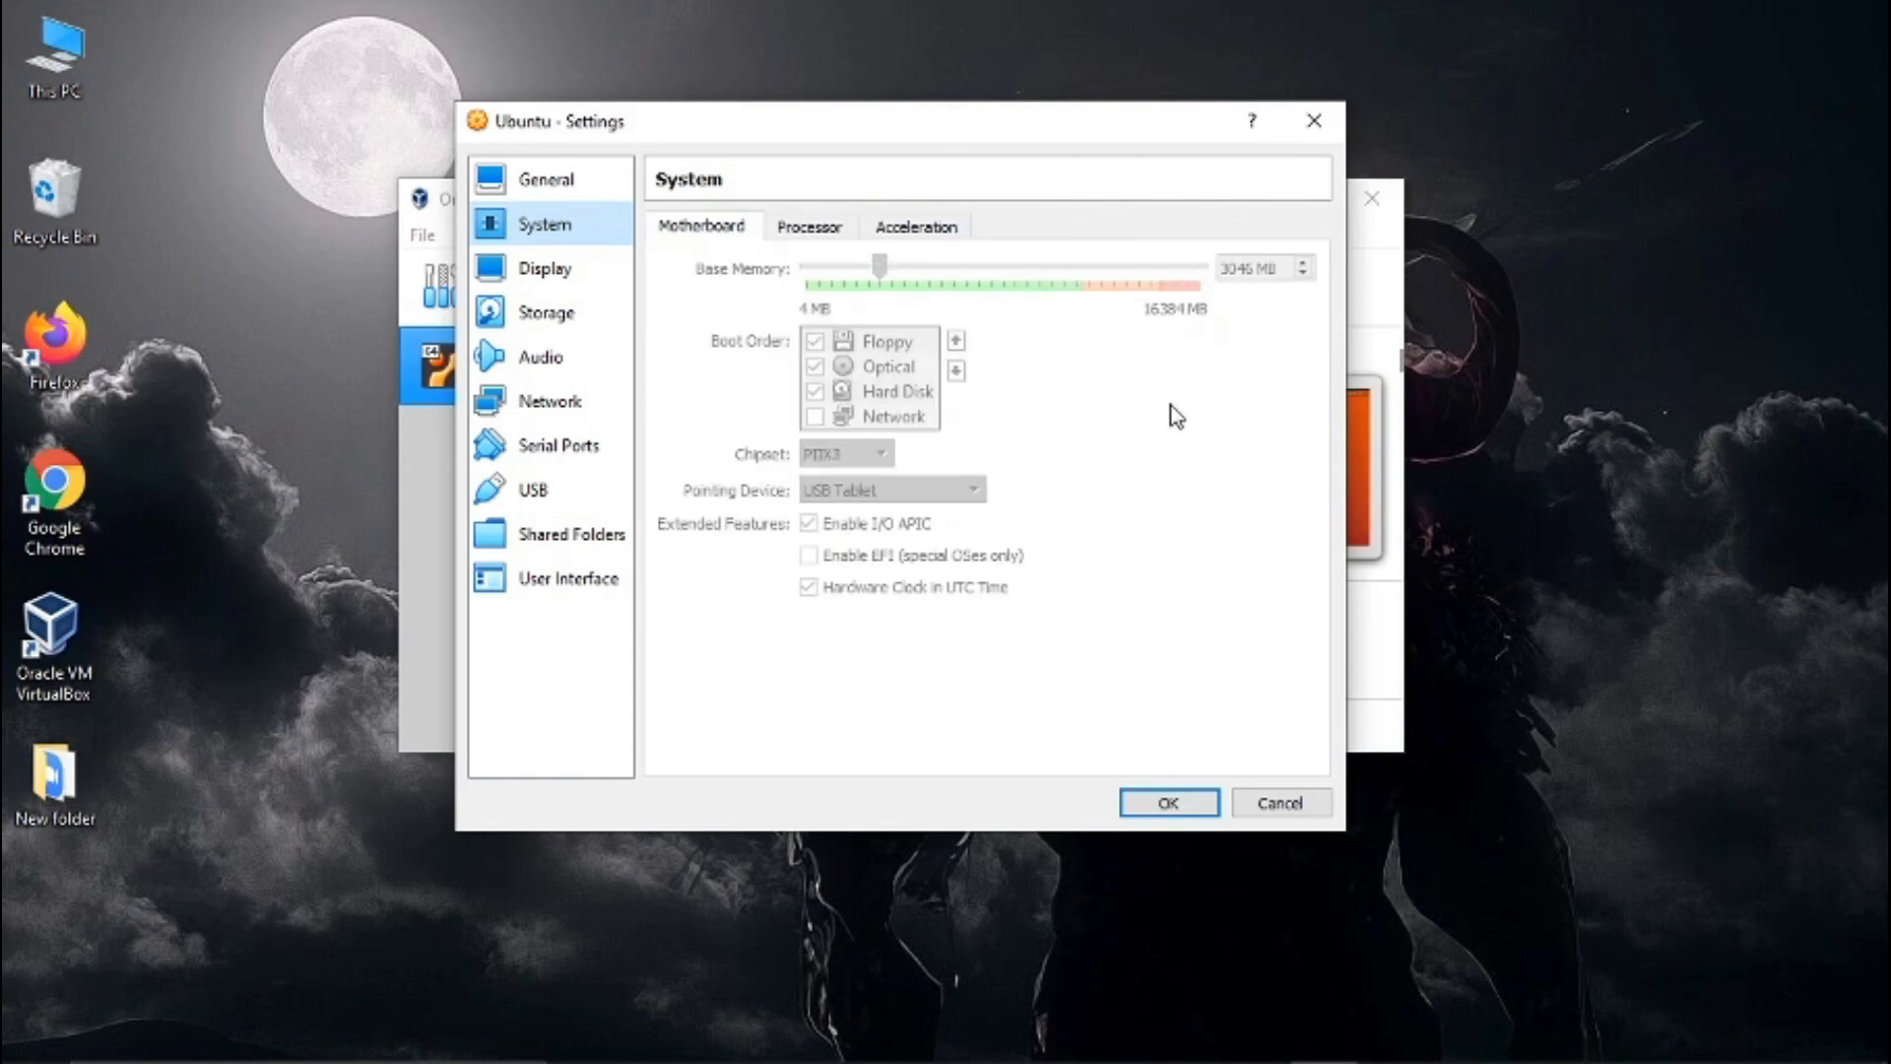
pyautogui.click(1271, 805)
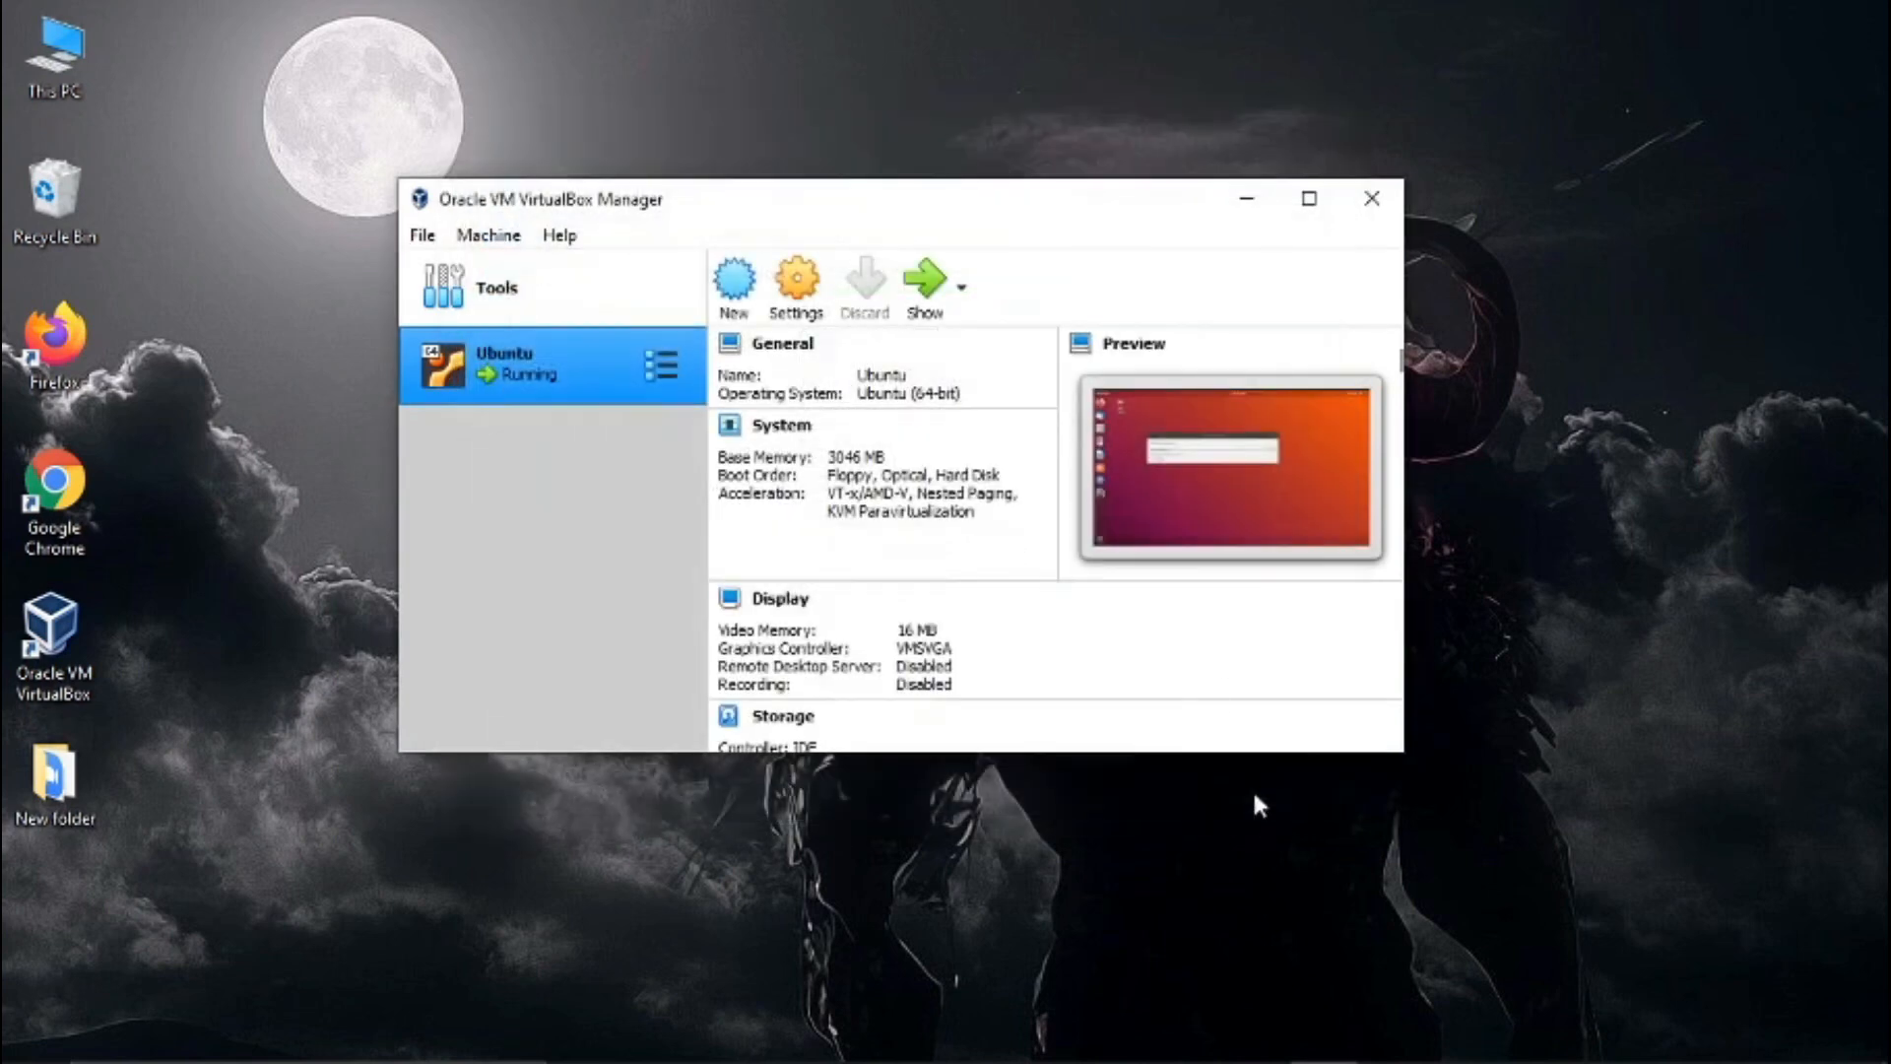
# - Minimize VirtualBox Manager and return to the Software Updater in the running Ubuntu virtual machine
pyautogui.click(1244, 205)
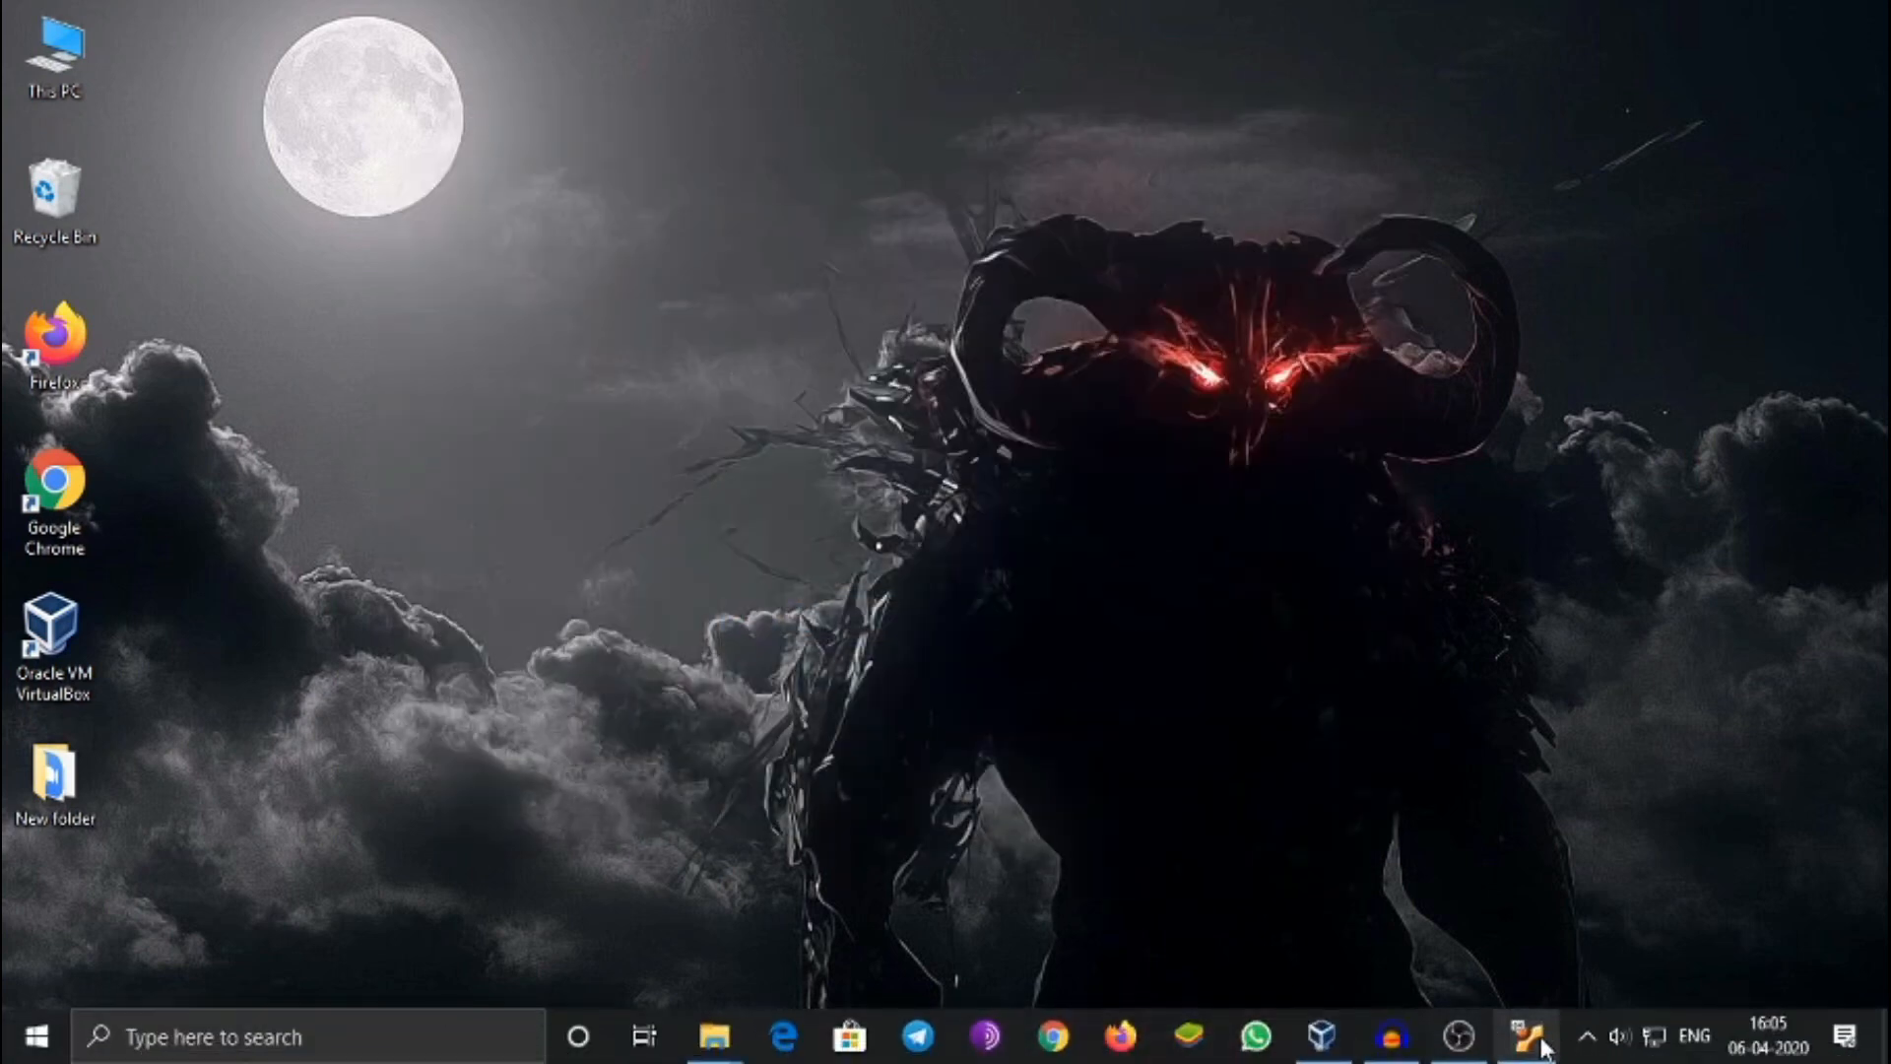
pyautogui.moveTo(1541, 1044)
pyautogui.click(1533, 949)
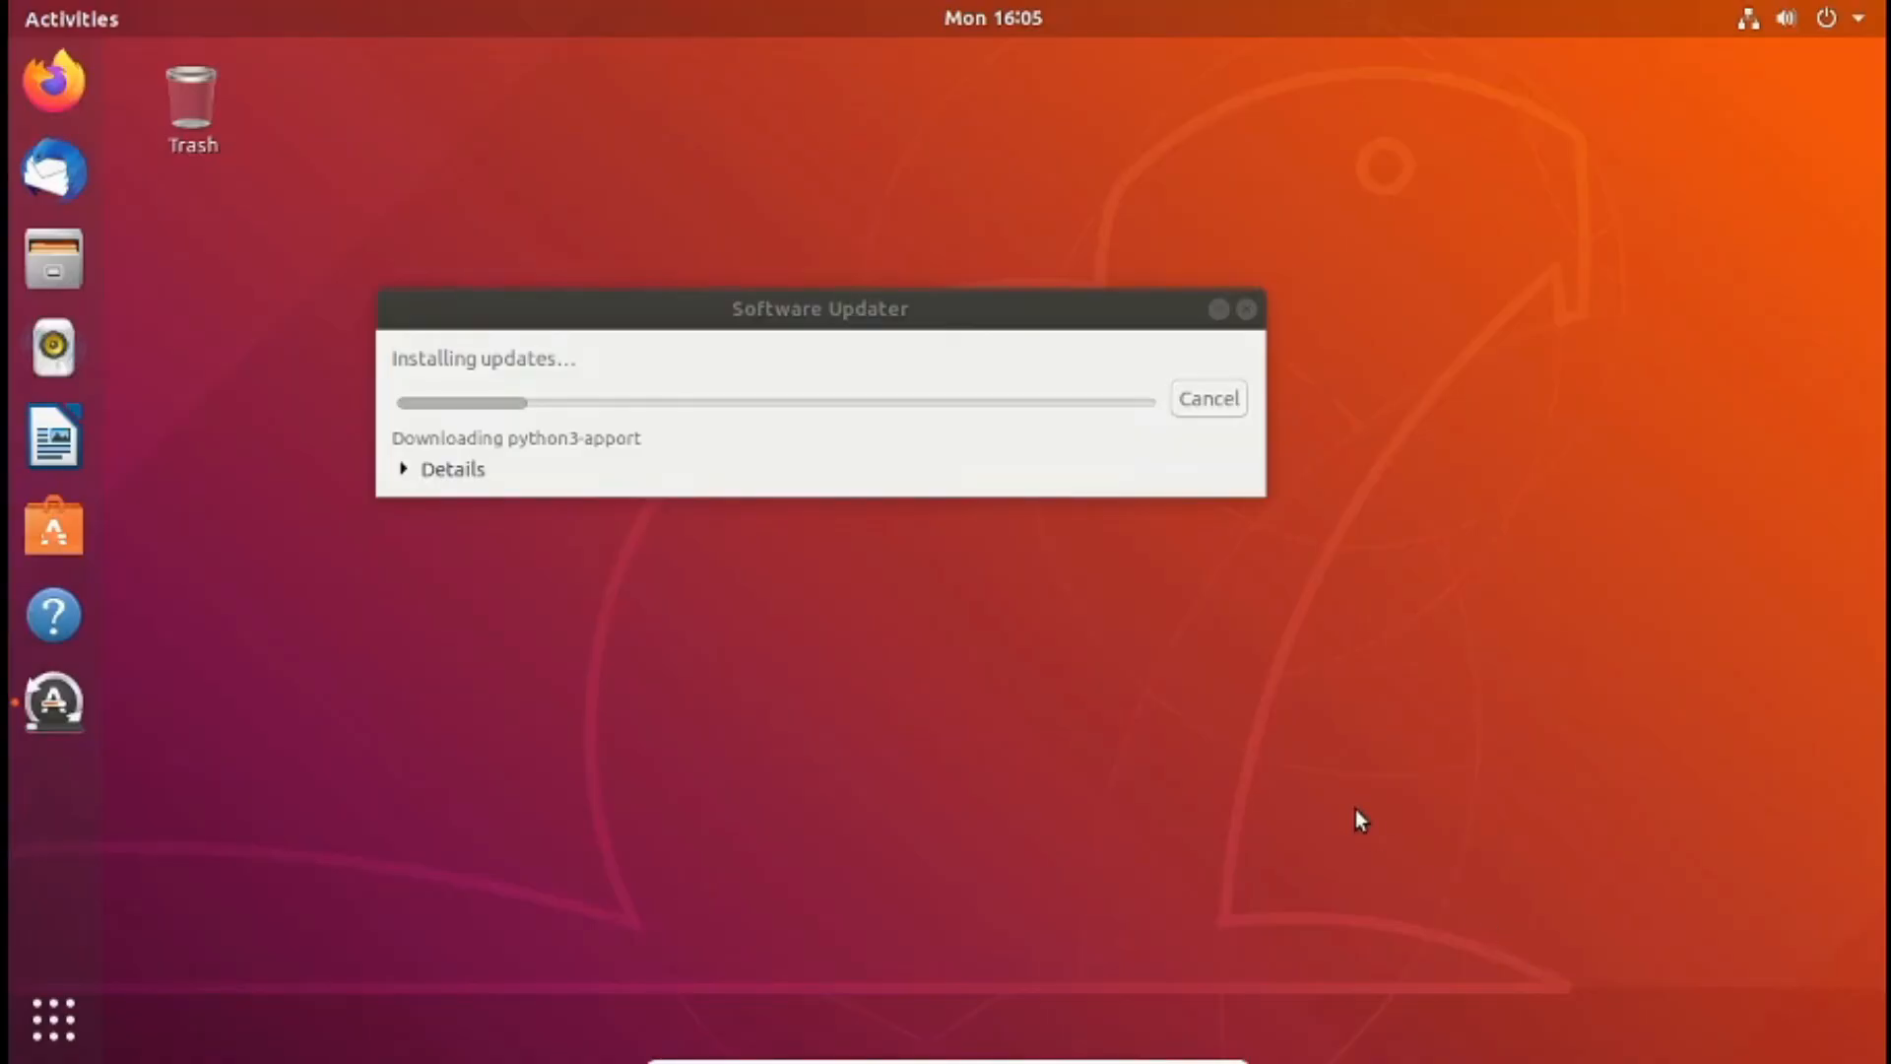
pyautogui.click(891, 307)
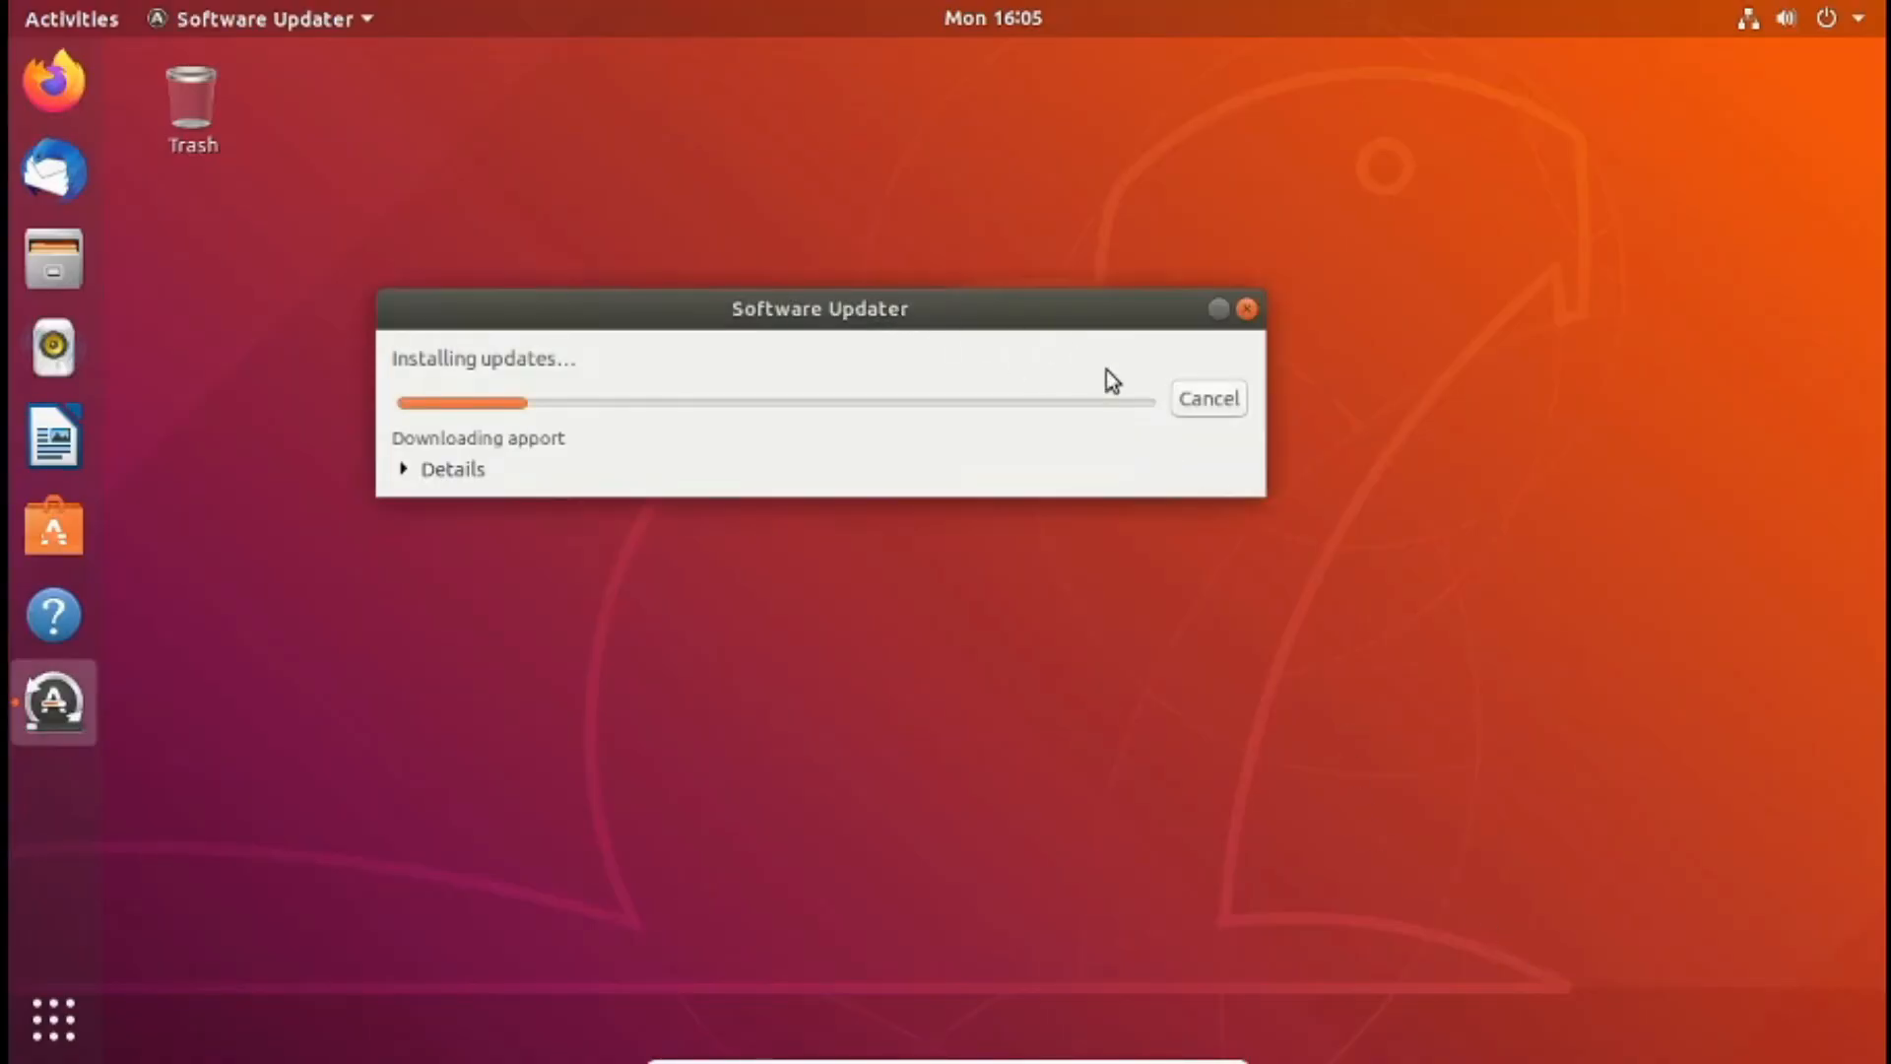
pyautogui.press('super')
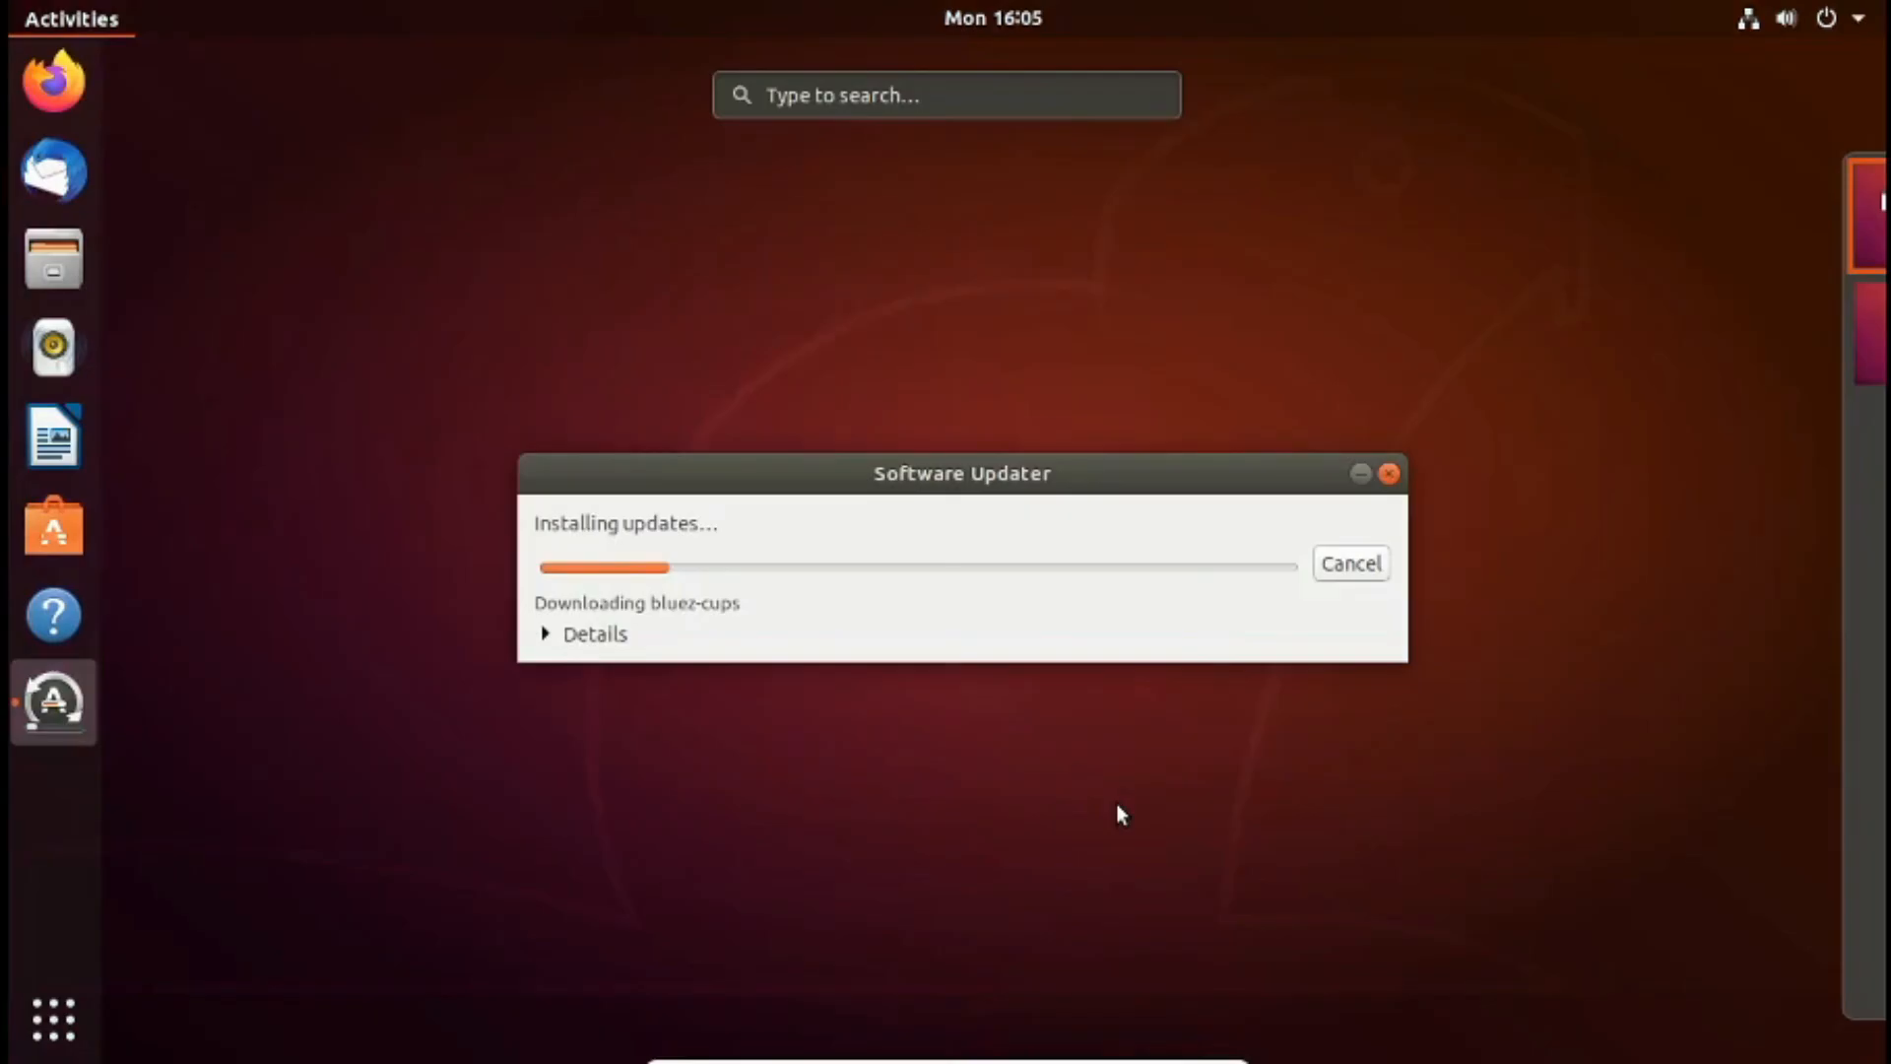
pyautogui.press('super')
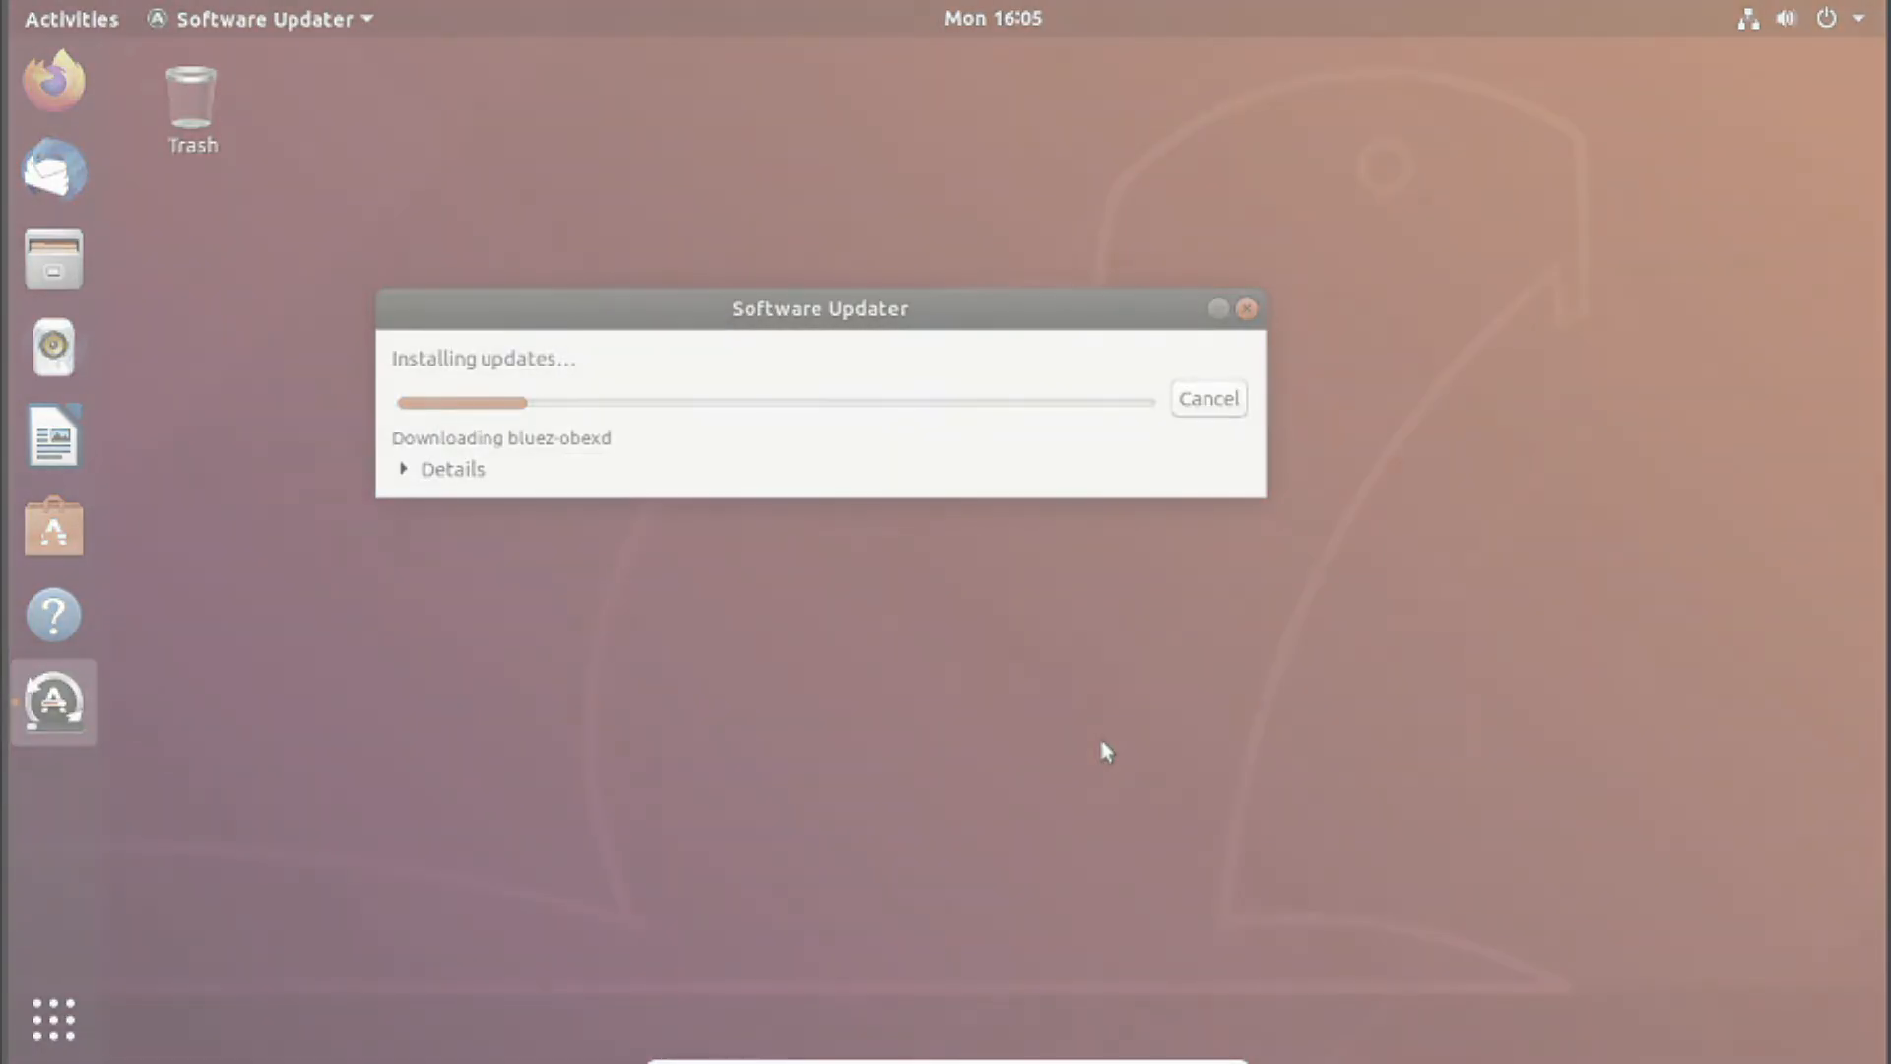
pyautogui.press('super+d')
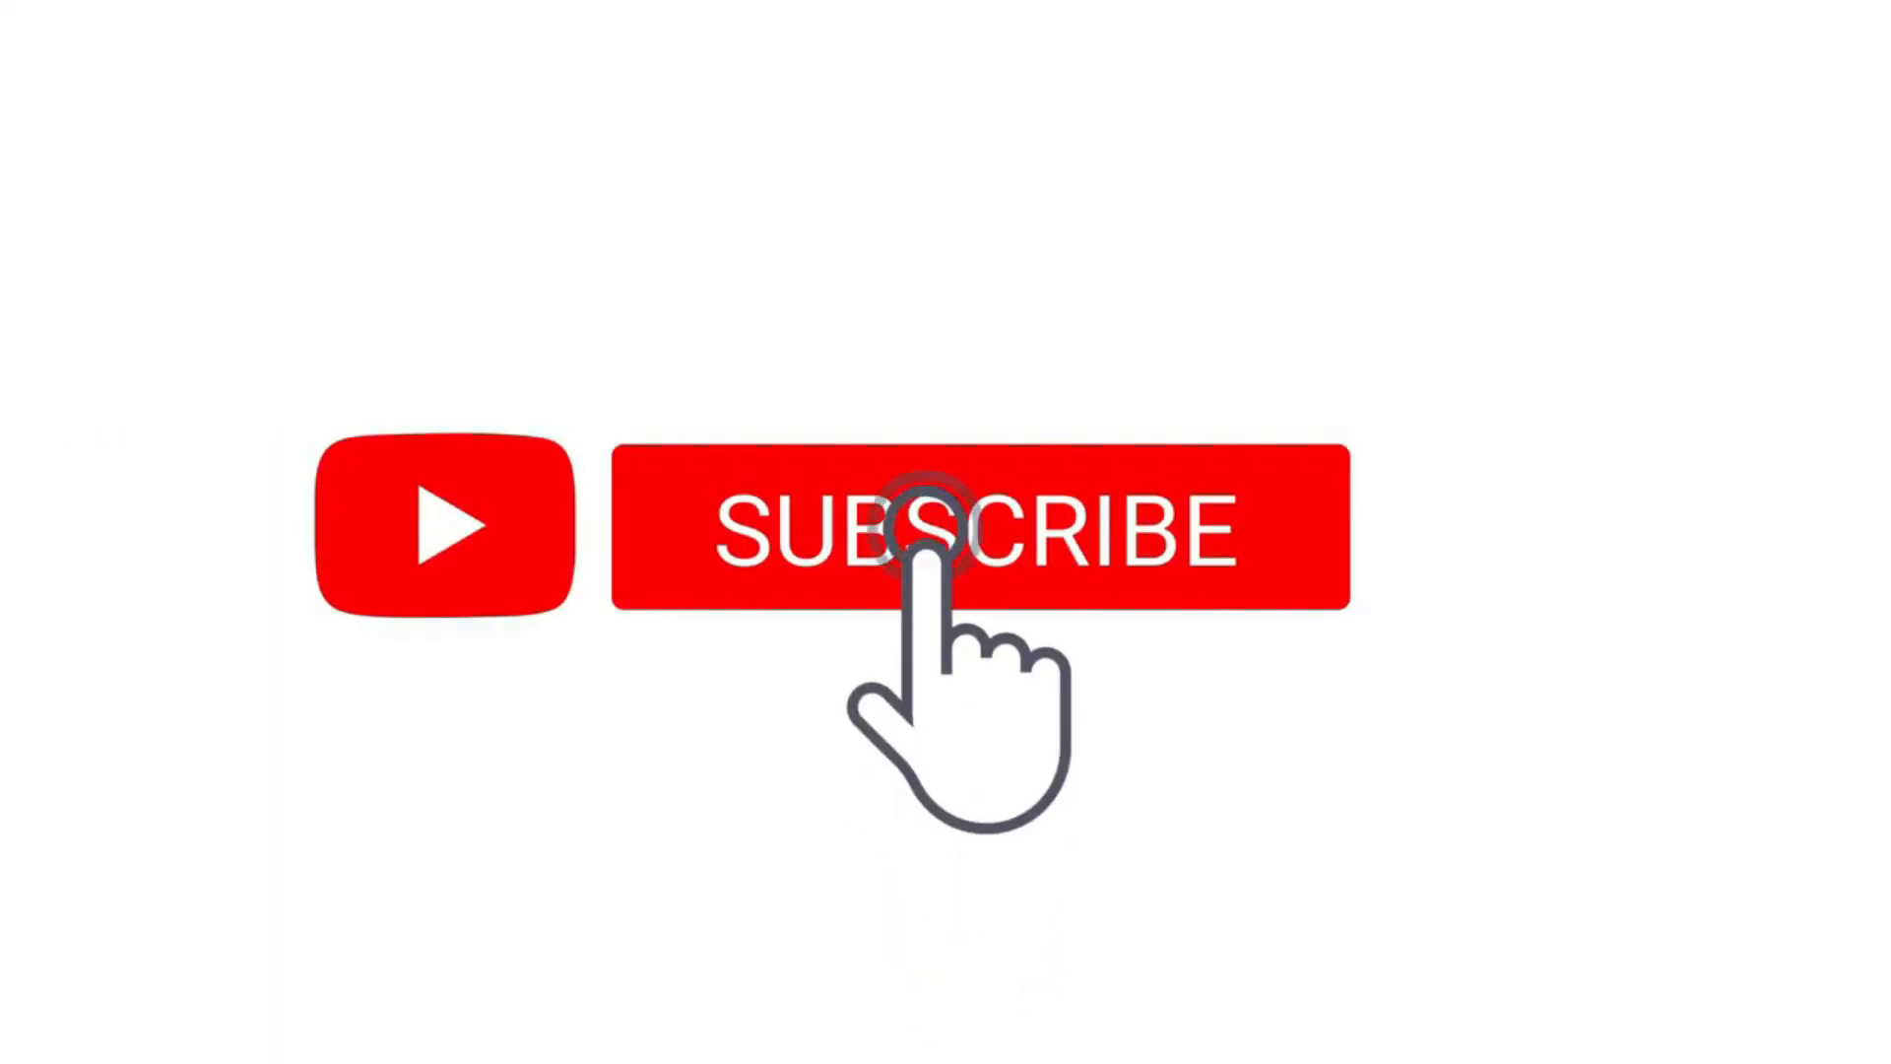